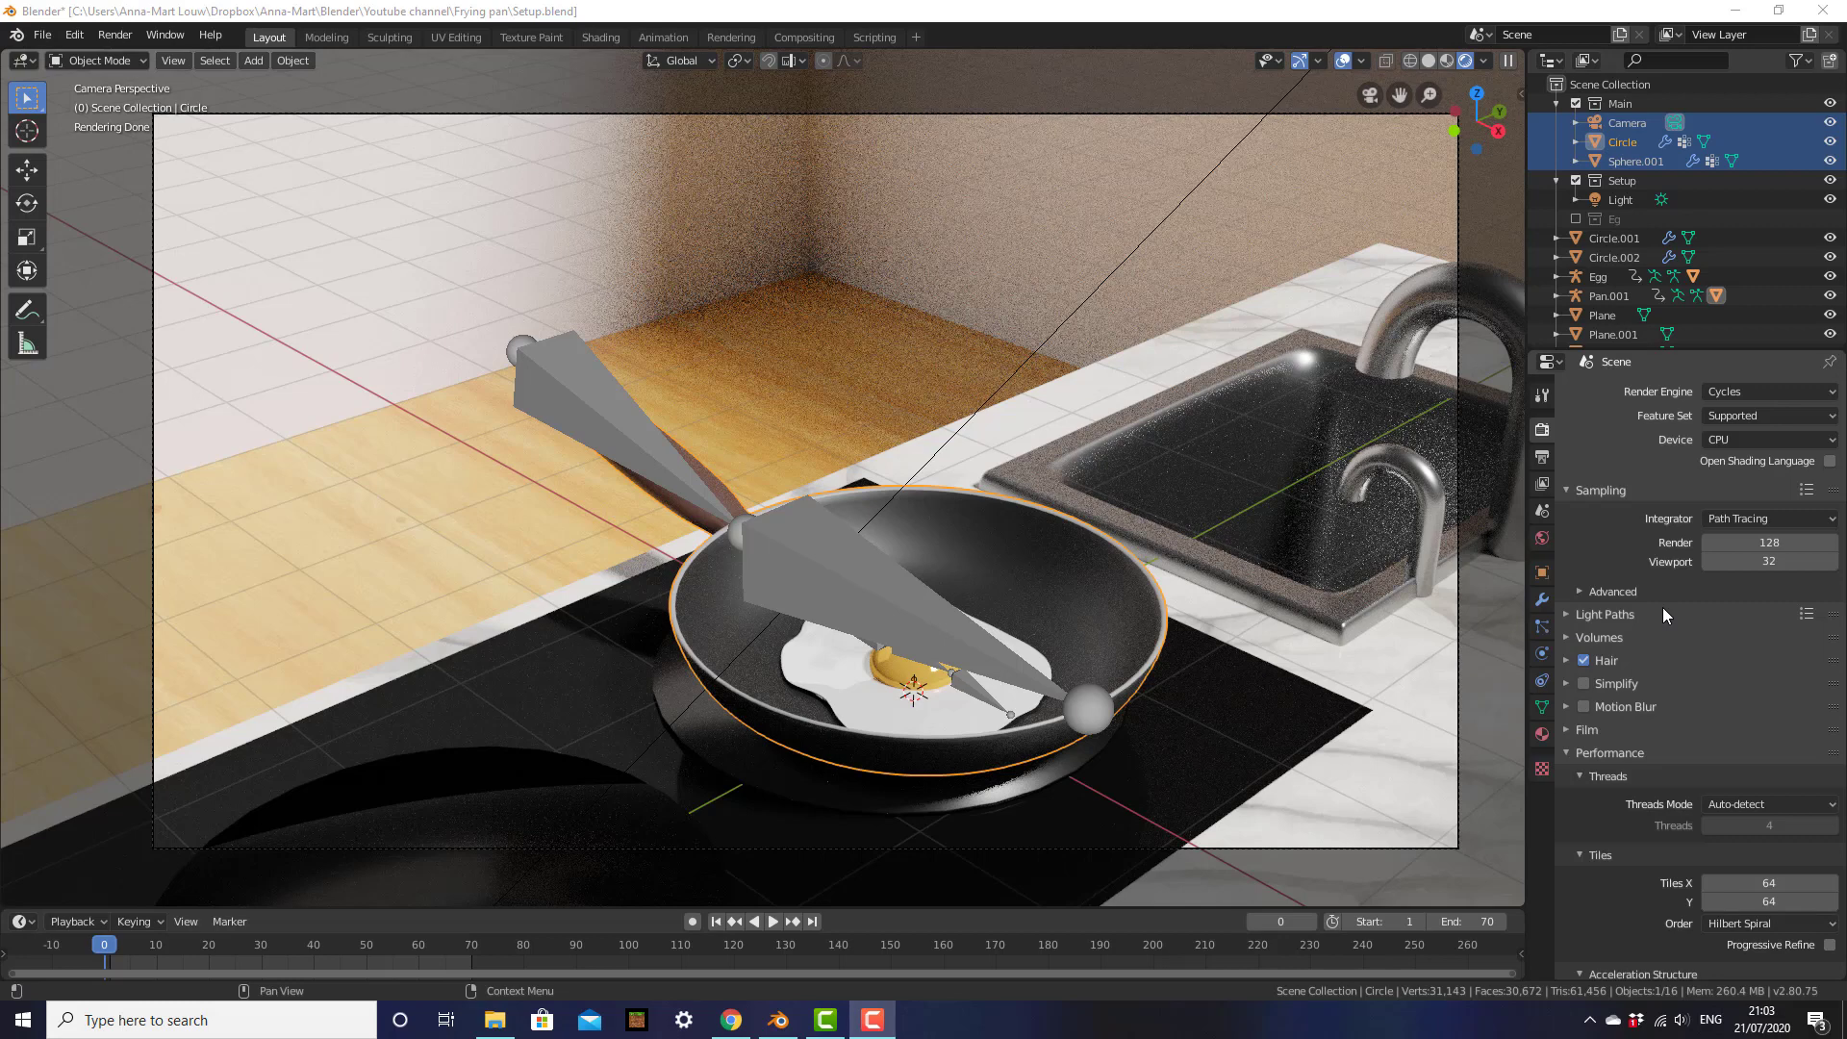
Select the stove top and set the Cycles render device to GPU Compute
click(1307, 701)
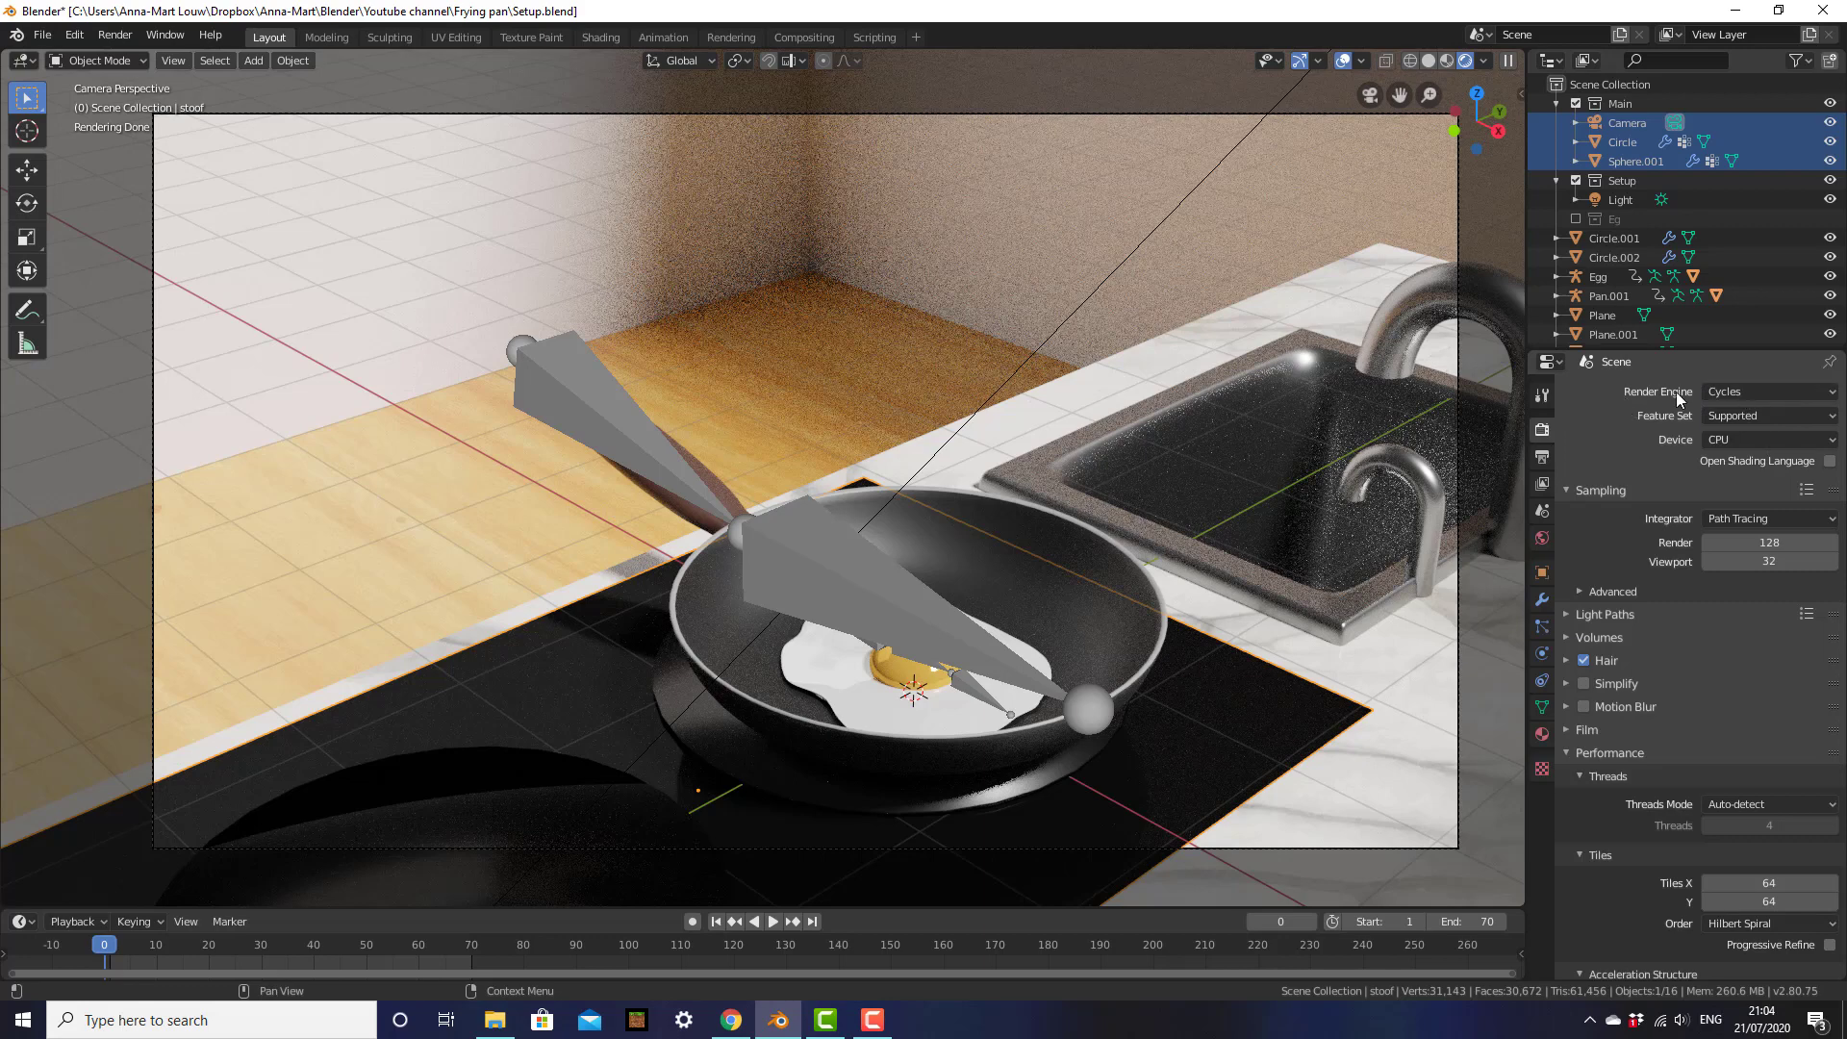
click(1796, 392)
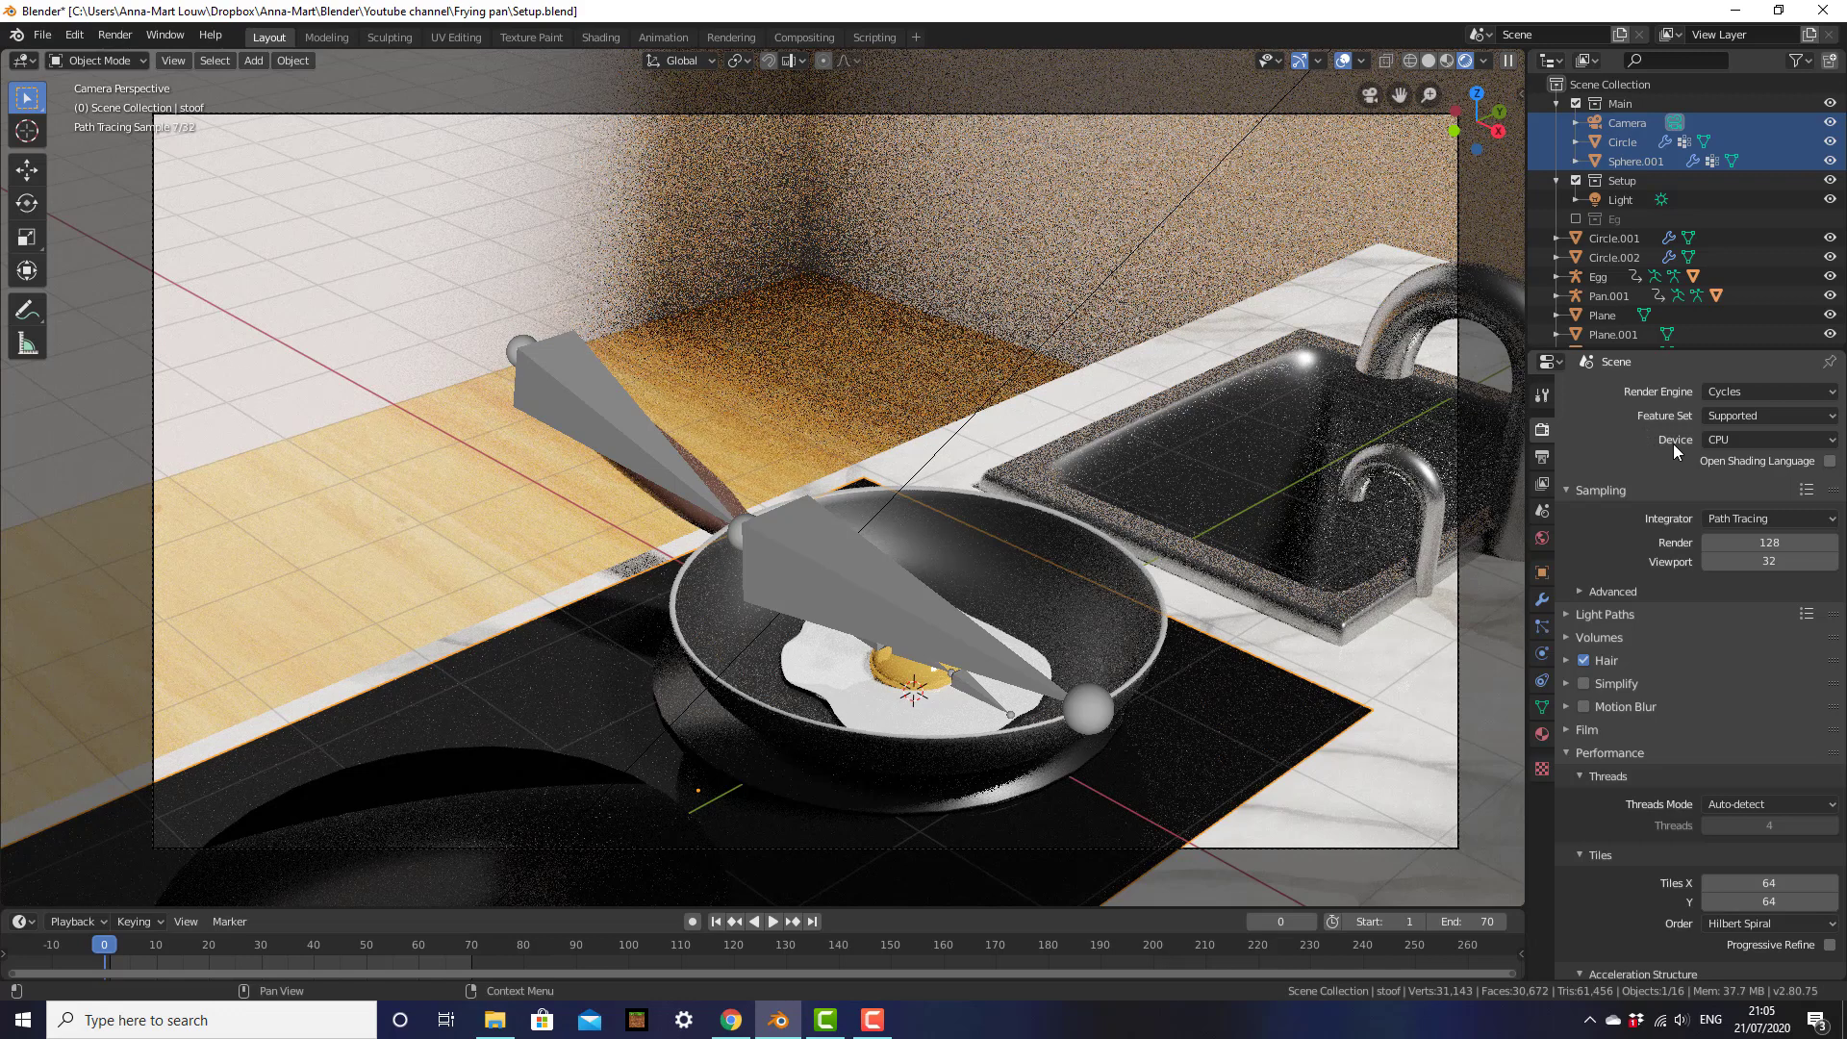
click(1743, 441)
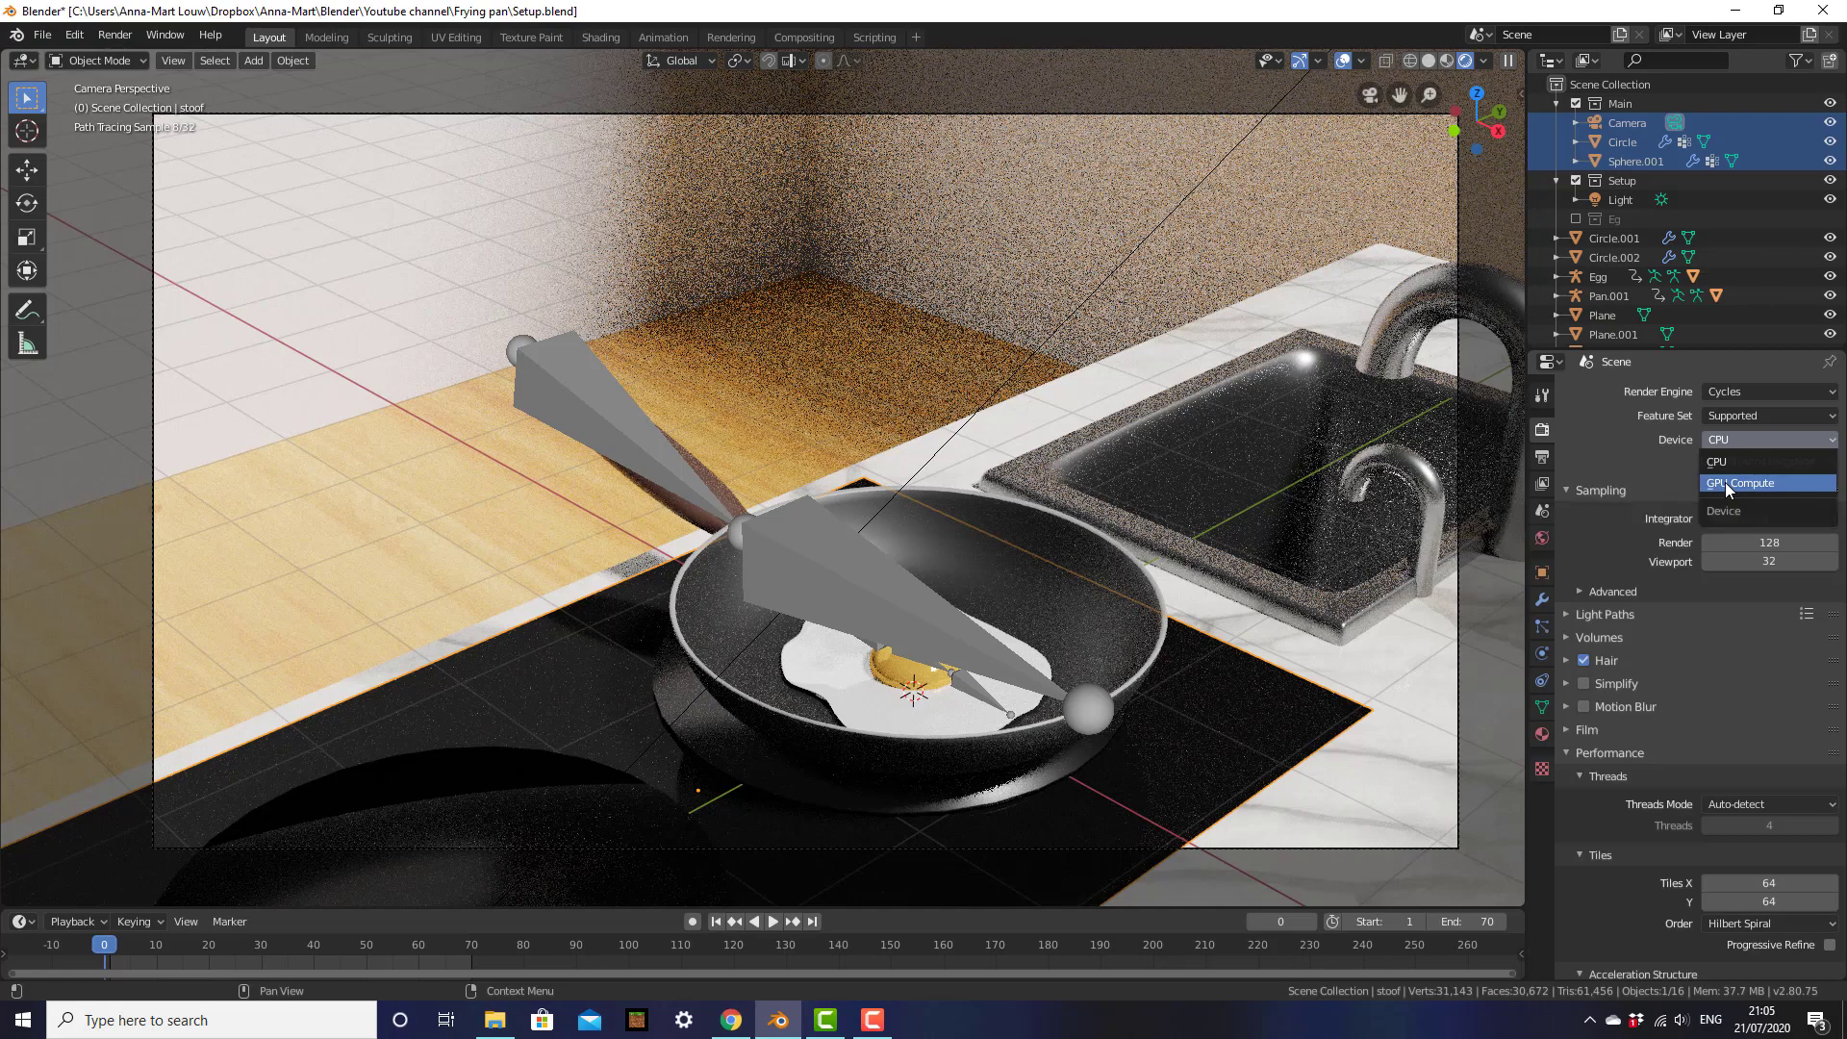
click(1724, 482)
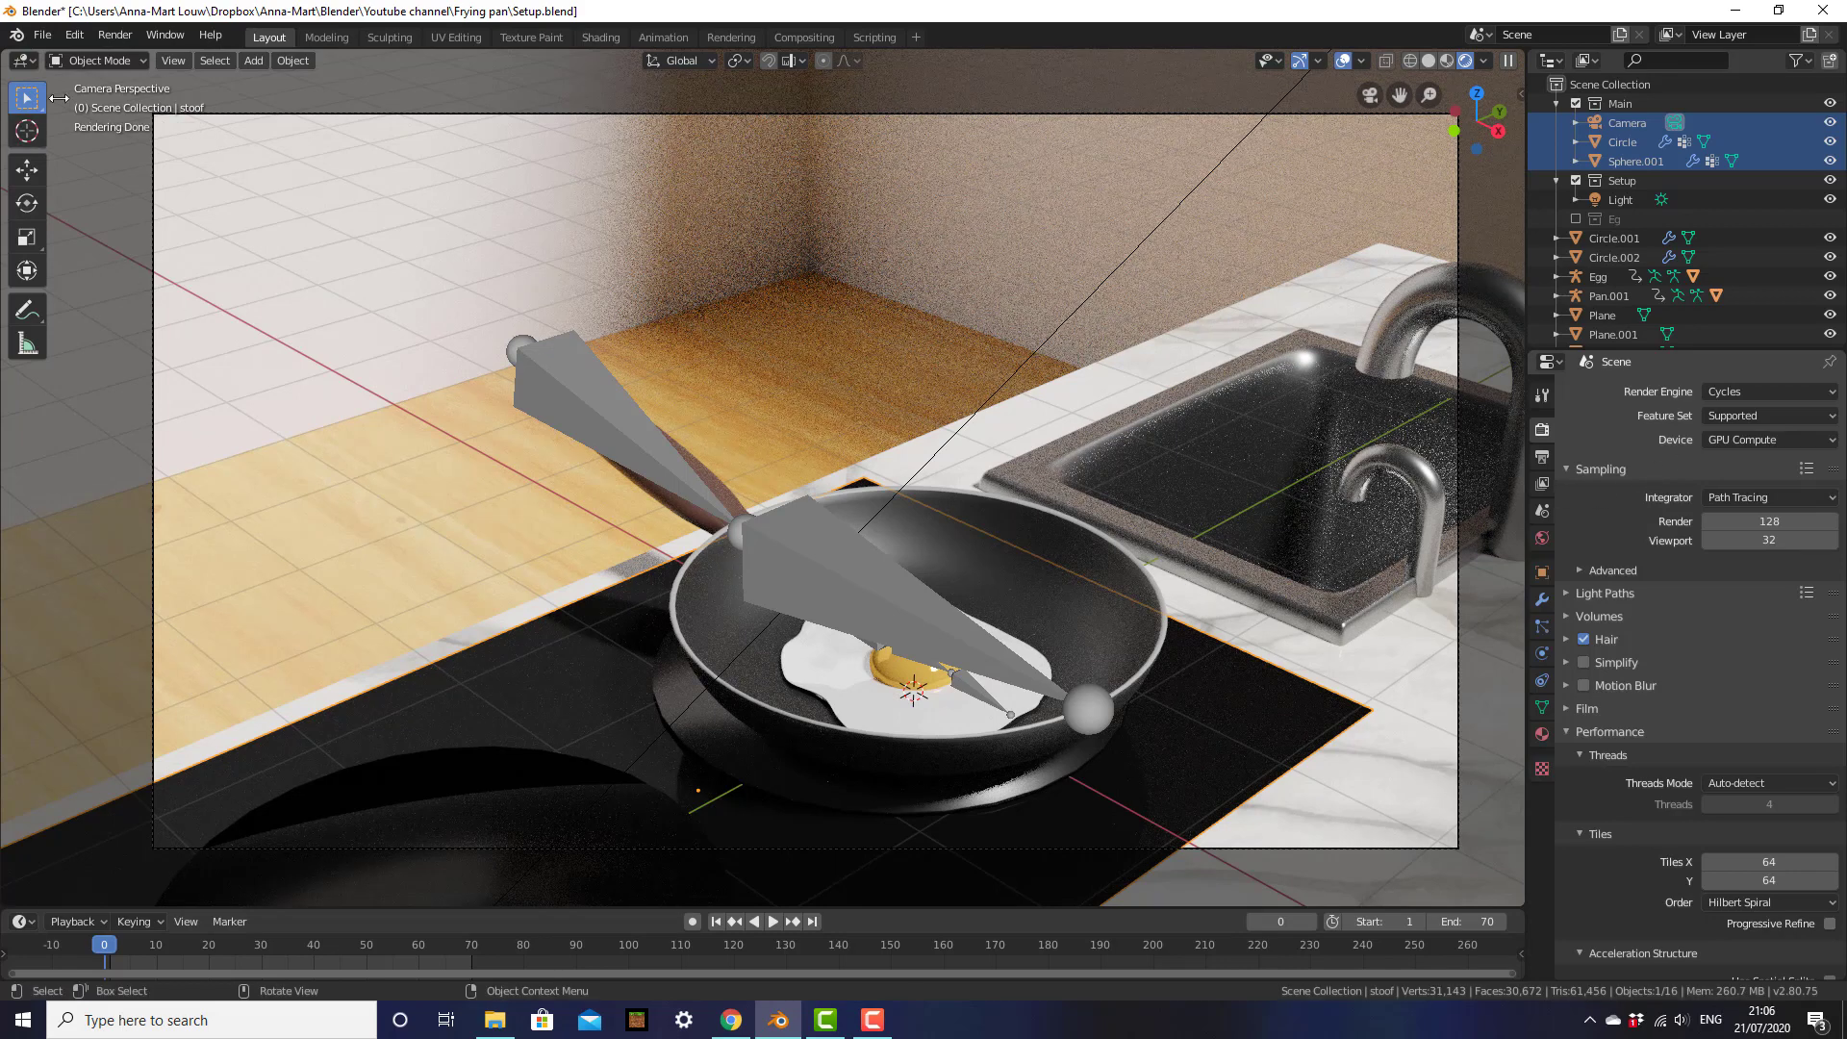
Set the Cycles render devices to CUDA in the system preferences and close the preferences
click(71, 38)
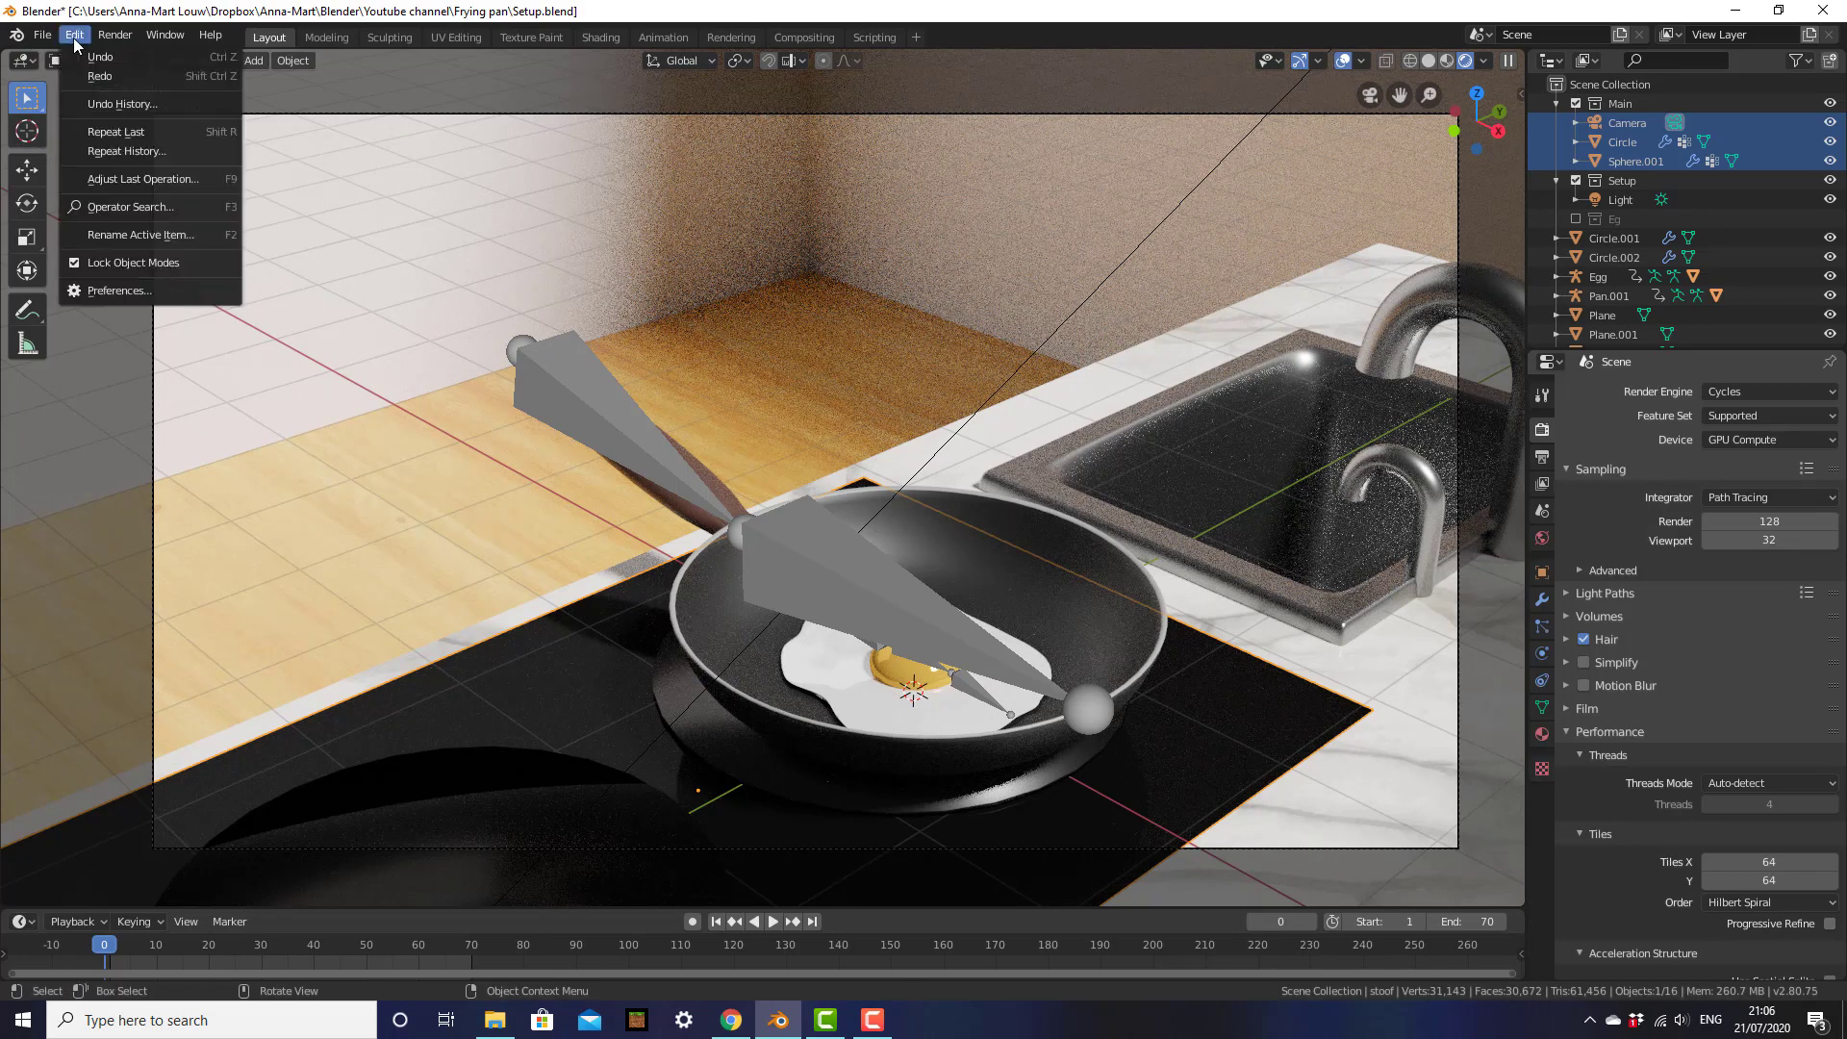
click(183, 297)
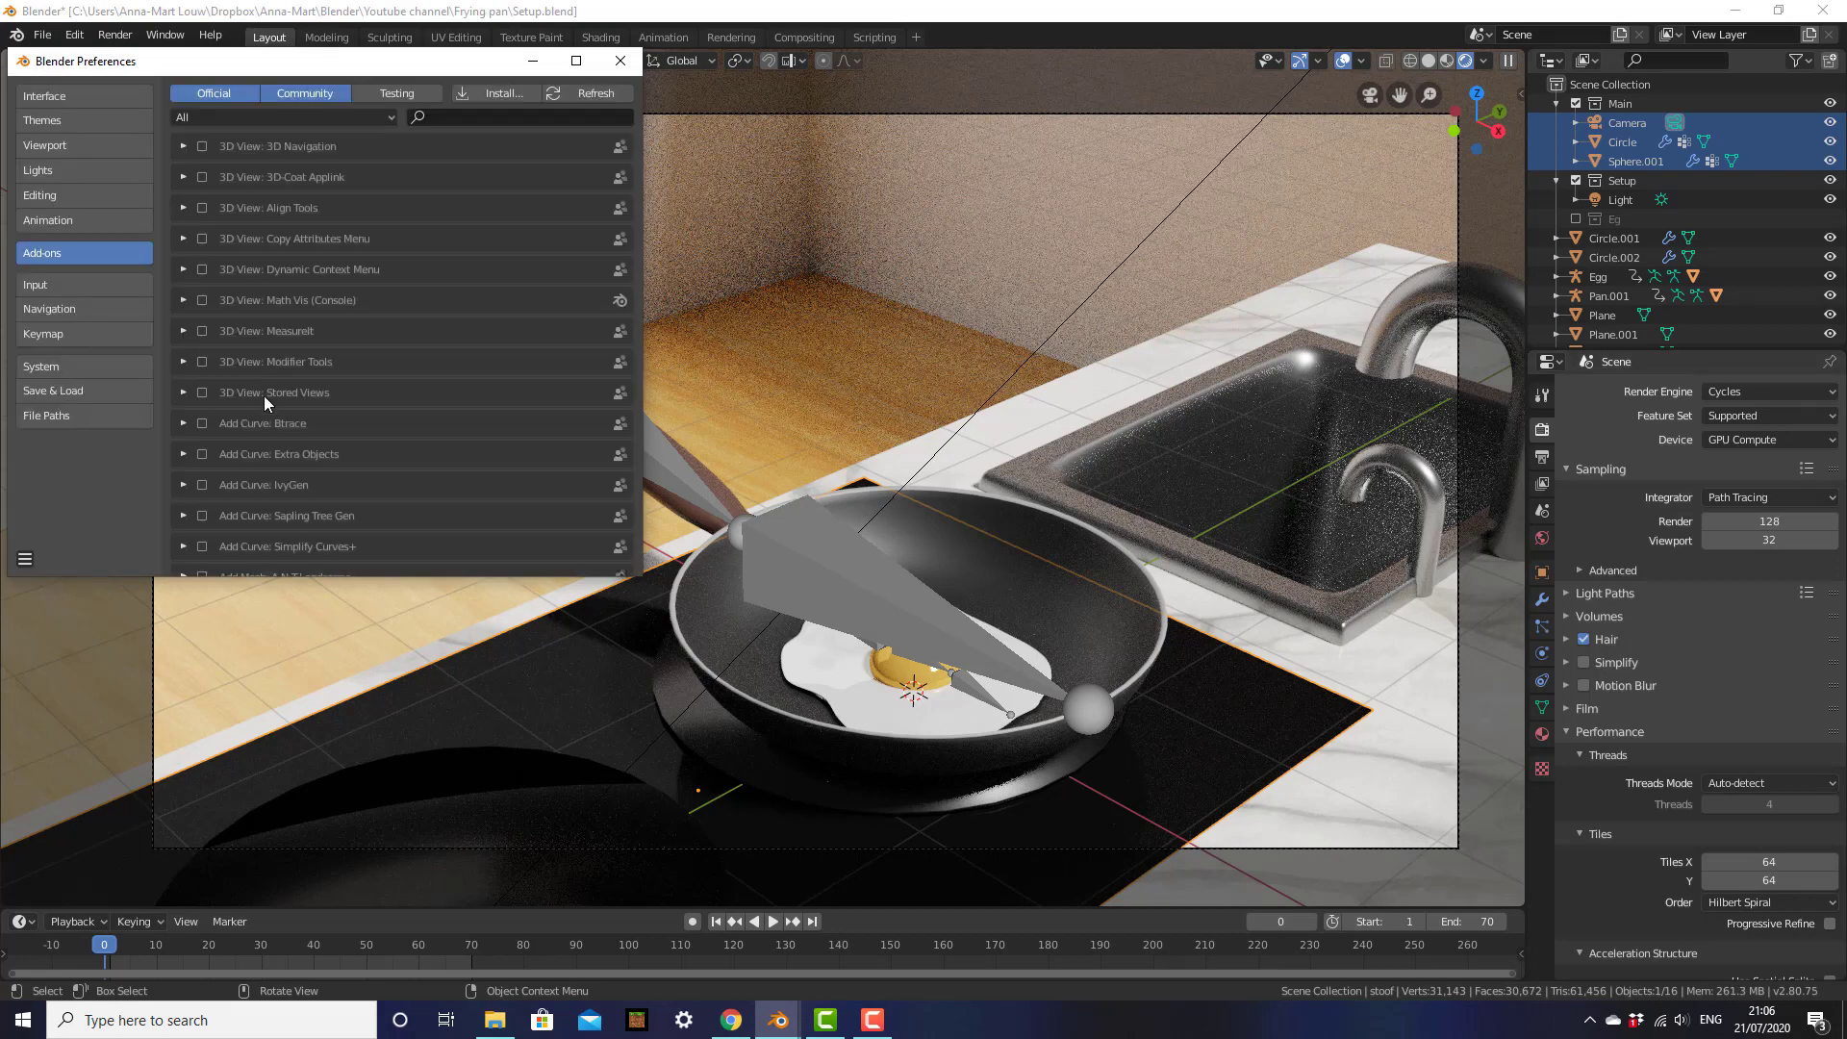
click(98, 366)
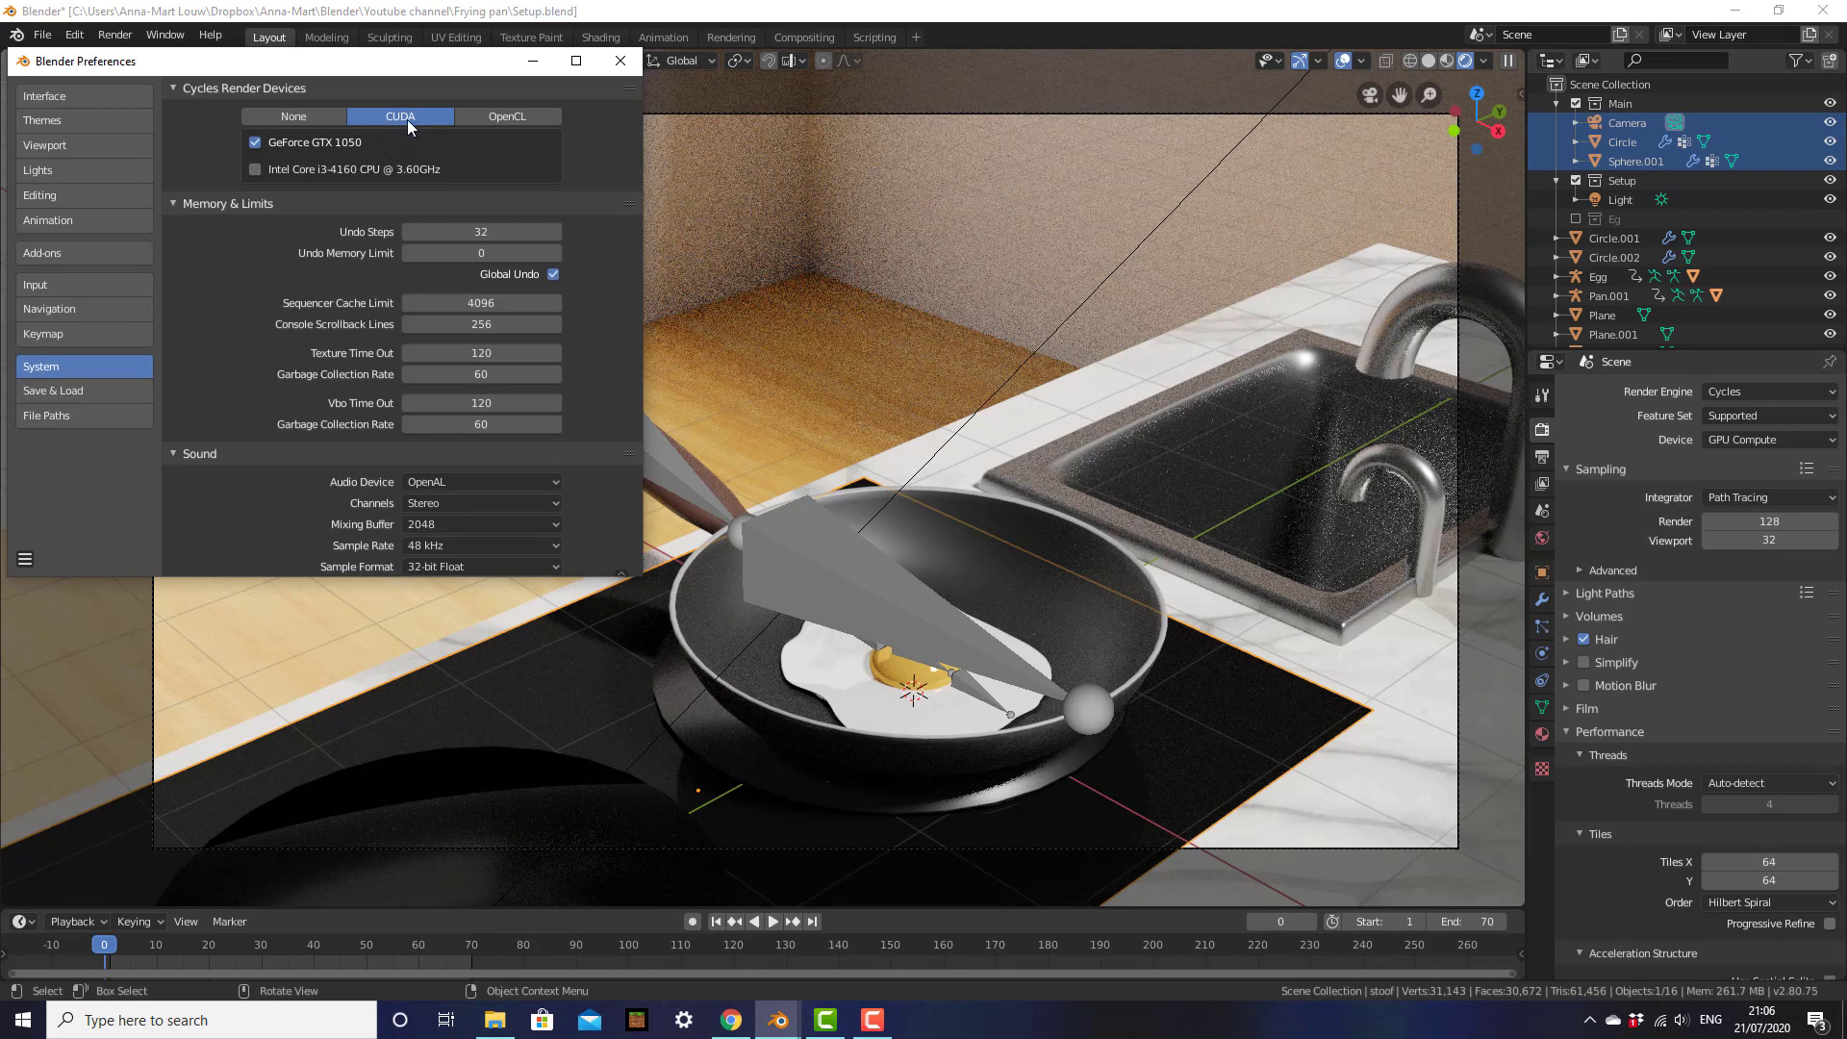
click(290, 115)
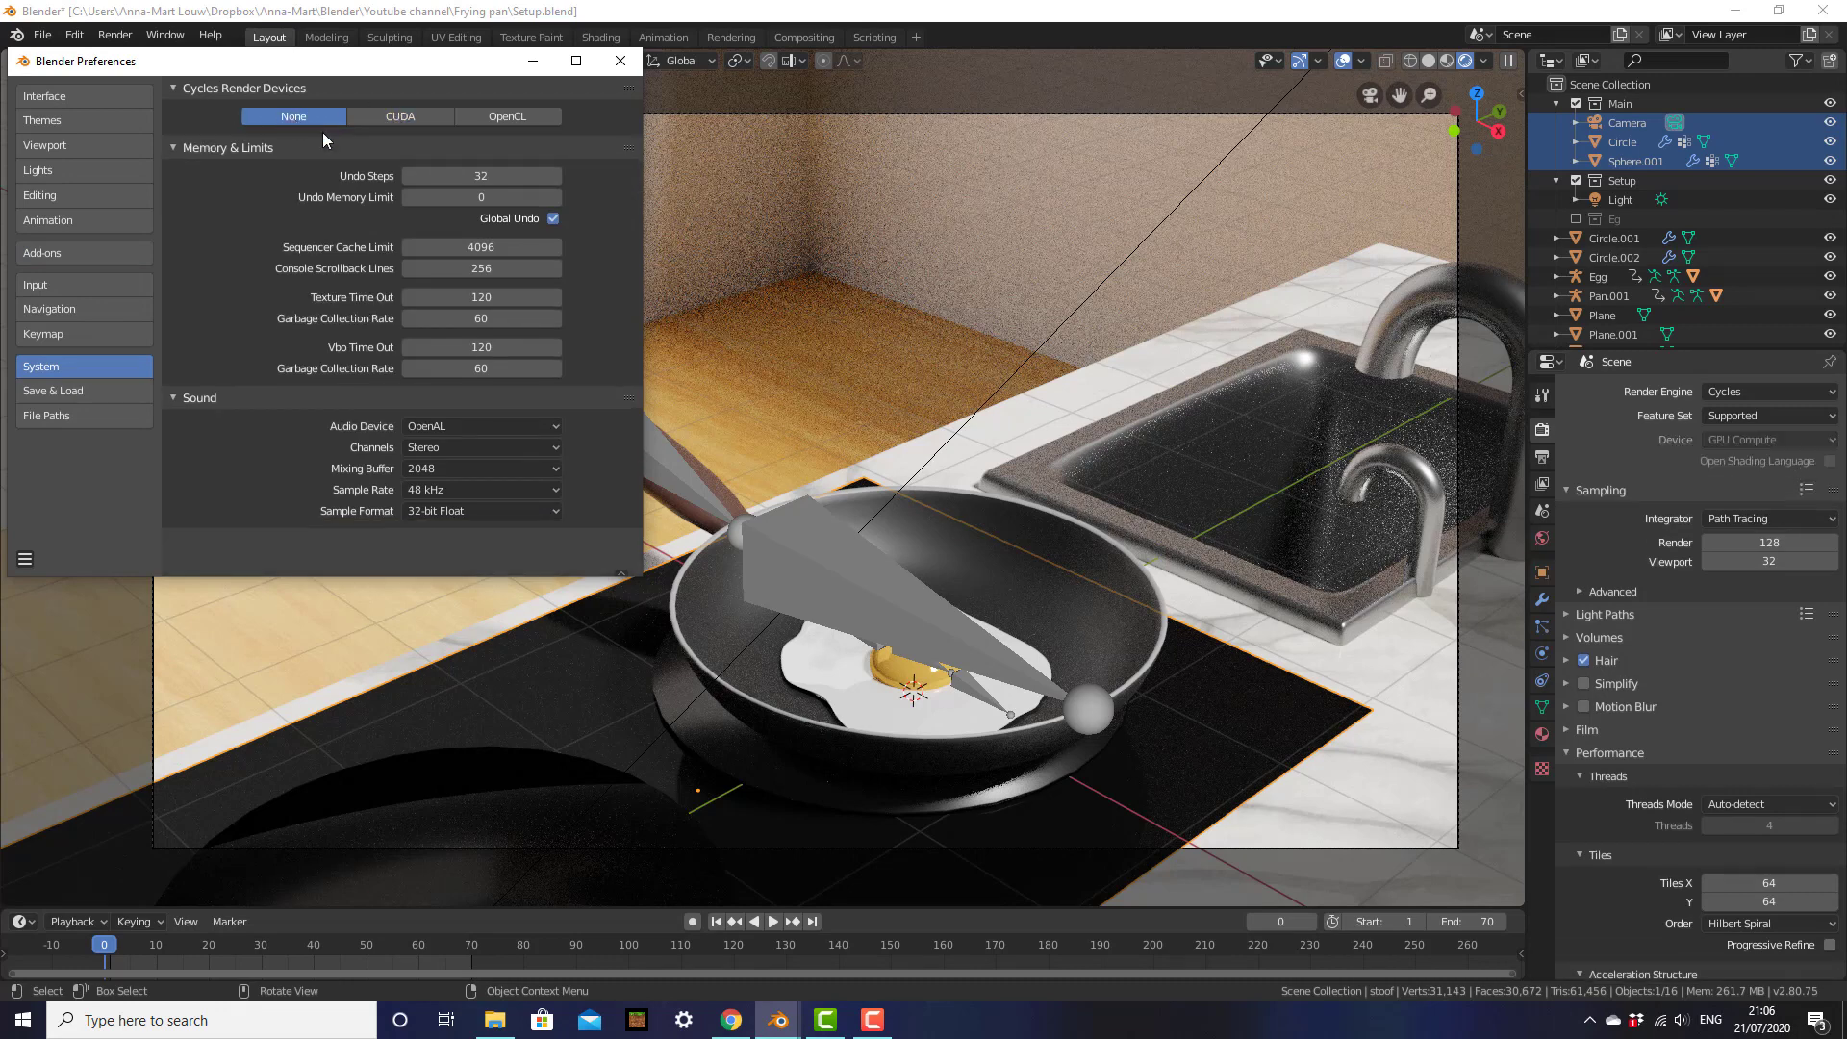
click(411, 111)
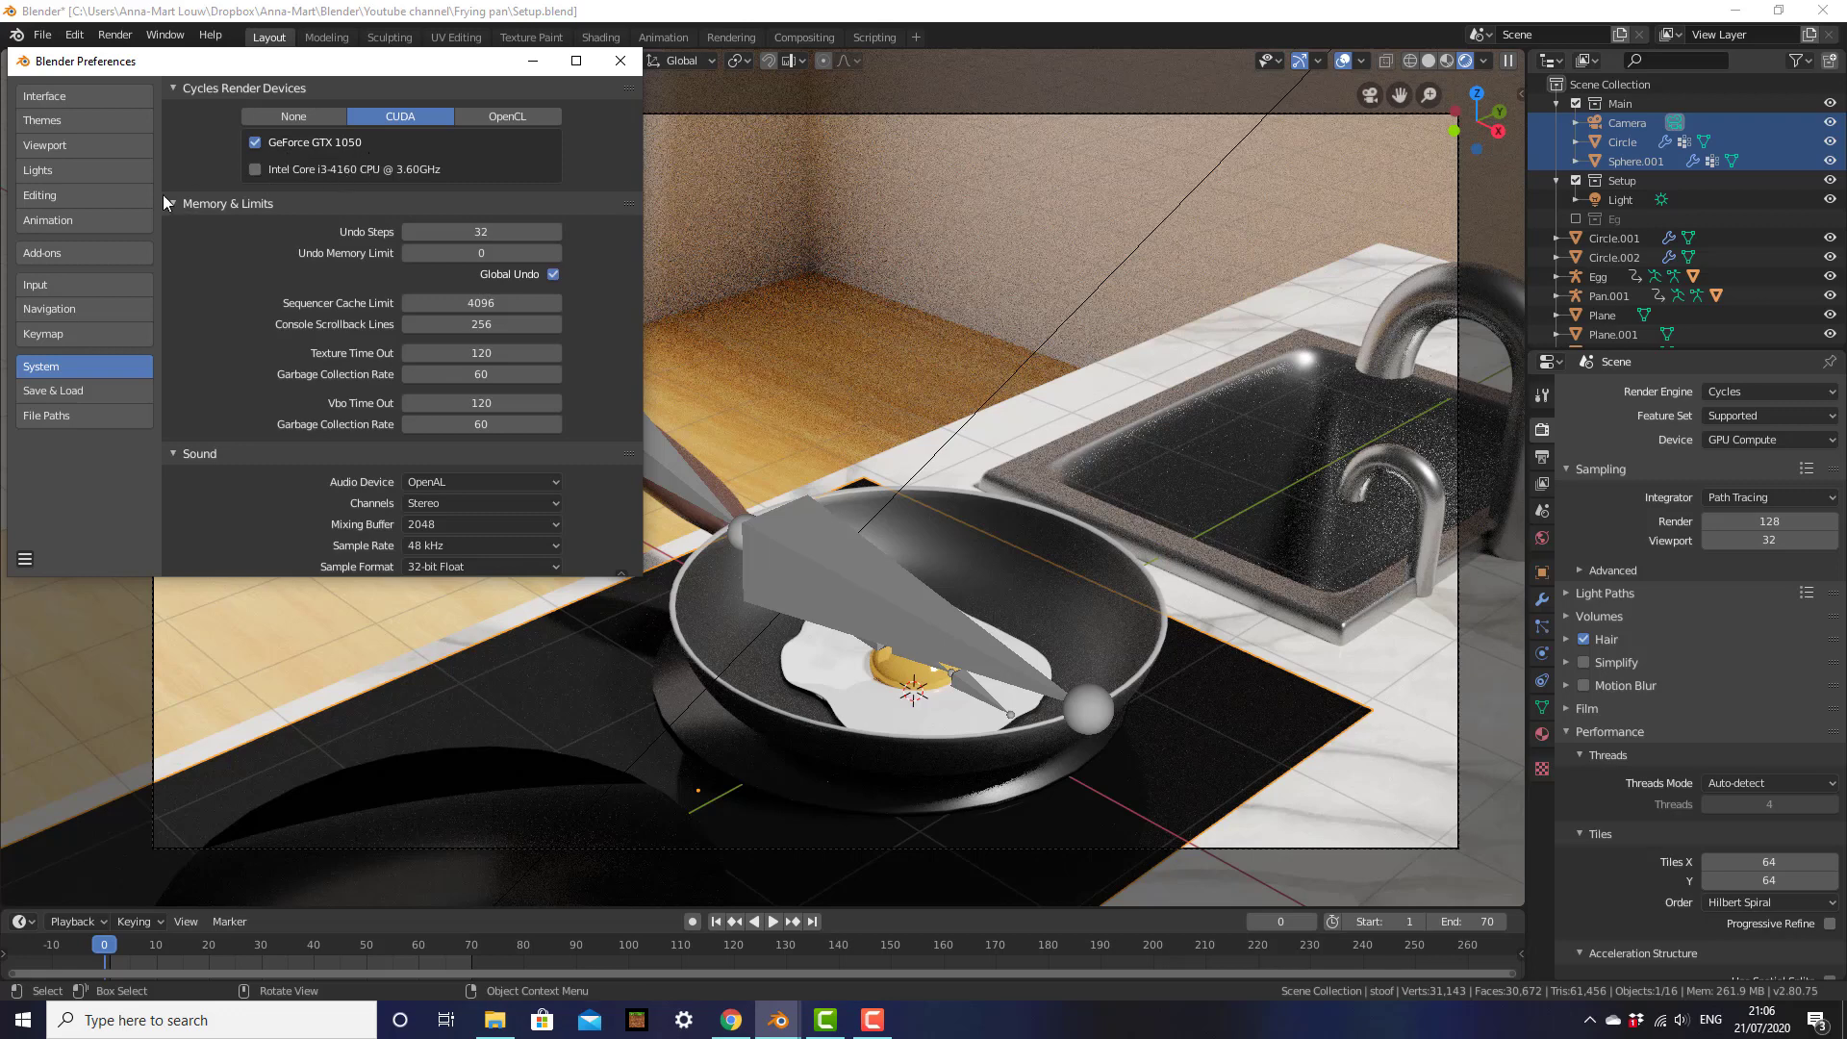
click(24, 560)
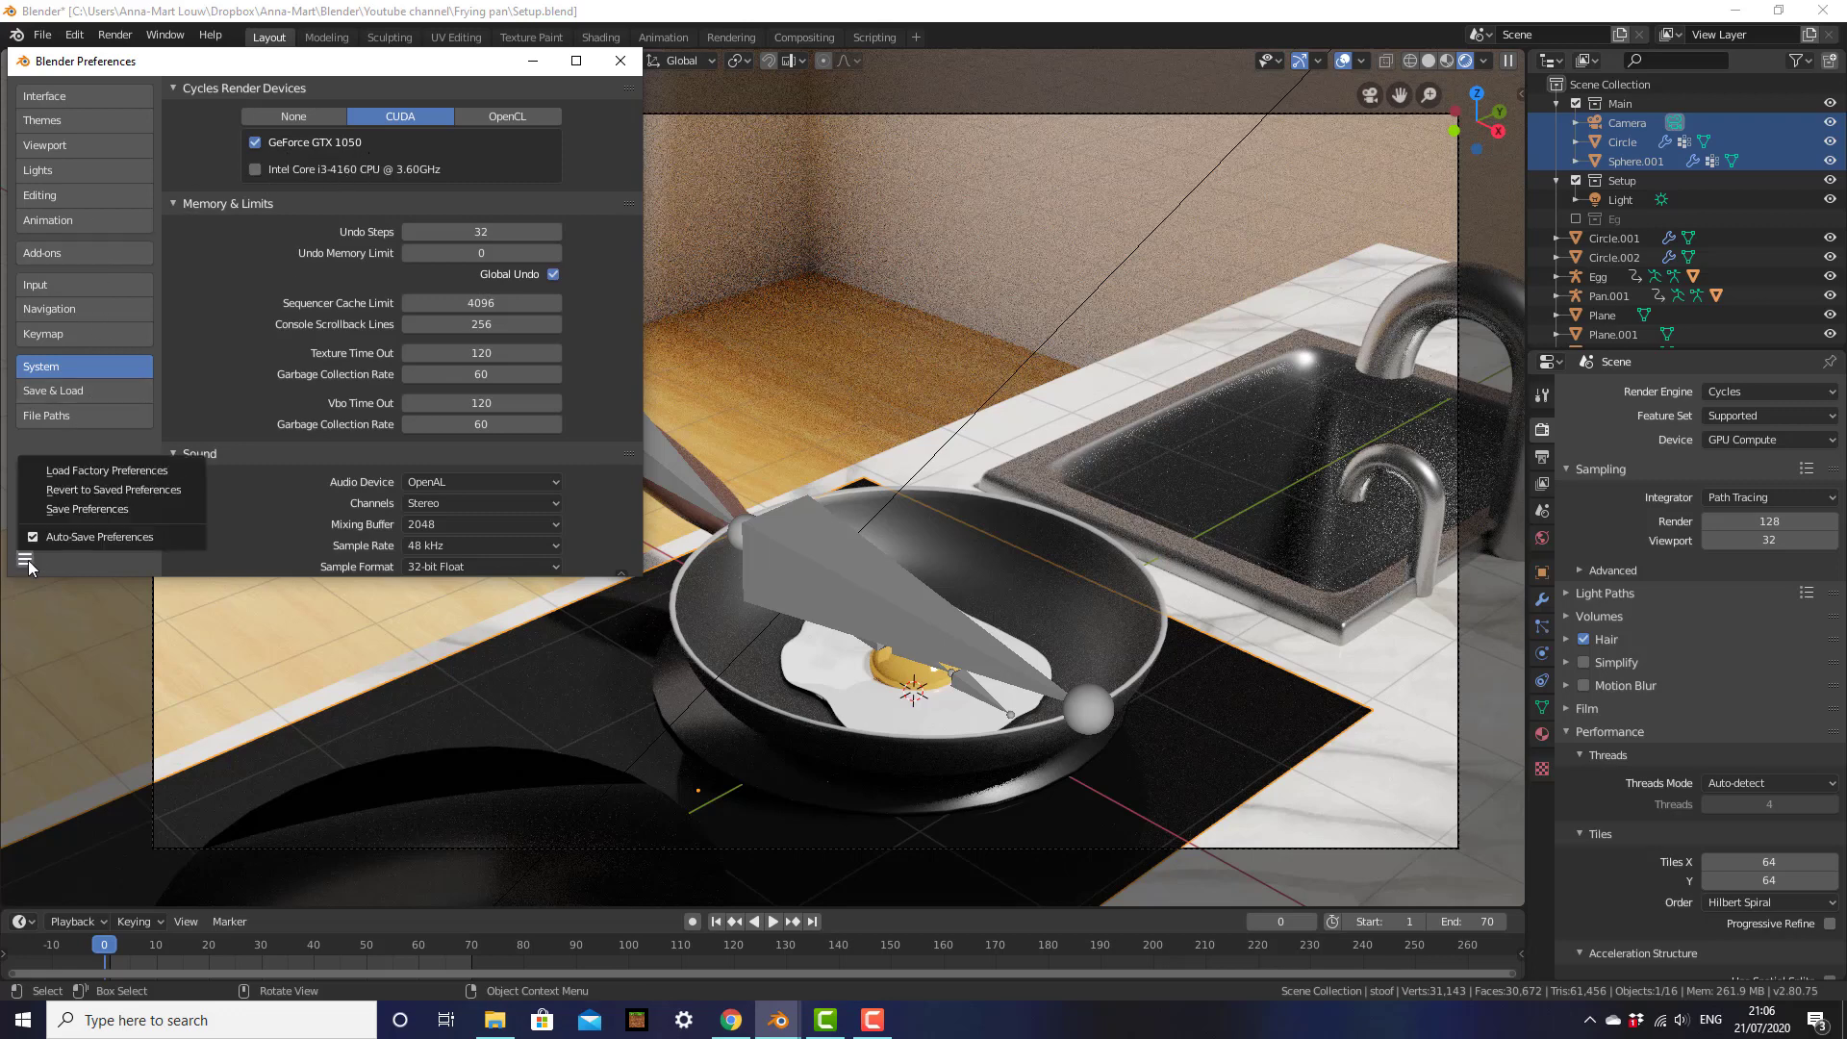
click(25, 559)
click(25, 559)
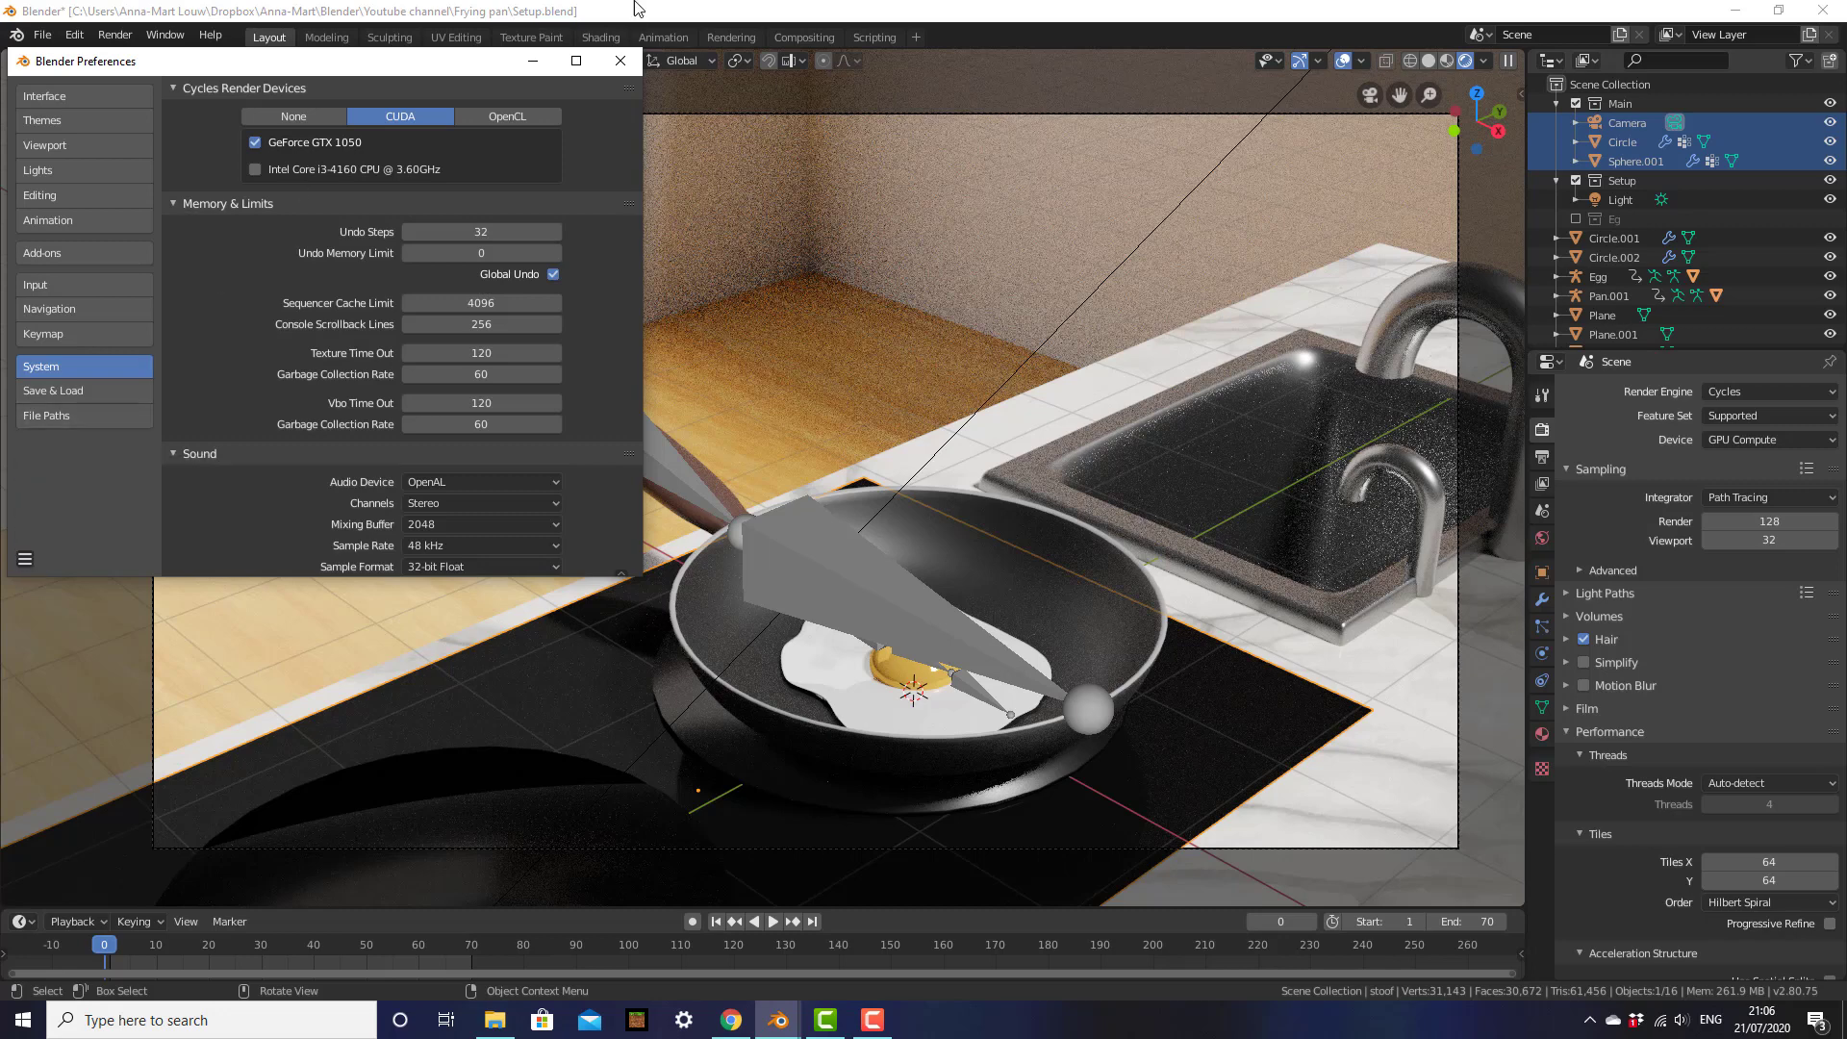
click(620, 61)
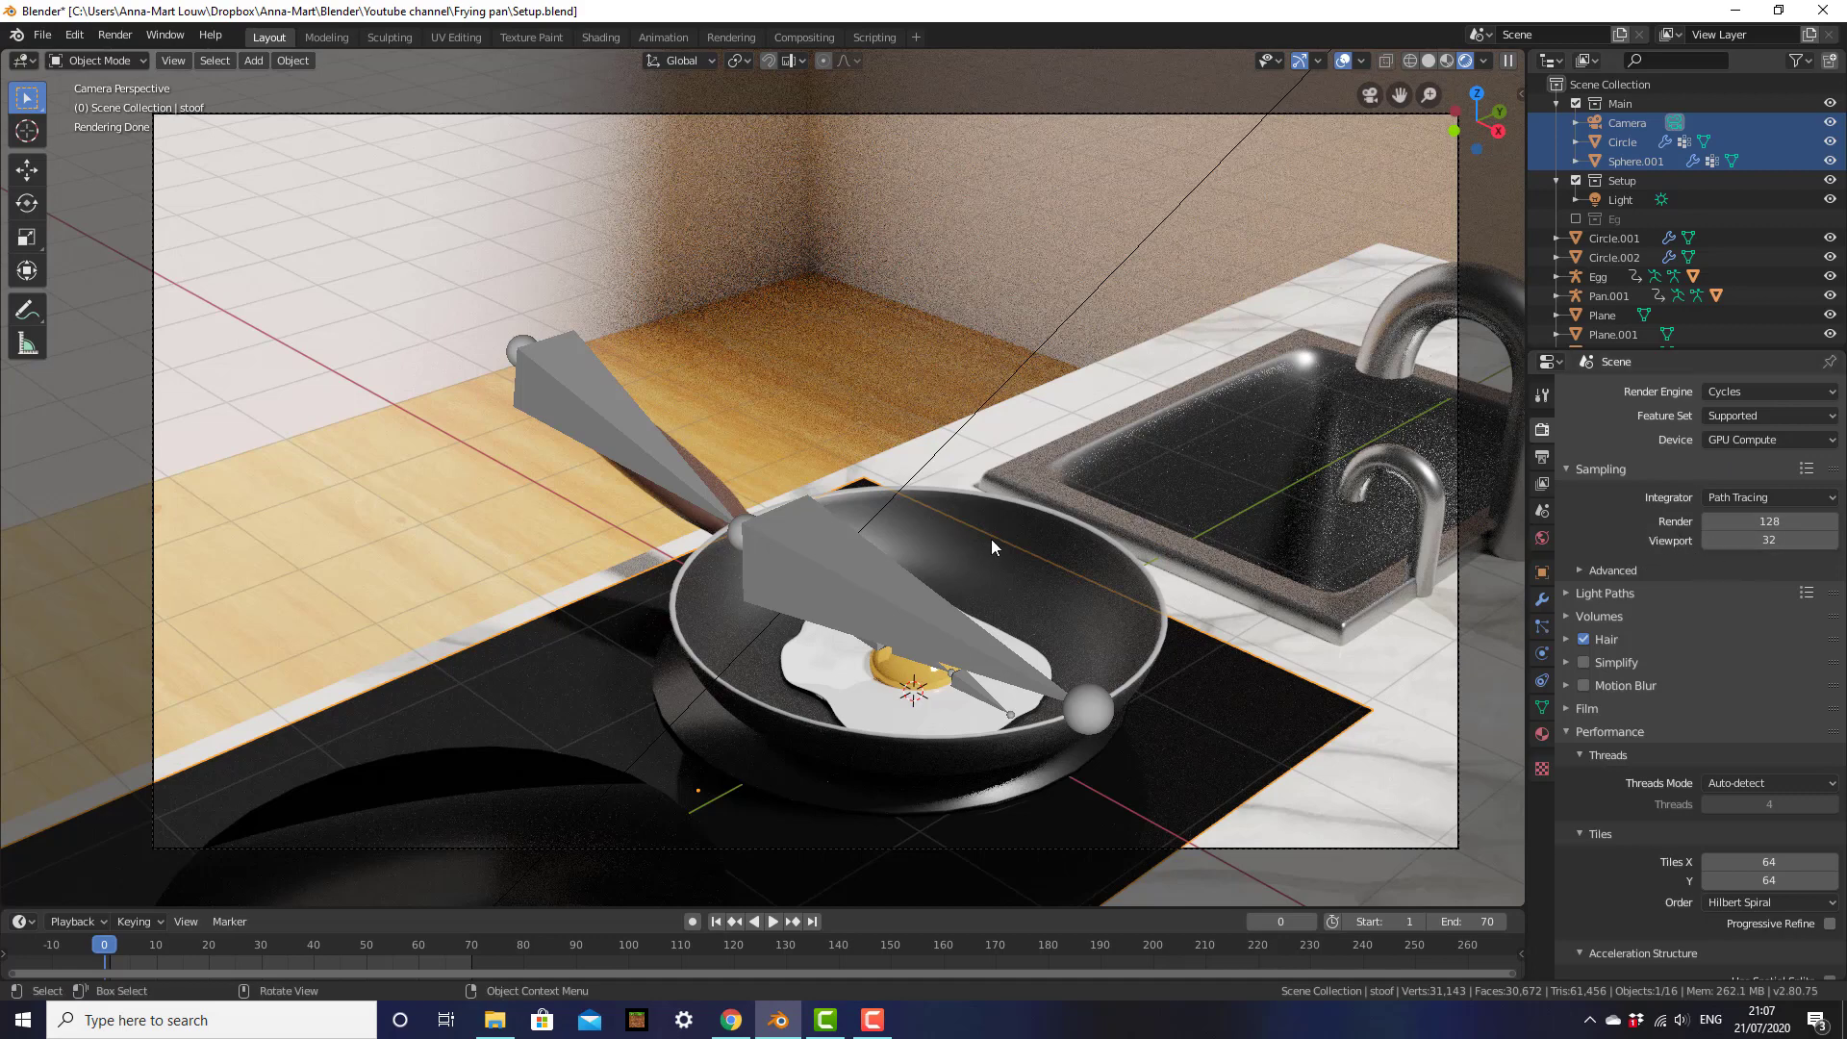
scroll(991, 538, down, 3)
scroll(894, 578, up, 5)
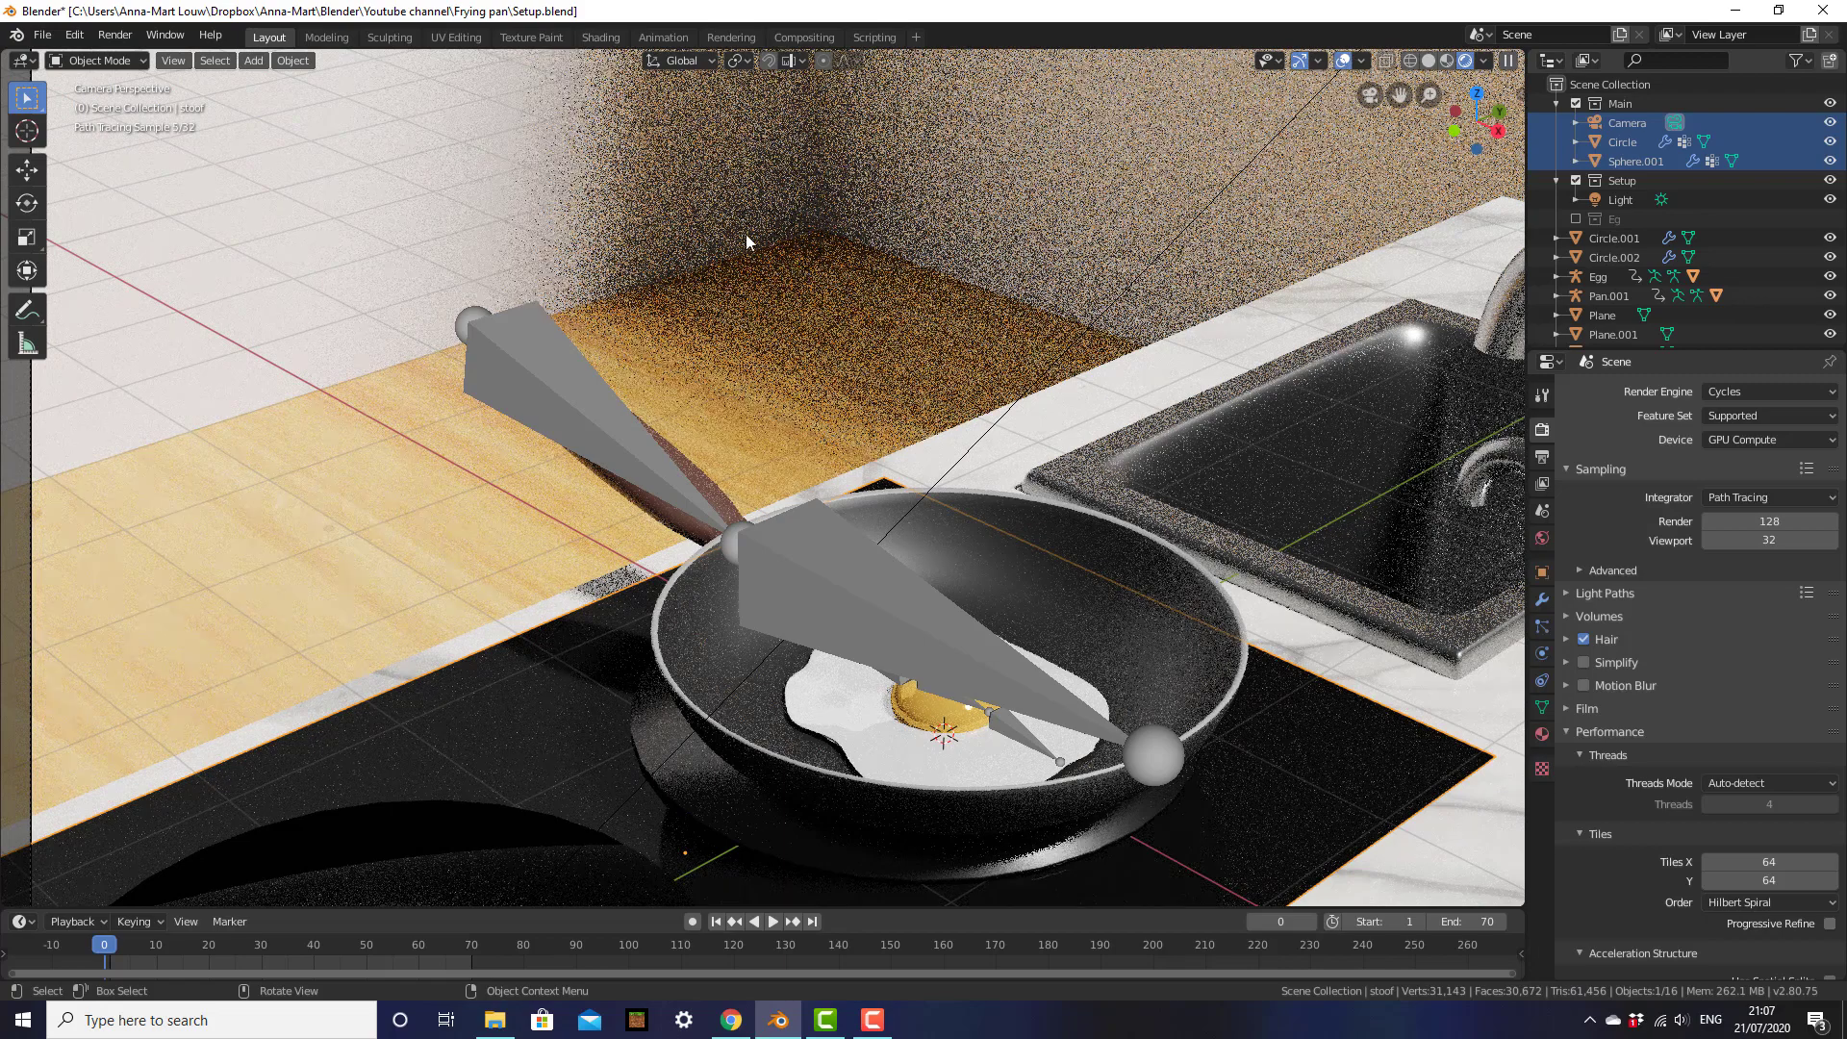
scroll(961, 437, down, 2)
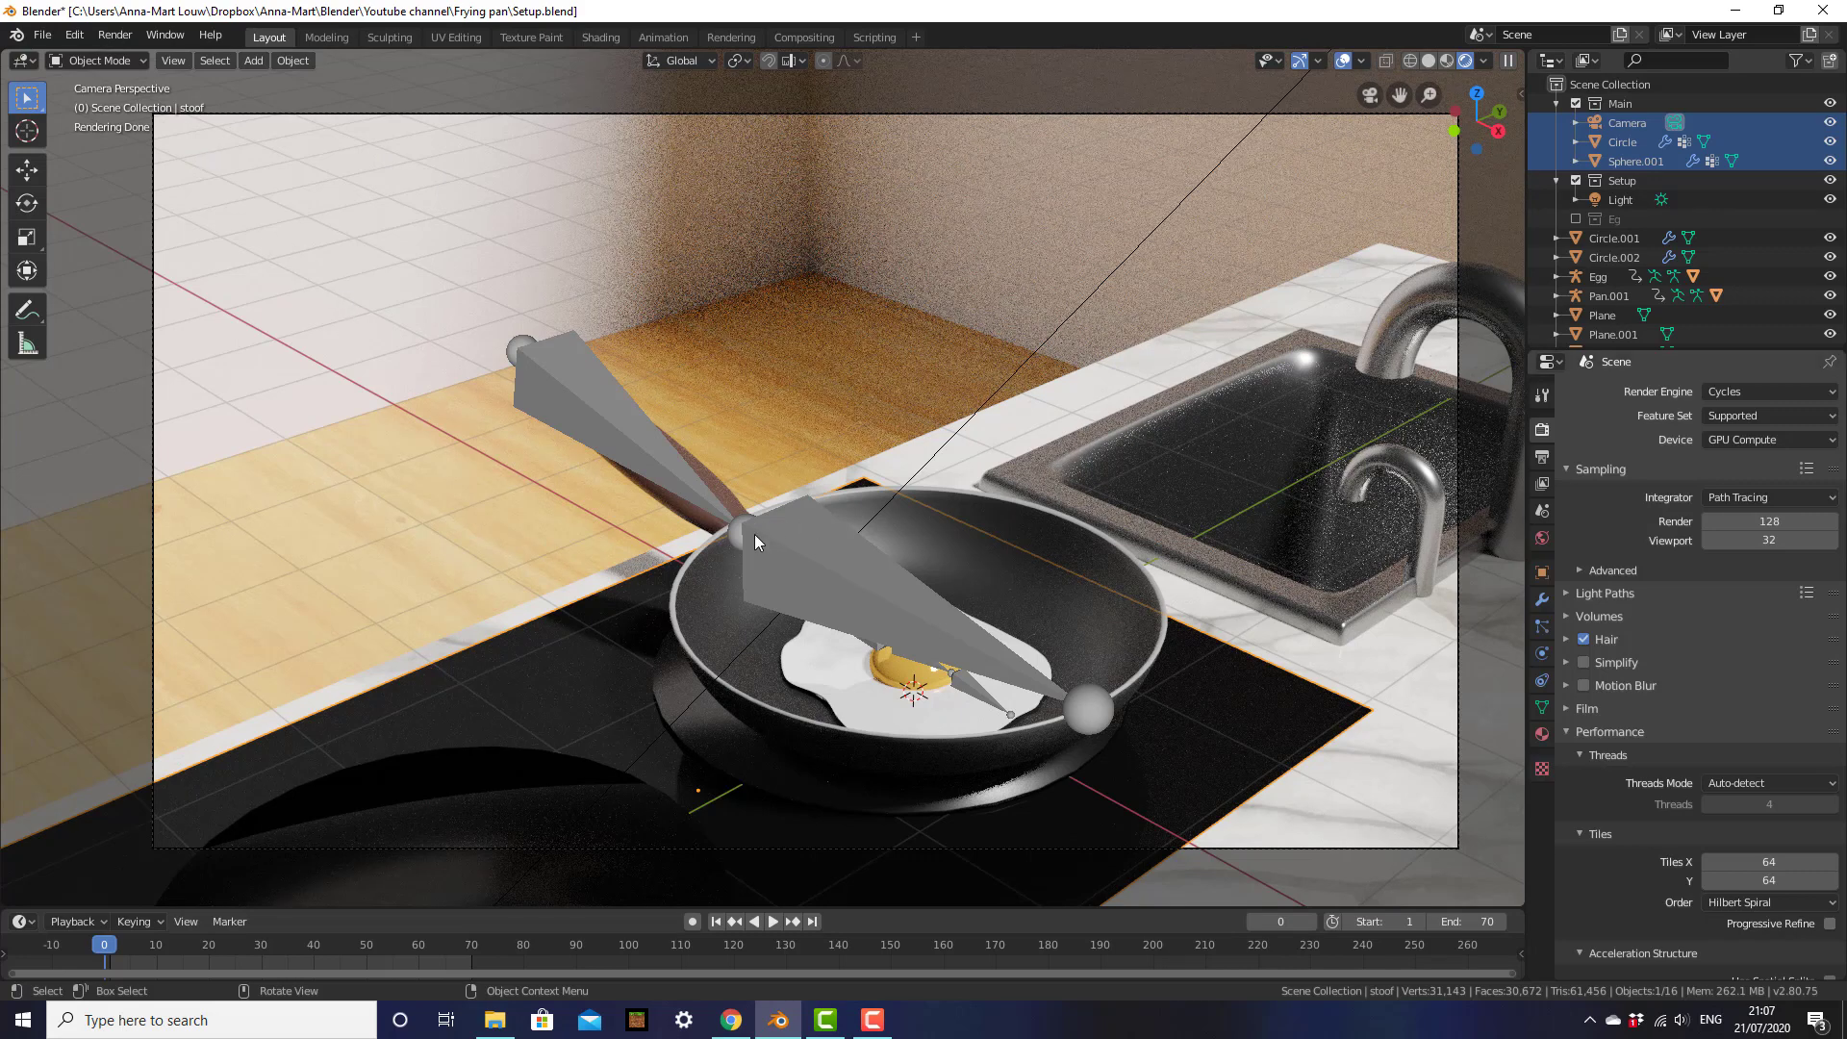
click(1701, 571)
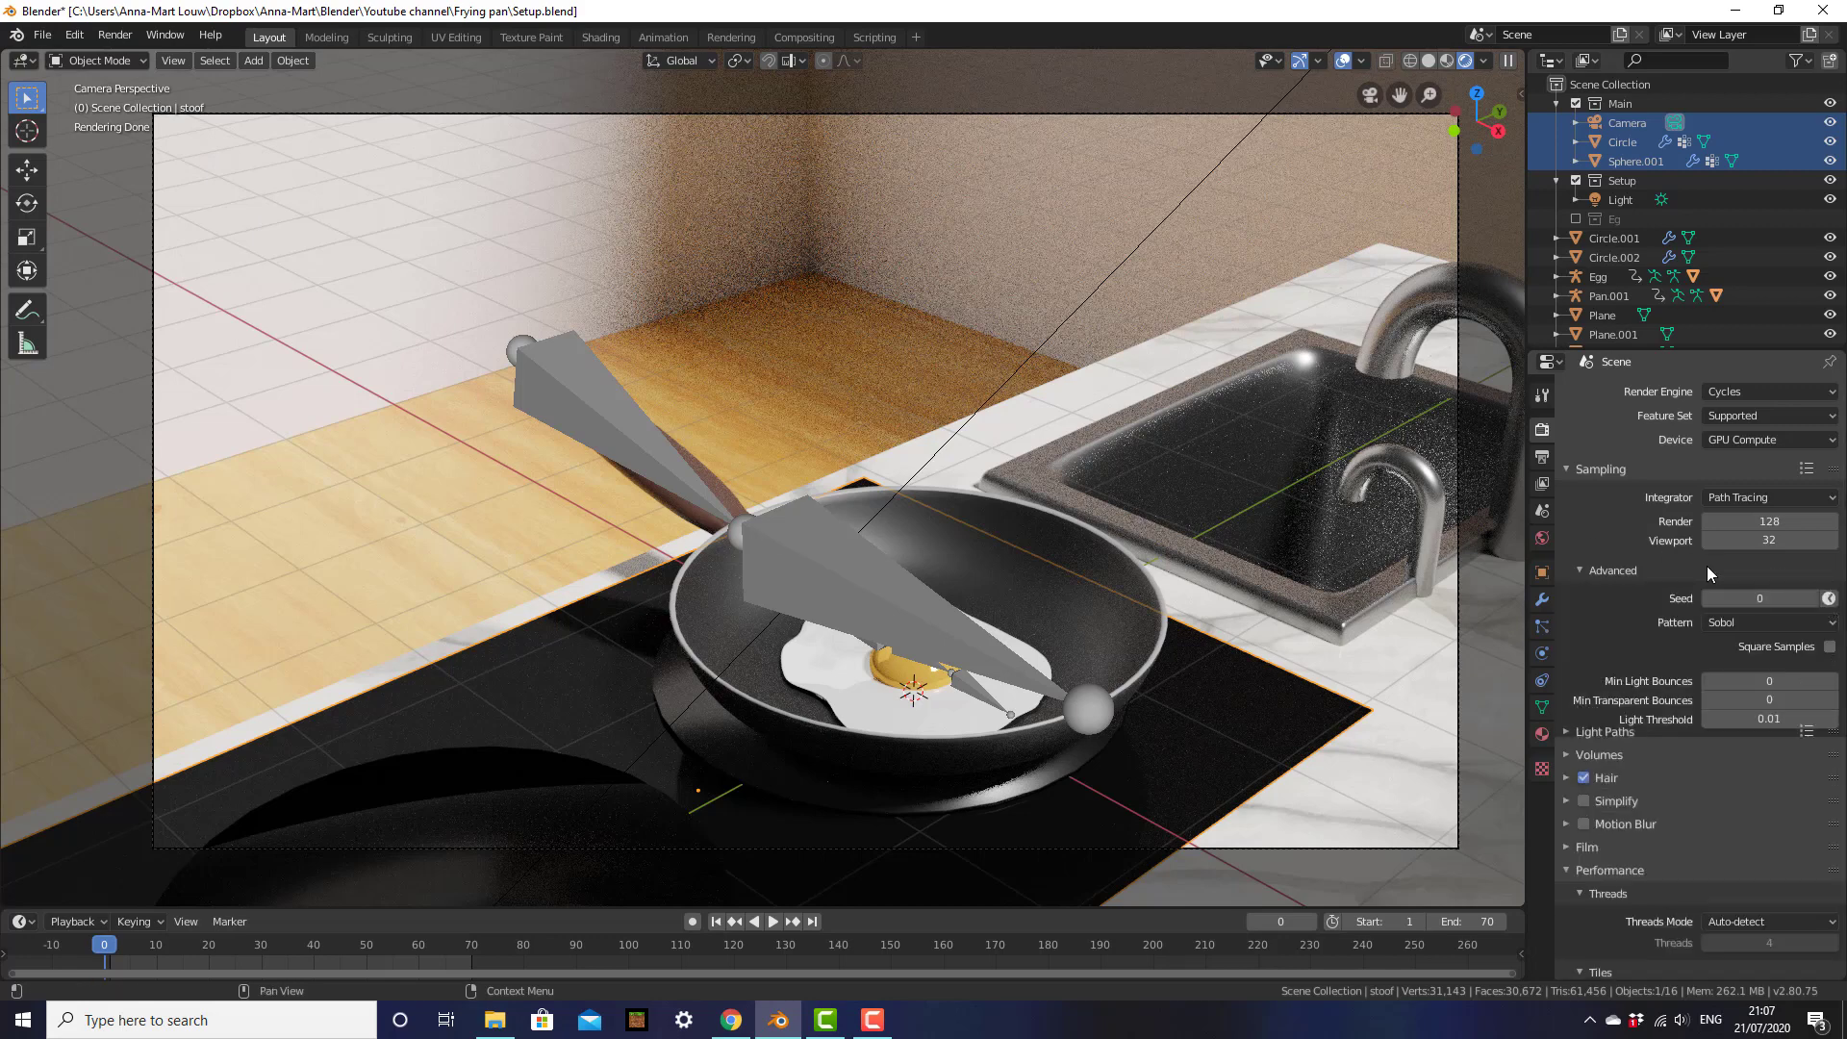
click(1708, 568)
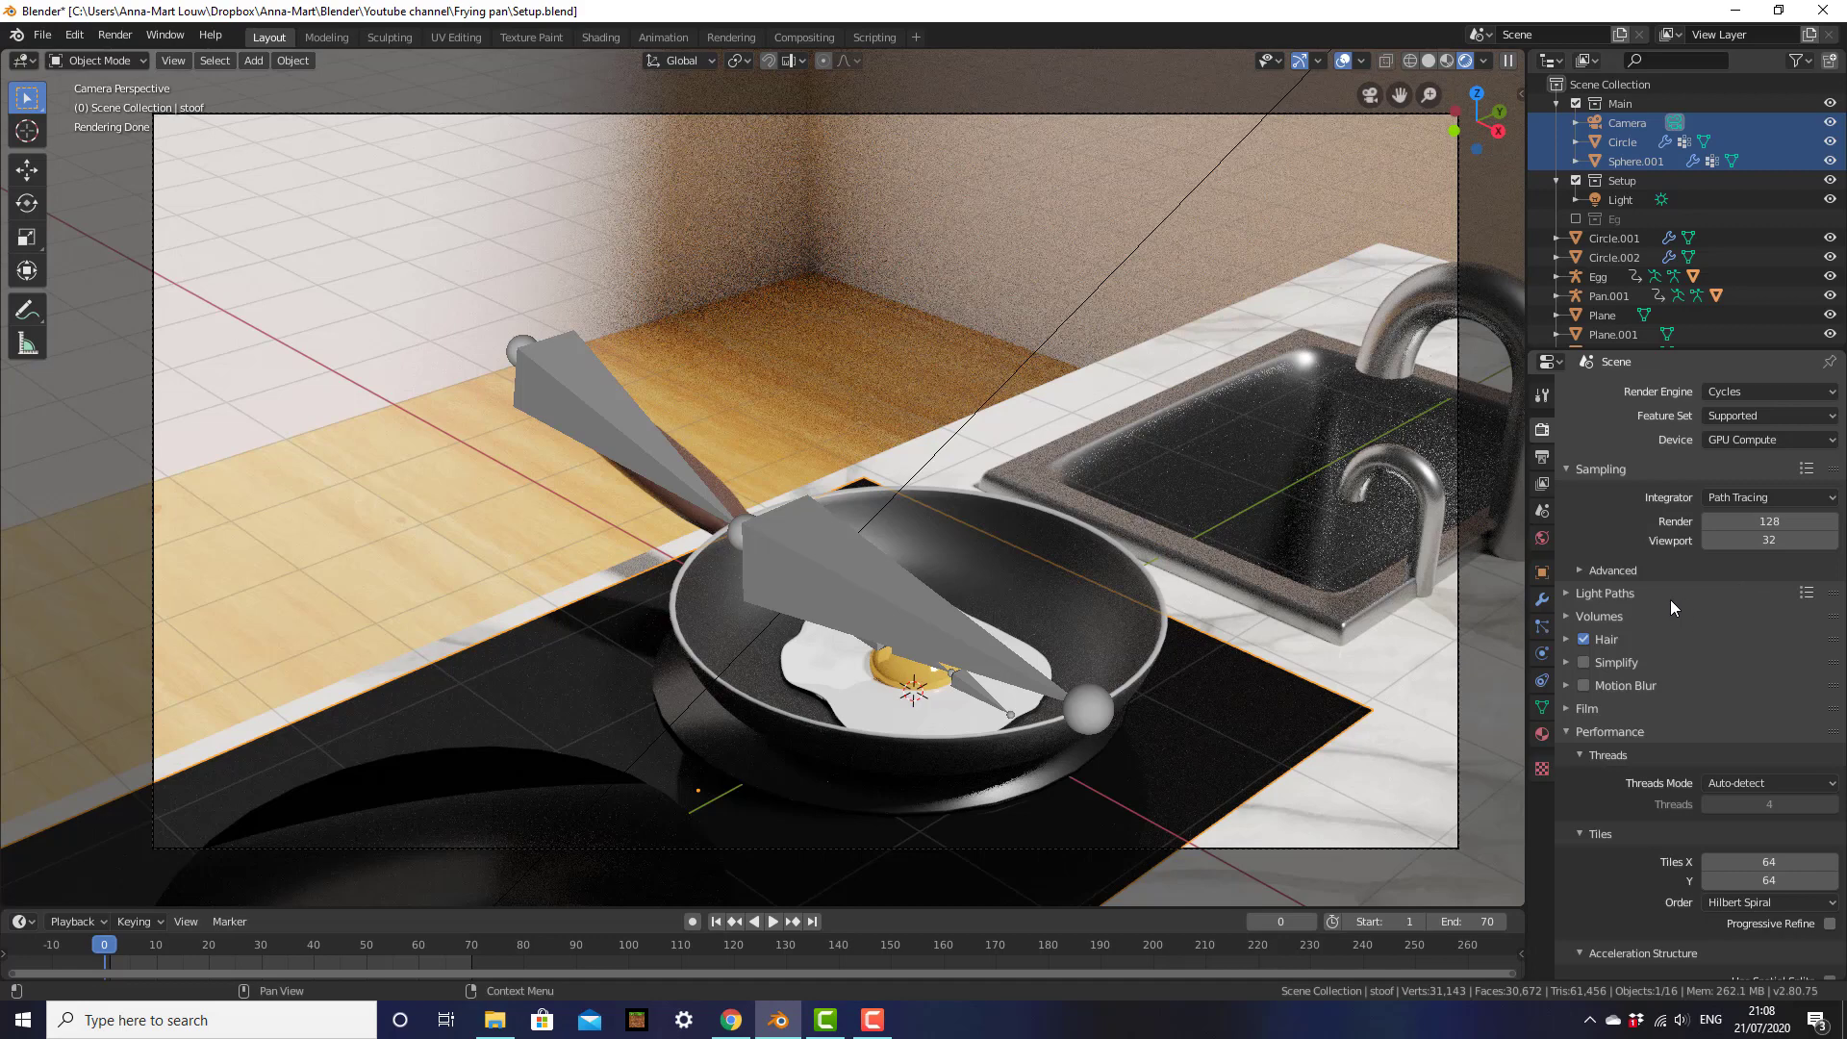
Examine the render tile size settings in the Performance section of the render properties
scroll(1747, 533, down, 2)
scroll(1747, 533, down, 4)
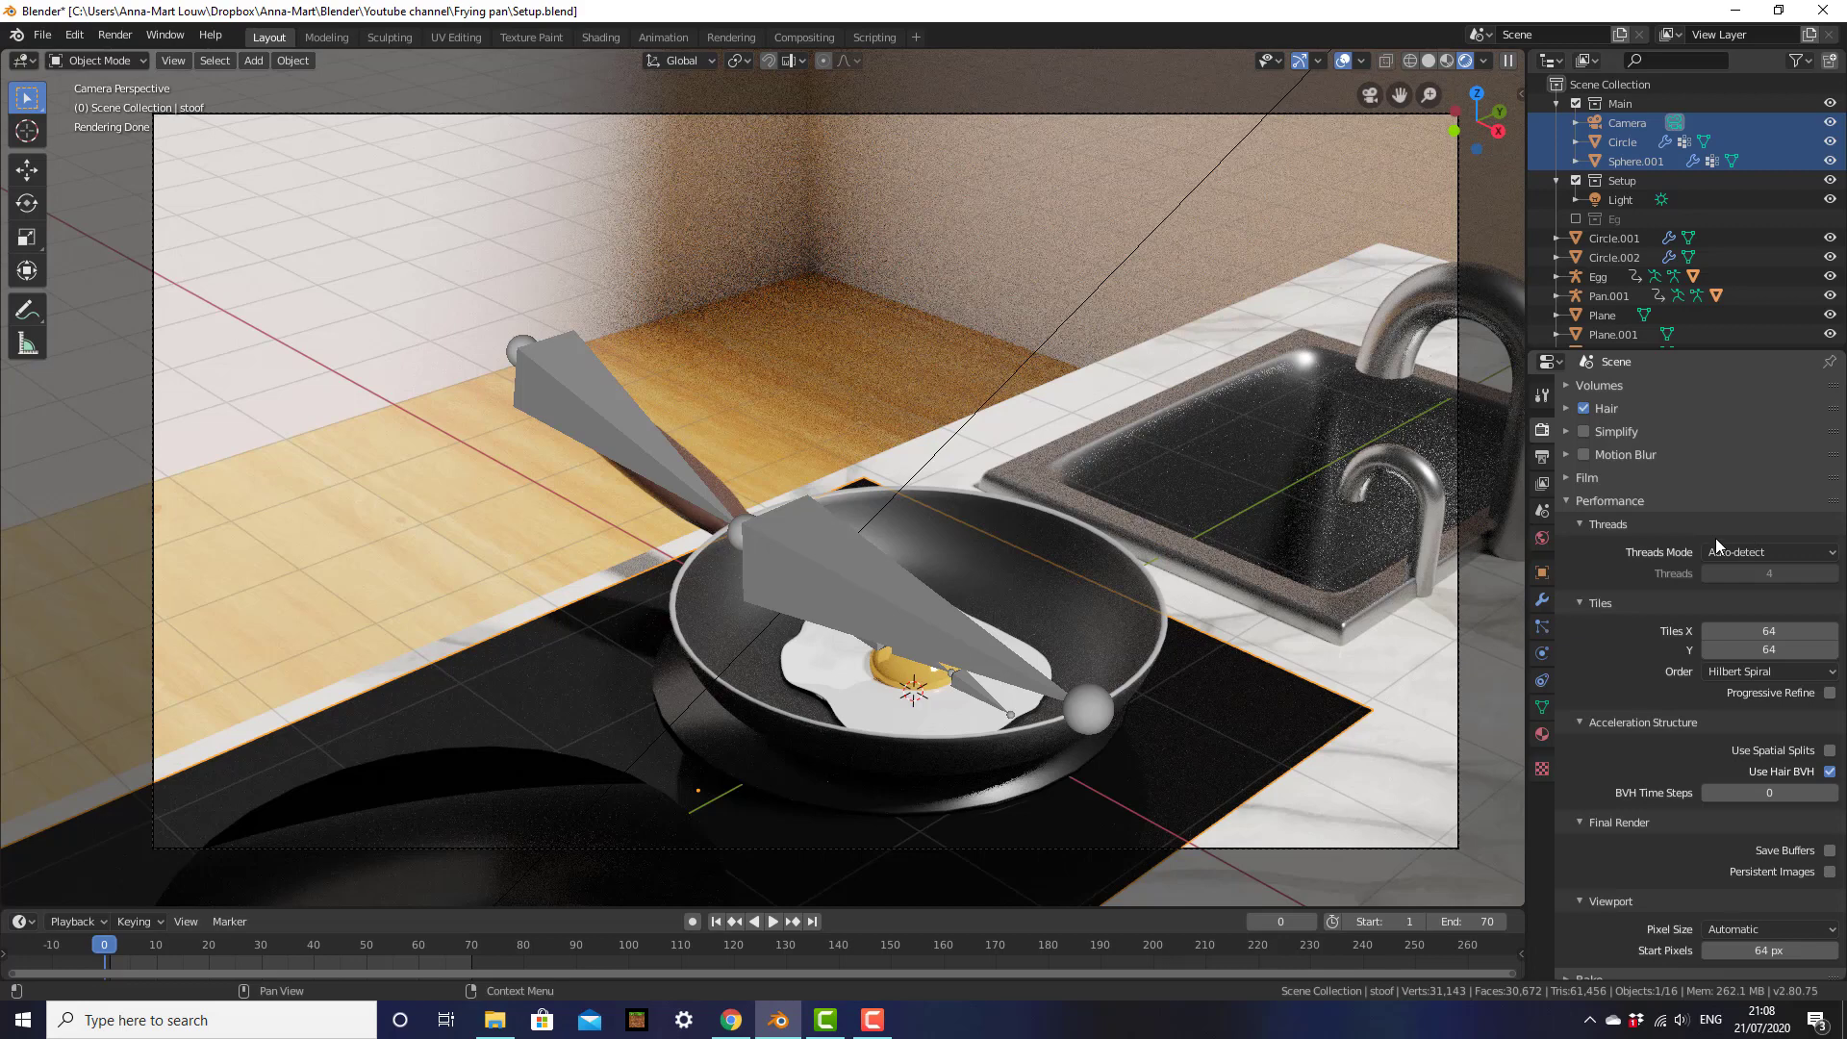
scroll(1716, 539, down, 2)
click(1587, 442)
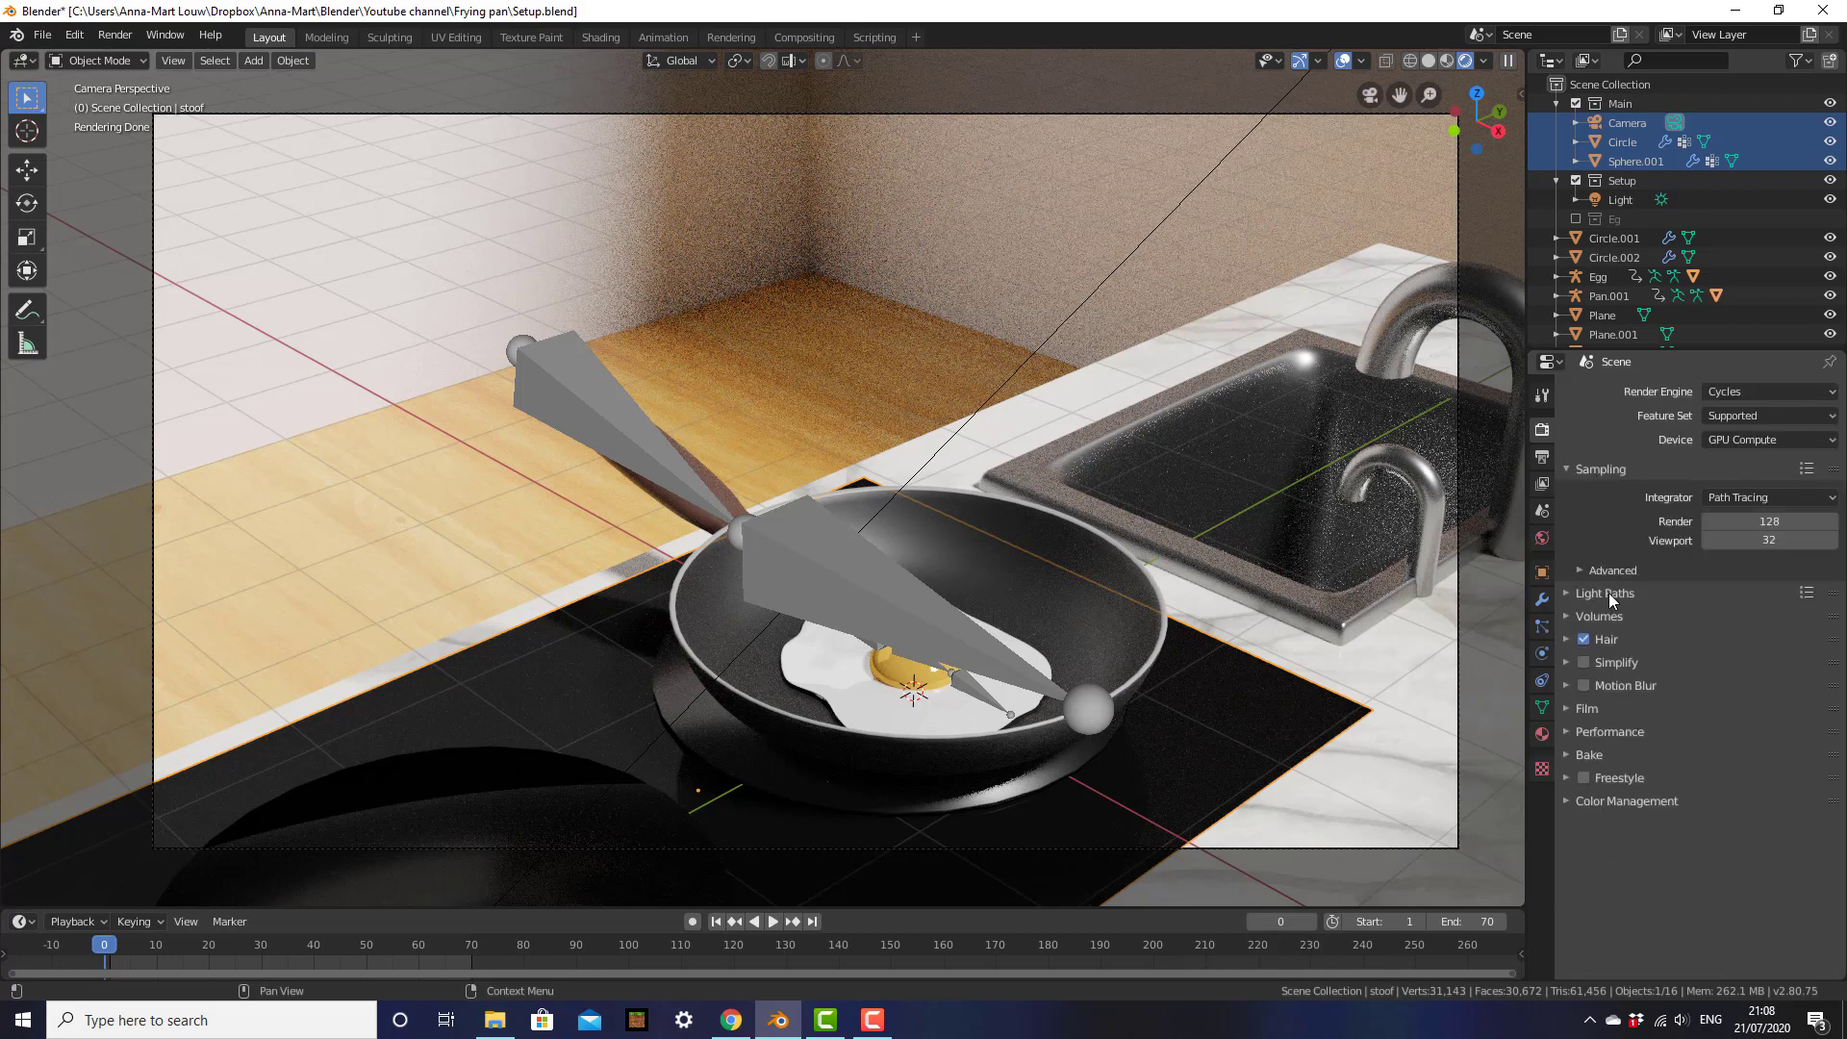
click(1620, 730)
scroll(1633, 716, down, 4)
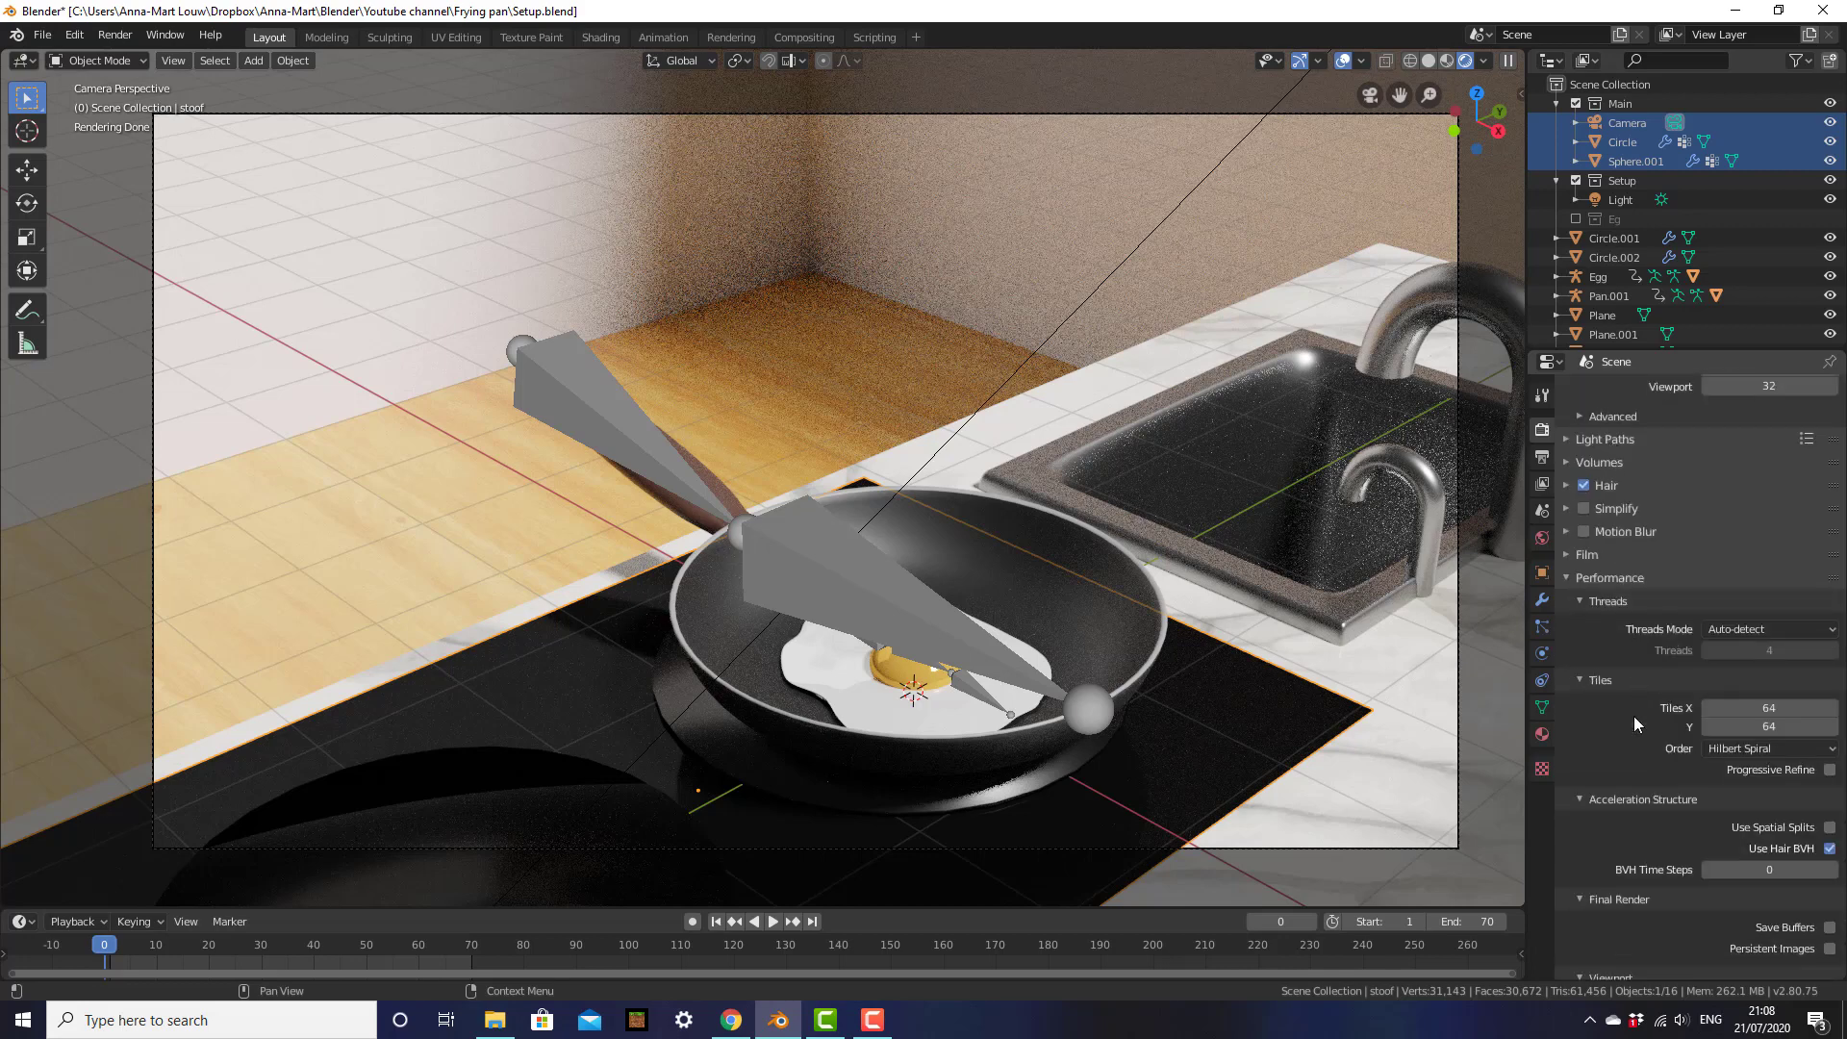
scroll(1633, 716, down, 3)
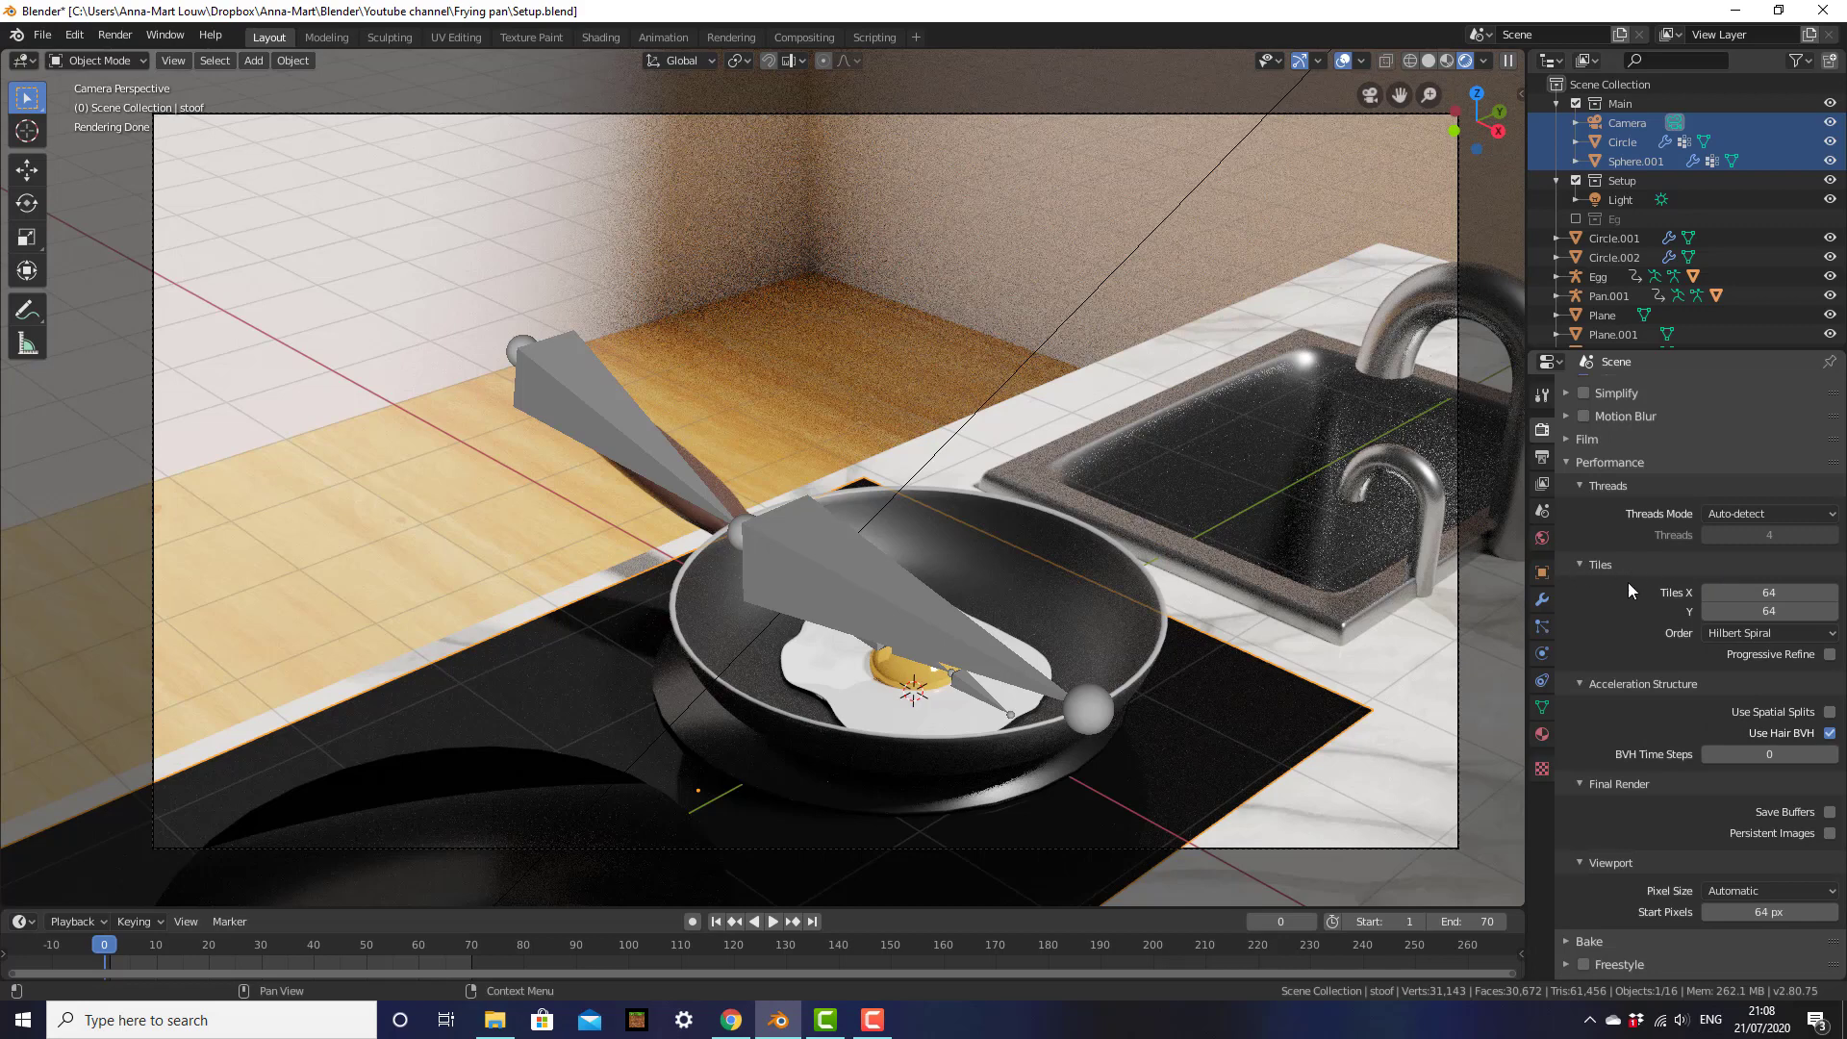
click(1767, 593)
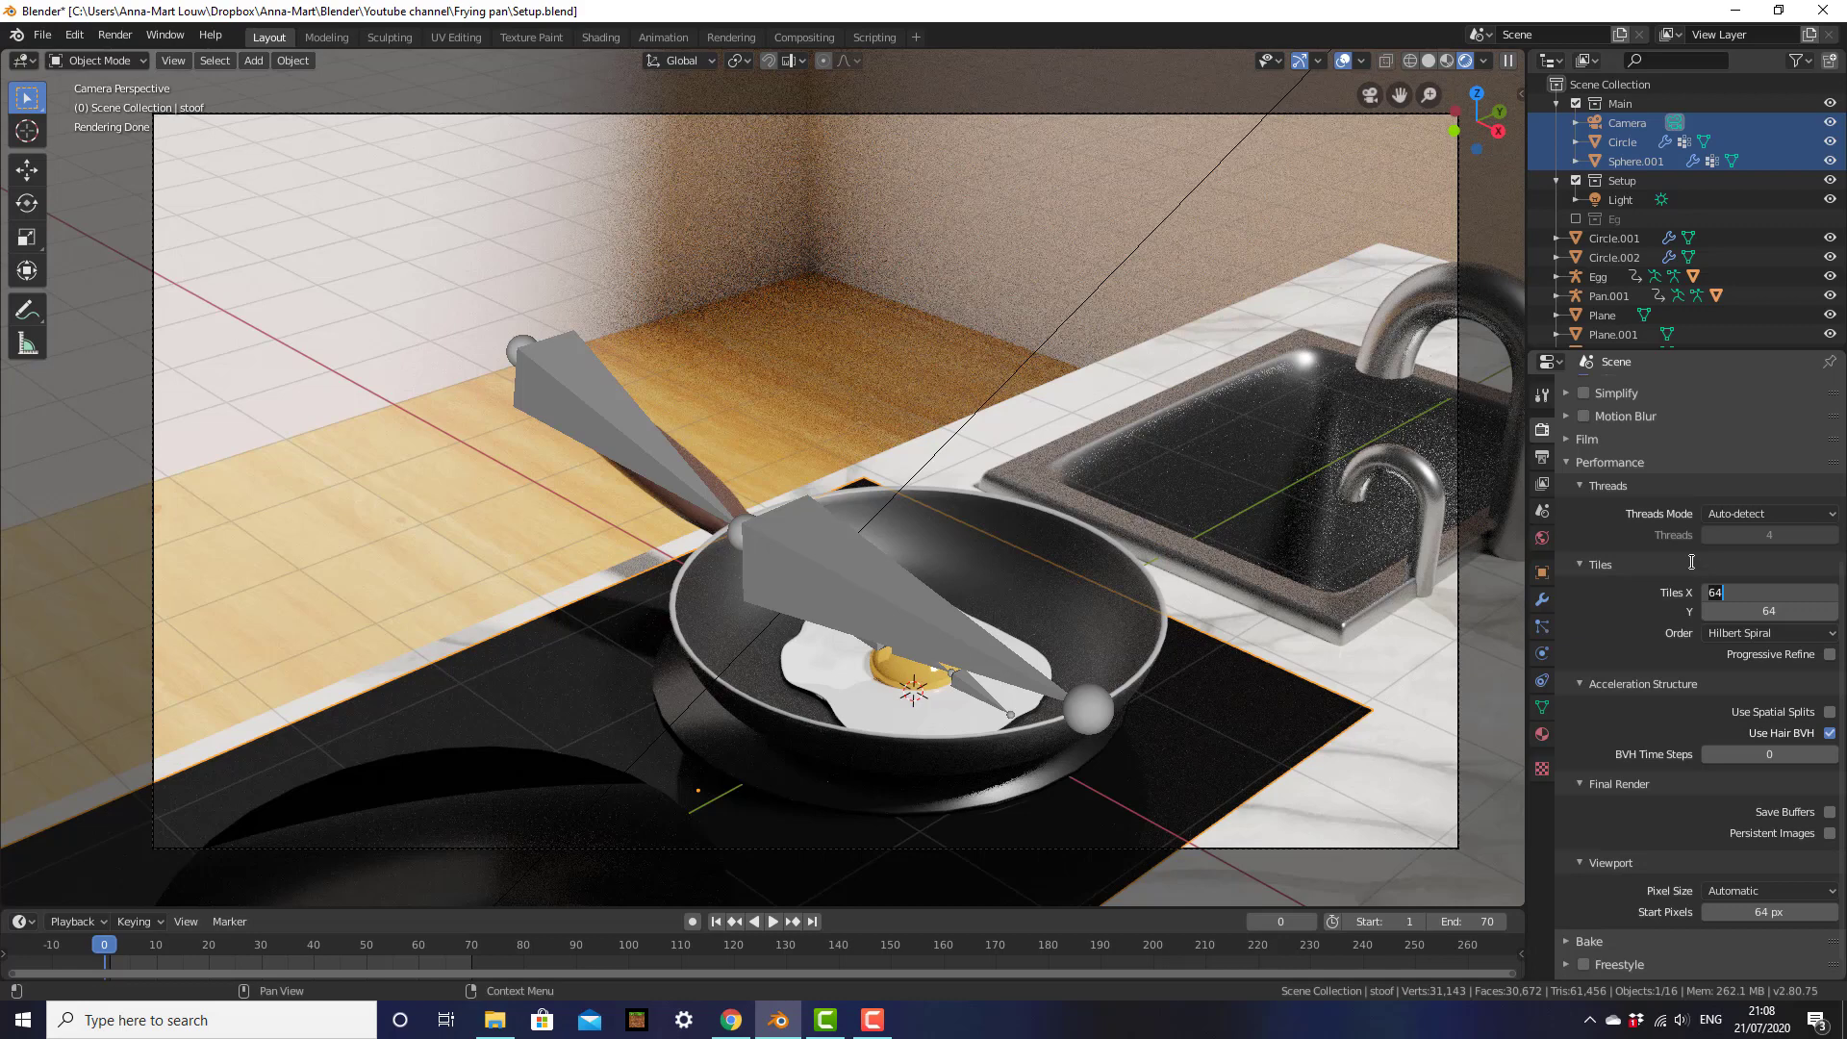
click(1624, 569)
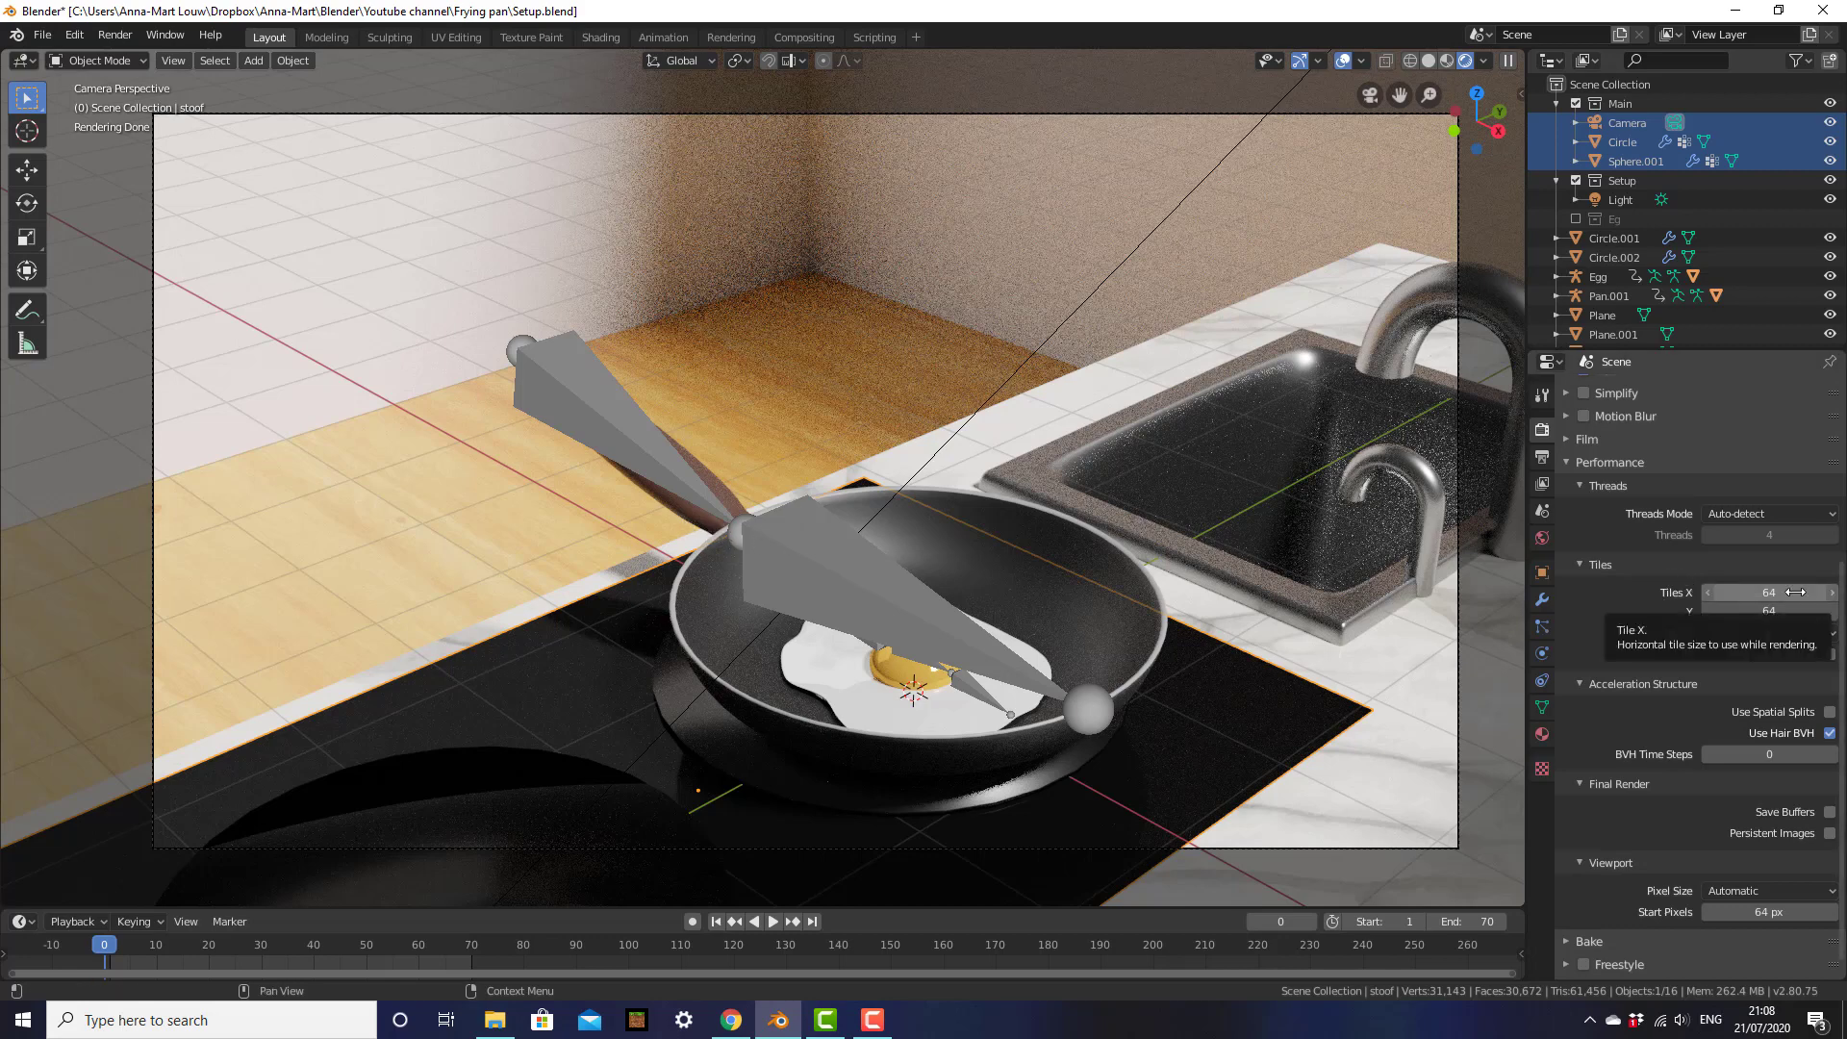
click(1757, 593)
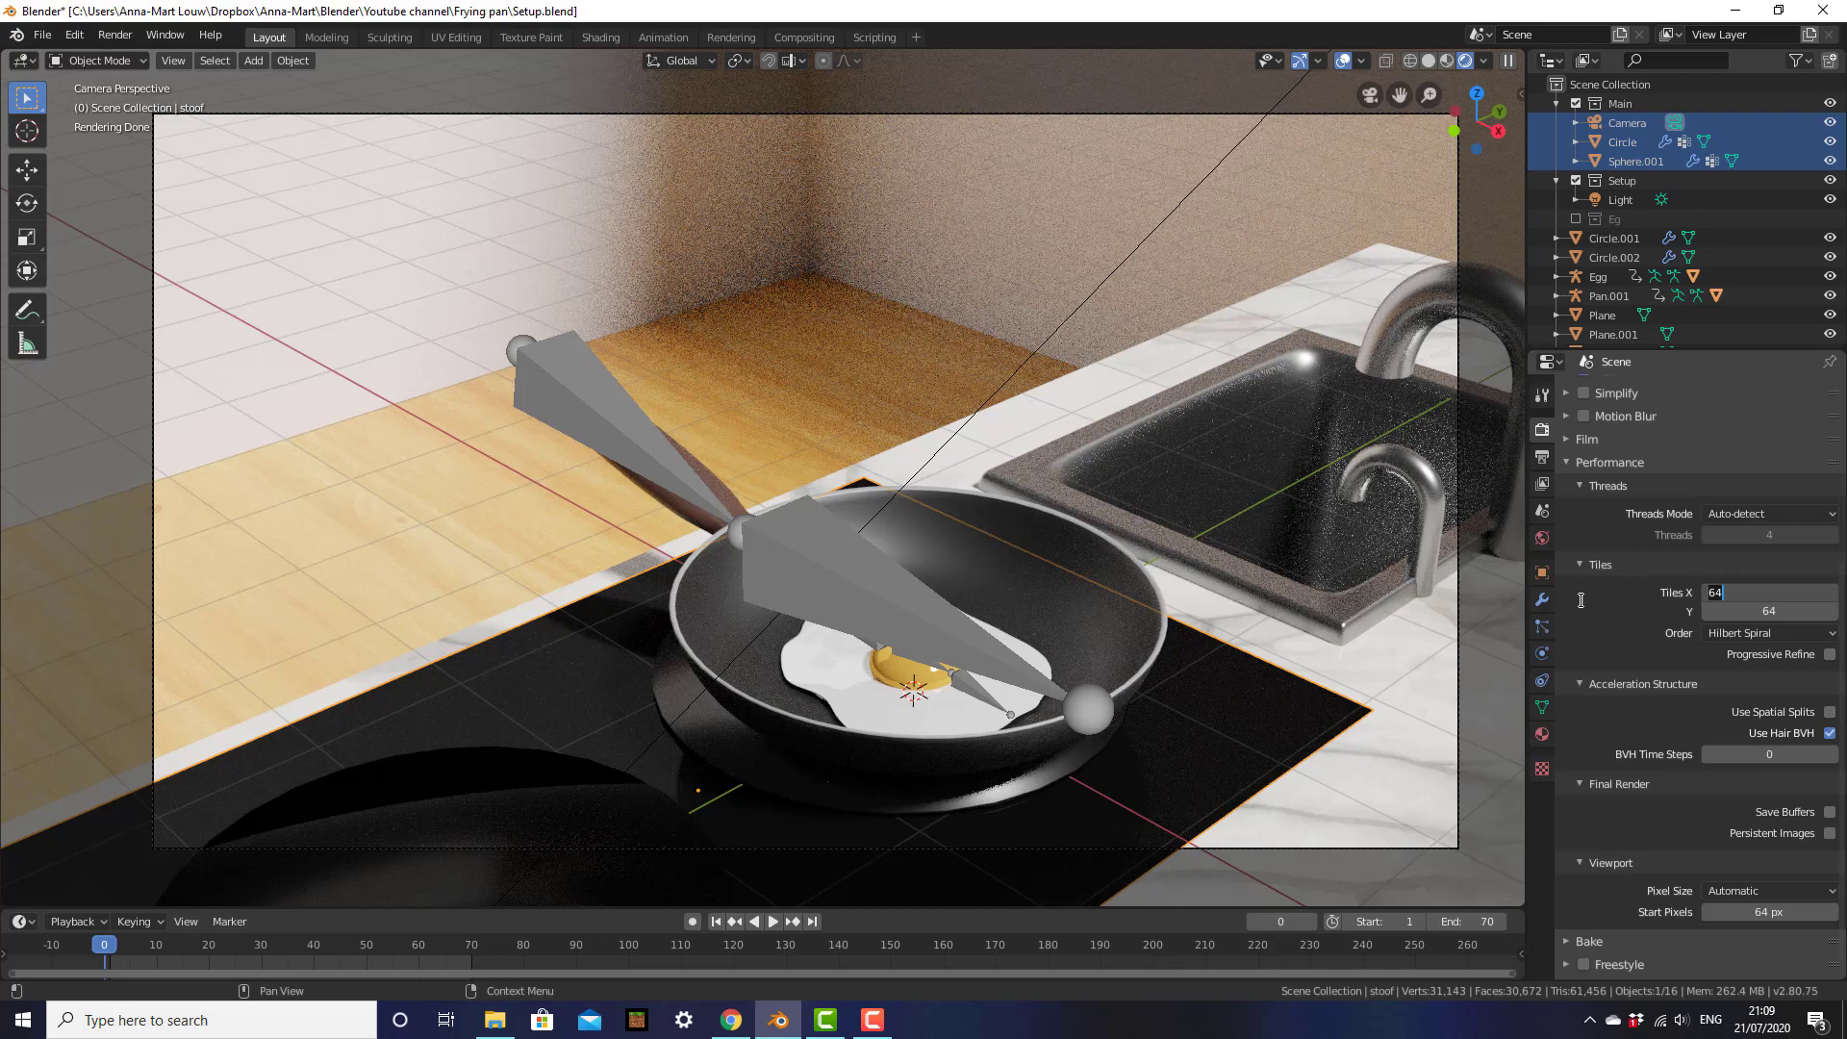
click(1067, 573)
Start a test render of the current frame and close the render window
key(F12)
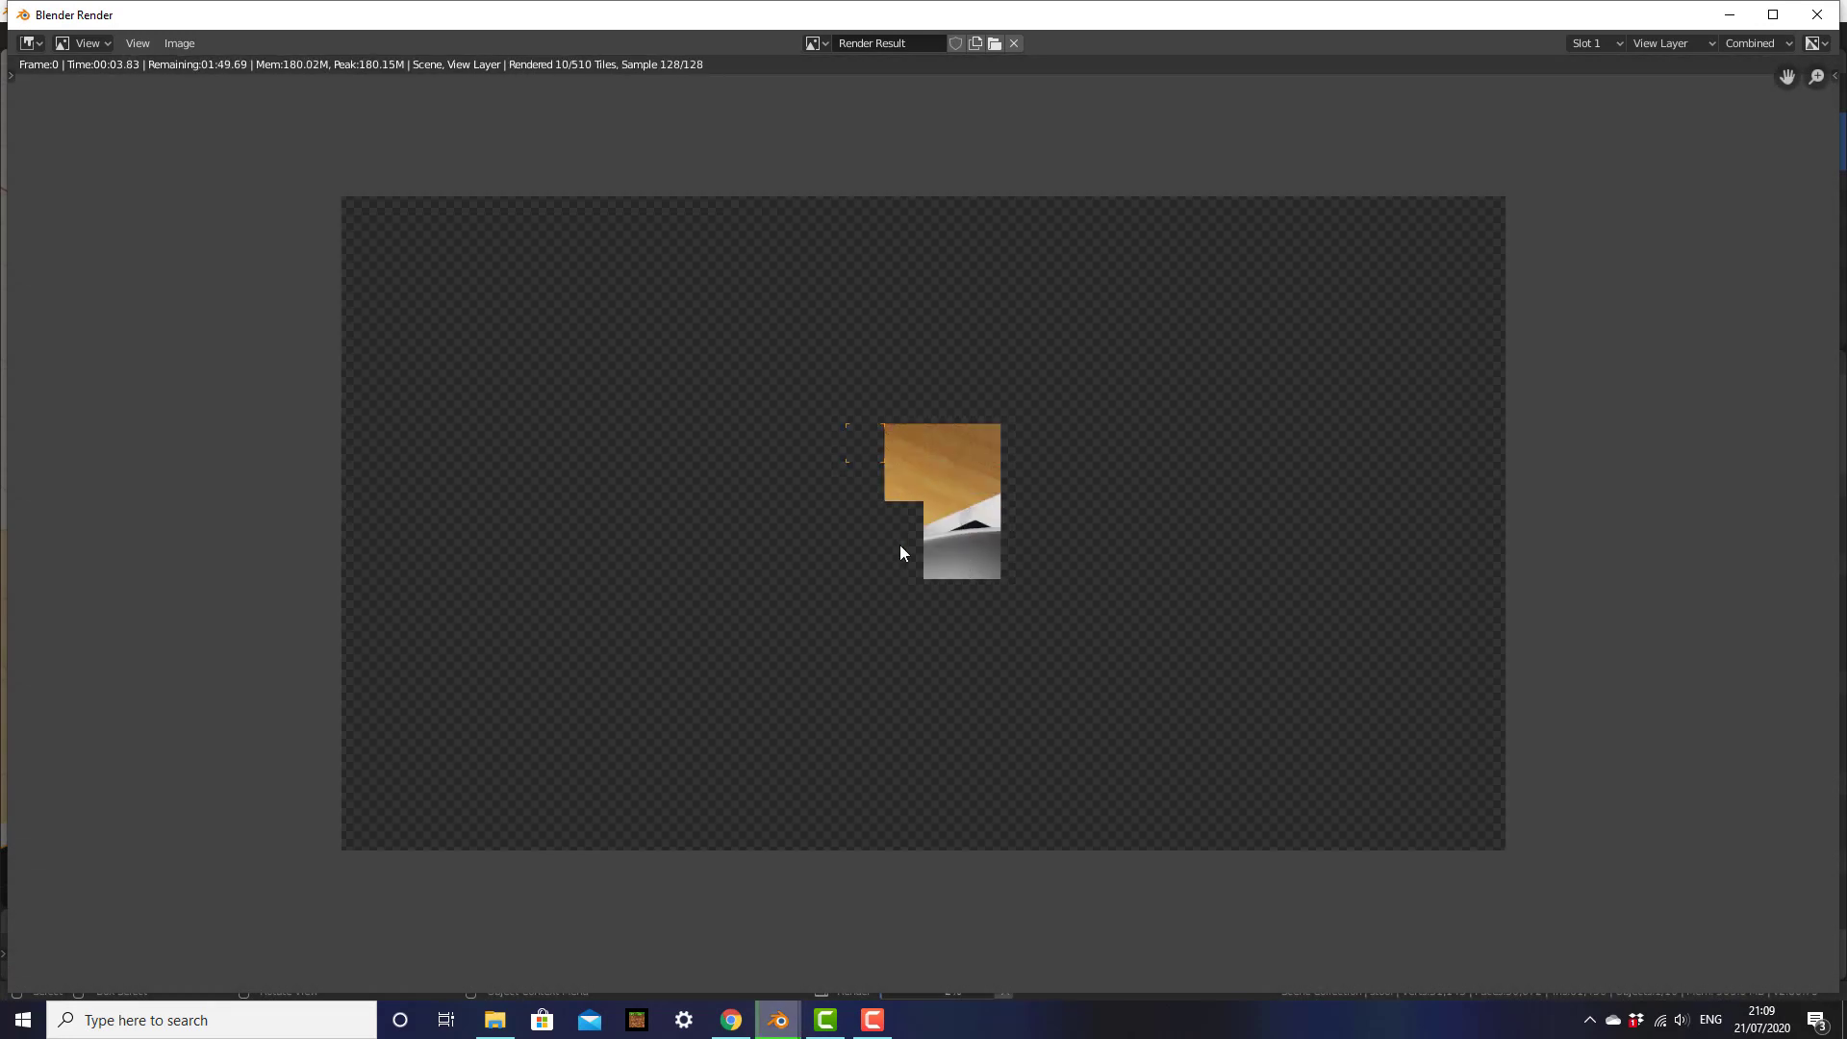
click(1014, 43)
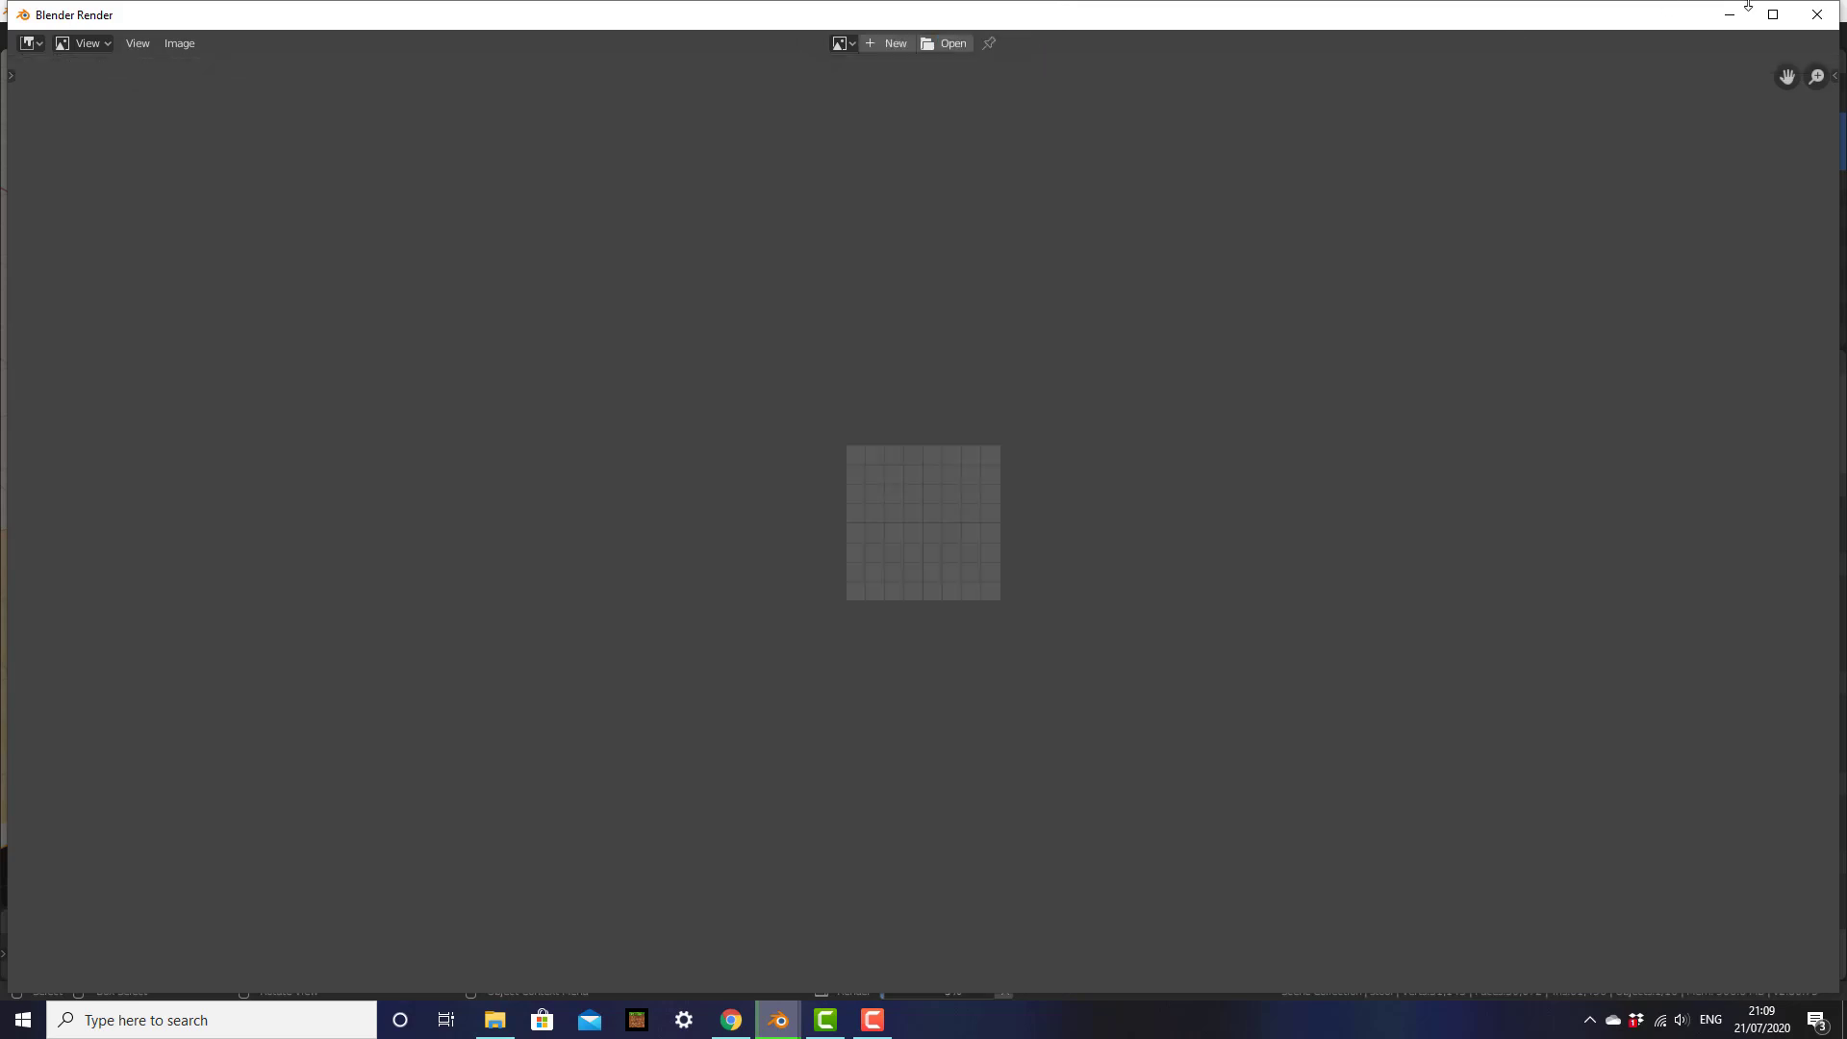
click(1817, 14)
Set the render tile size to 256 in X and Y and run a brief test render of the frame
click(1715, 591)
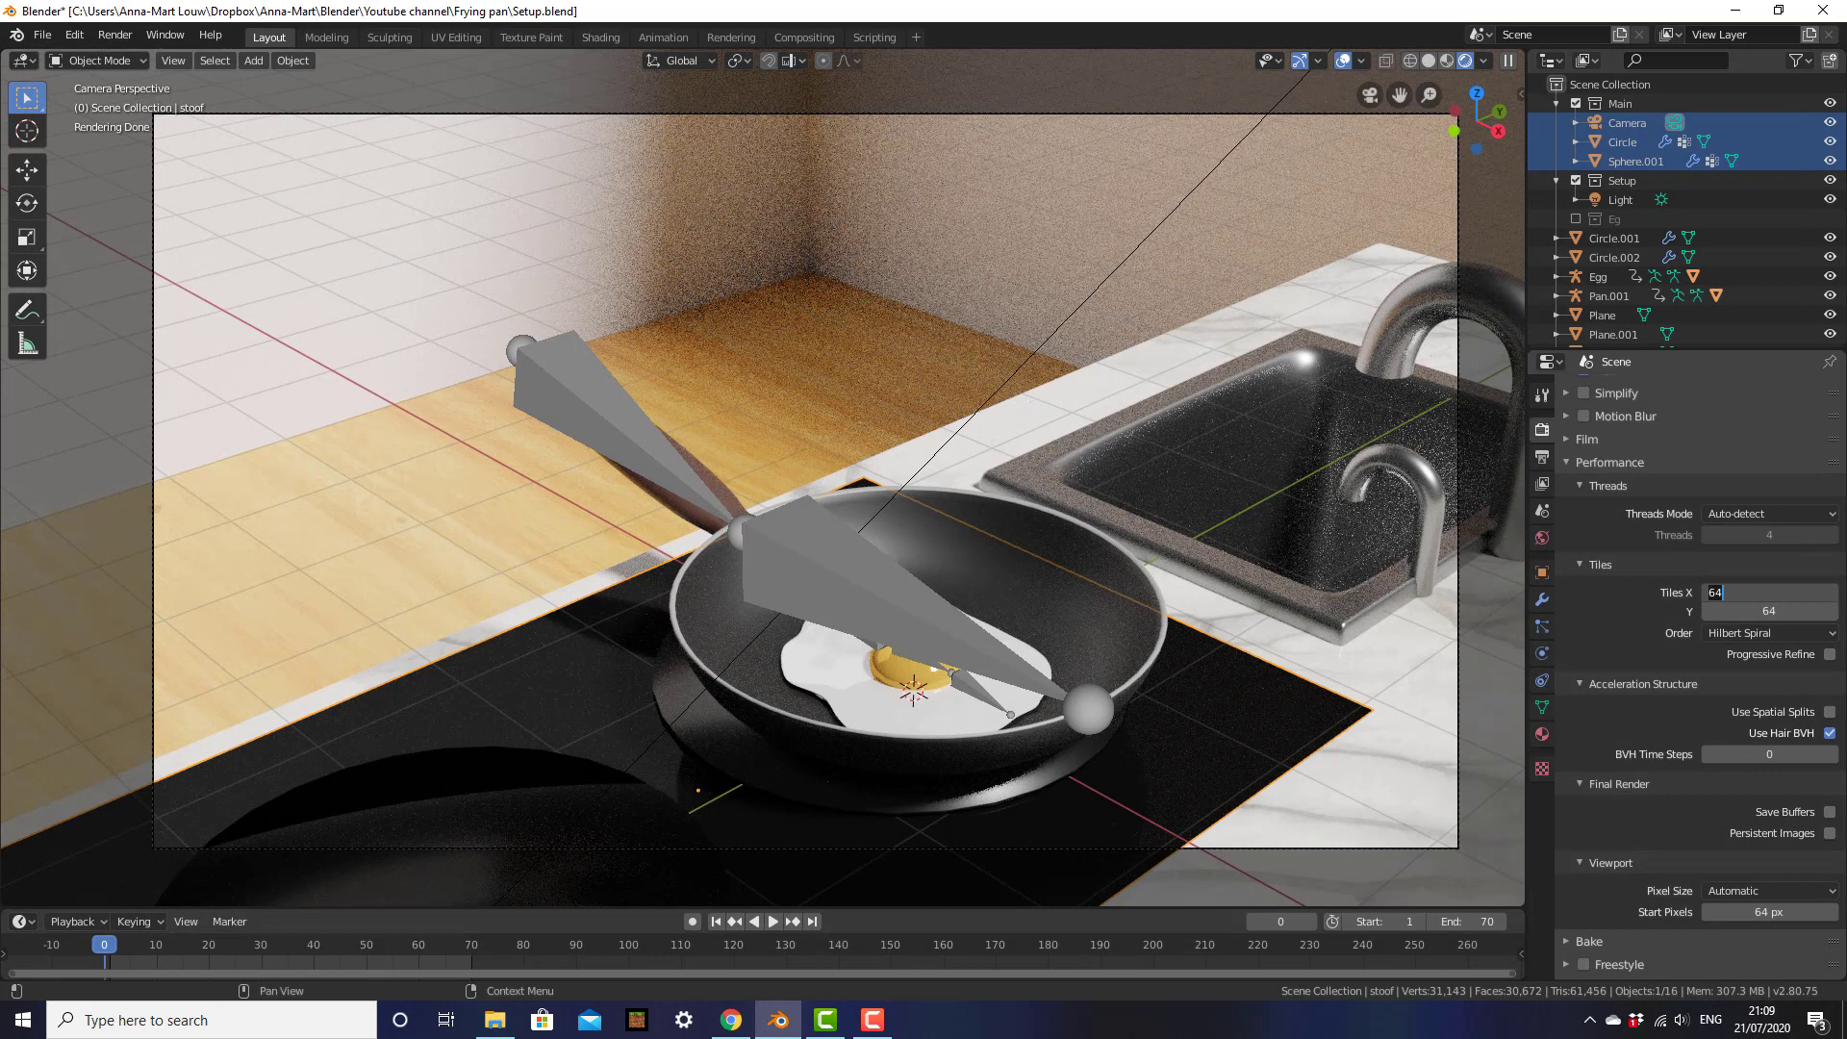
text(256)
key(Tab)
text(256)
key(Return)
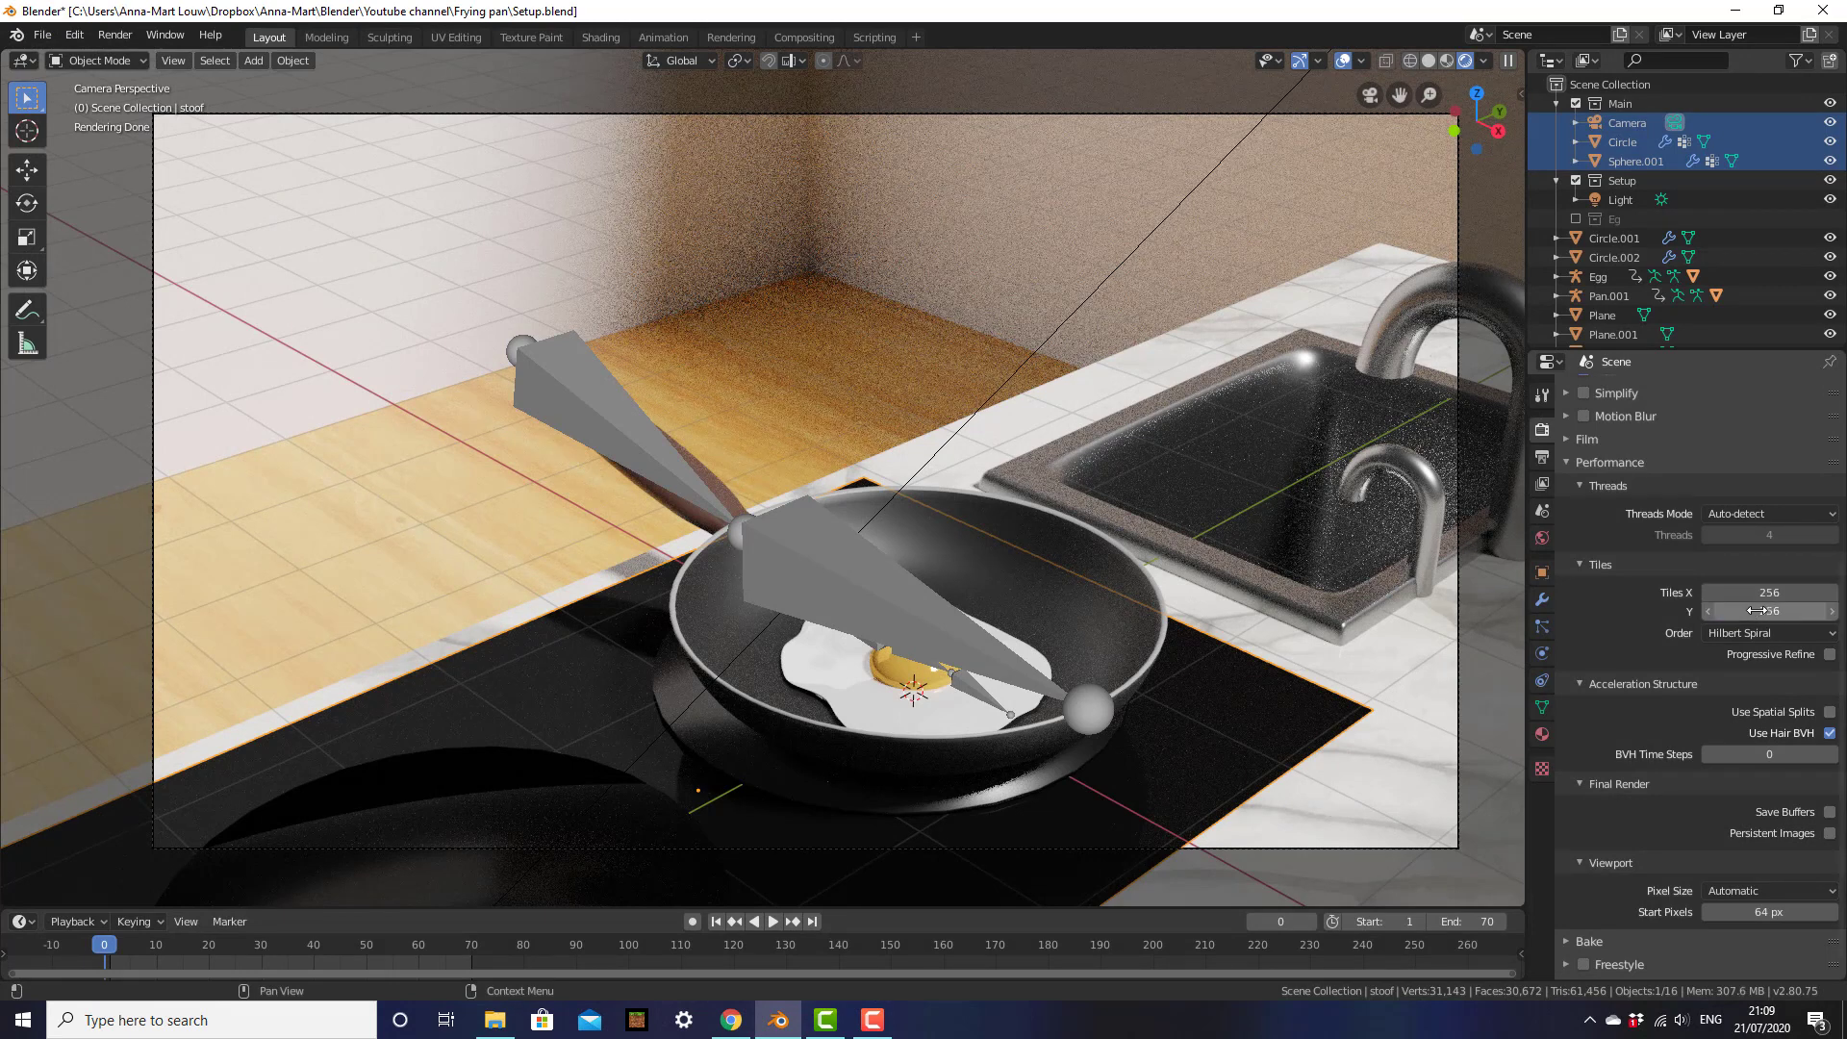
key(F12)
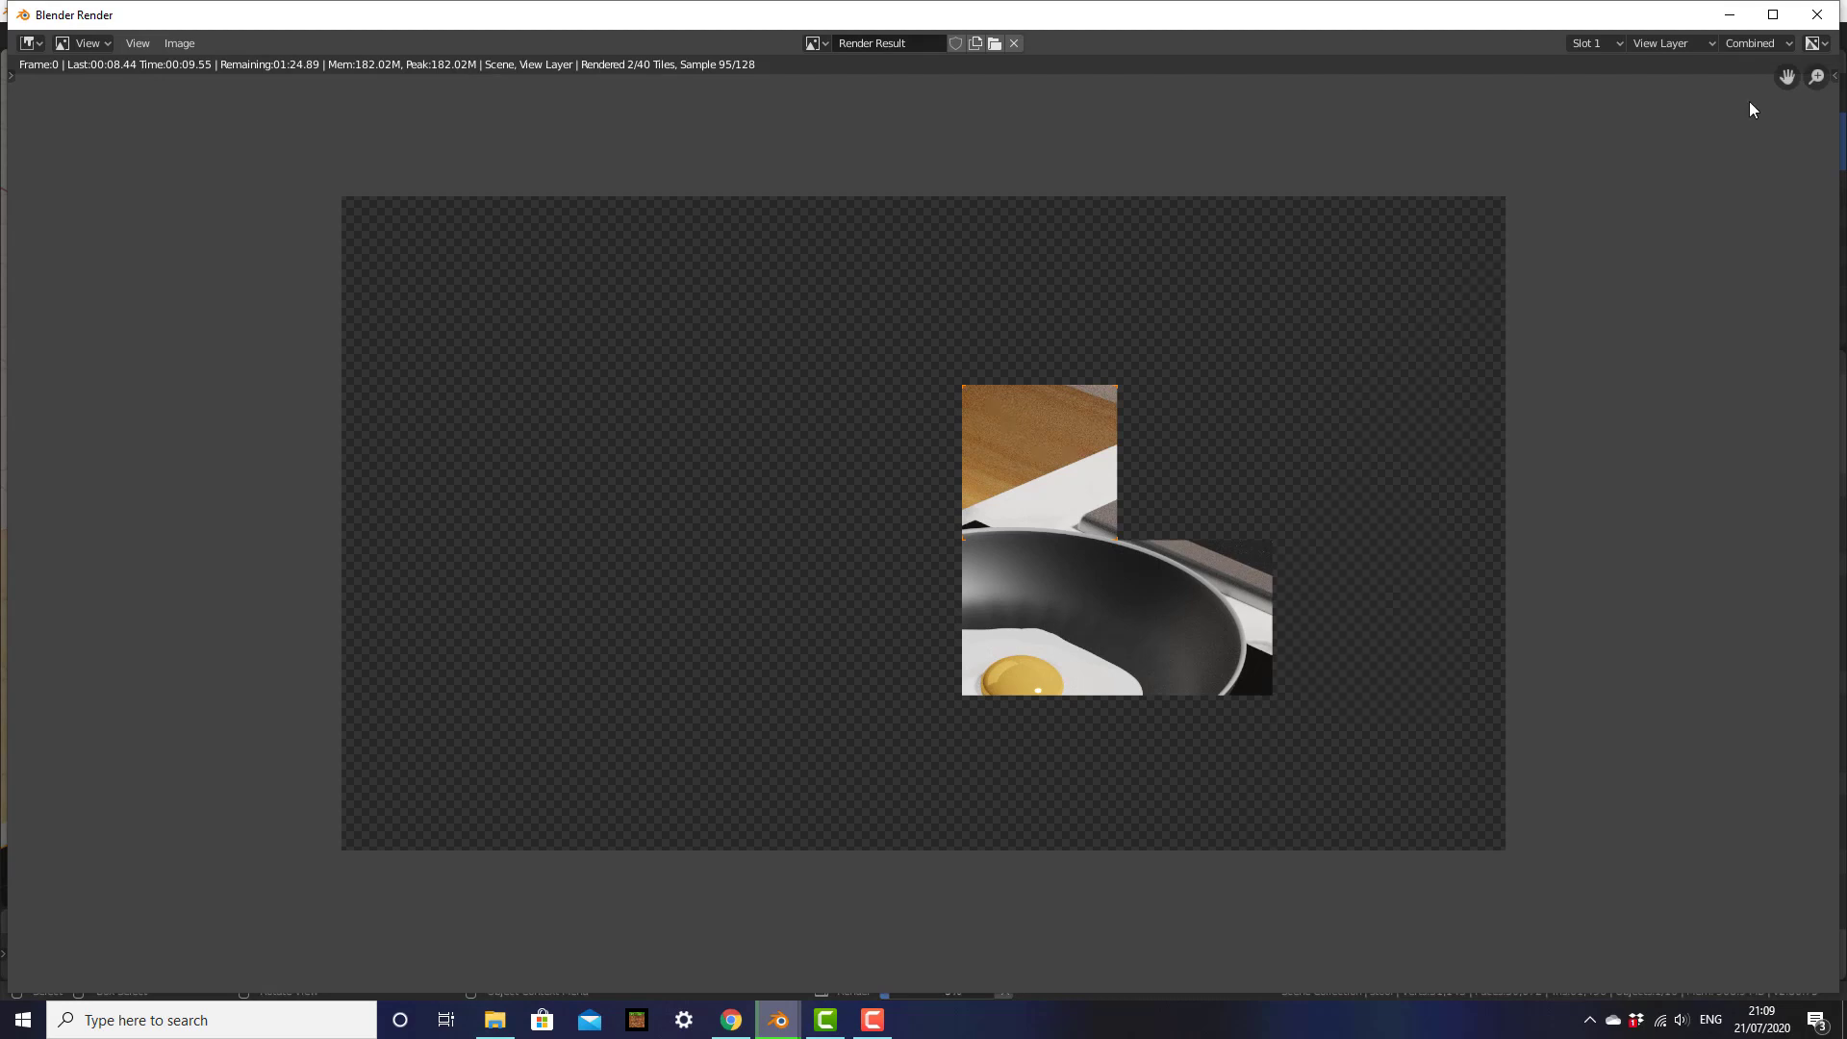
click(1826, 10)
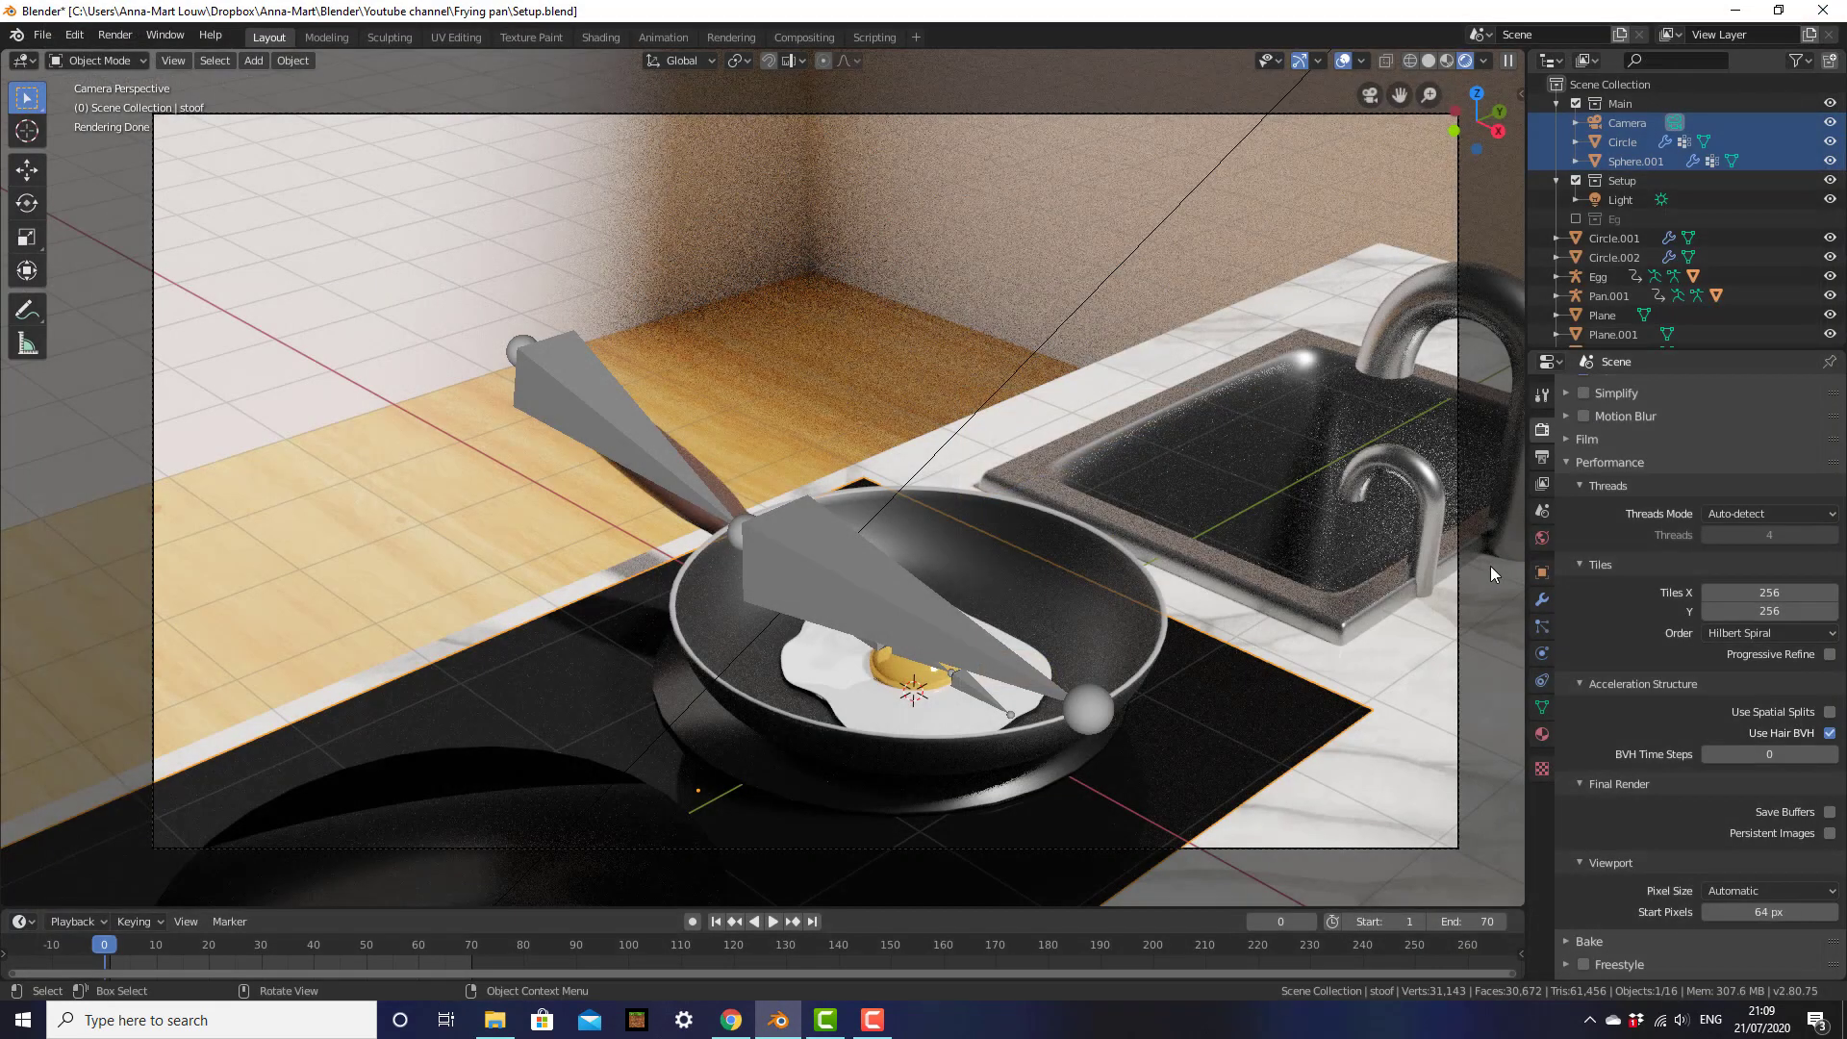
Set the output resolution percentage to 50% and render the current frame in a maximized window
scroll(1740, 649, up, 5)
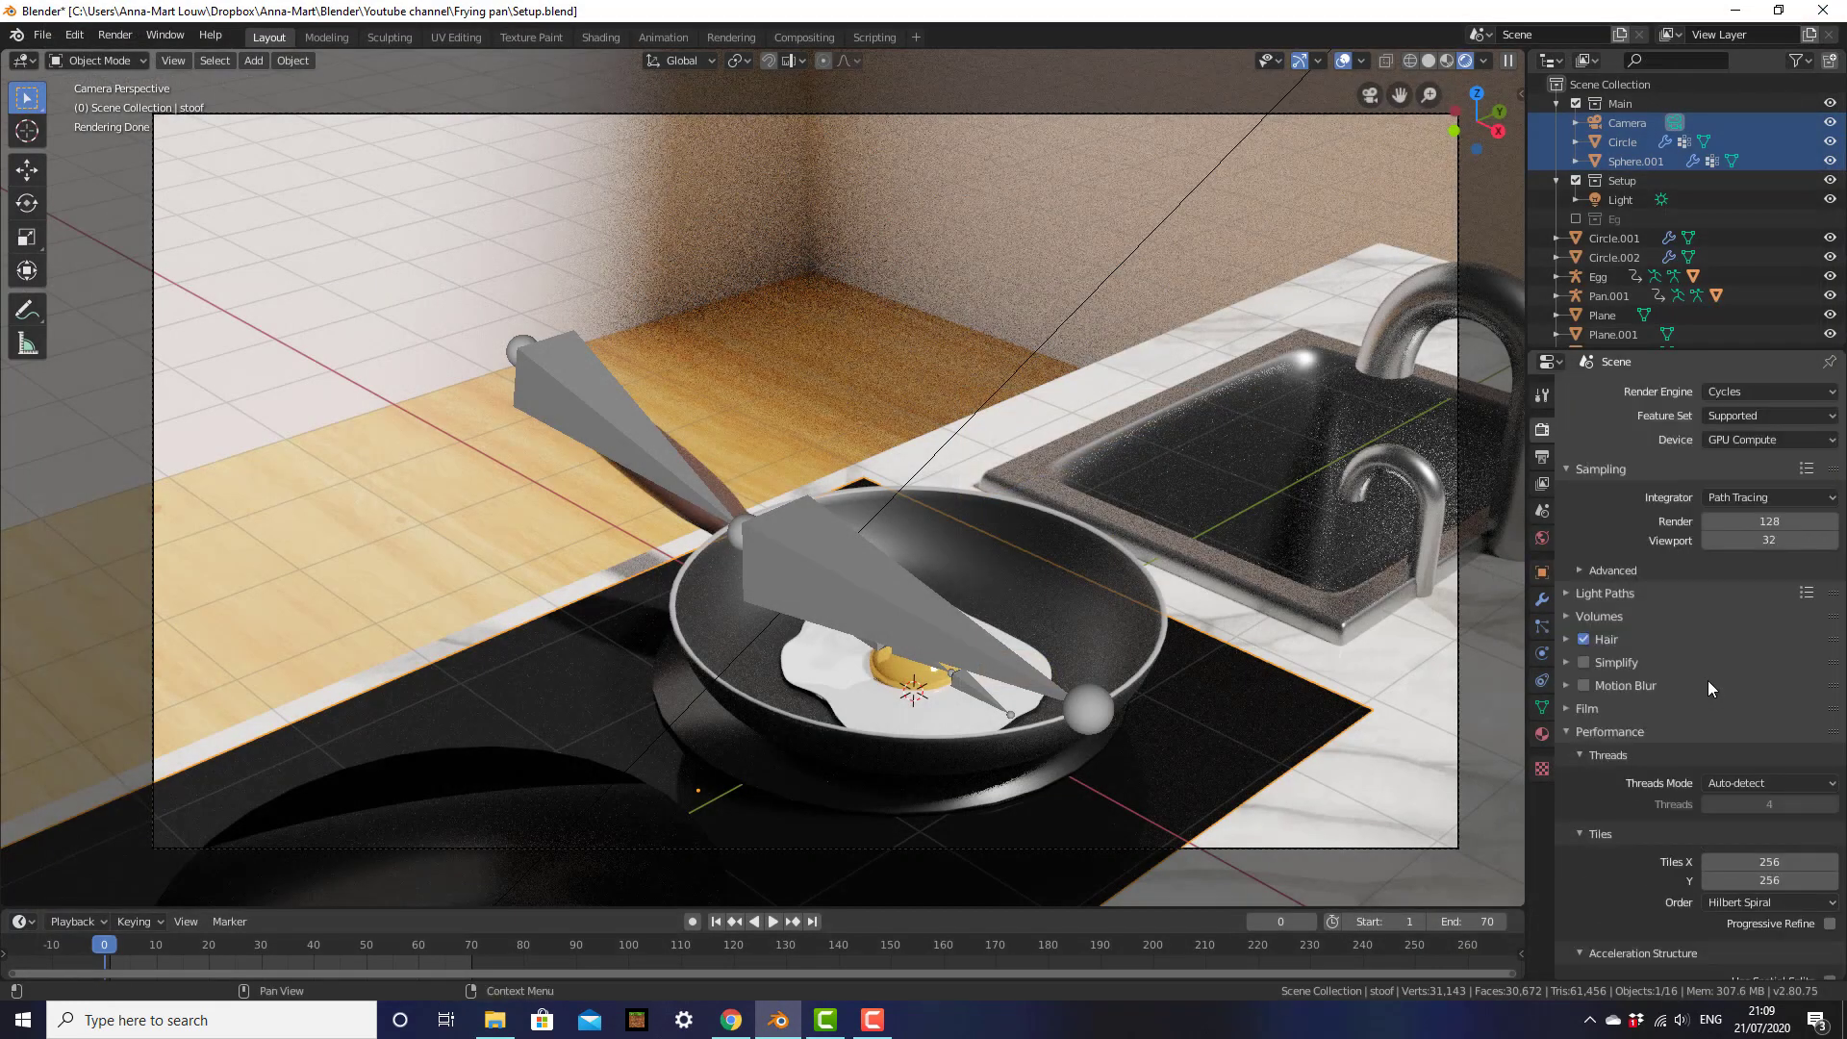
click(1543, 455)
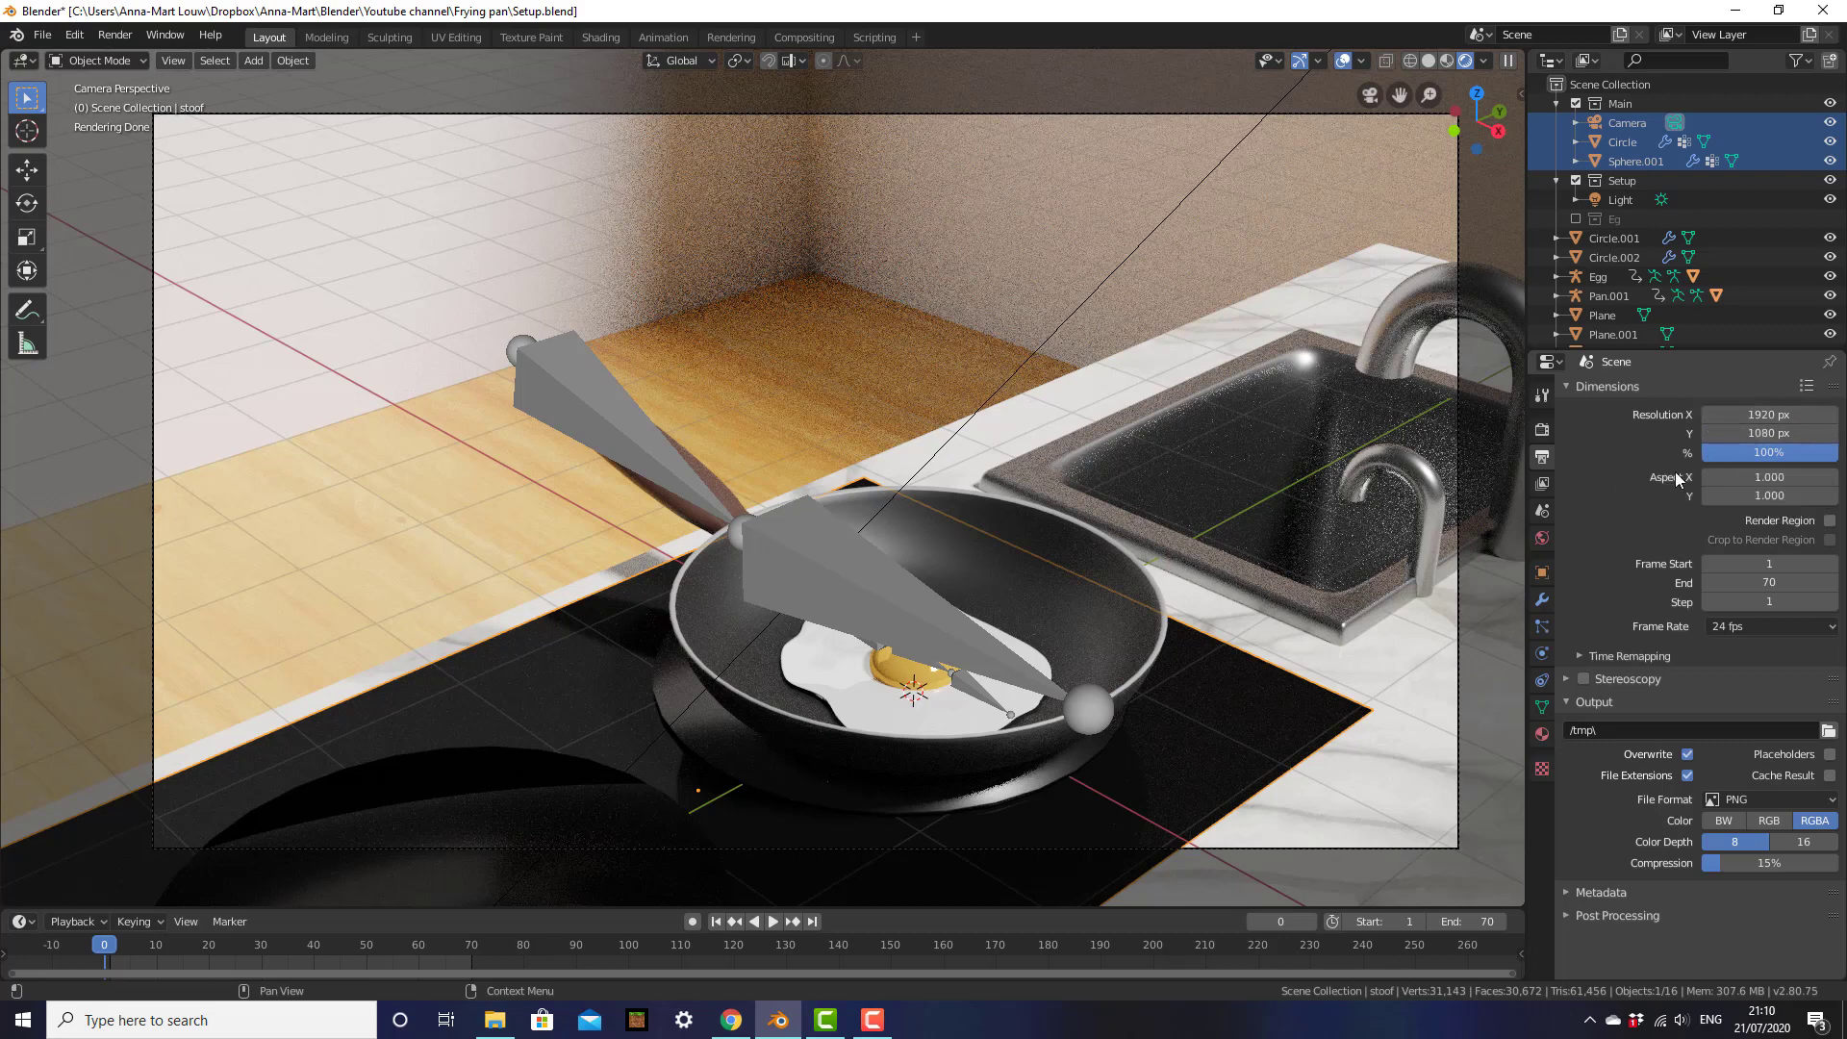
click(1778, 453)
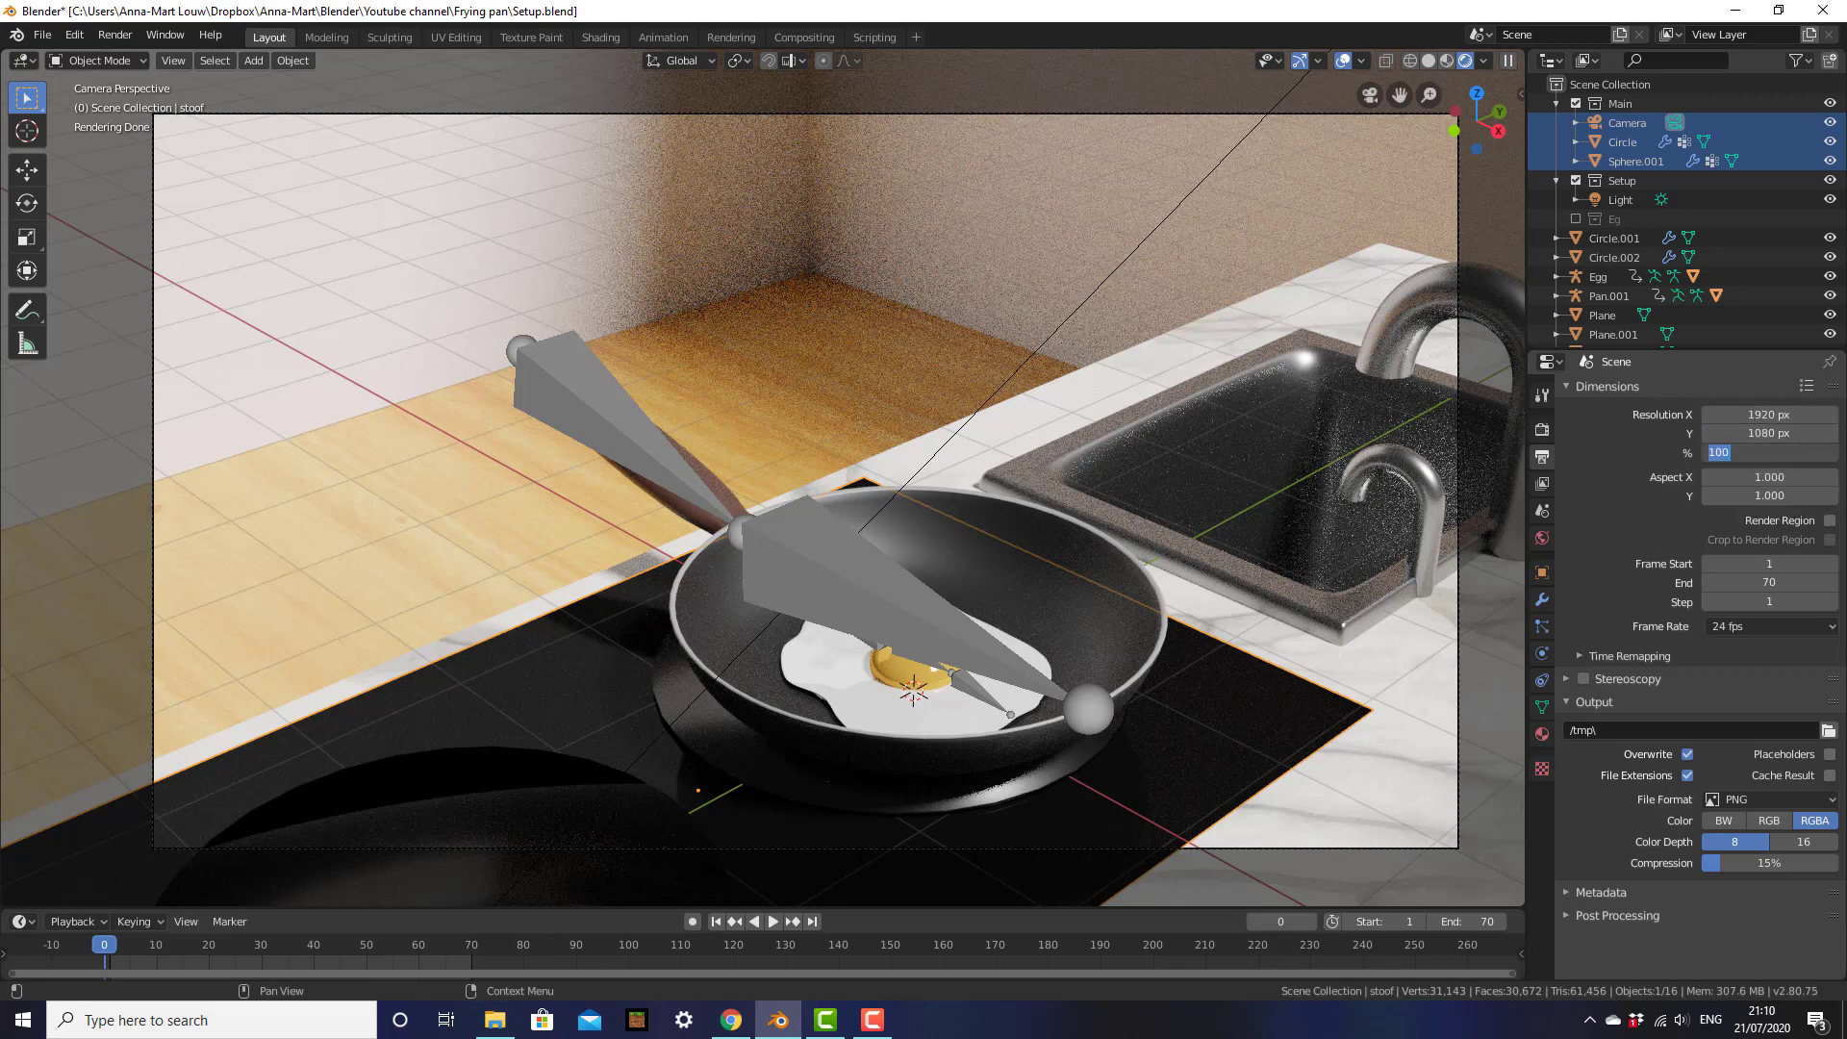
text(50)
key(Return)
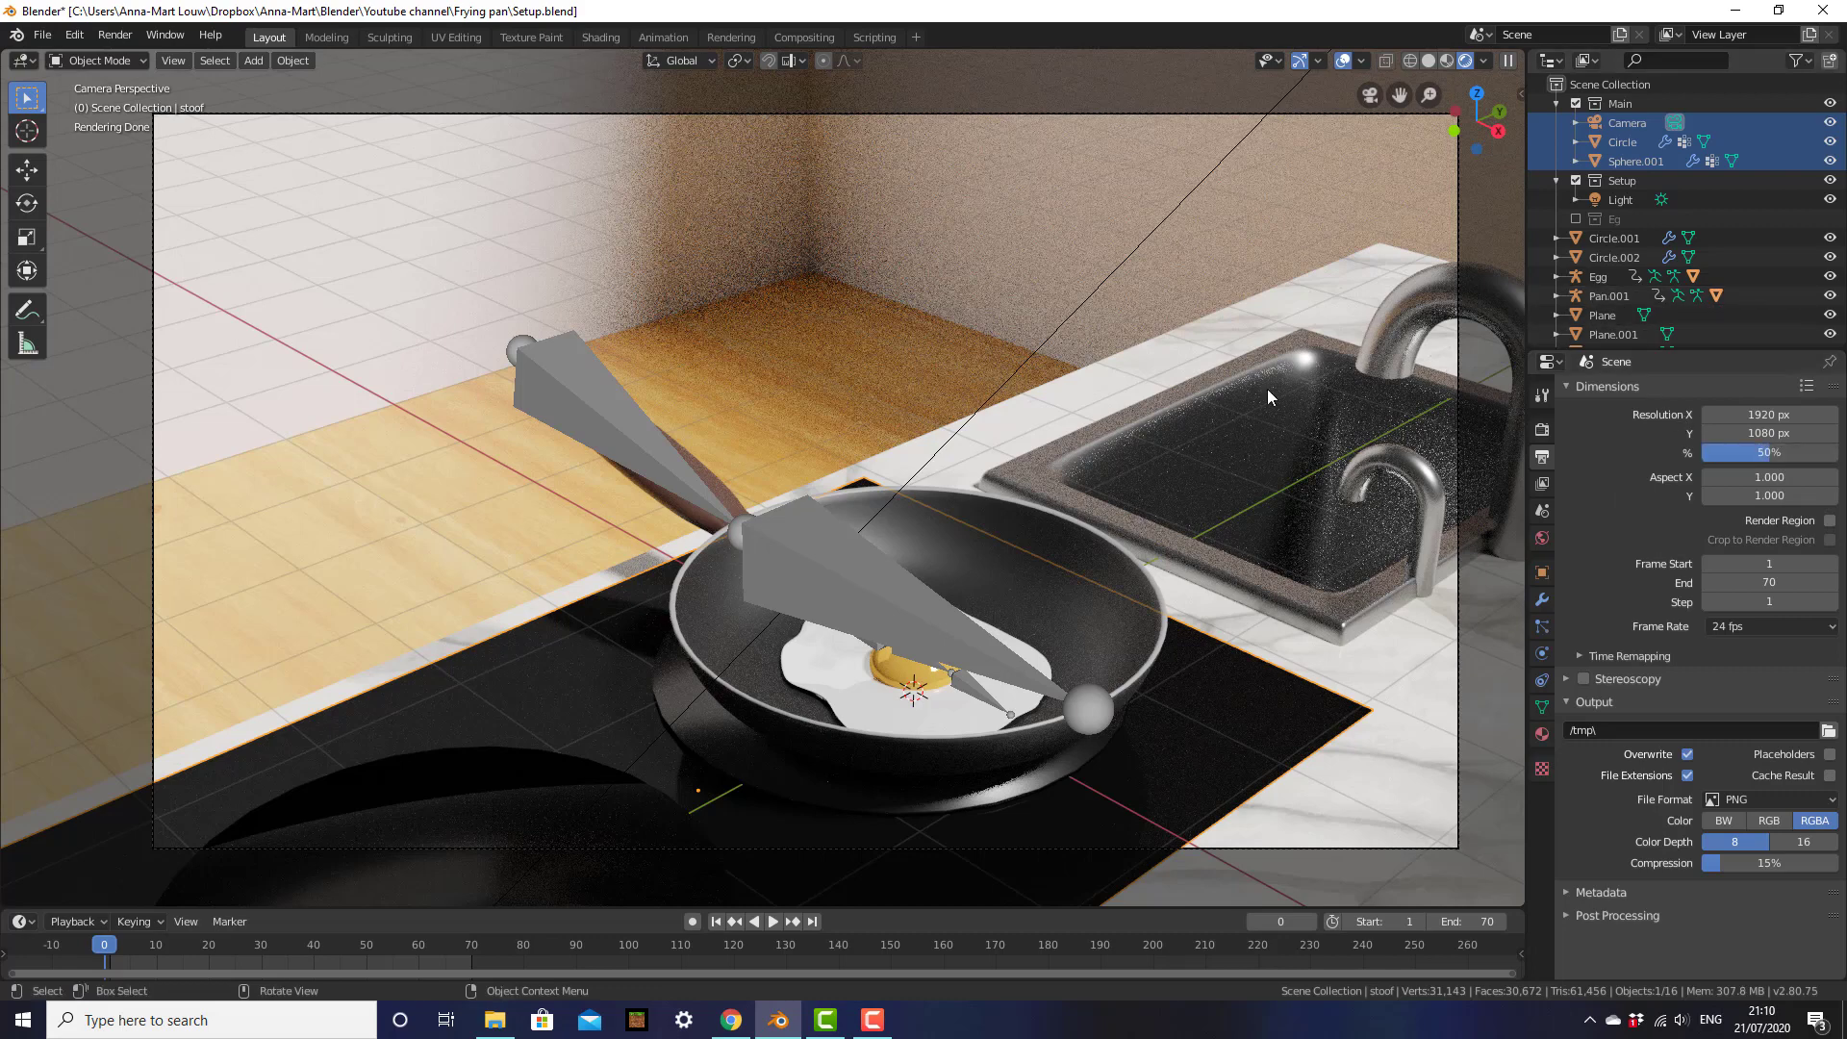
key(F12)
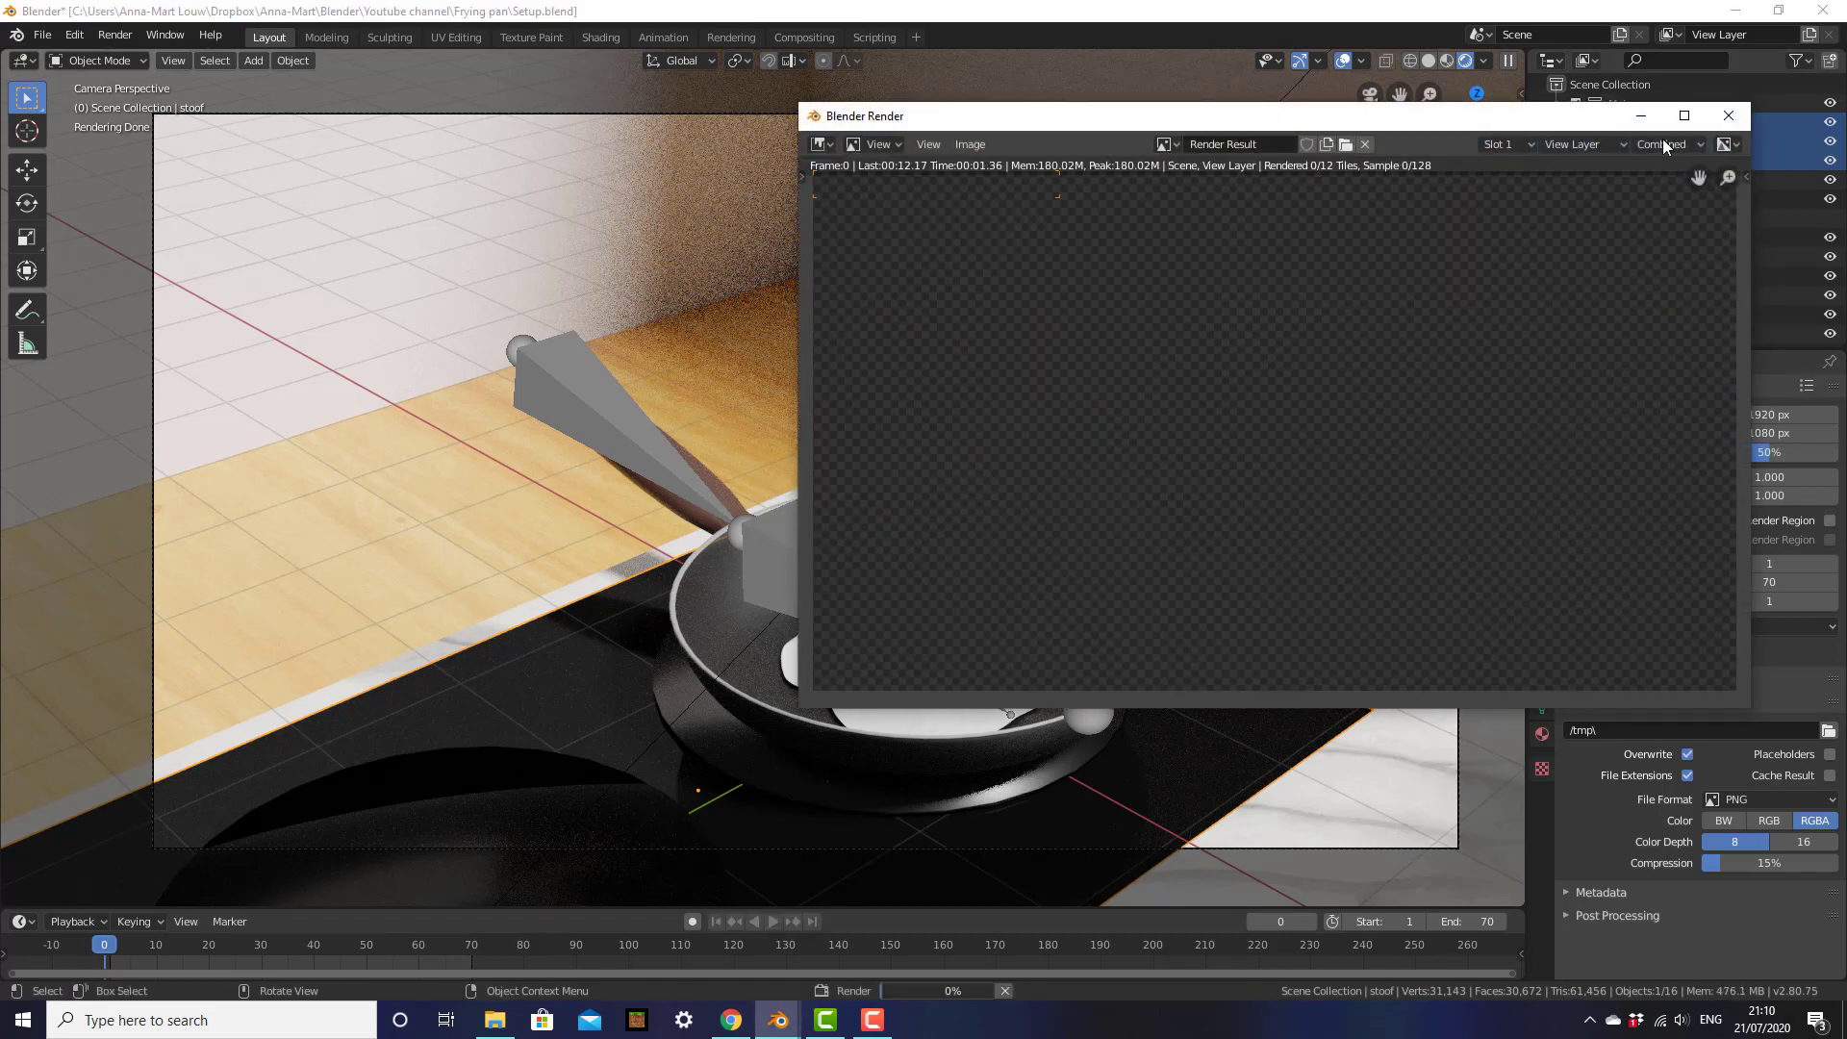
click(1684, 115)
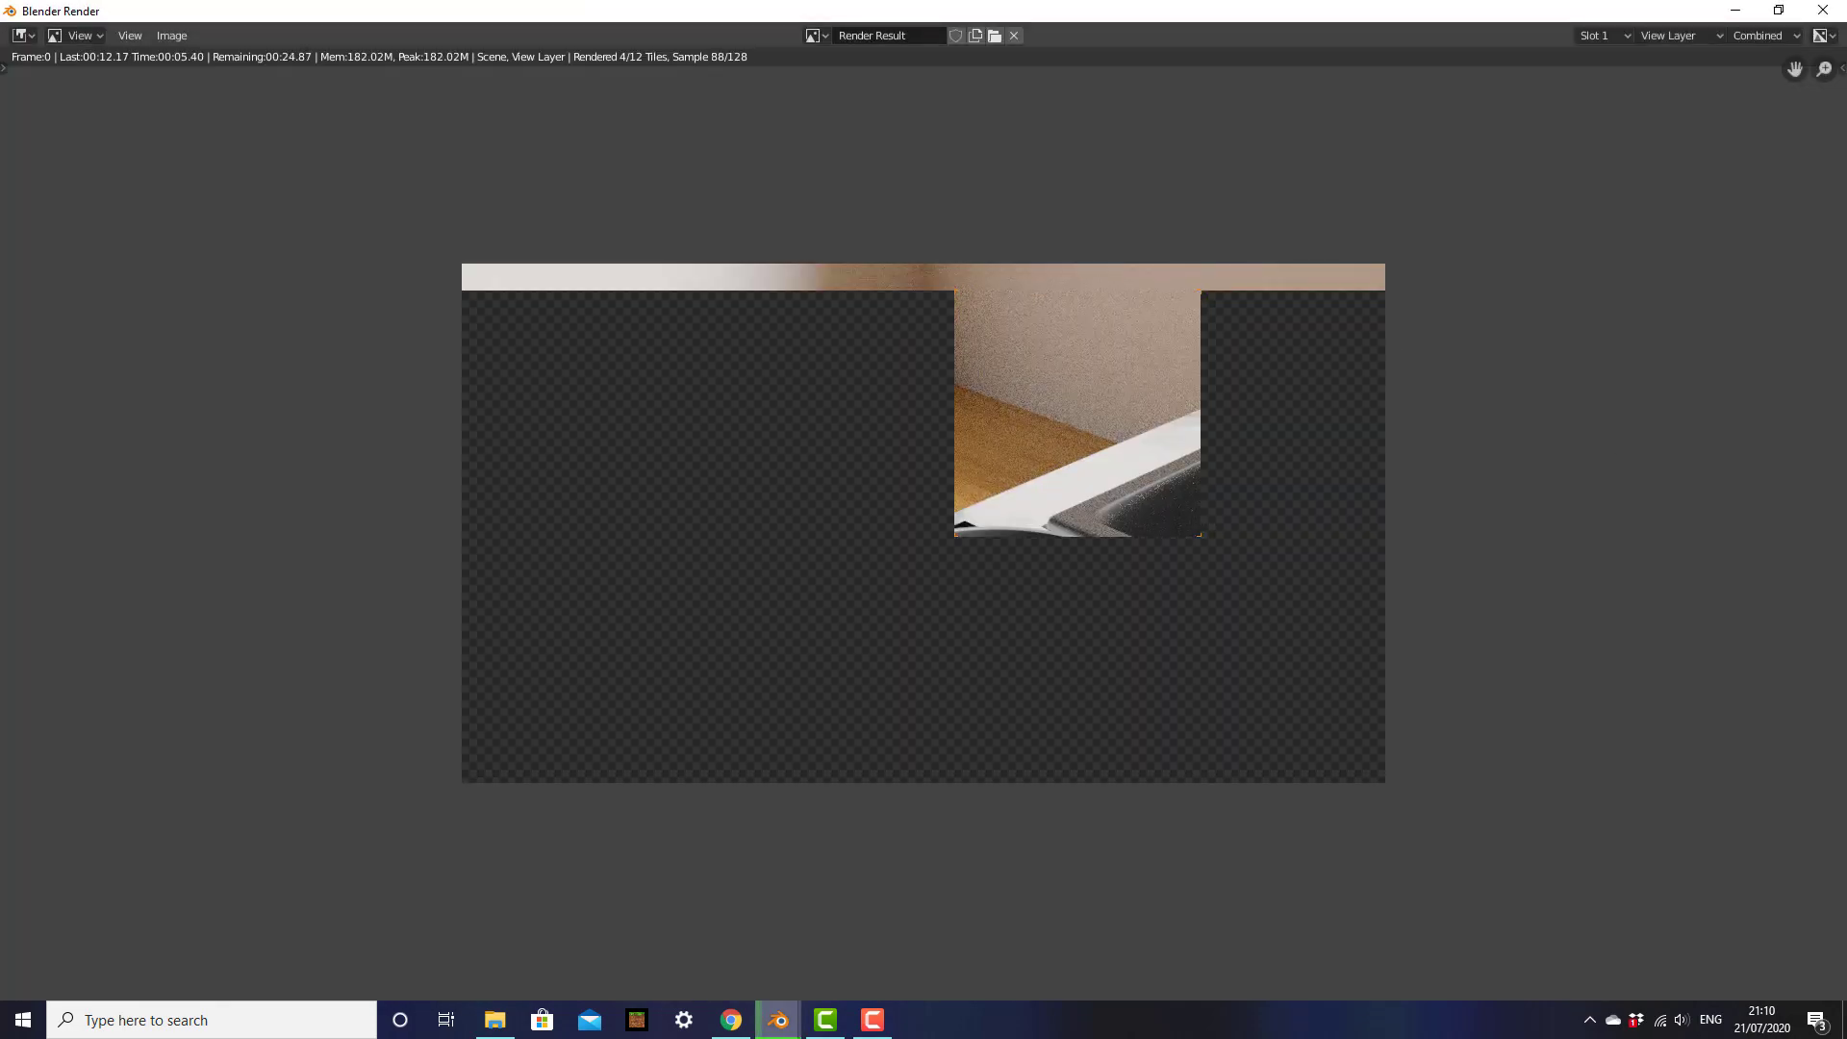
Set the output resolution percentage to 100% and run a brief test render of the current frame
click(1823, 11)
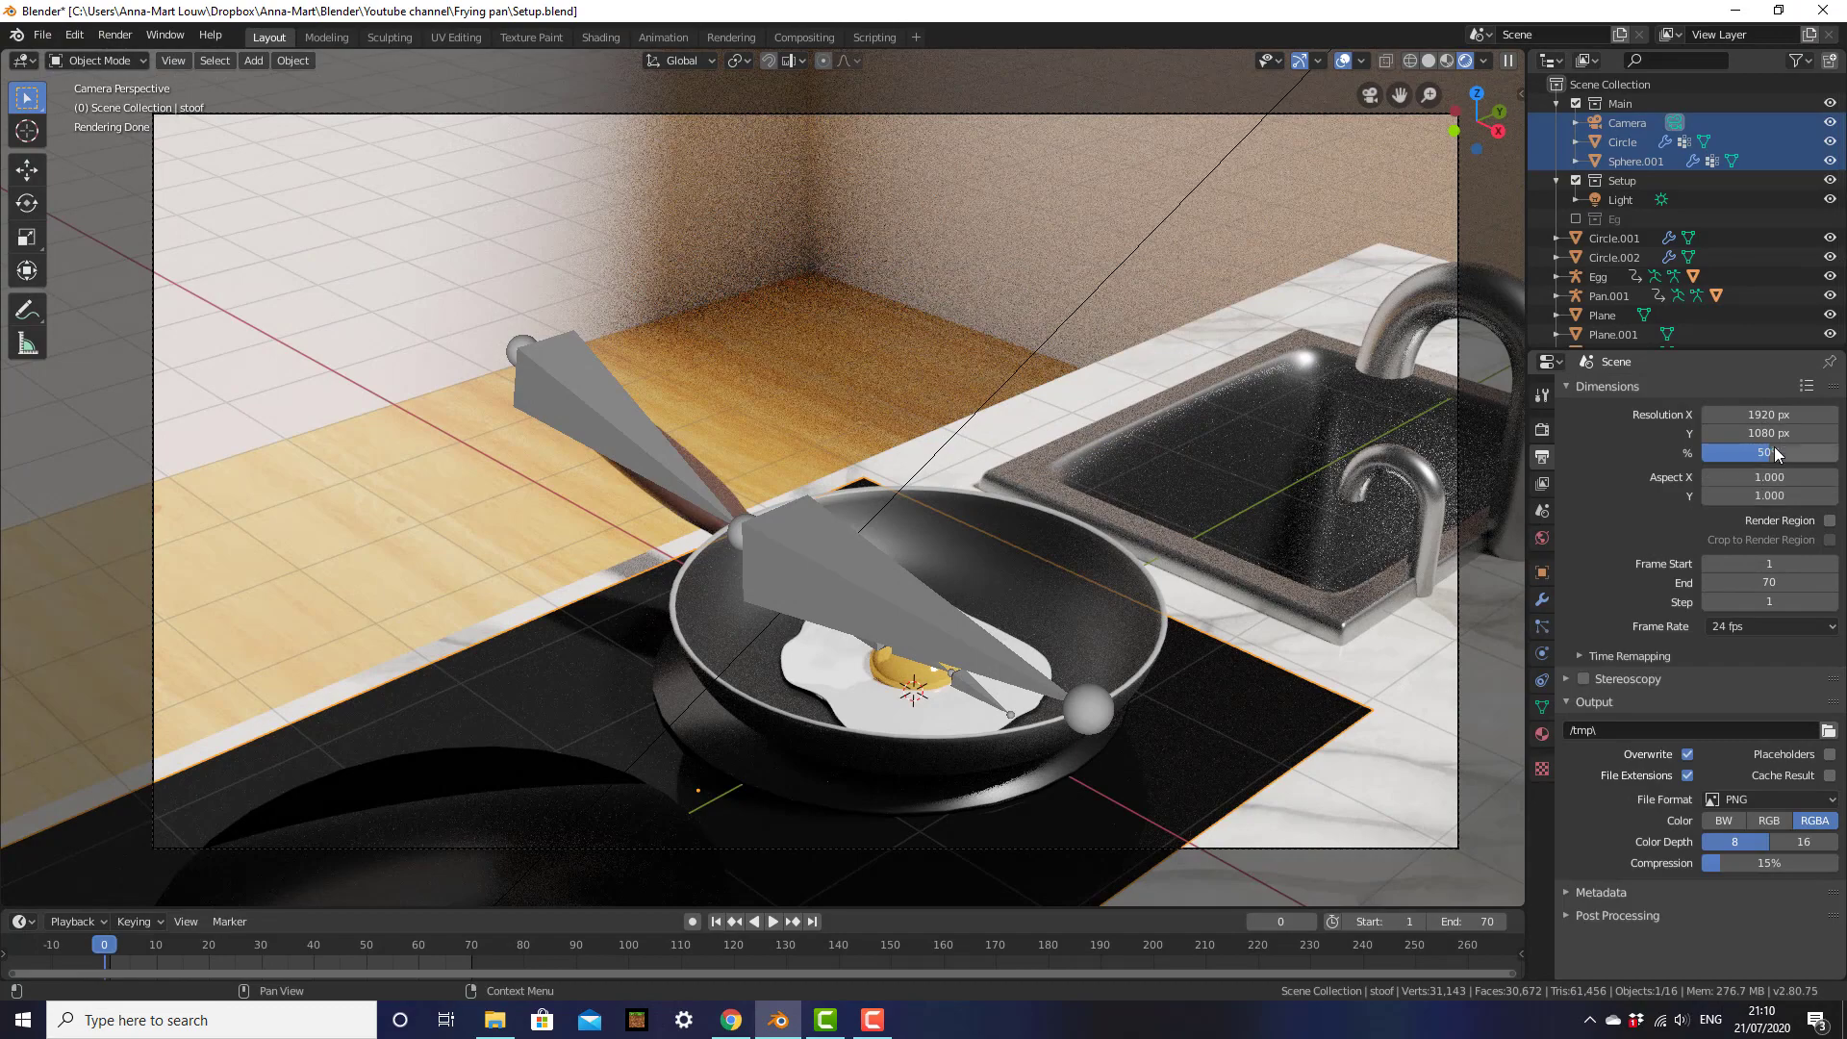
click(1770, 452)
text(100)
key(Return)
key(F12)
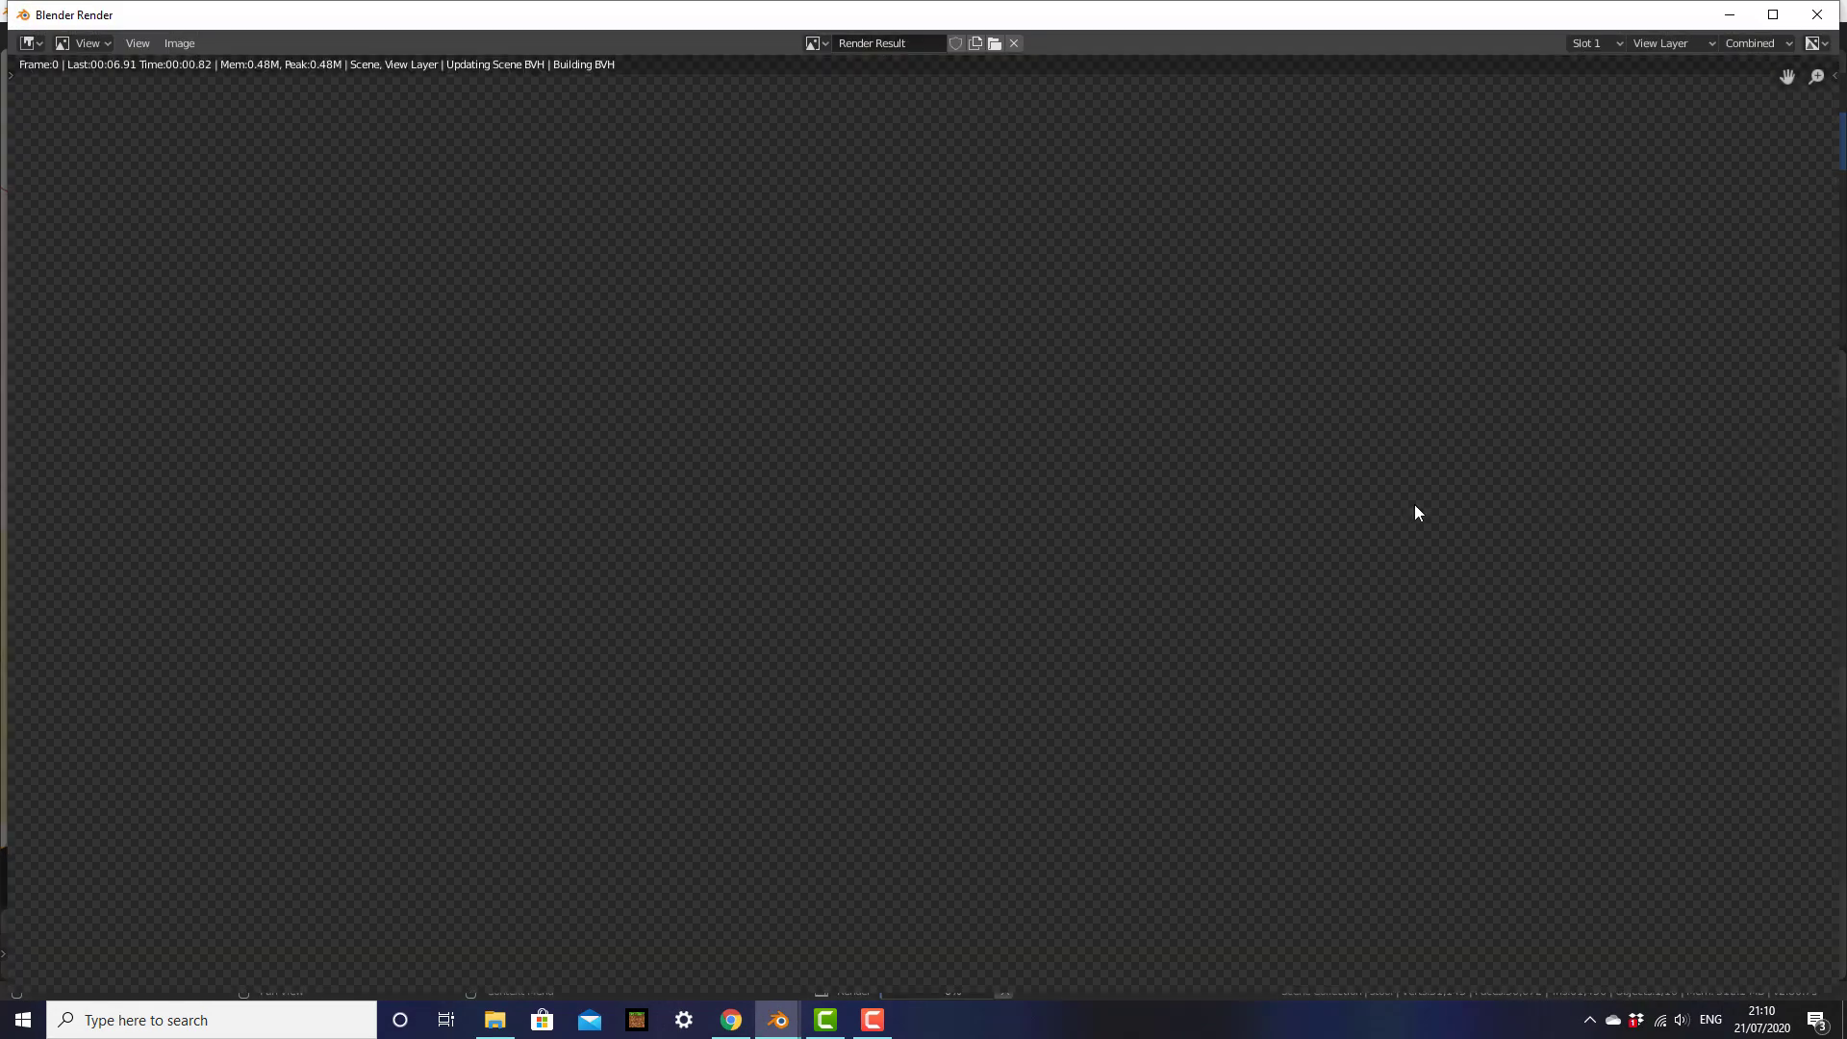
scroll(1411, 518, up, 1)
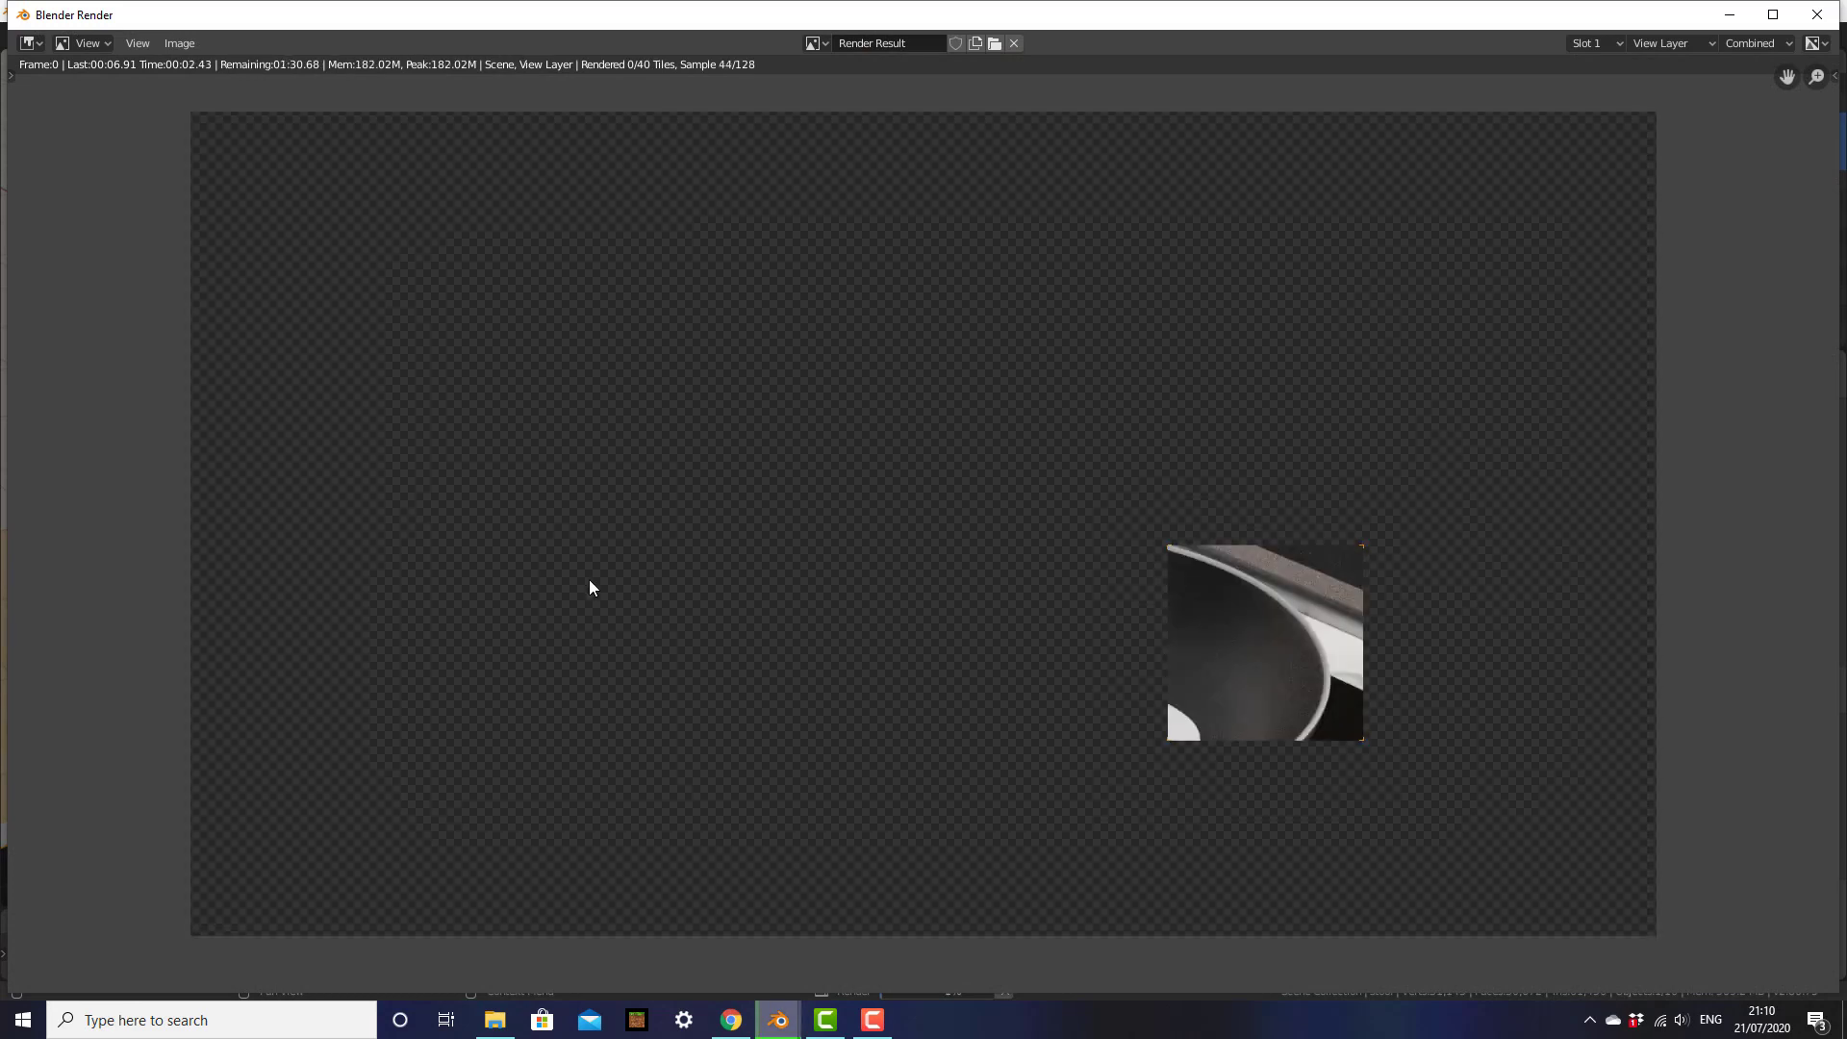
click(1817, 15)
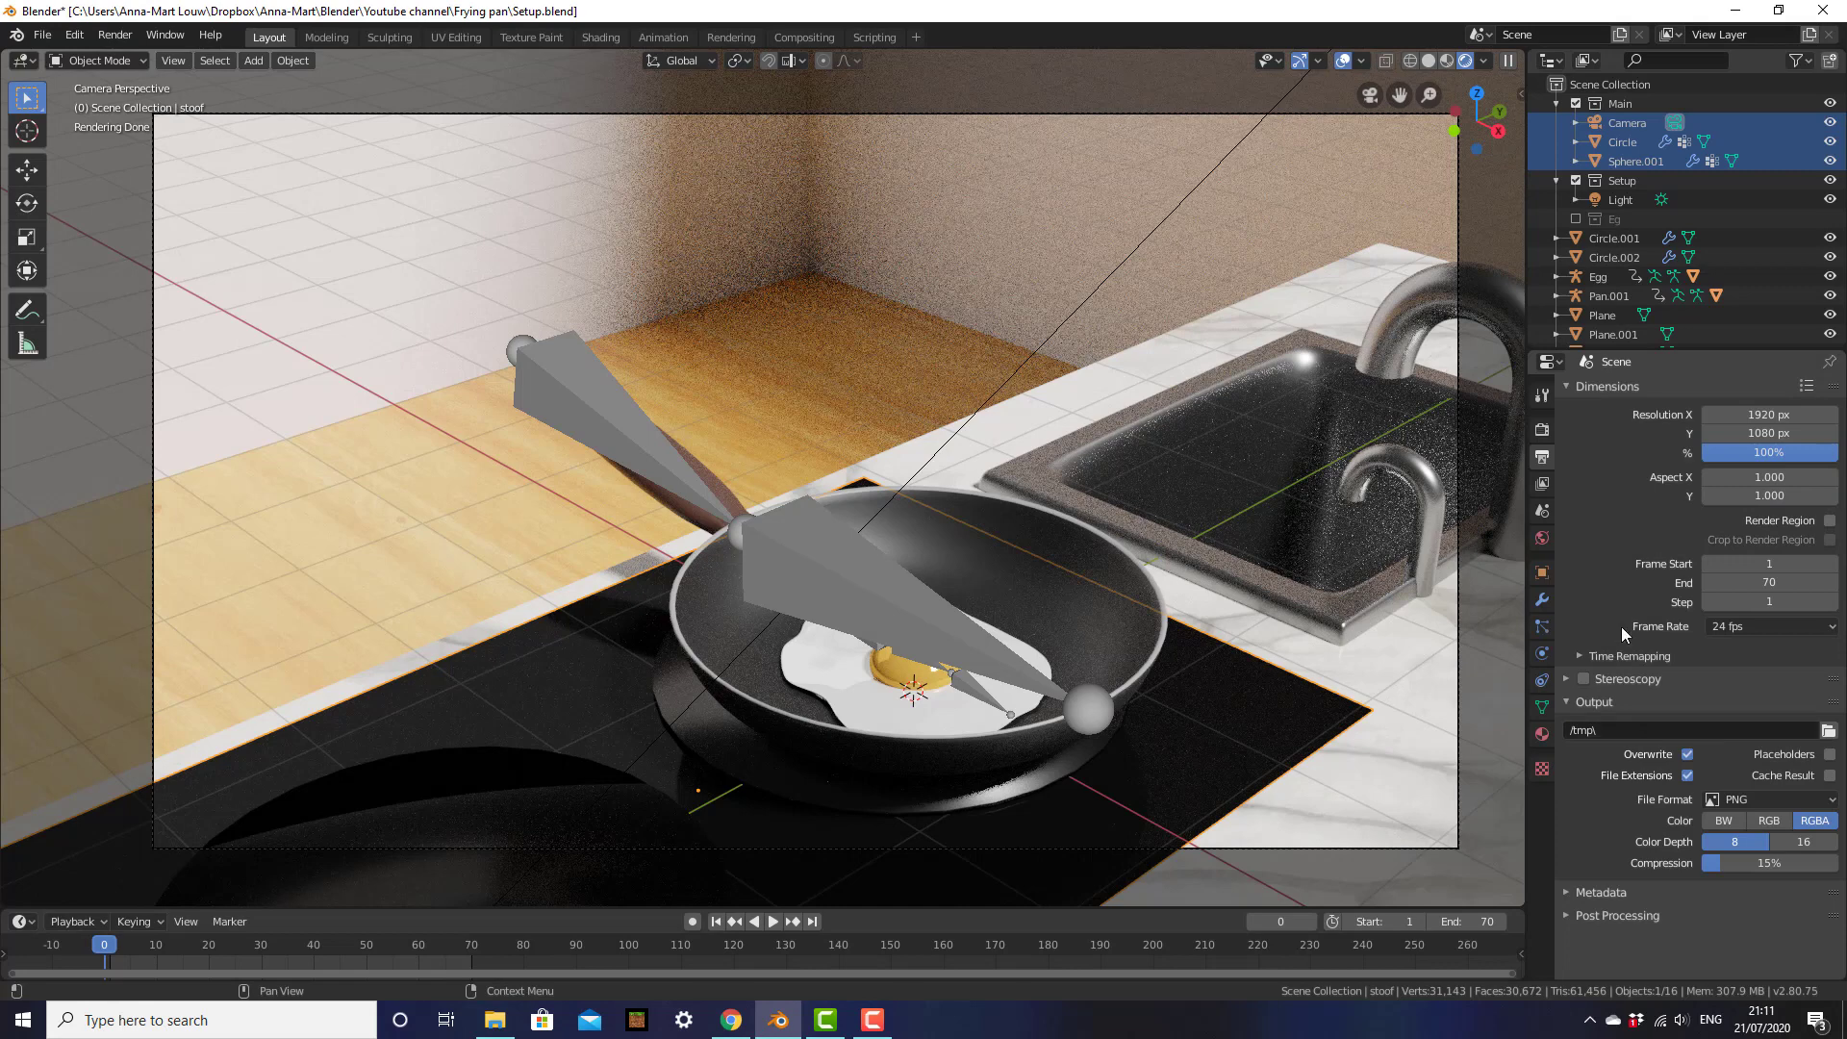
Return to the render properties, render the current frame in full and close the render window
click(1540, 430)
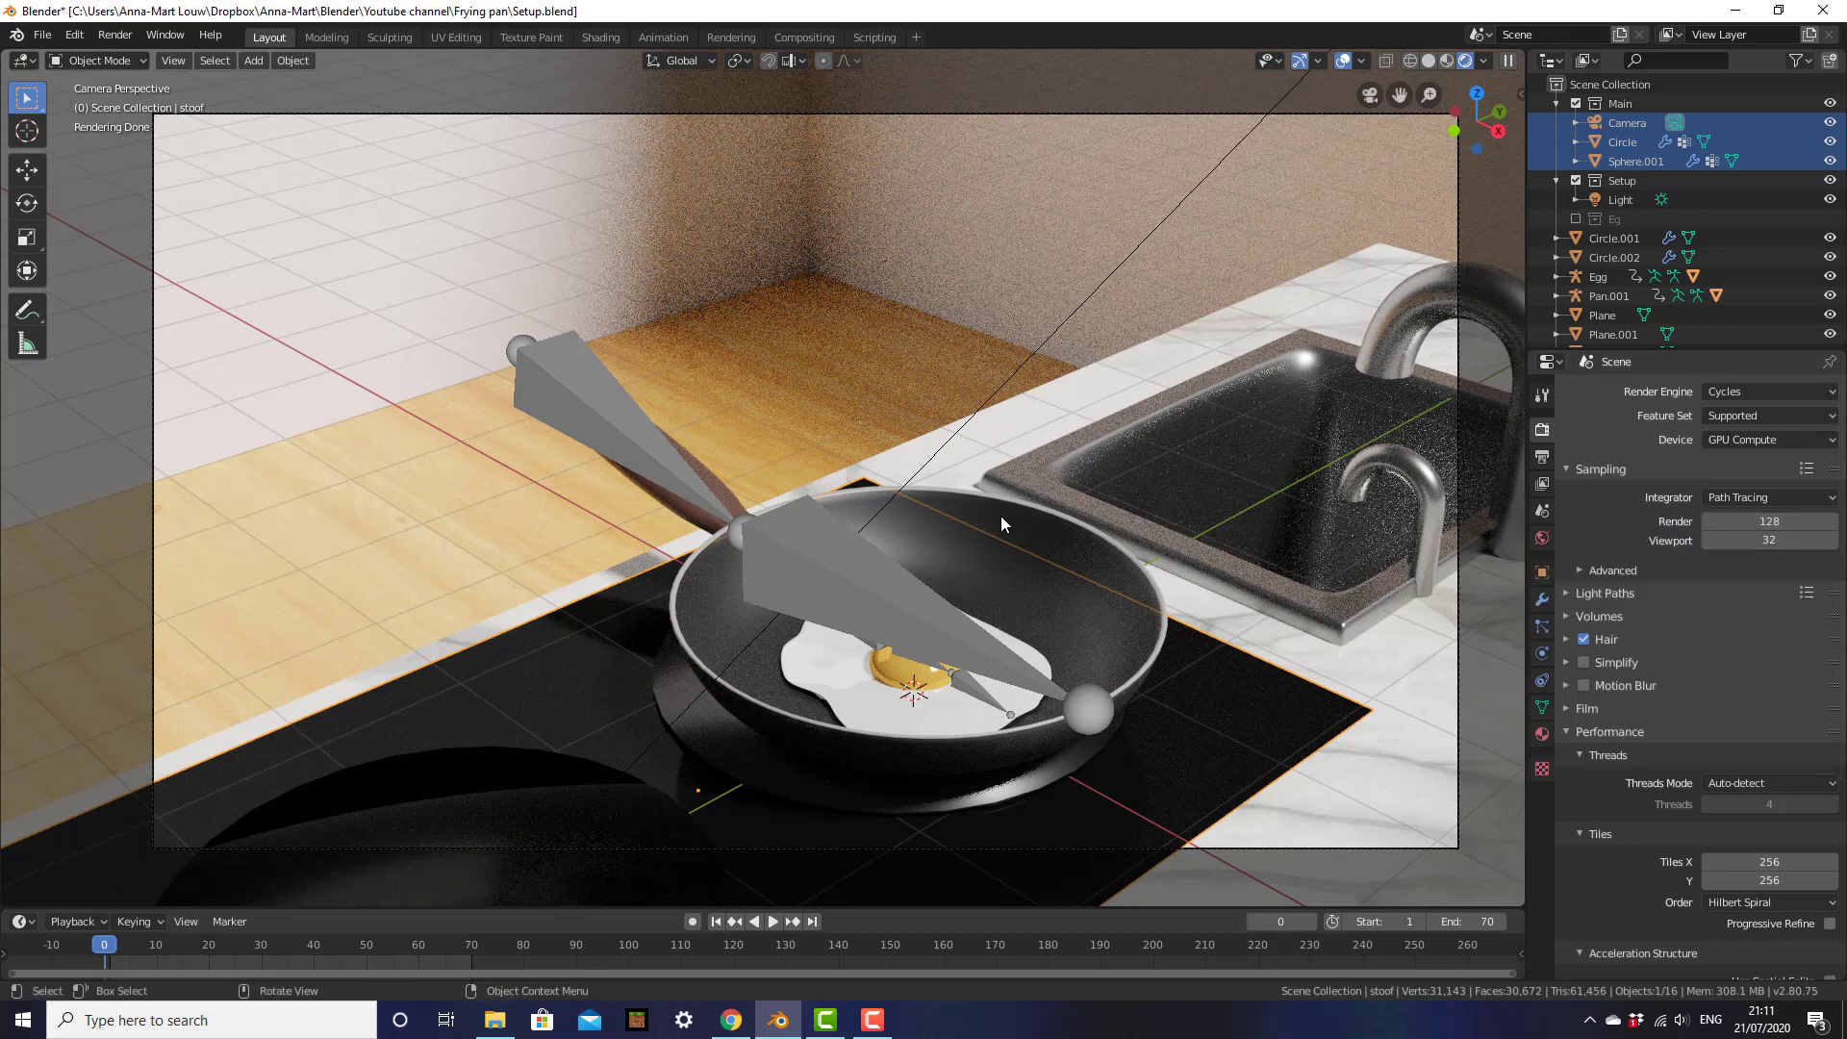
click(114, 35)
key(F12)
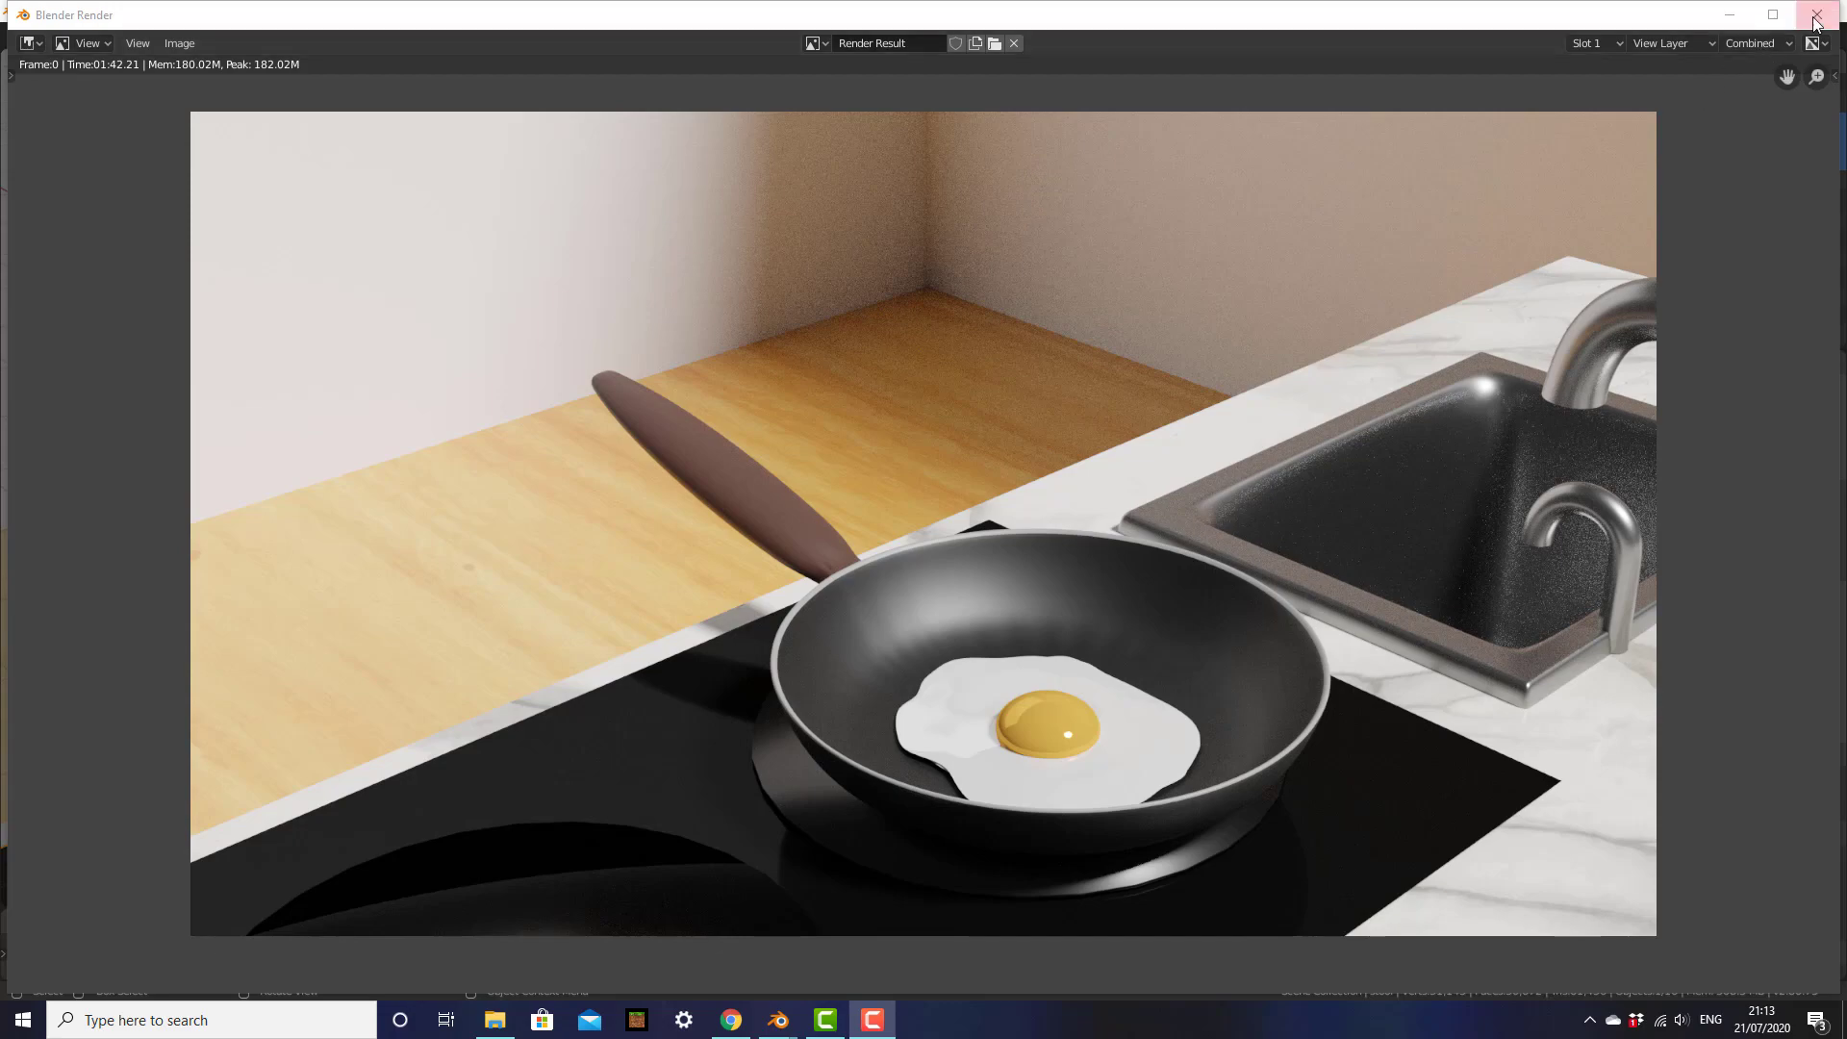
key(Escape)
Select the camera and move it about 0.56 m, mainly downward, so the pan sits higher in the frame
click(1197, 846)
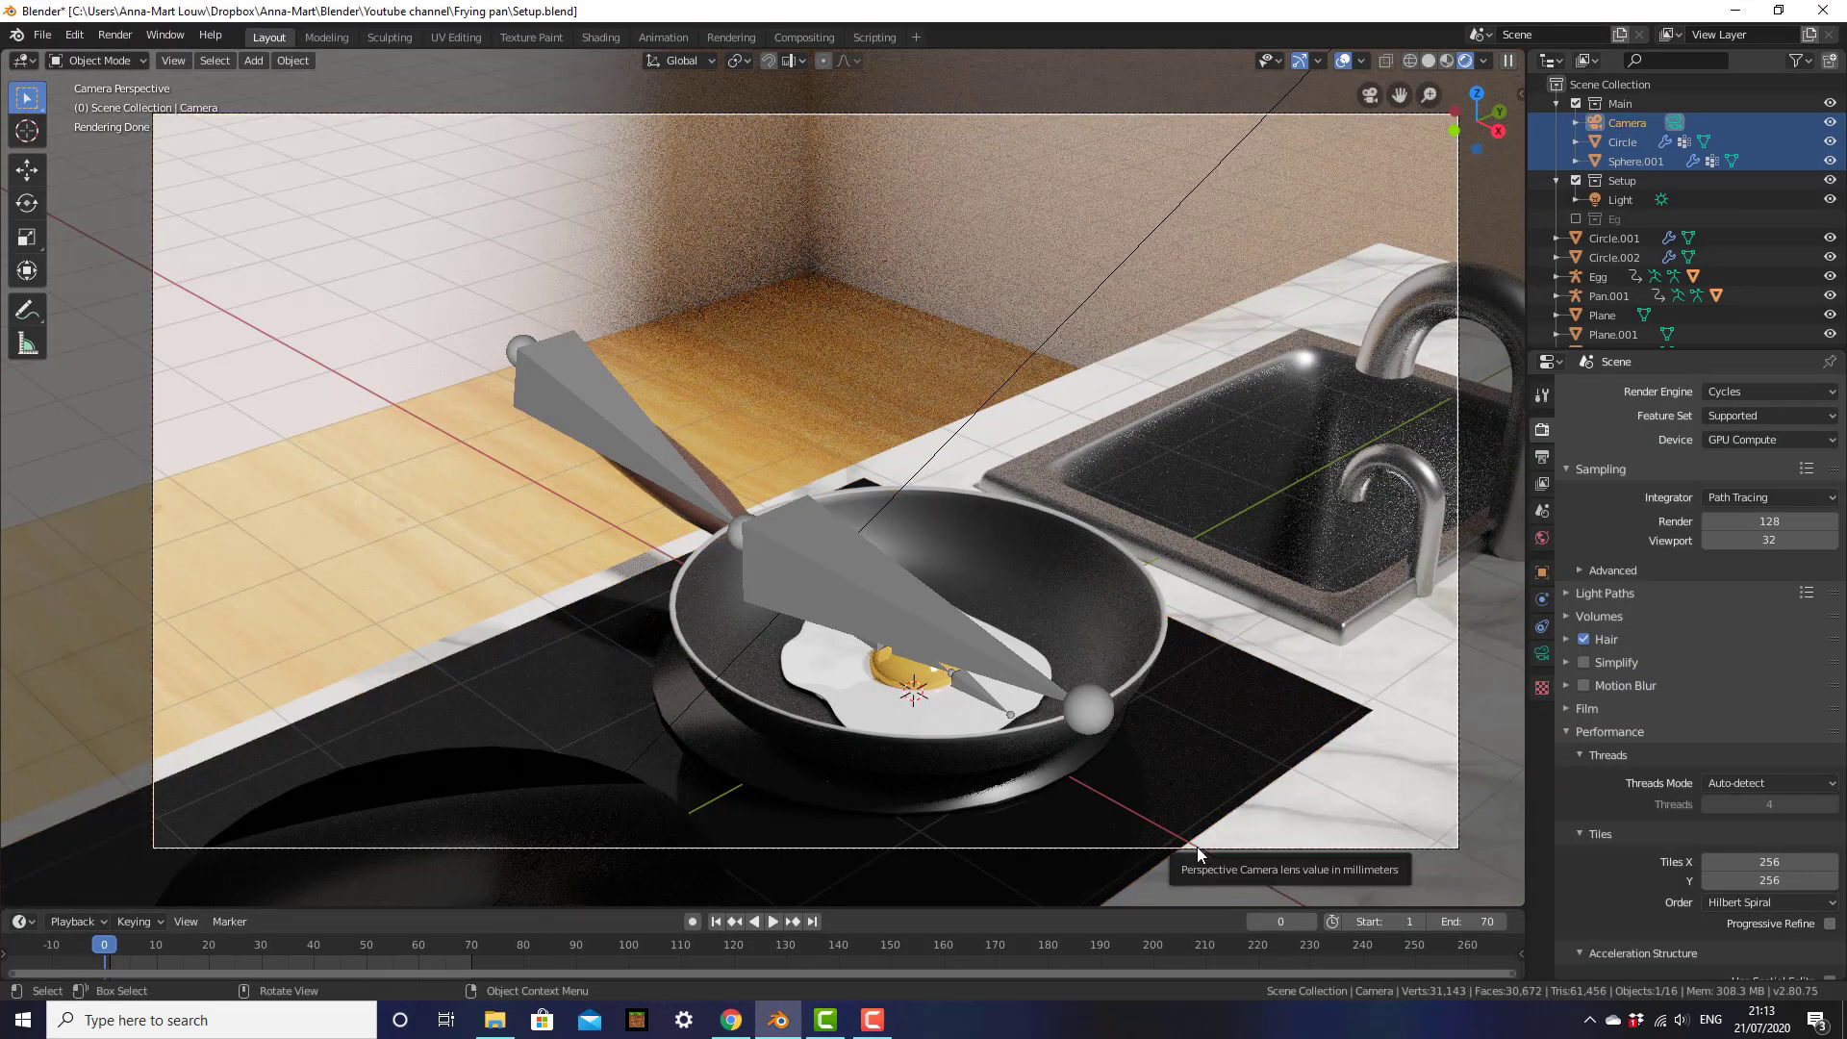
key(g)
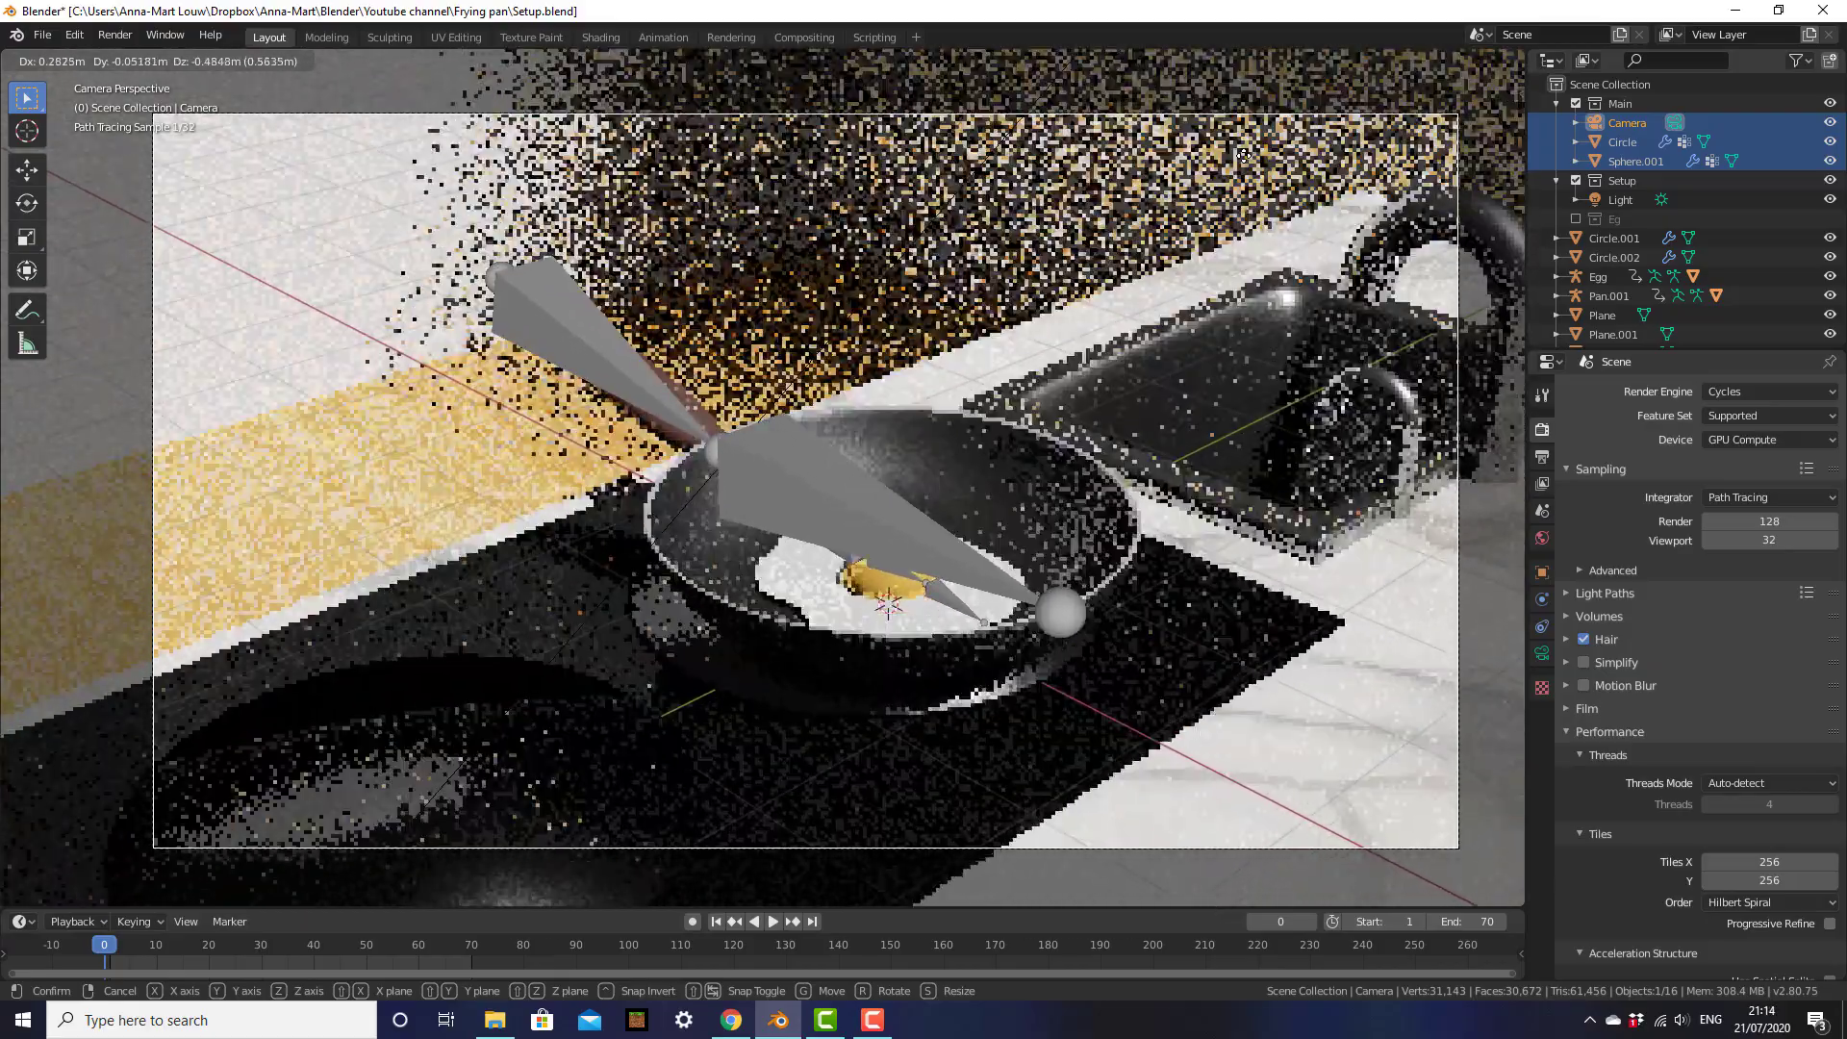
click(1245, 274)
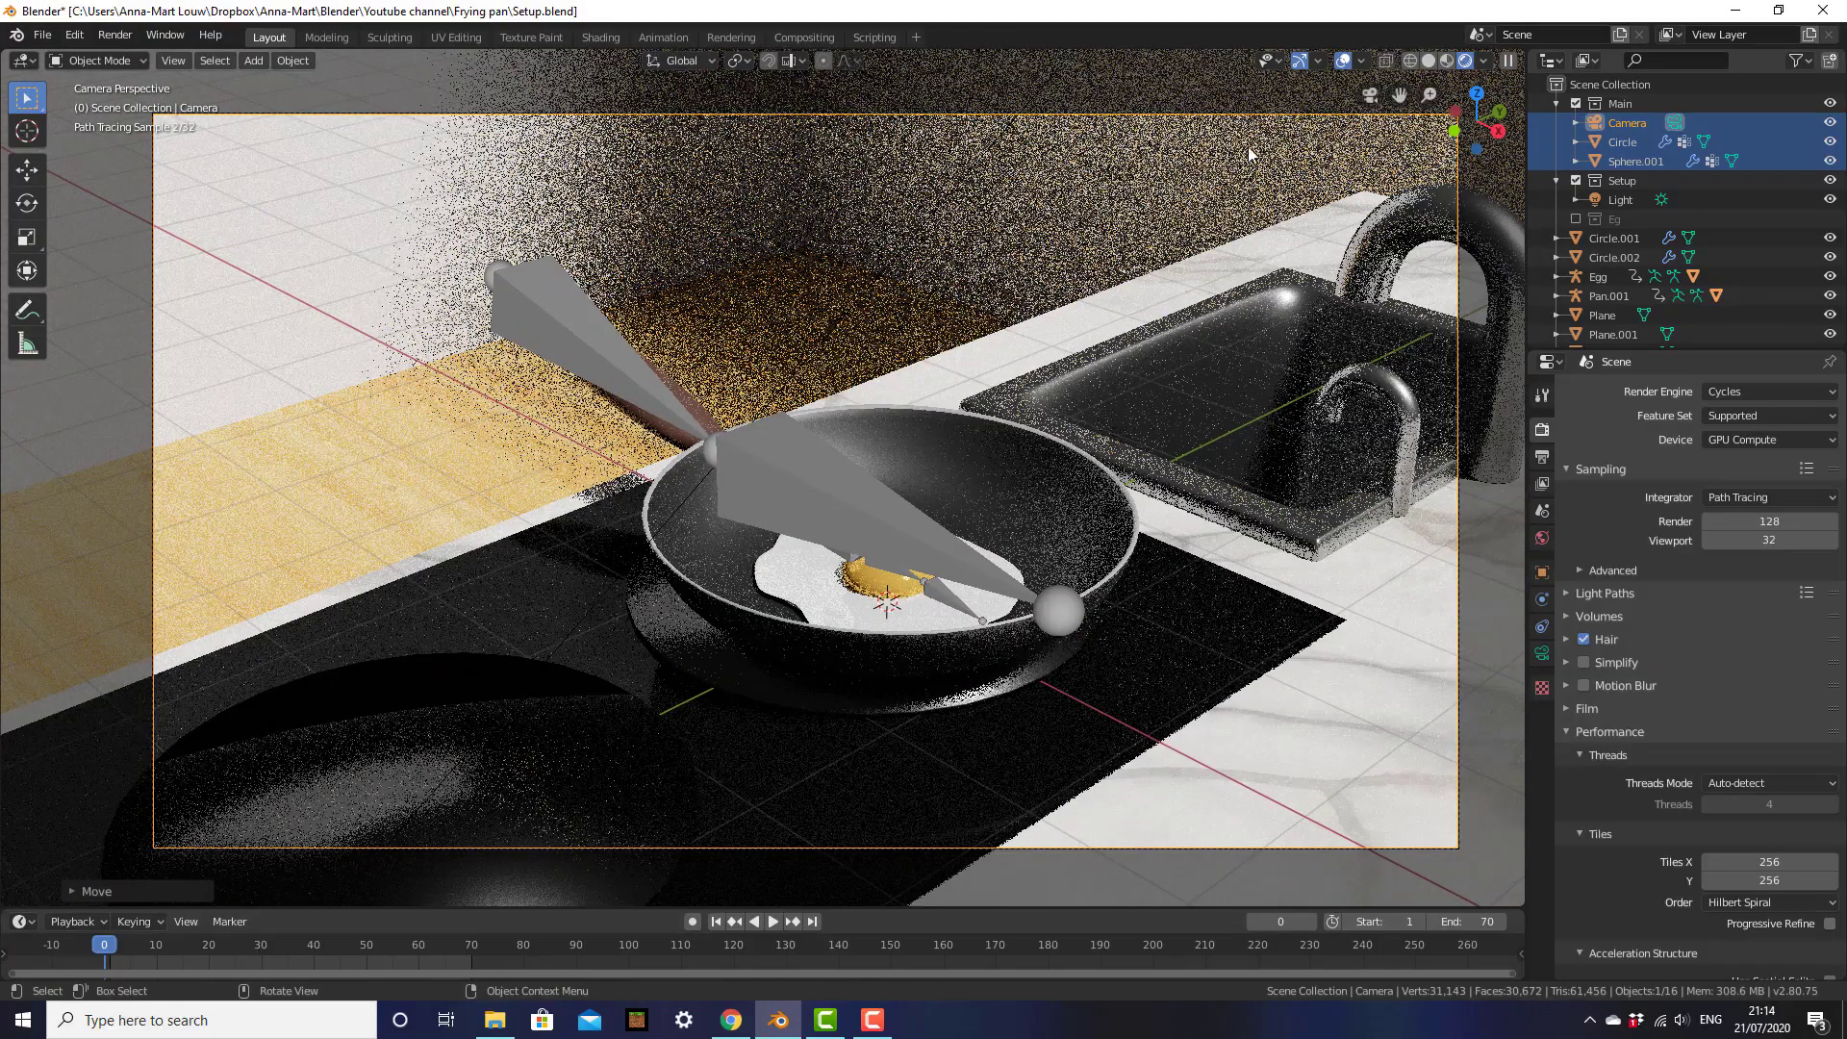
key(g)
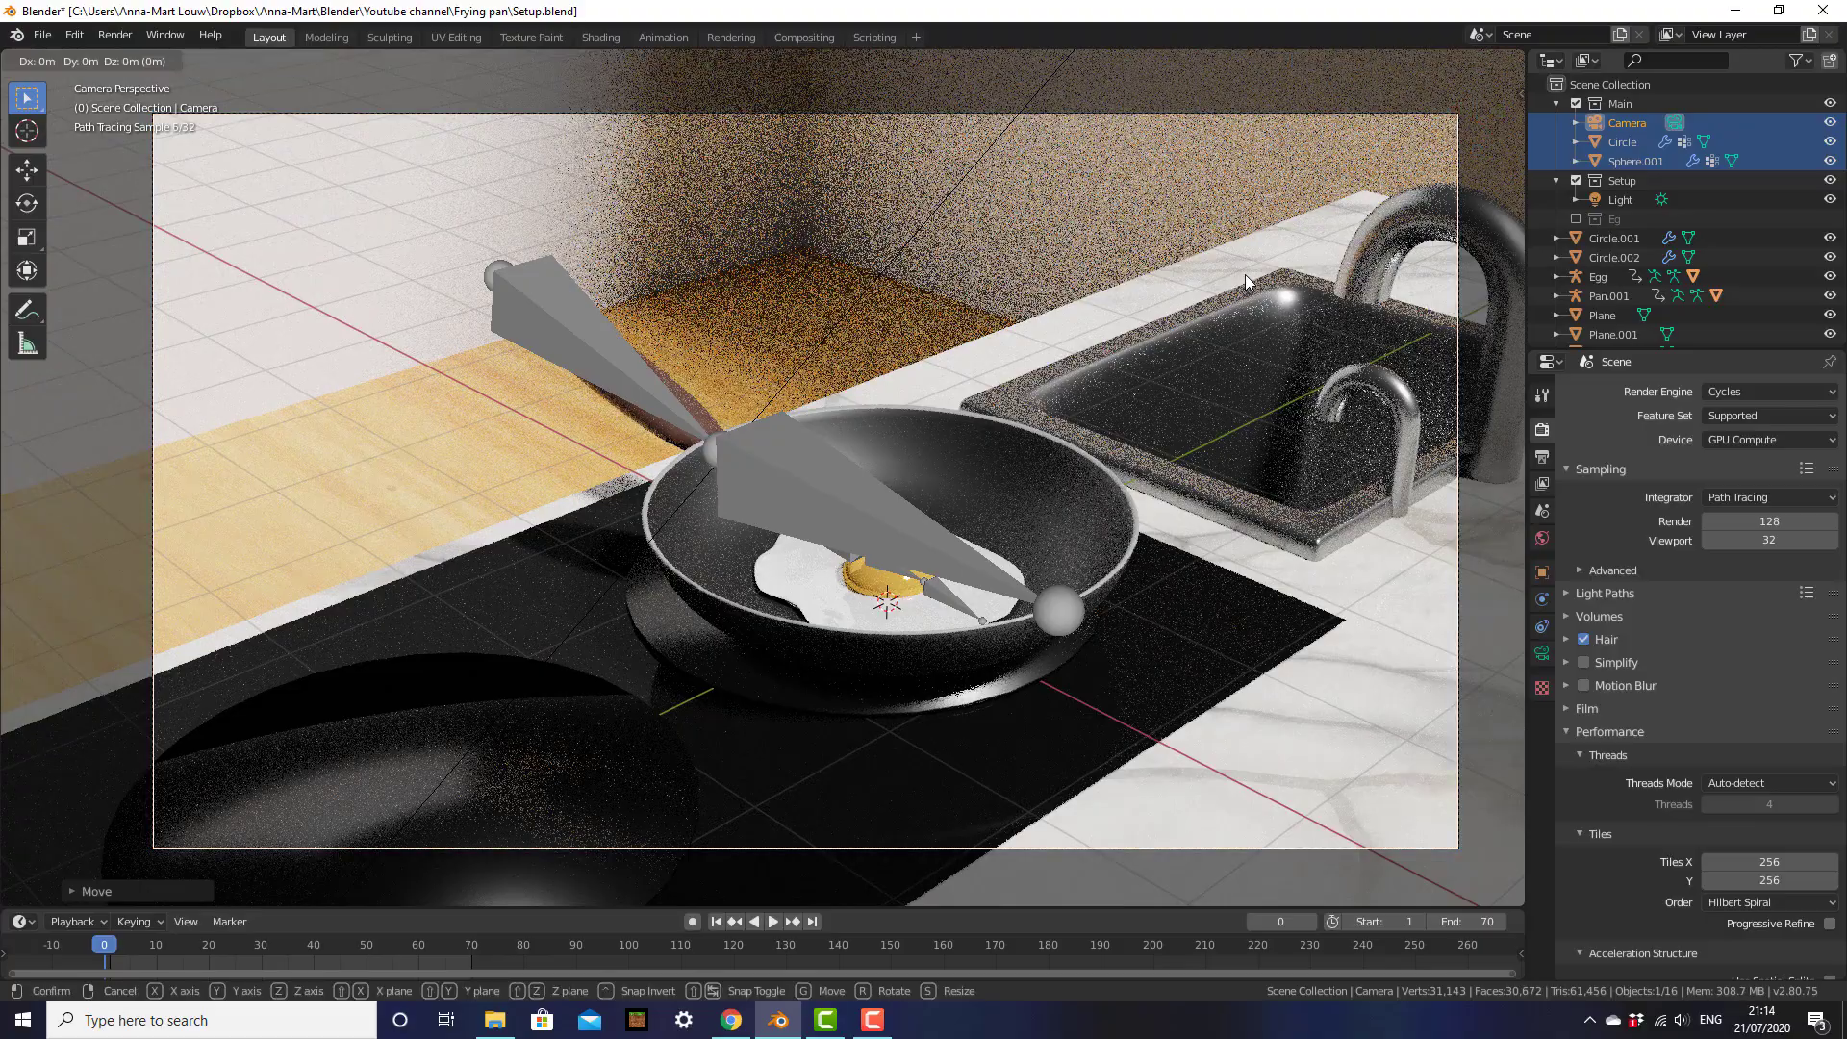
key(z)
key(z)
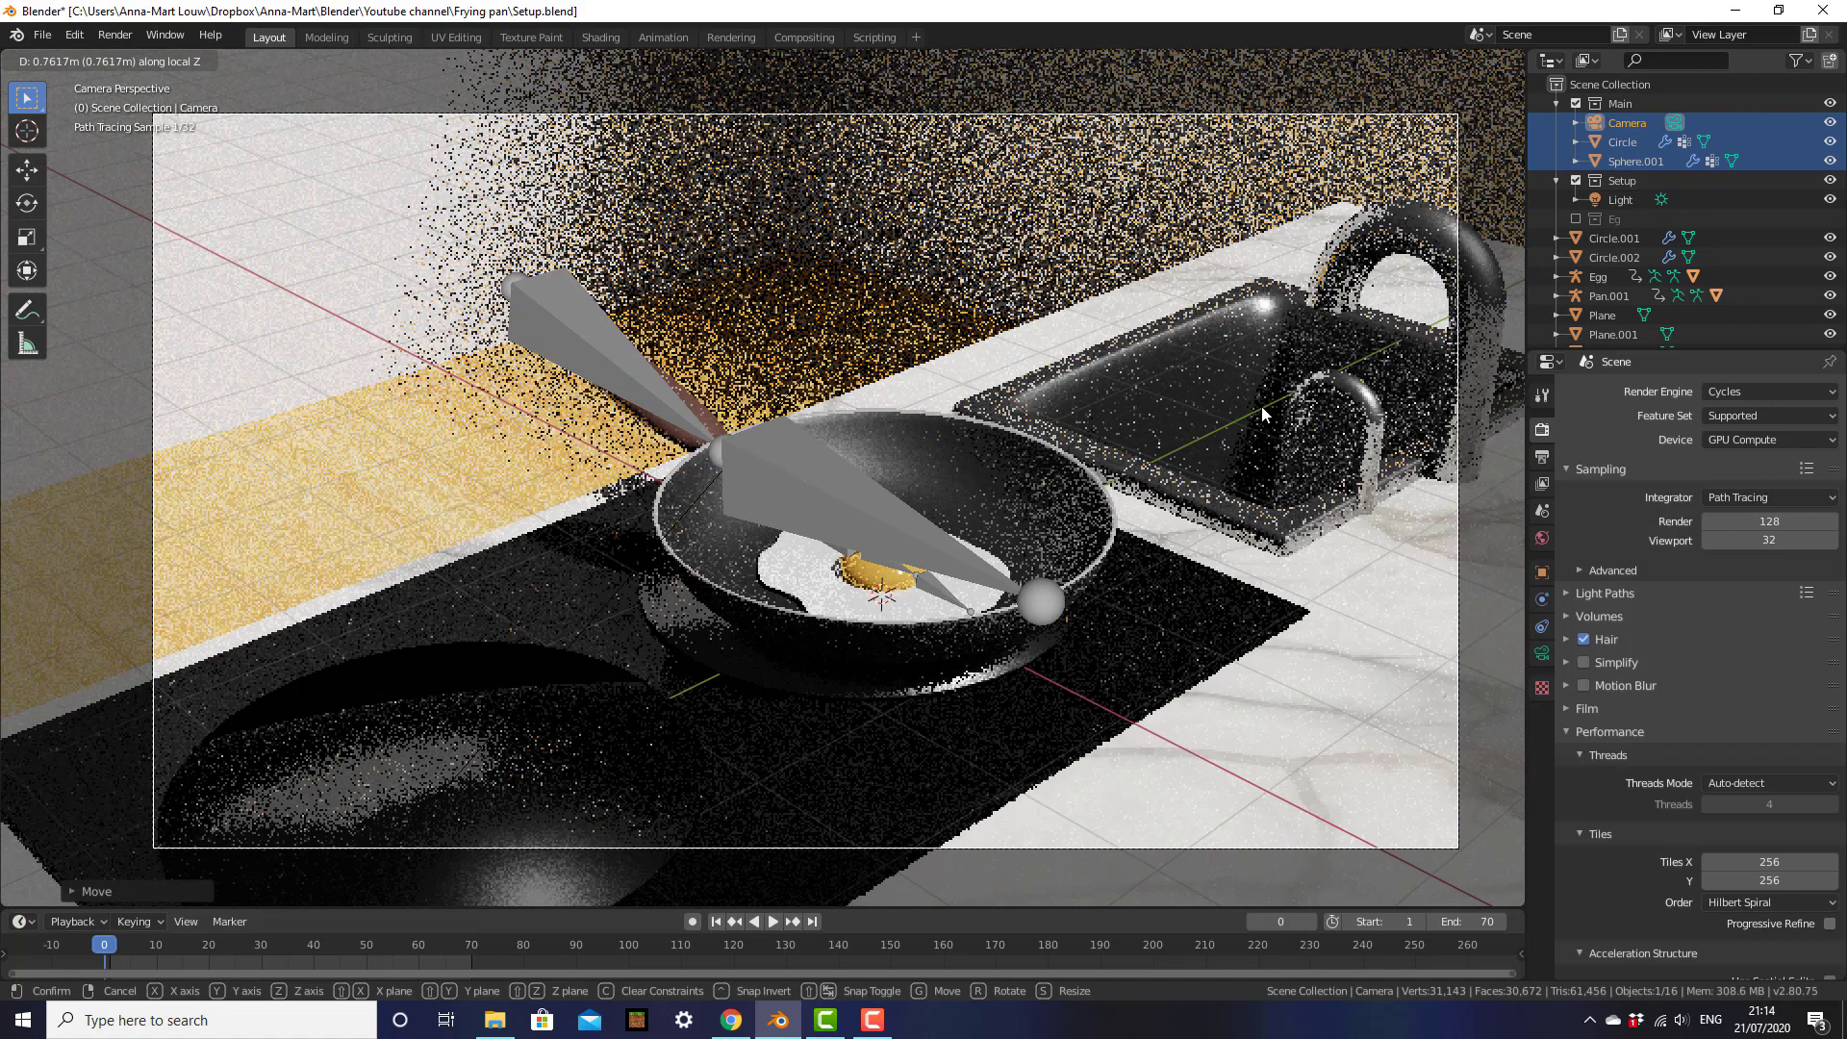
click(1261, 406)
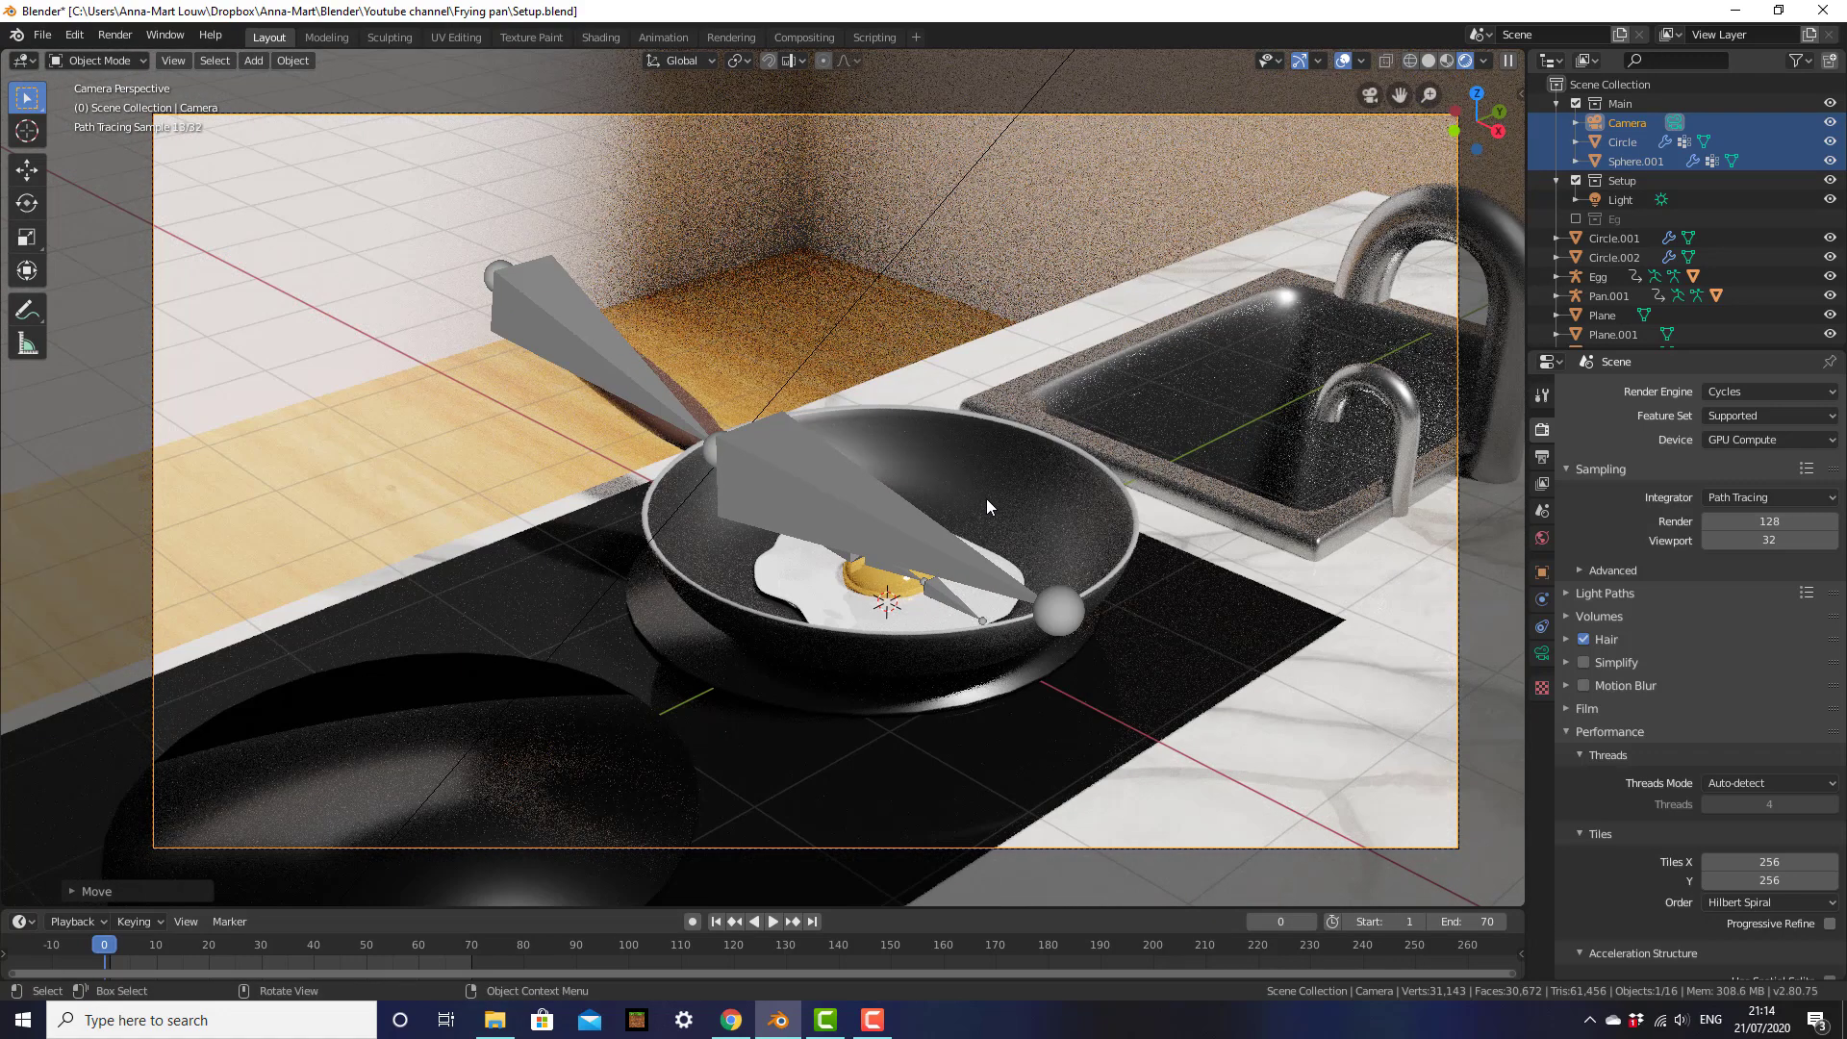
Set the render sample count to 800 and render the current frame as an image
click(1769, 520)
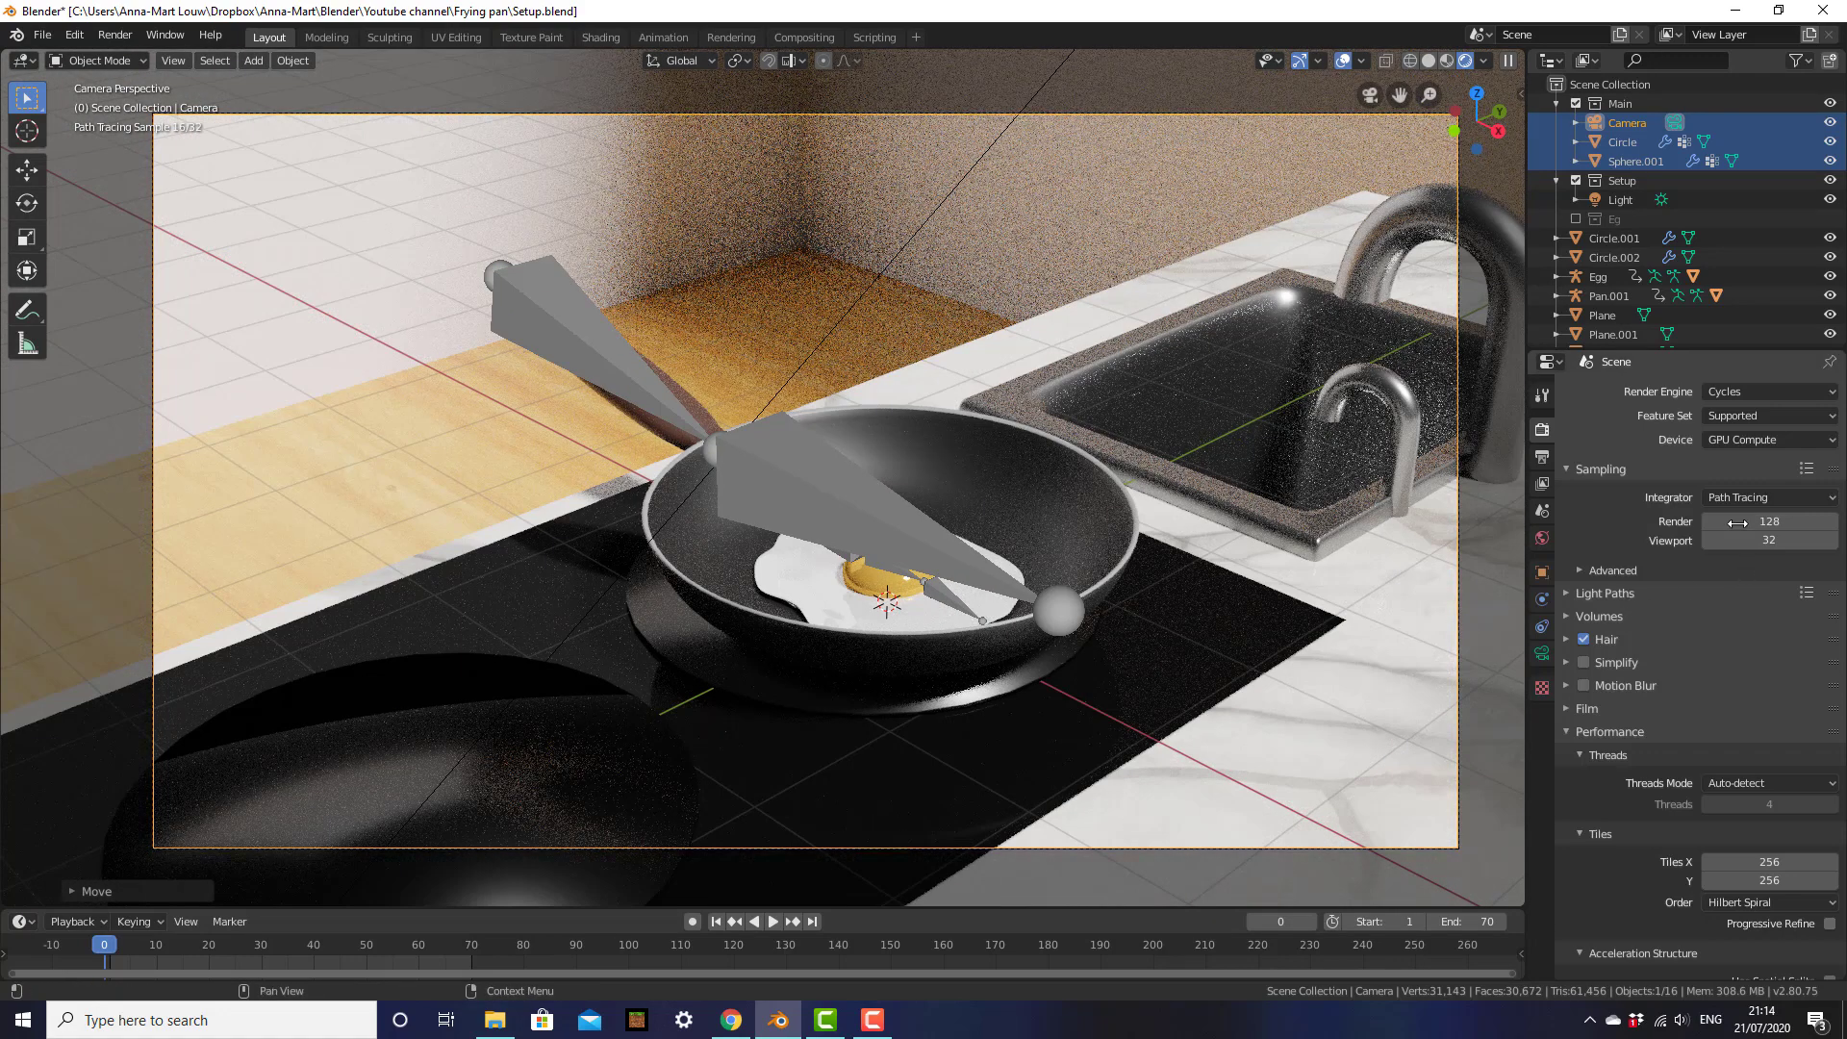
text(800)
key(Return)
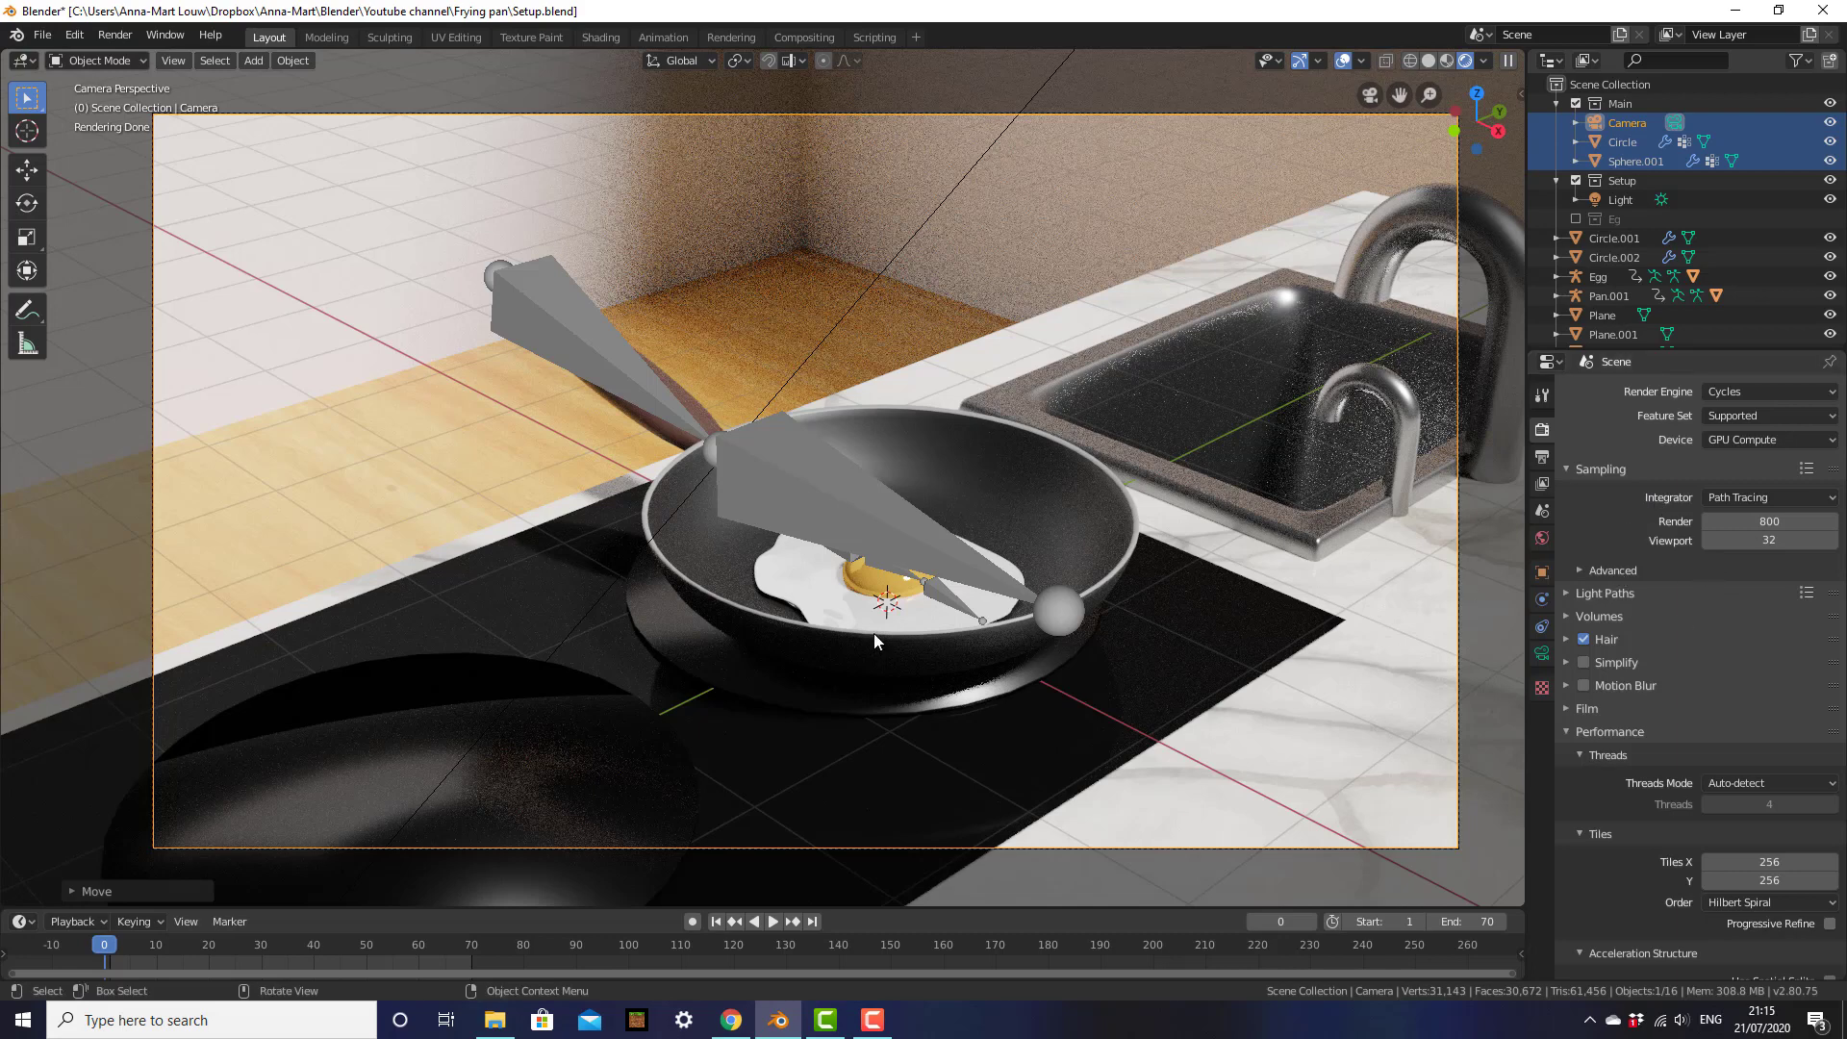
click(115, 35)
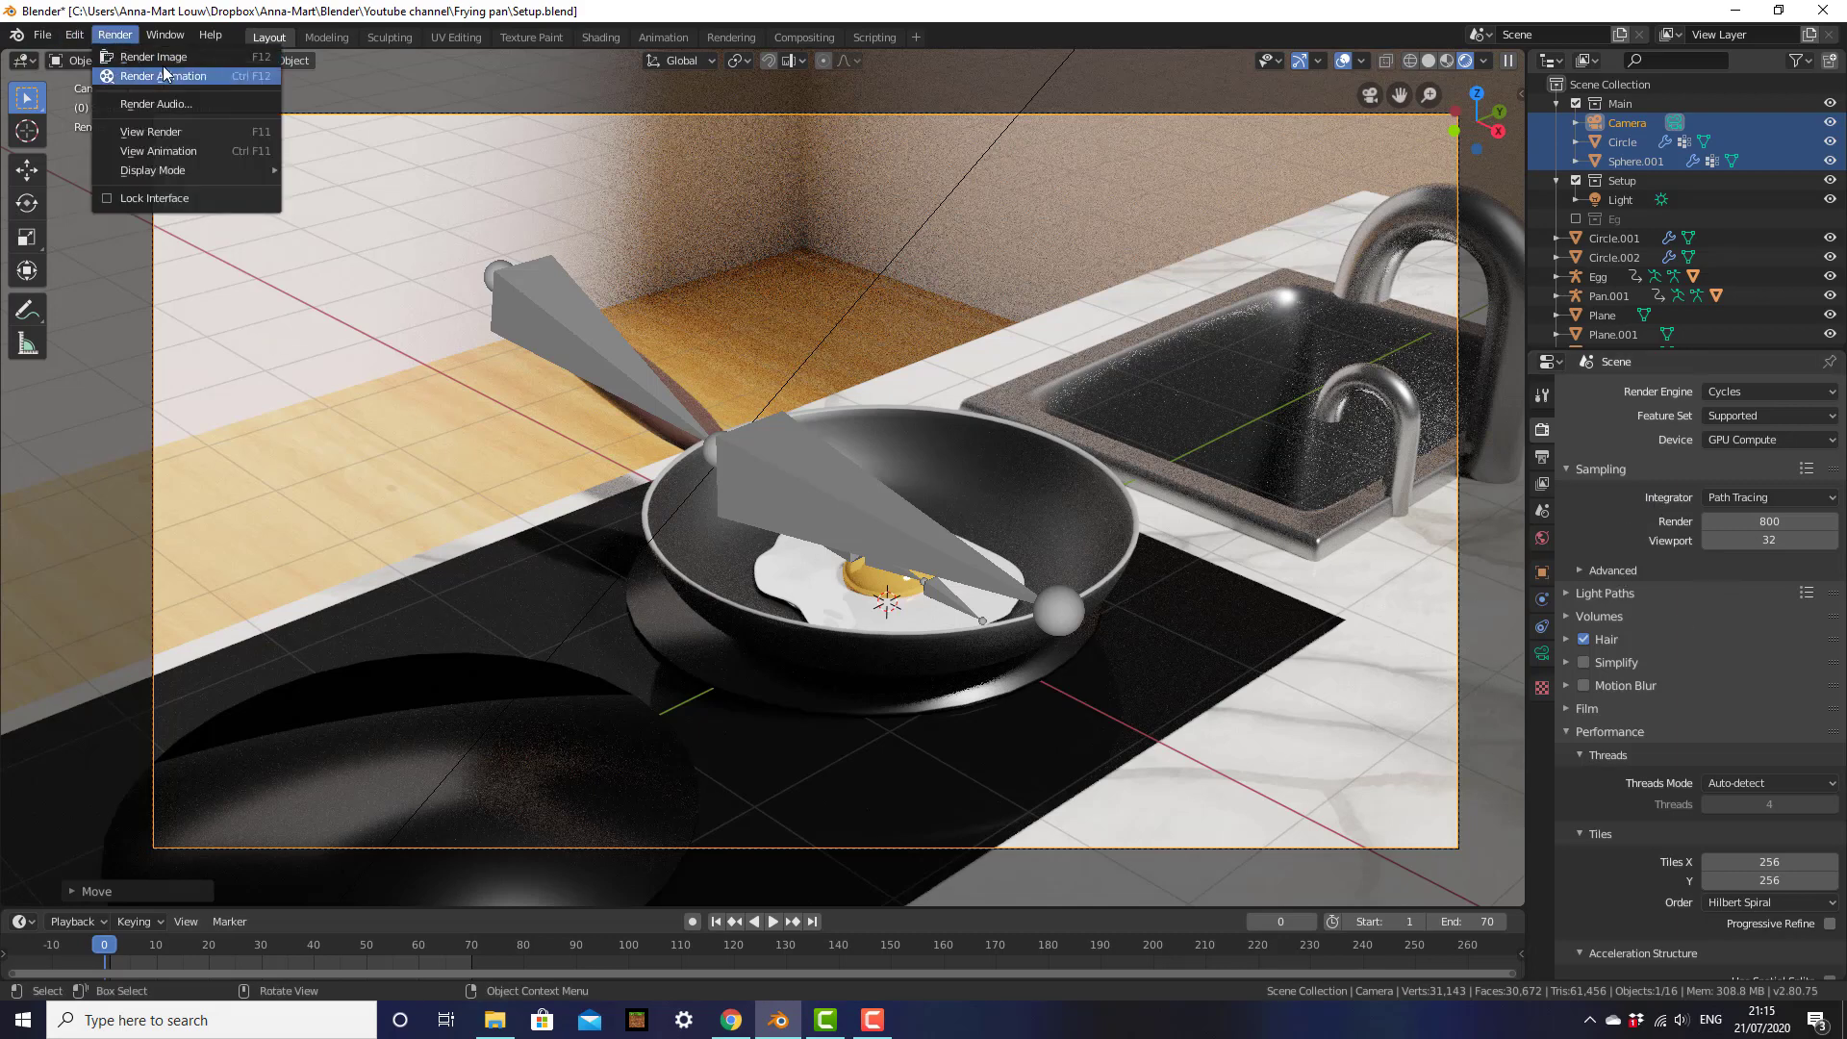
click(168, 58)
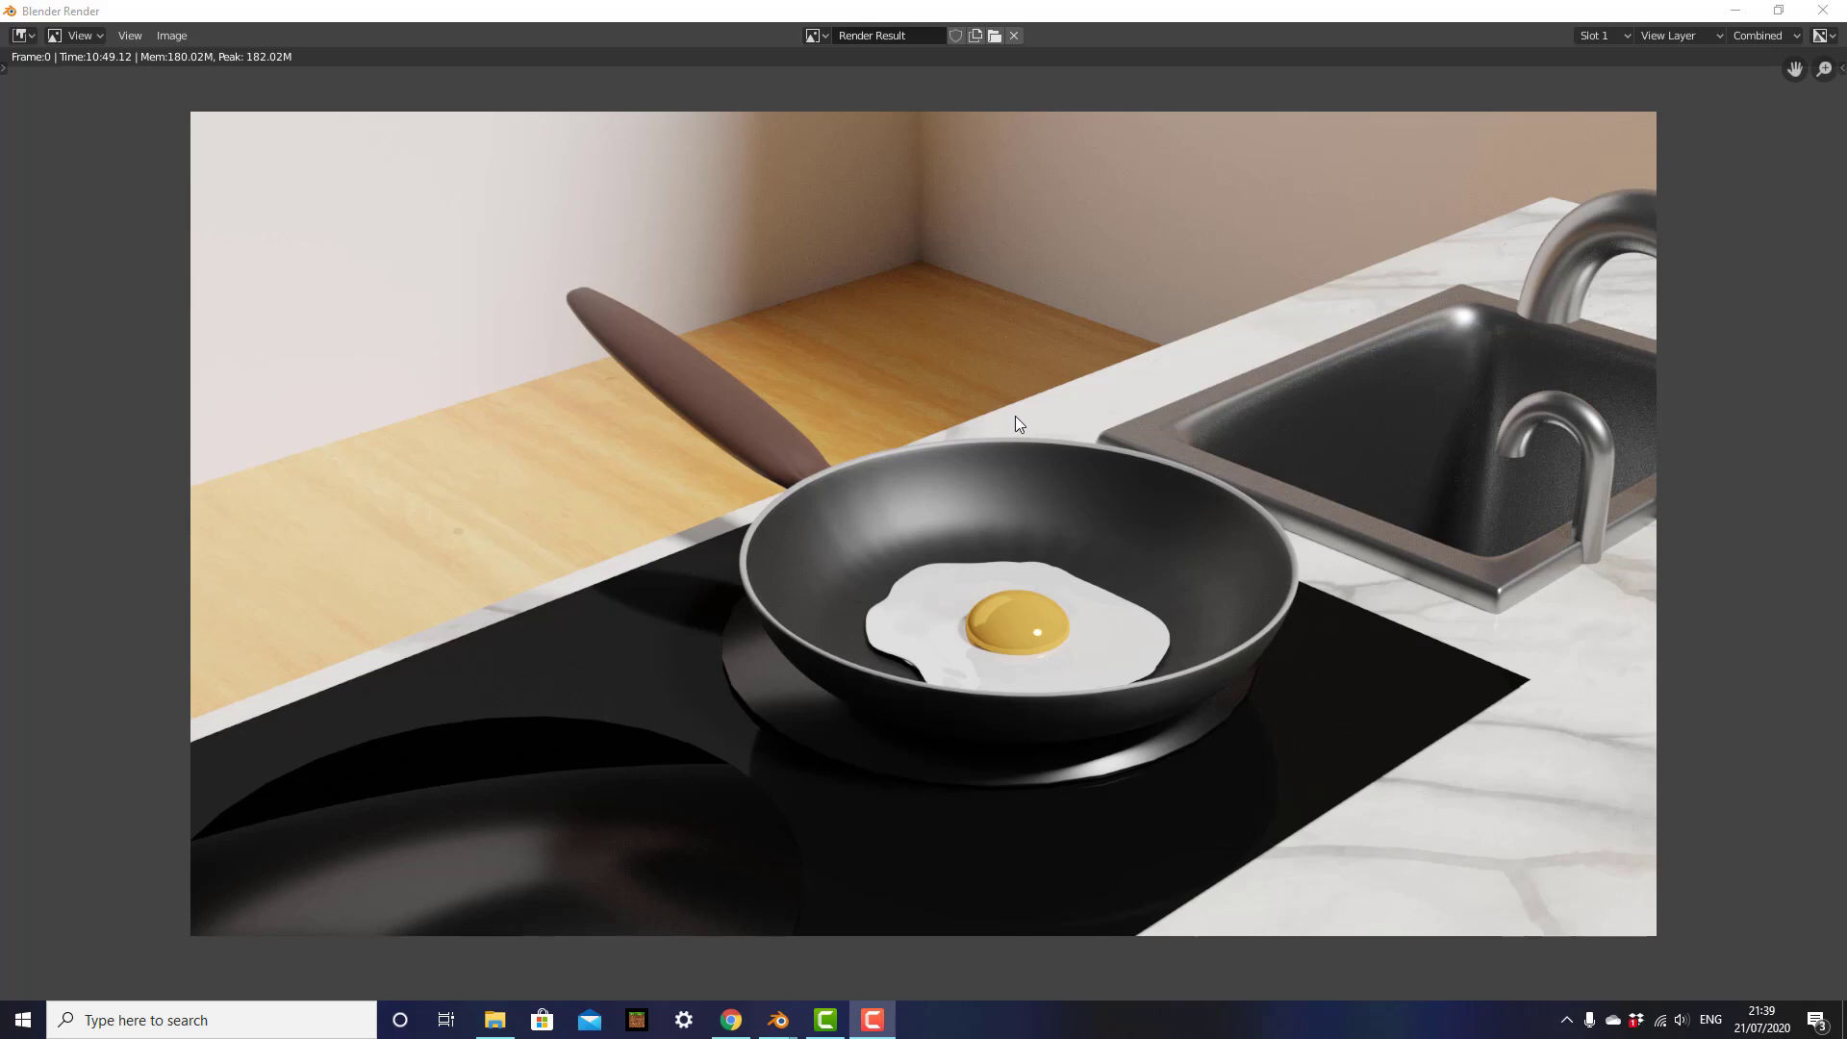
click(183, 38)
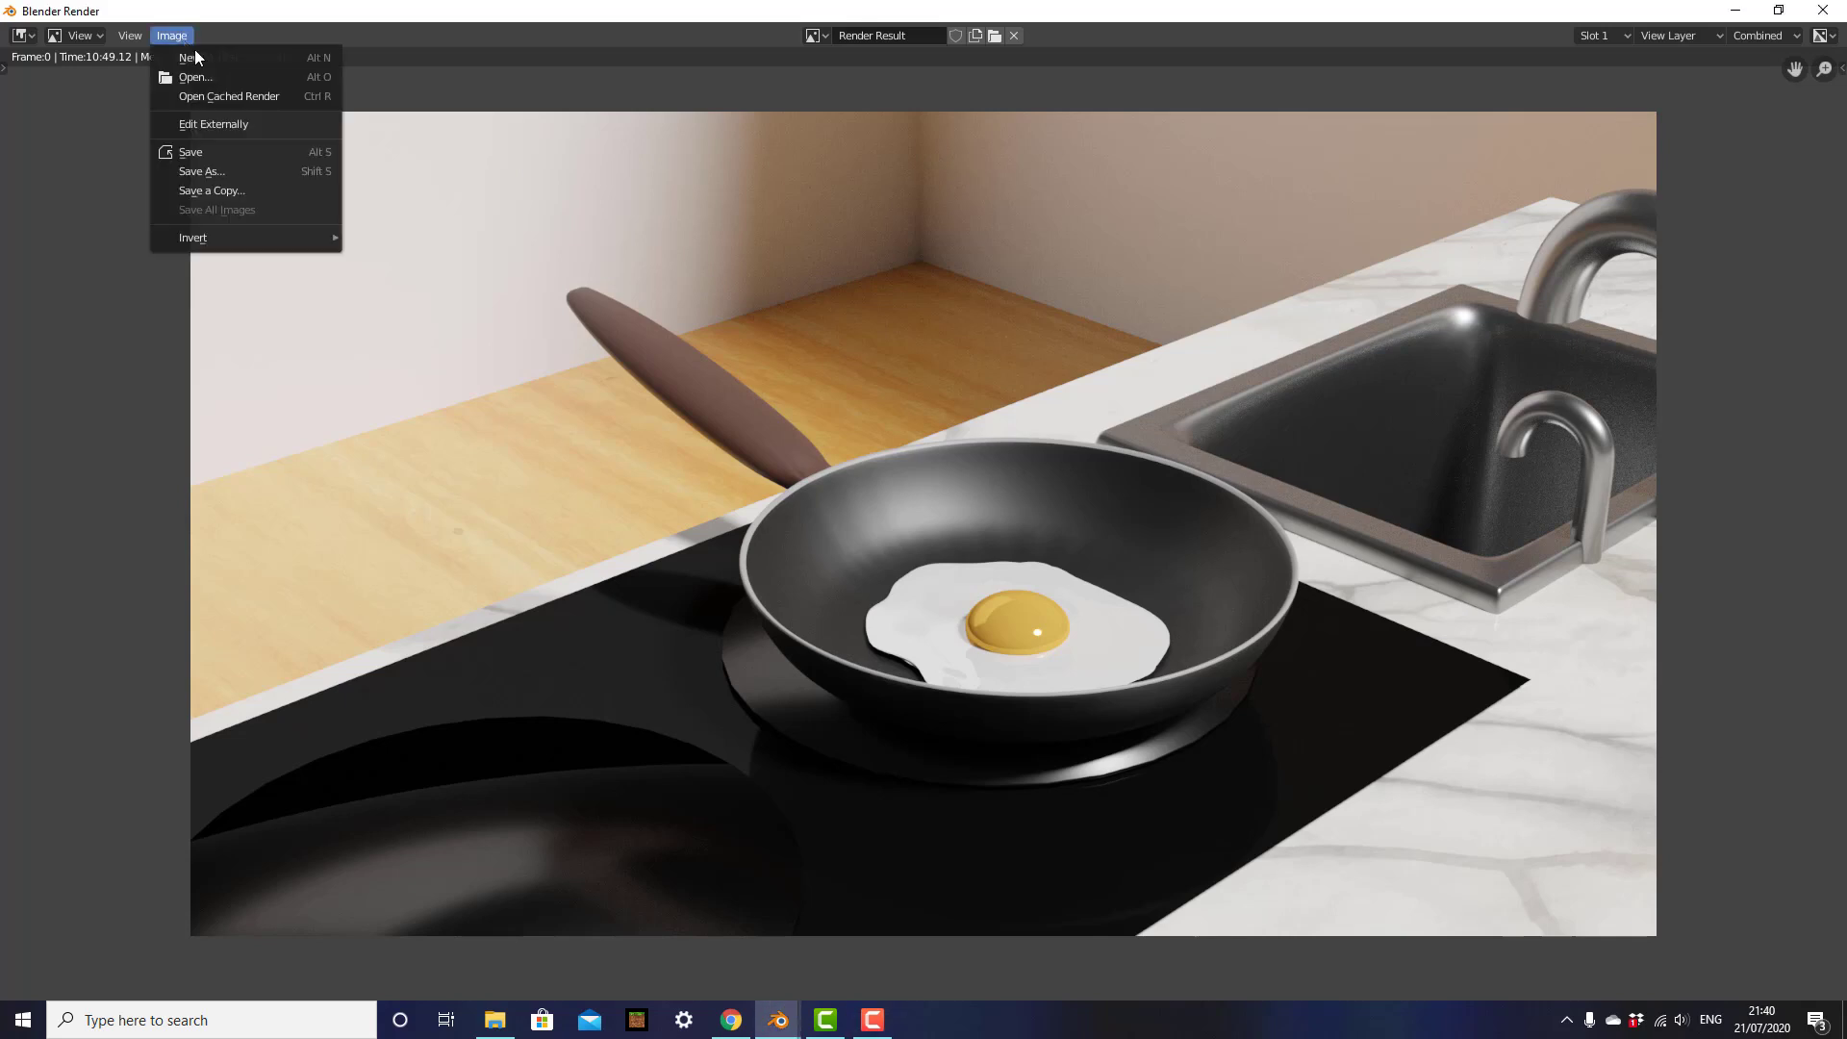
click(256, 174)
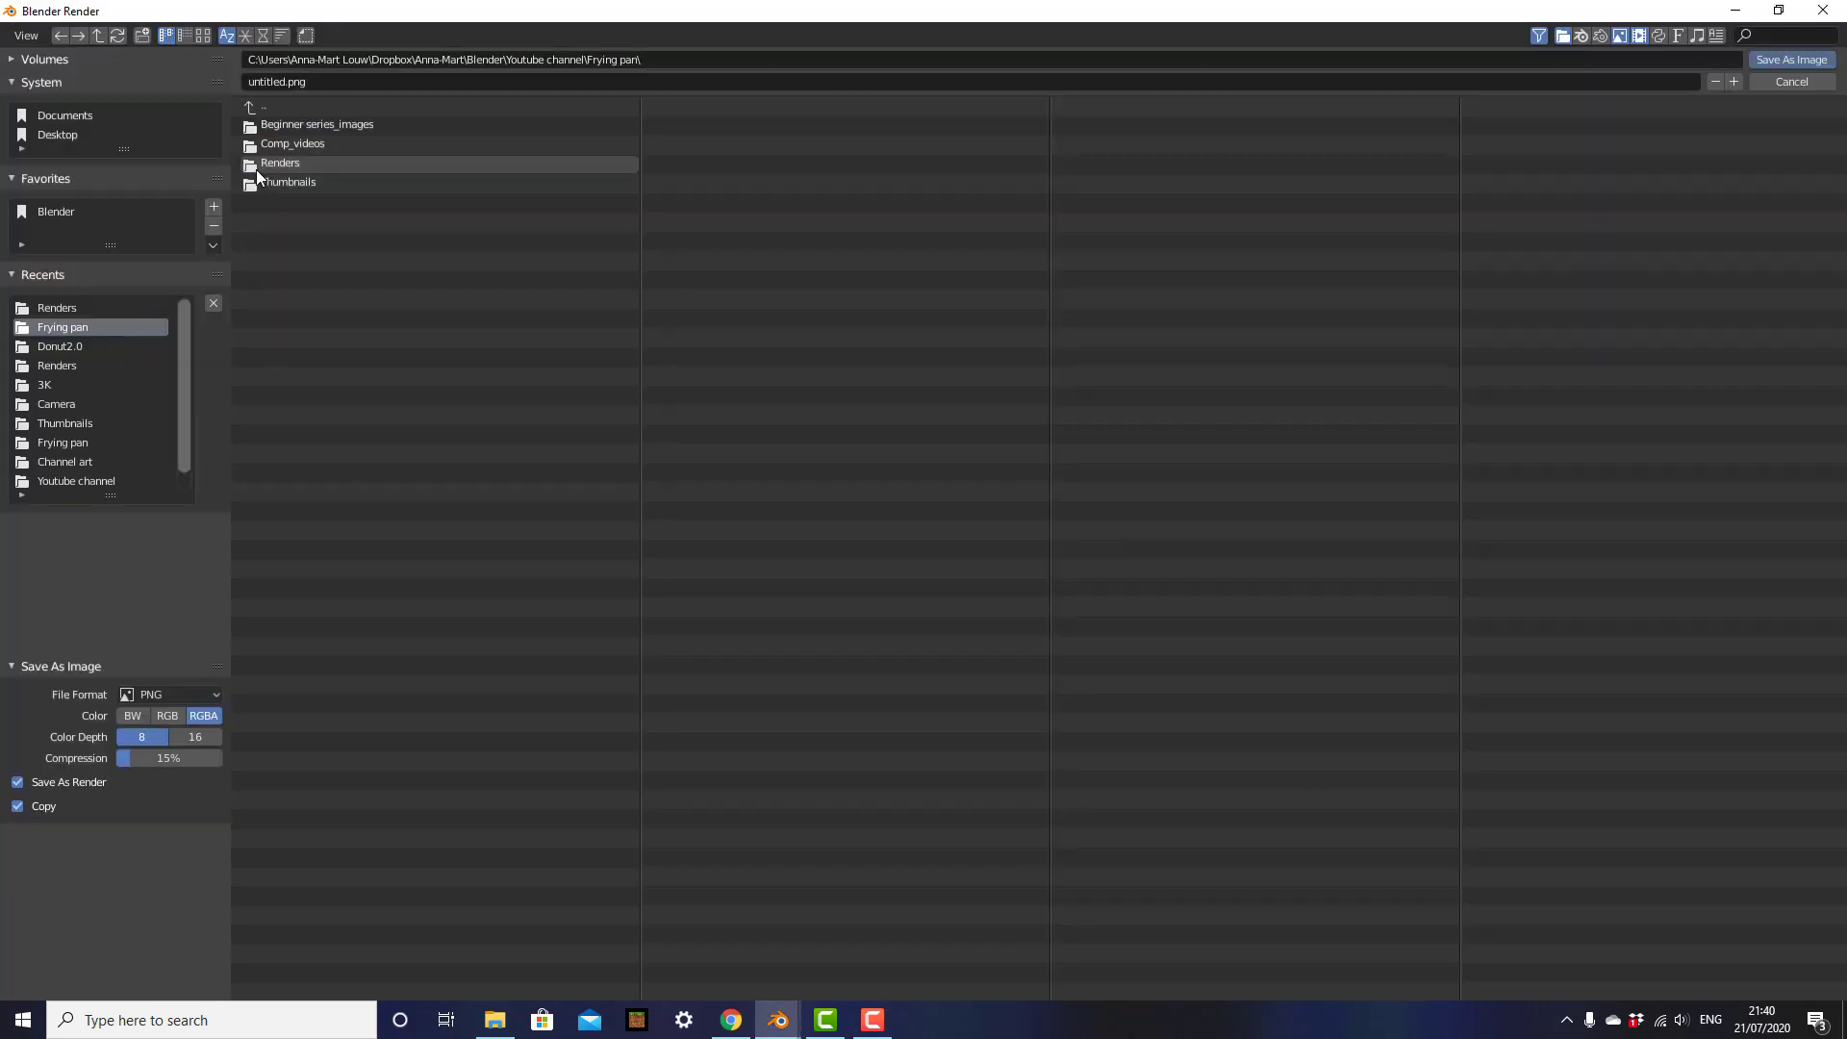
click(346, 82)
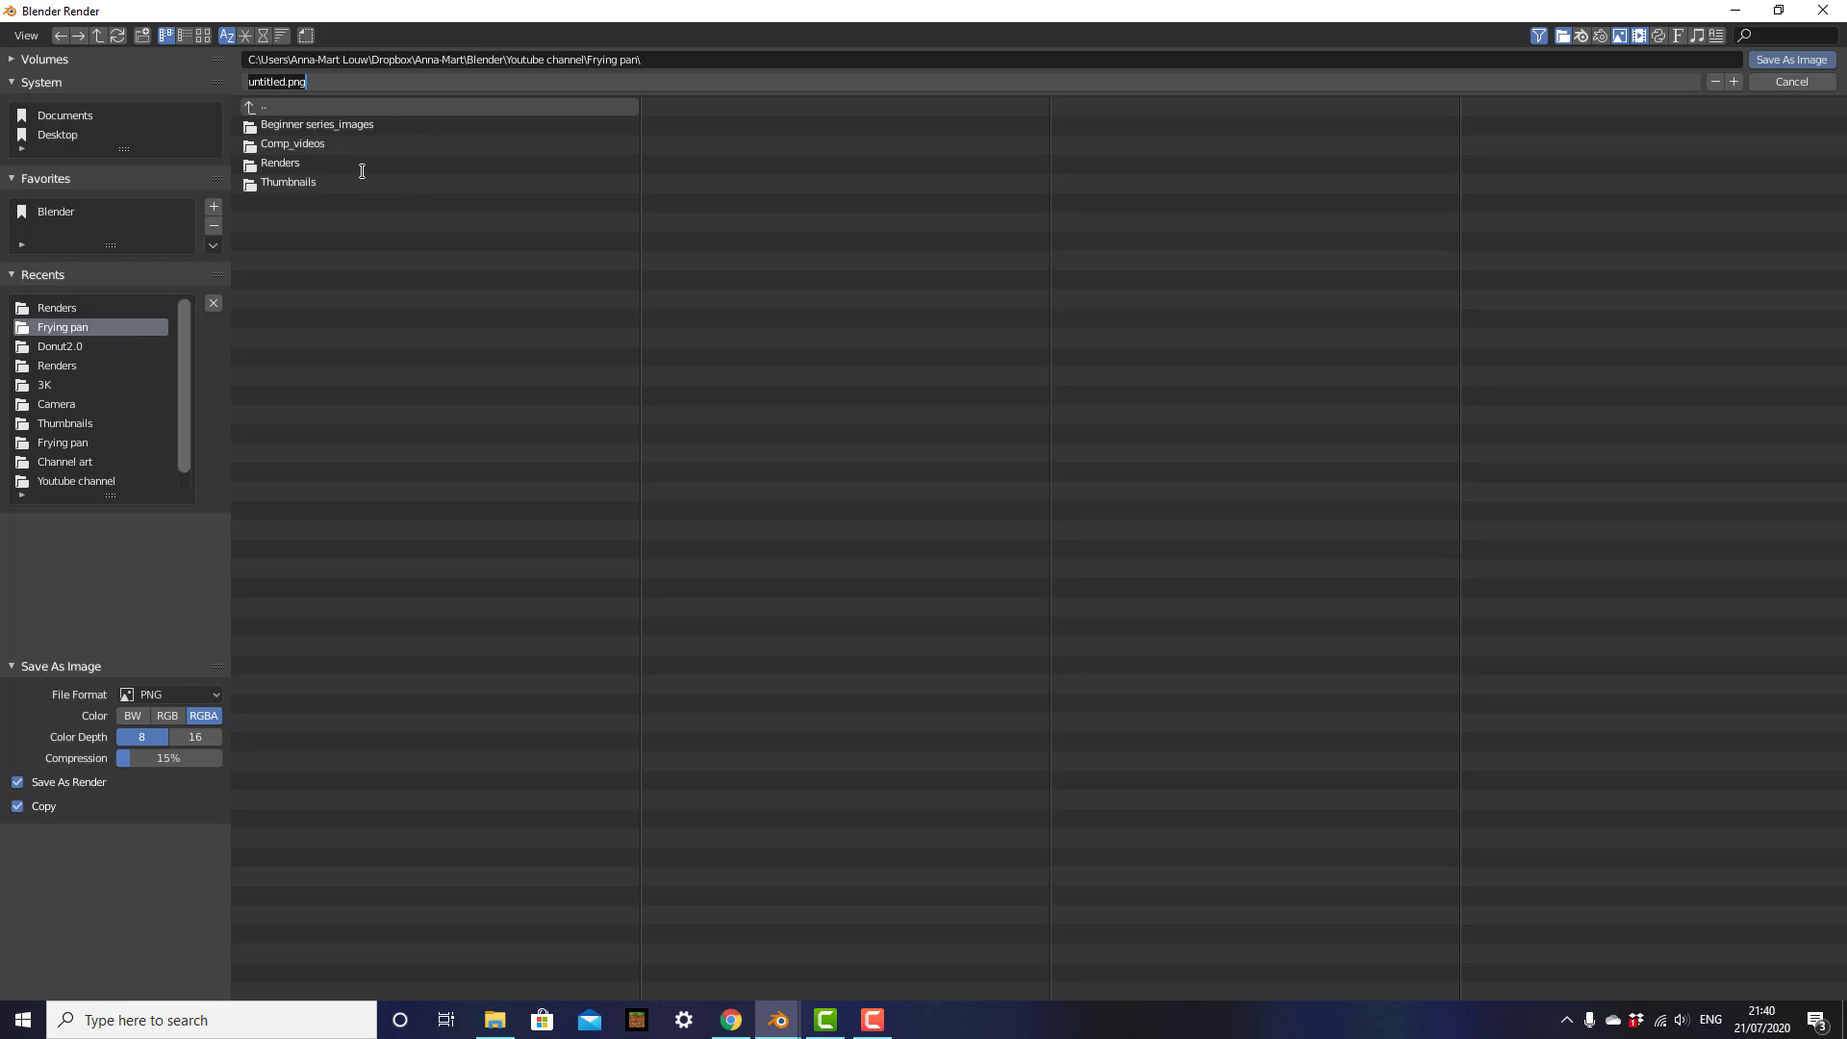
click(1782, 84)
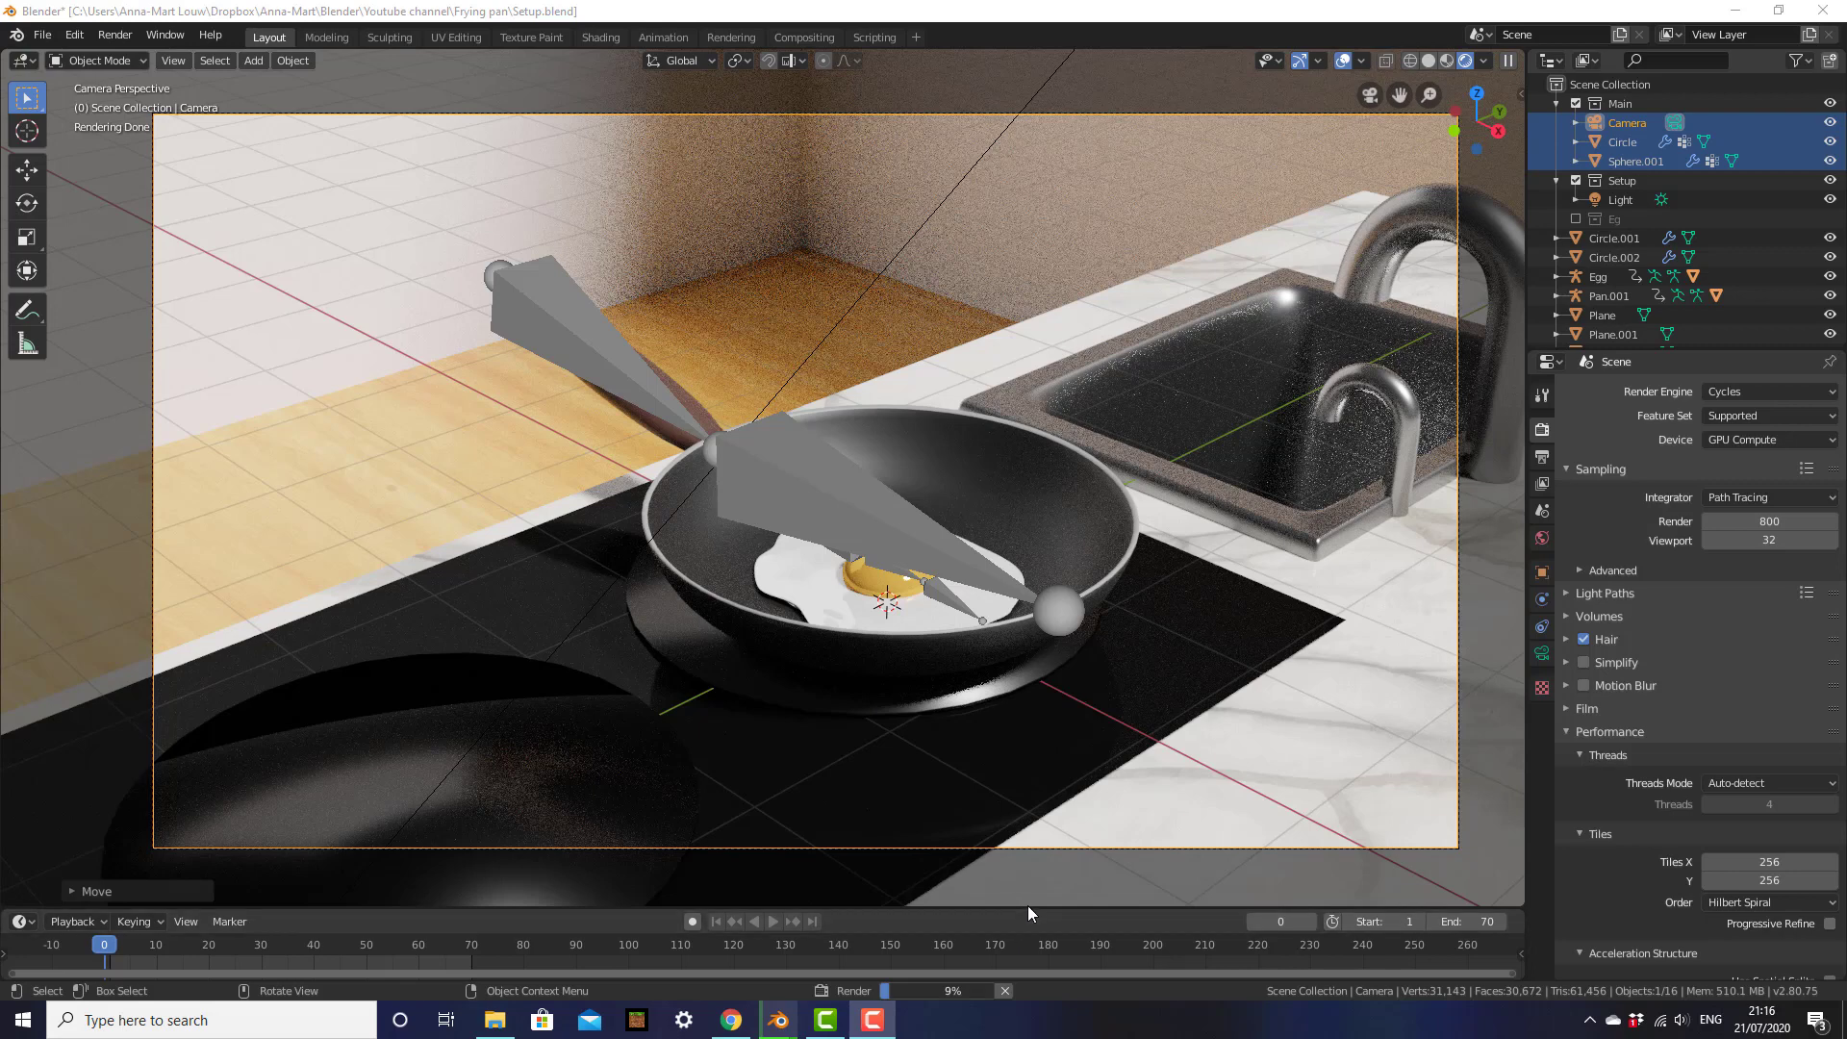
Enlarge the timeline area upward and set the render sample count to 300
drag(1027, 906, 1033, 846)
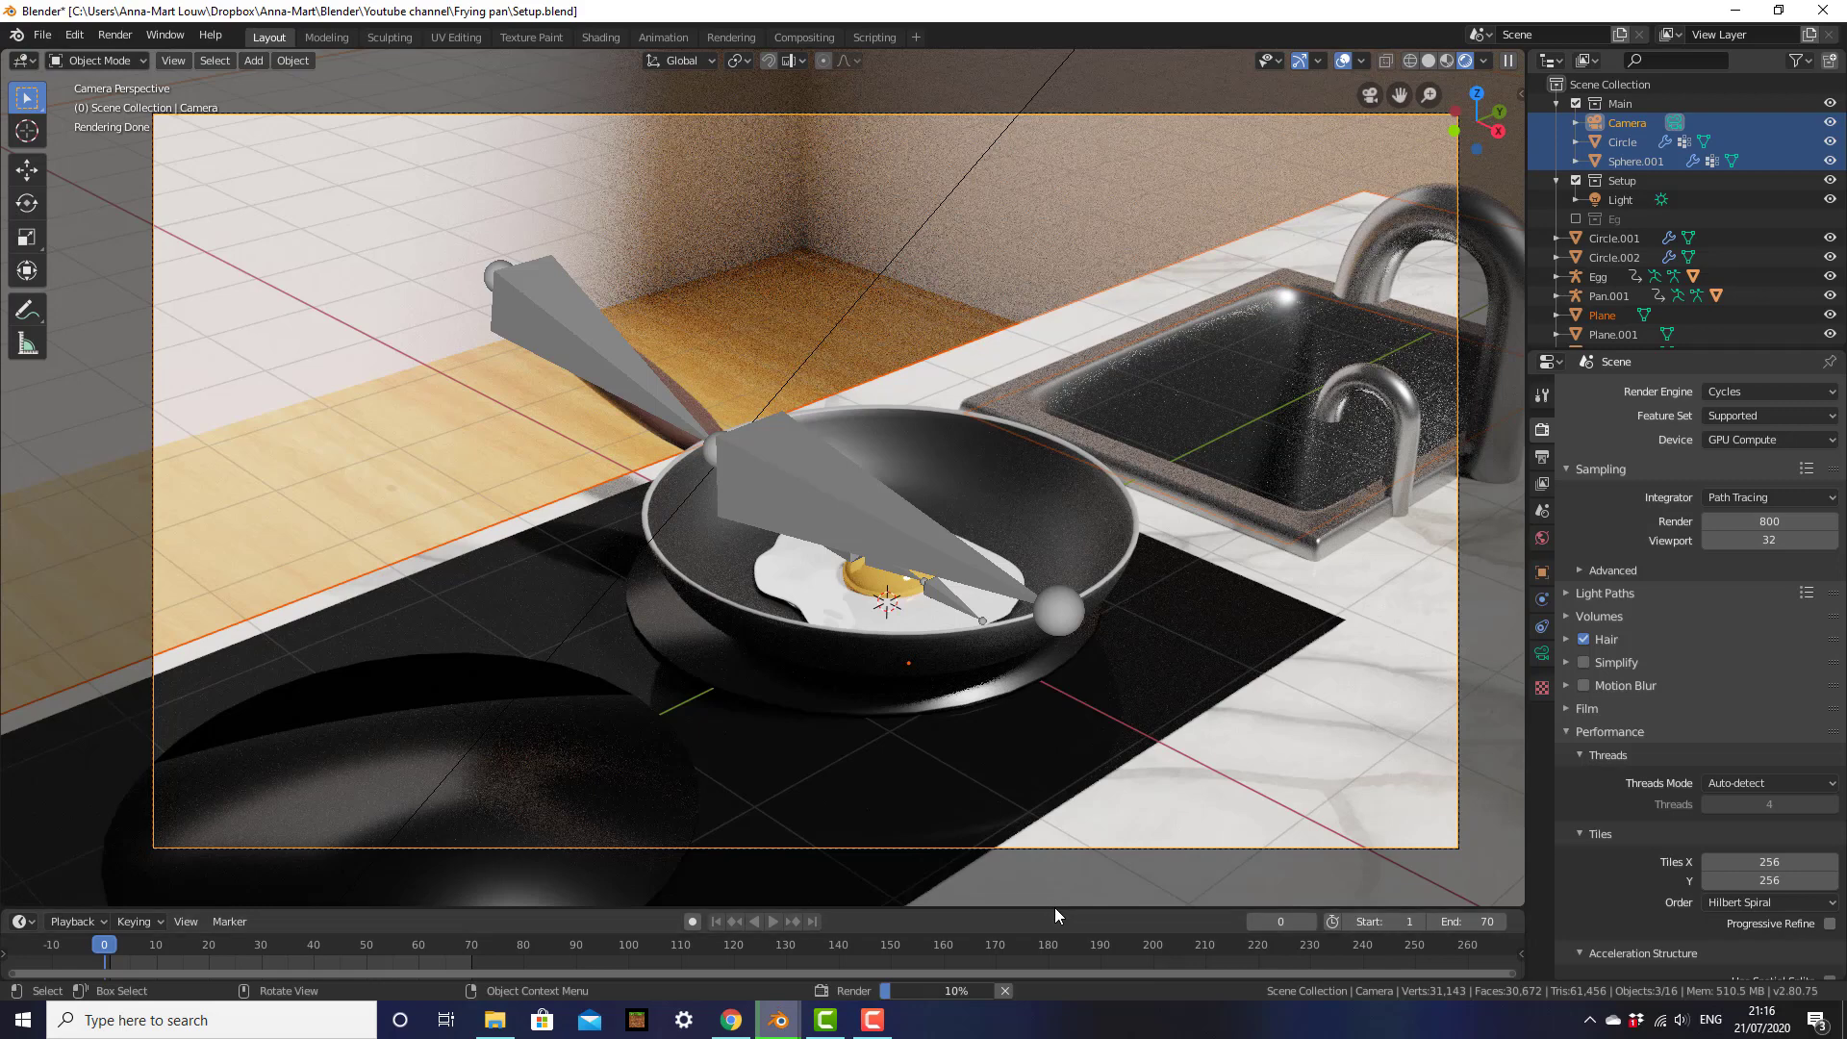
drag(1056, 909, 1054, 847)
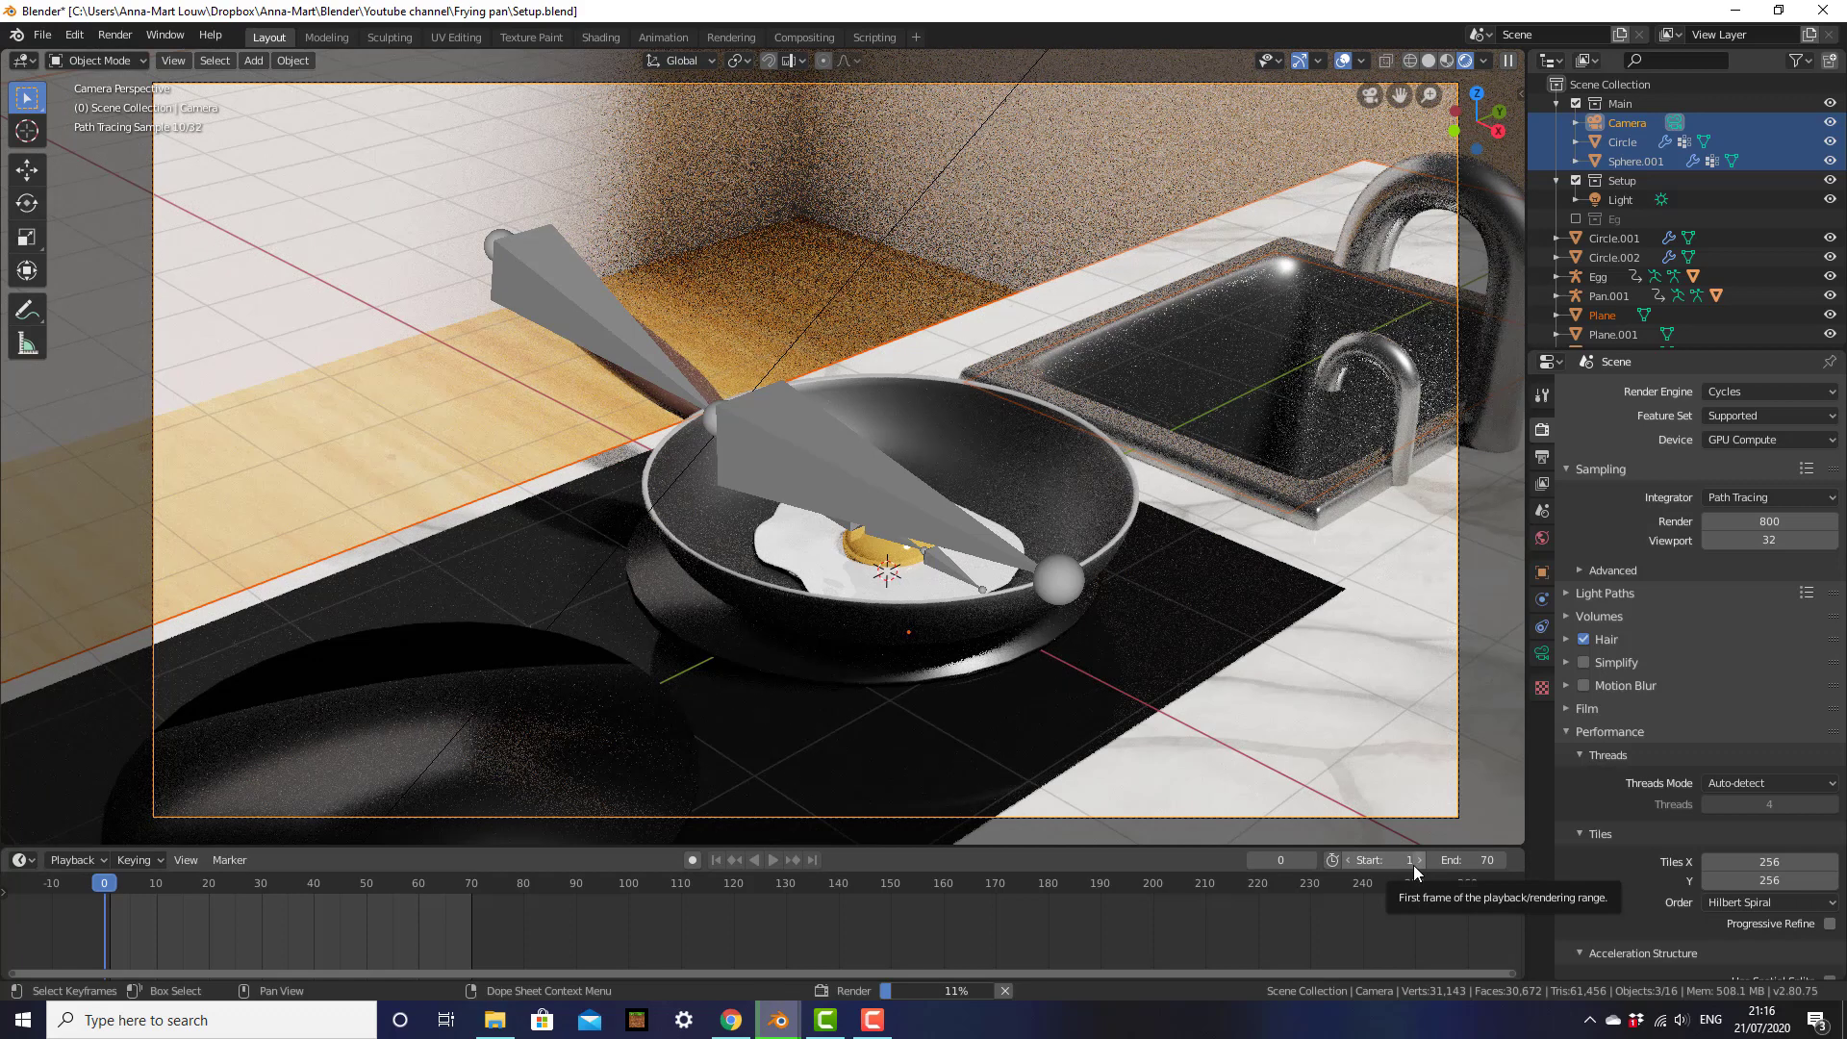
click(1750, 525)
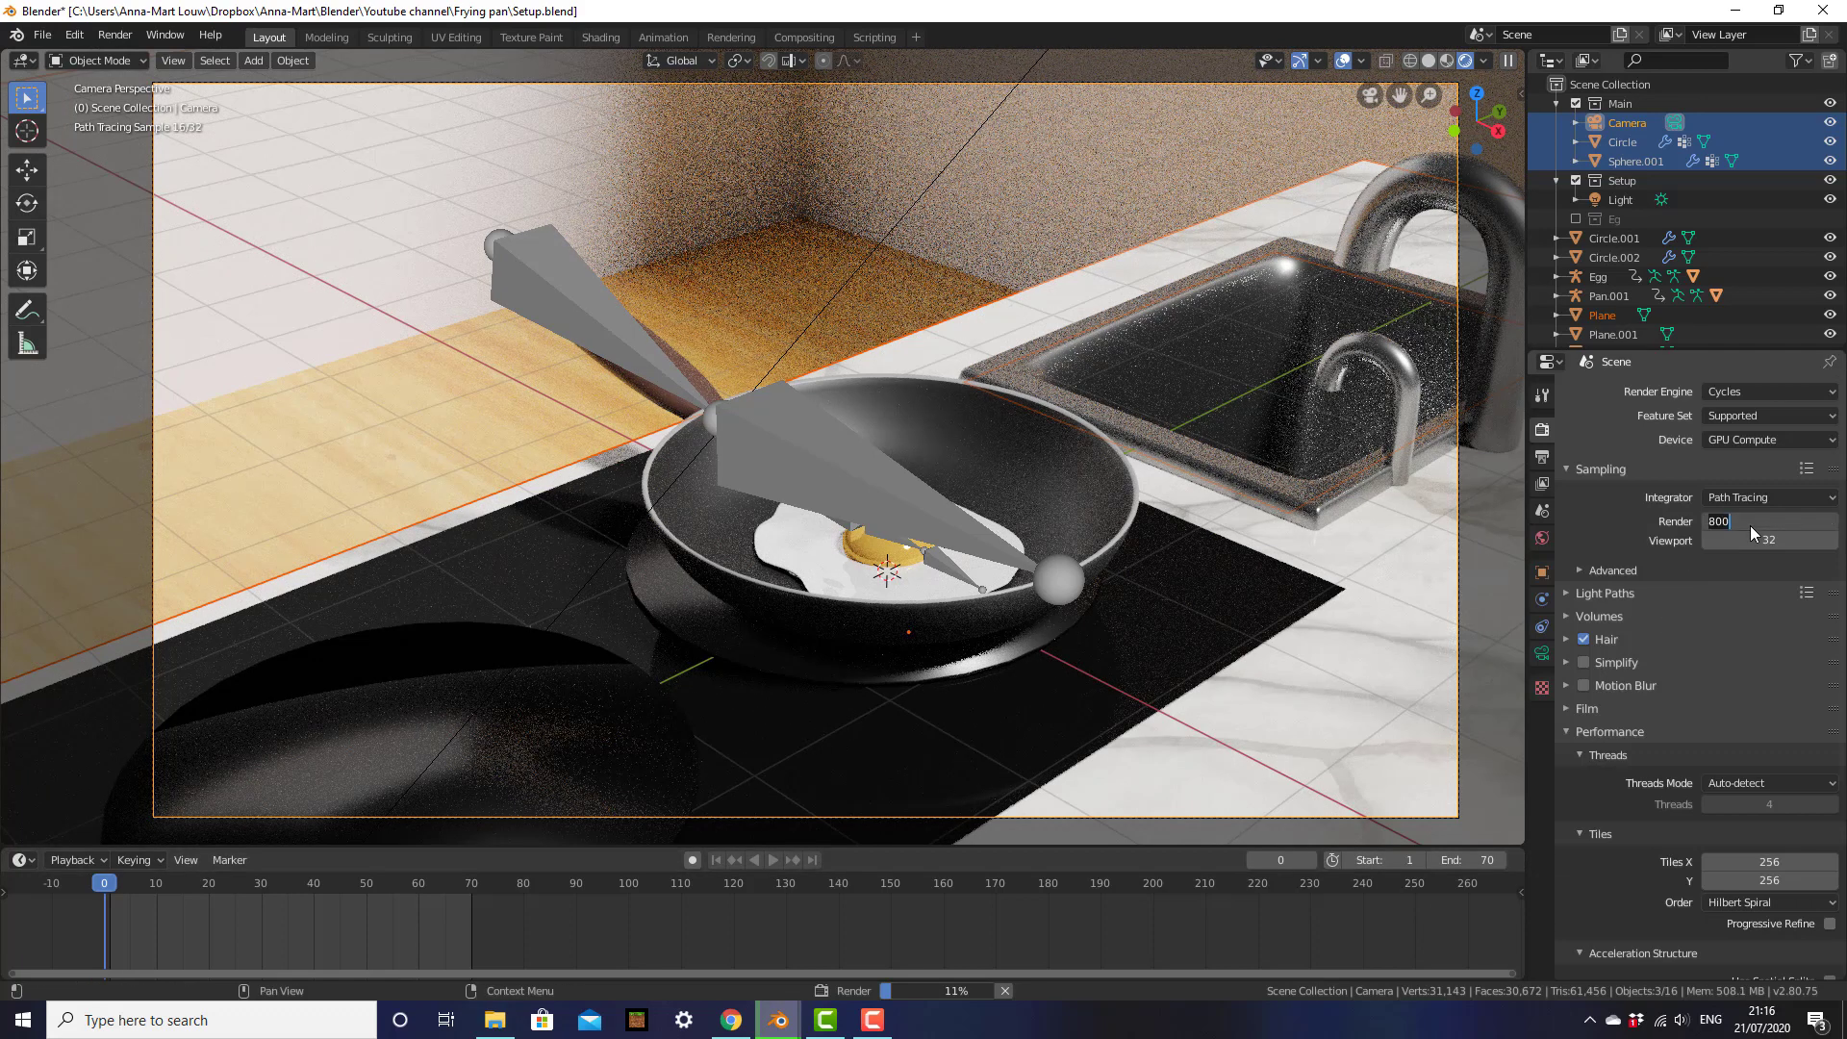
text(300)
key(Return)
click(1499, 553)
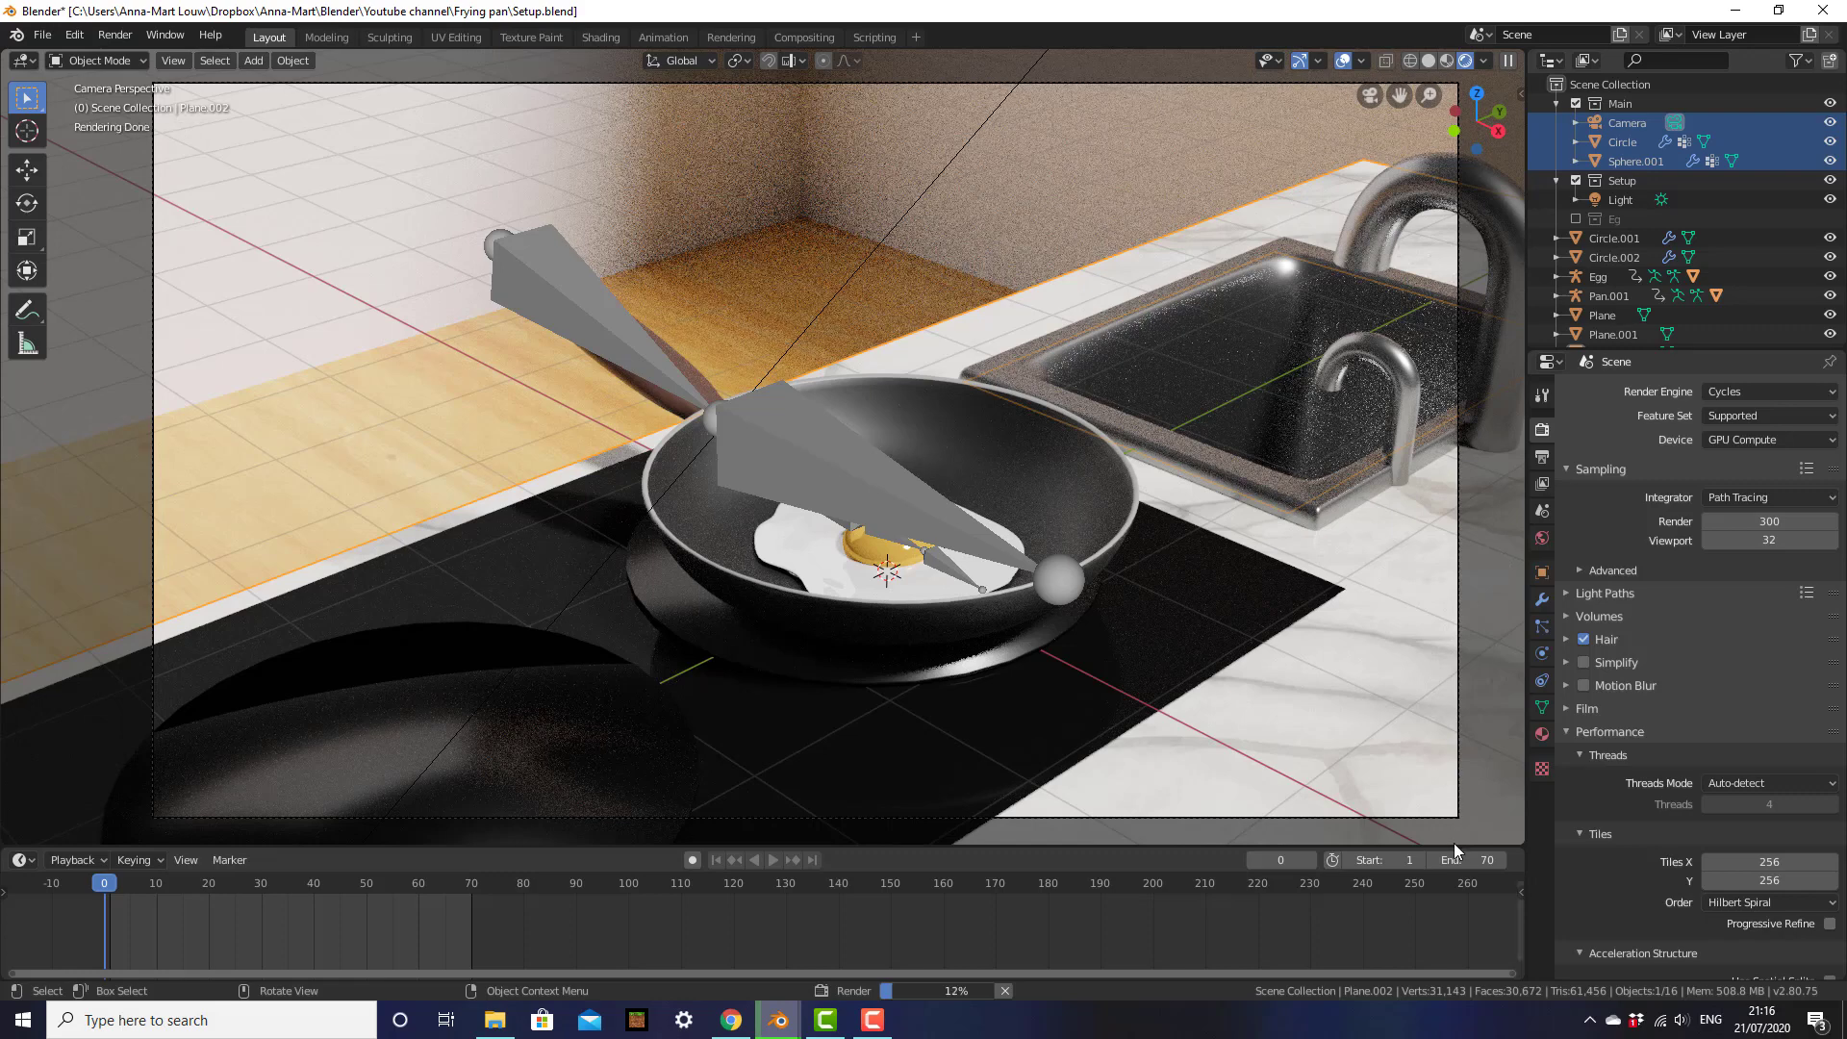
Choose PNG output saved to the Renders folder inside the Frying pan folder, and expand the Post Processing settings
click(1541, 458)
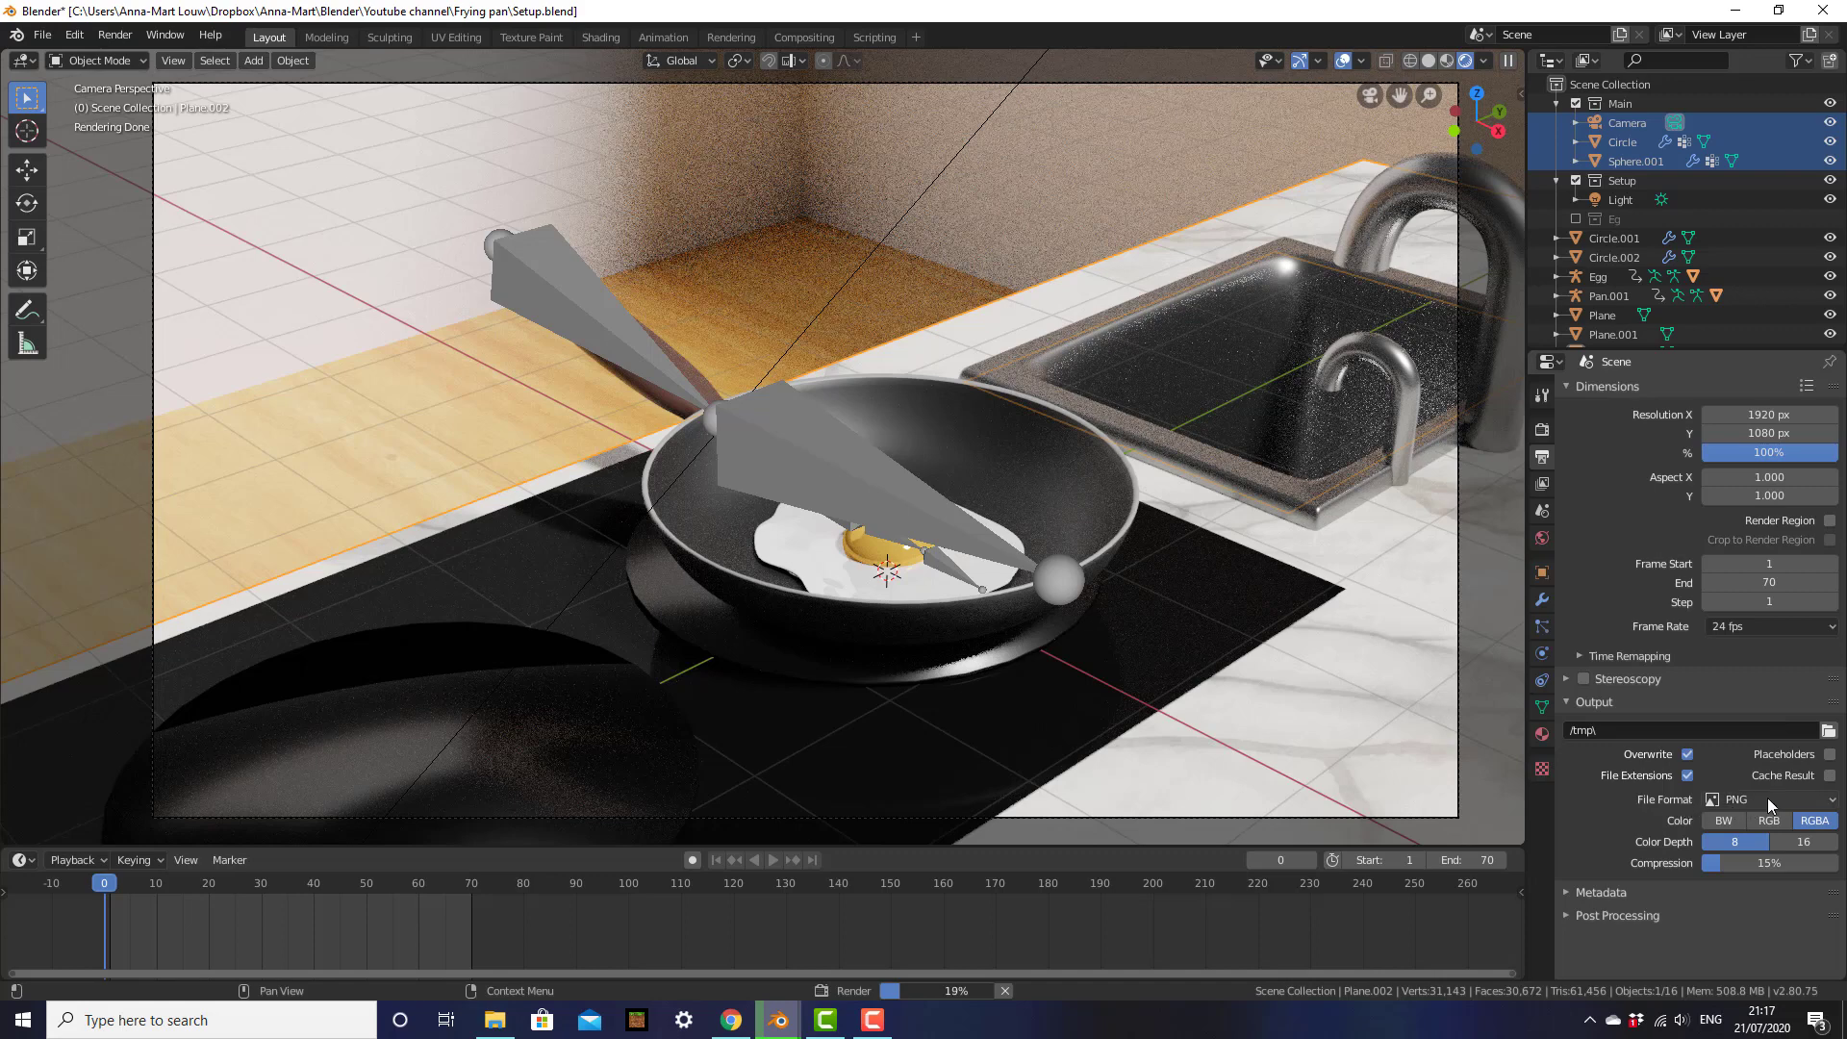
click(1813, 804)
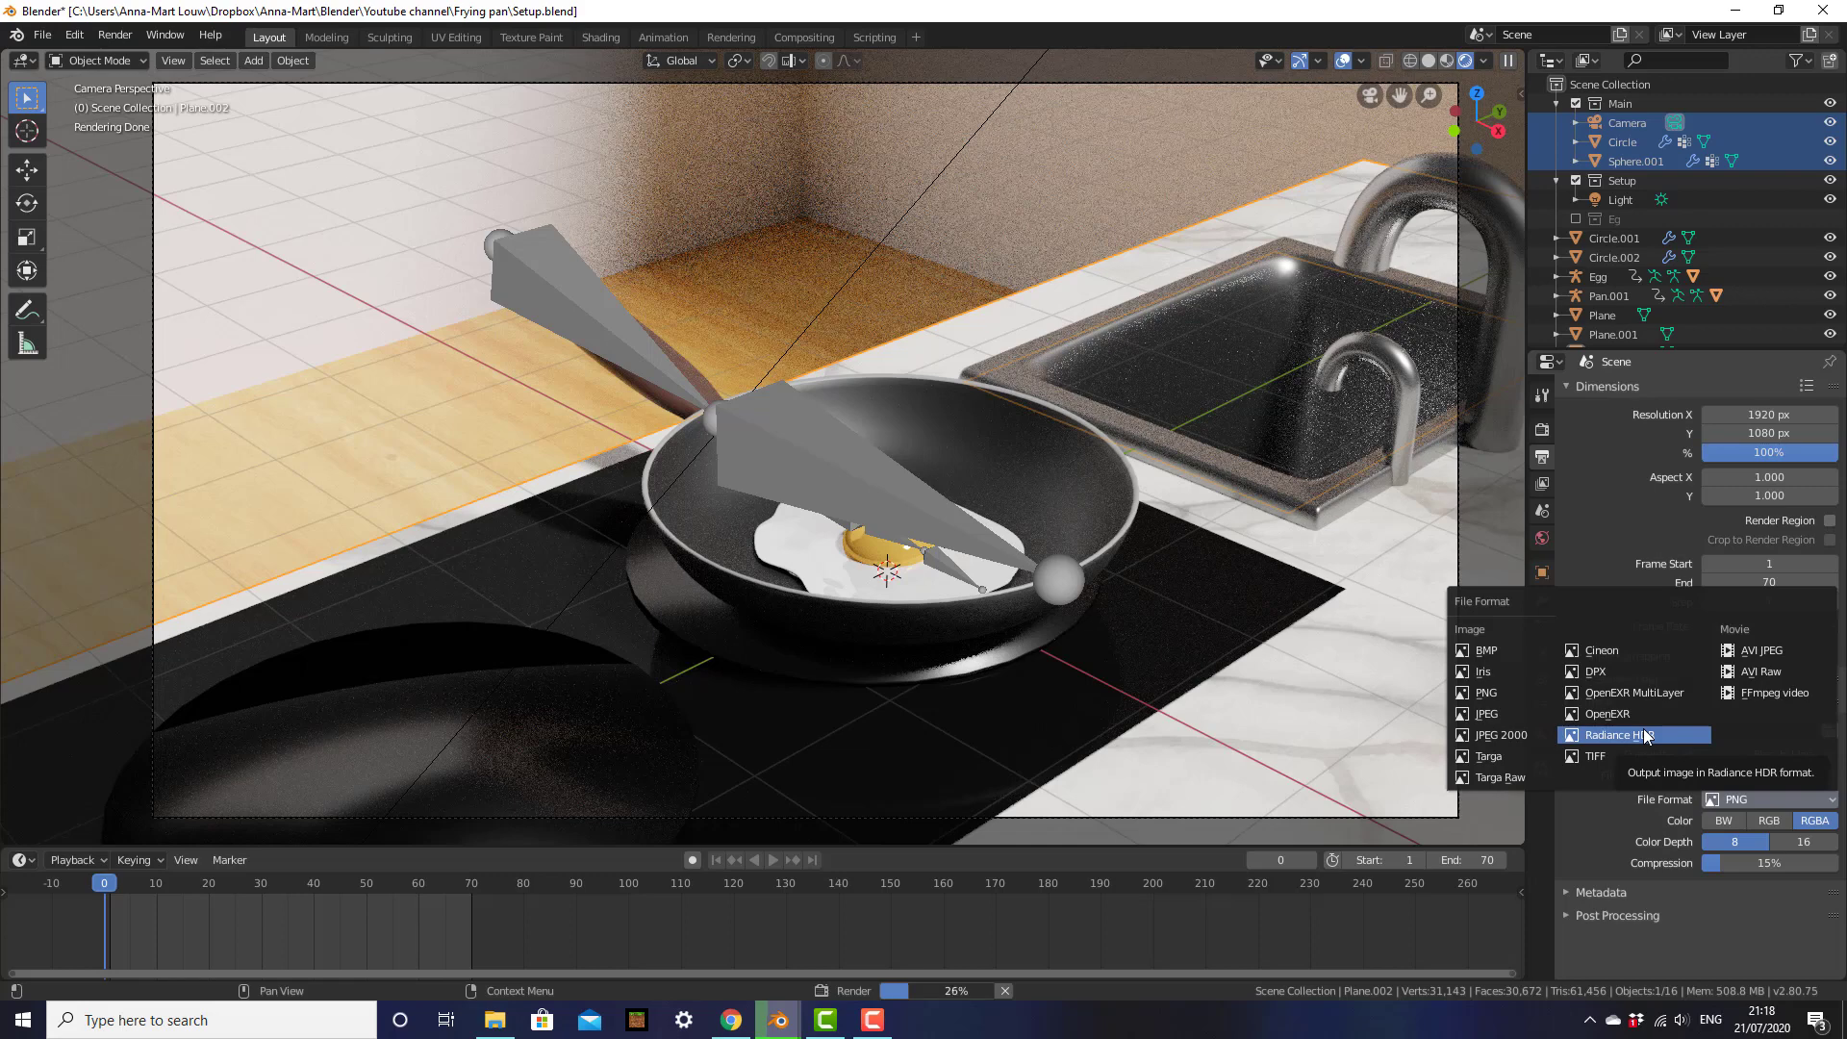
click(1482, 695)
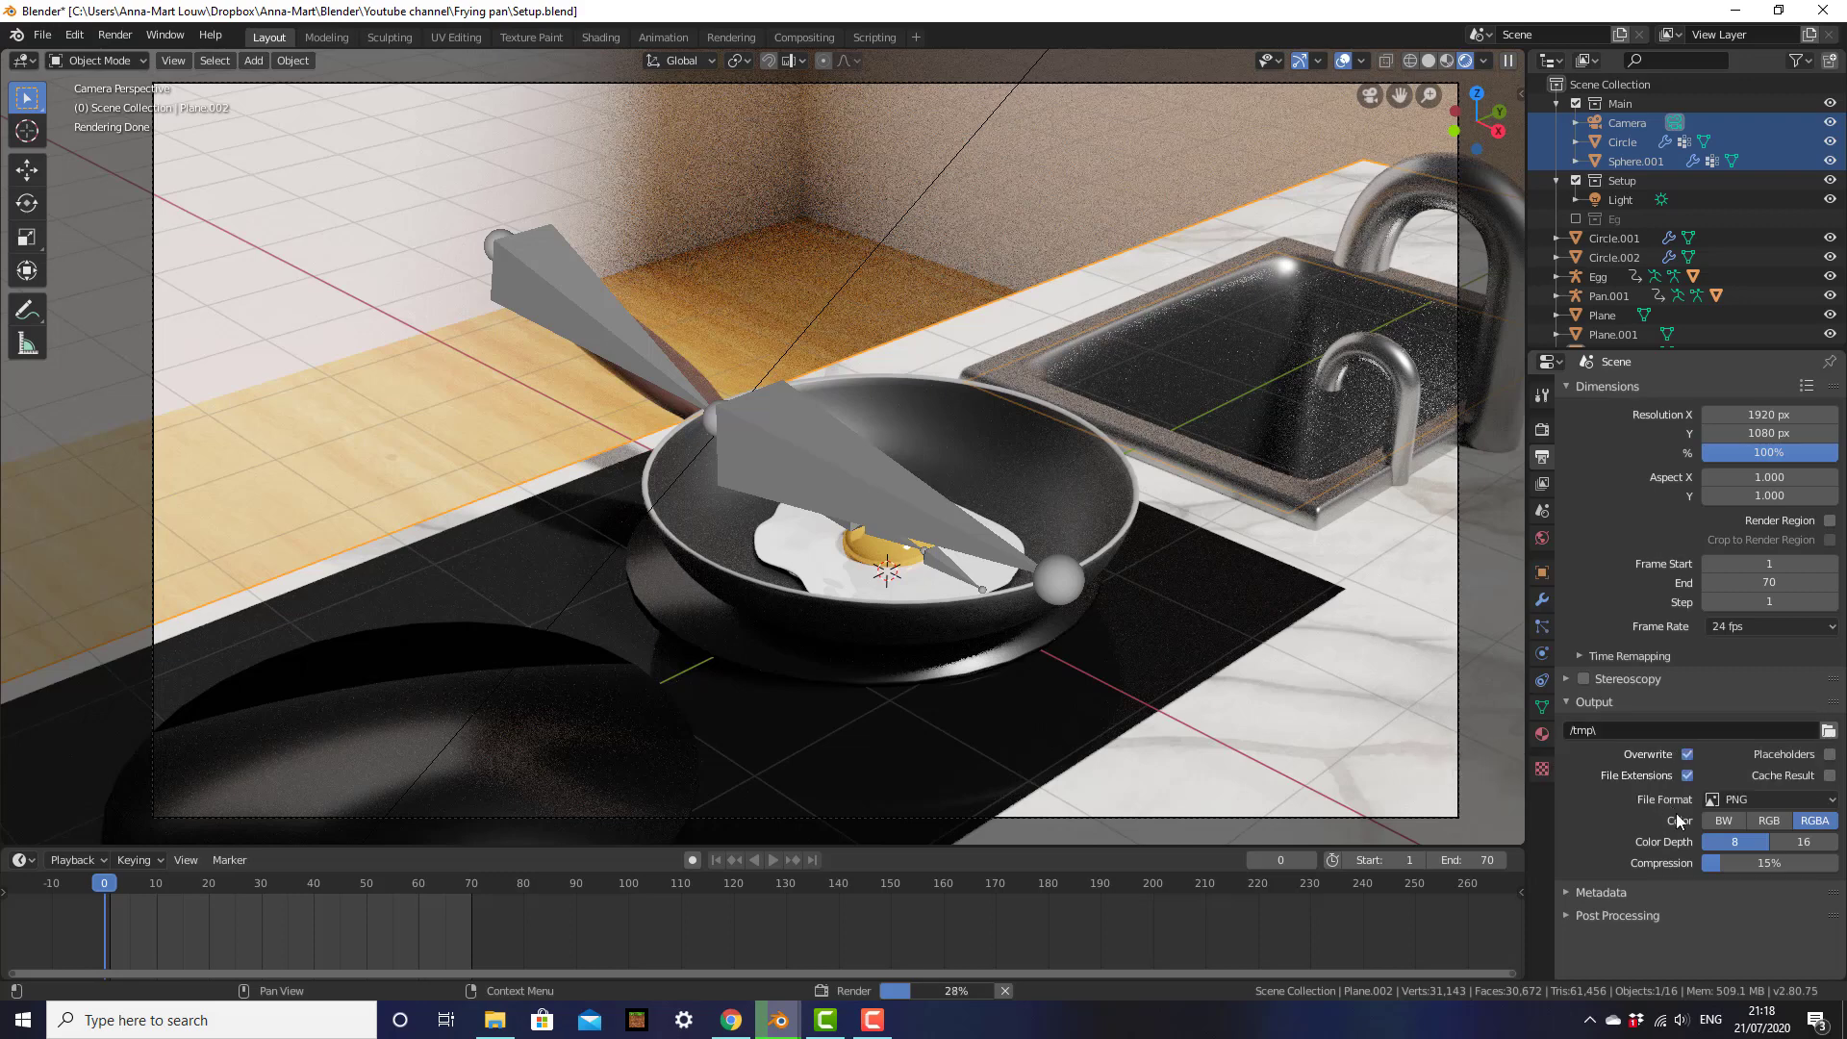
click(1828, 731)
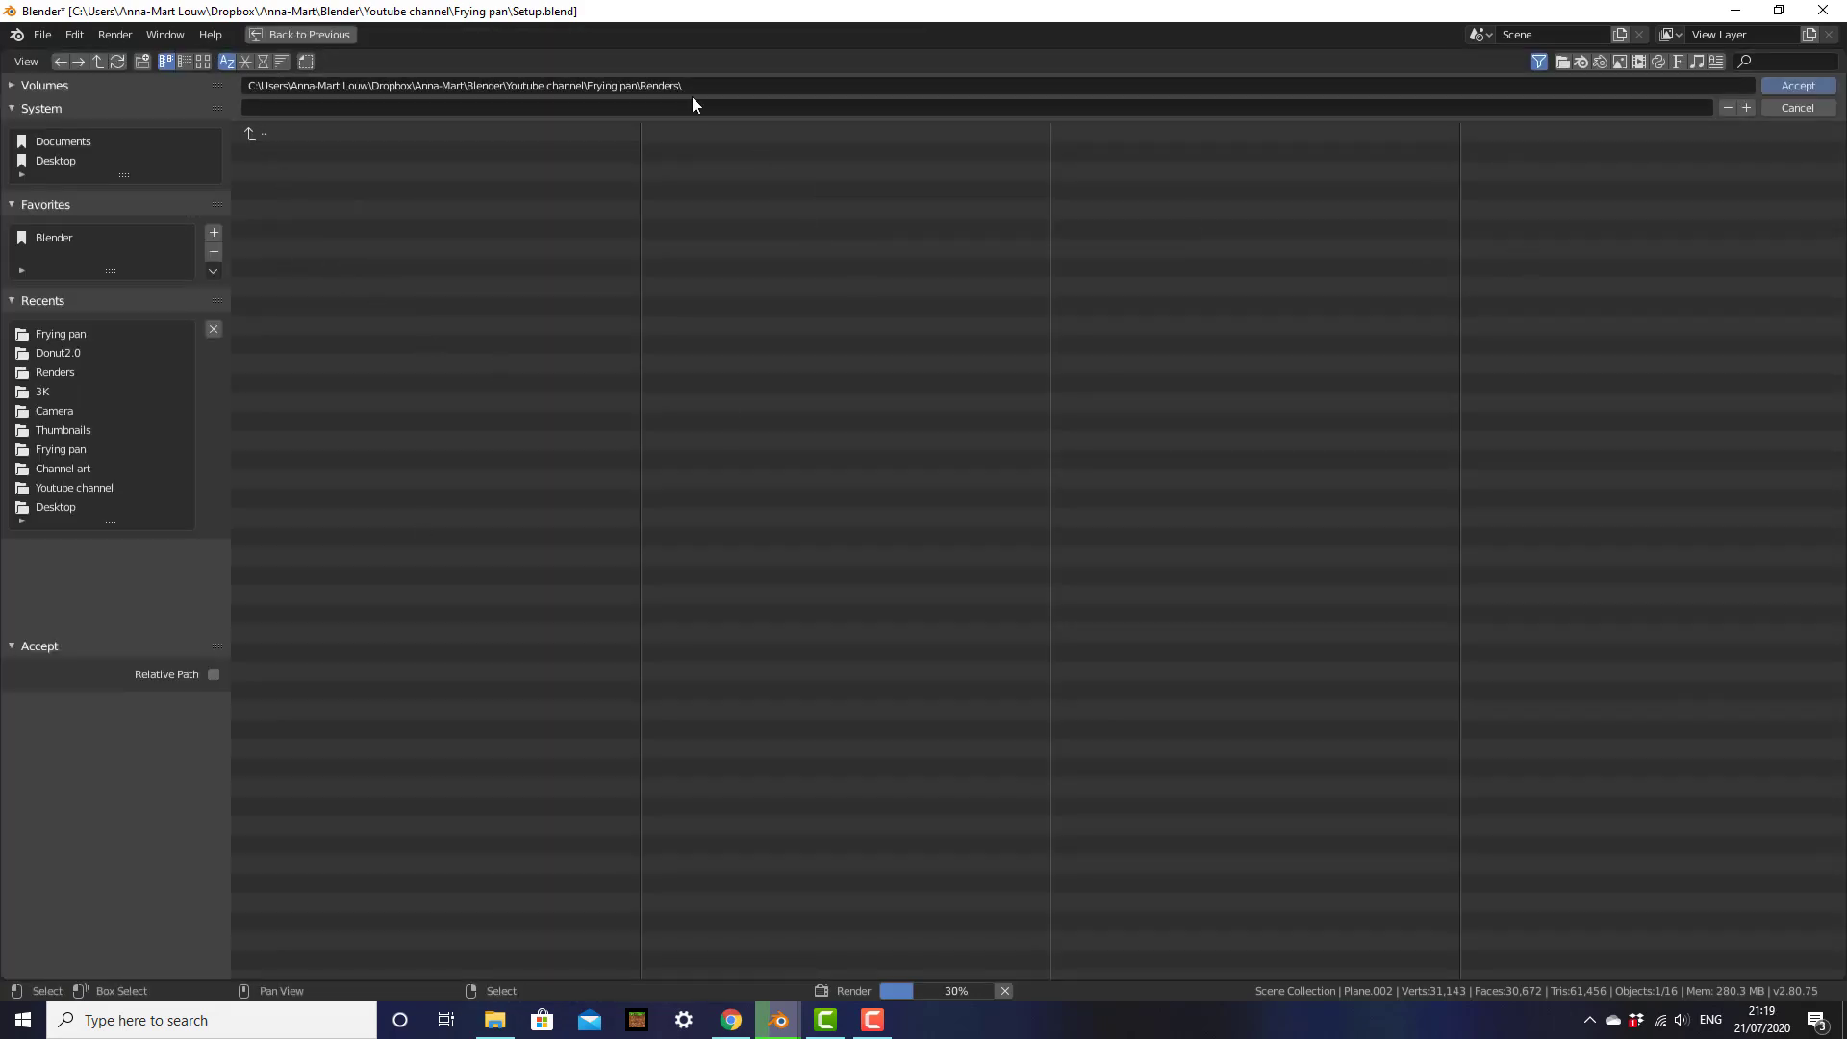
click(1787, 89)
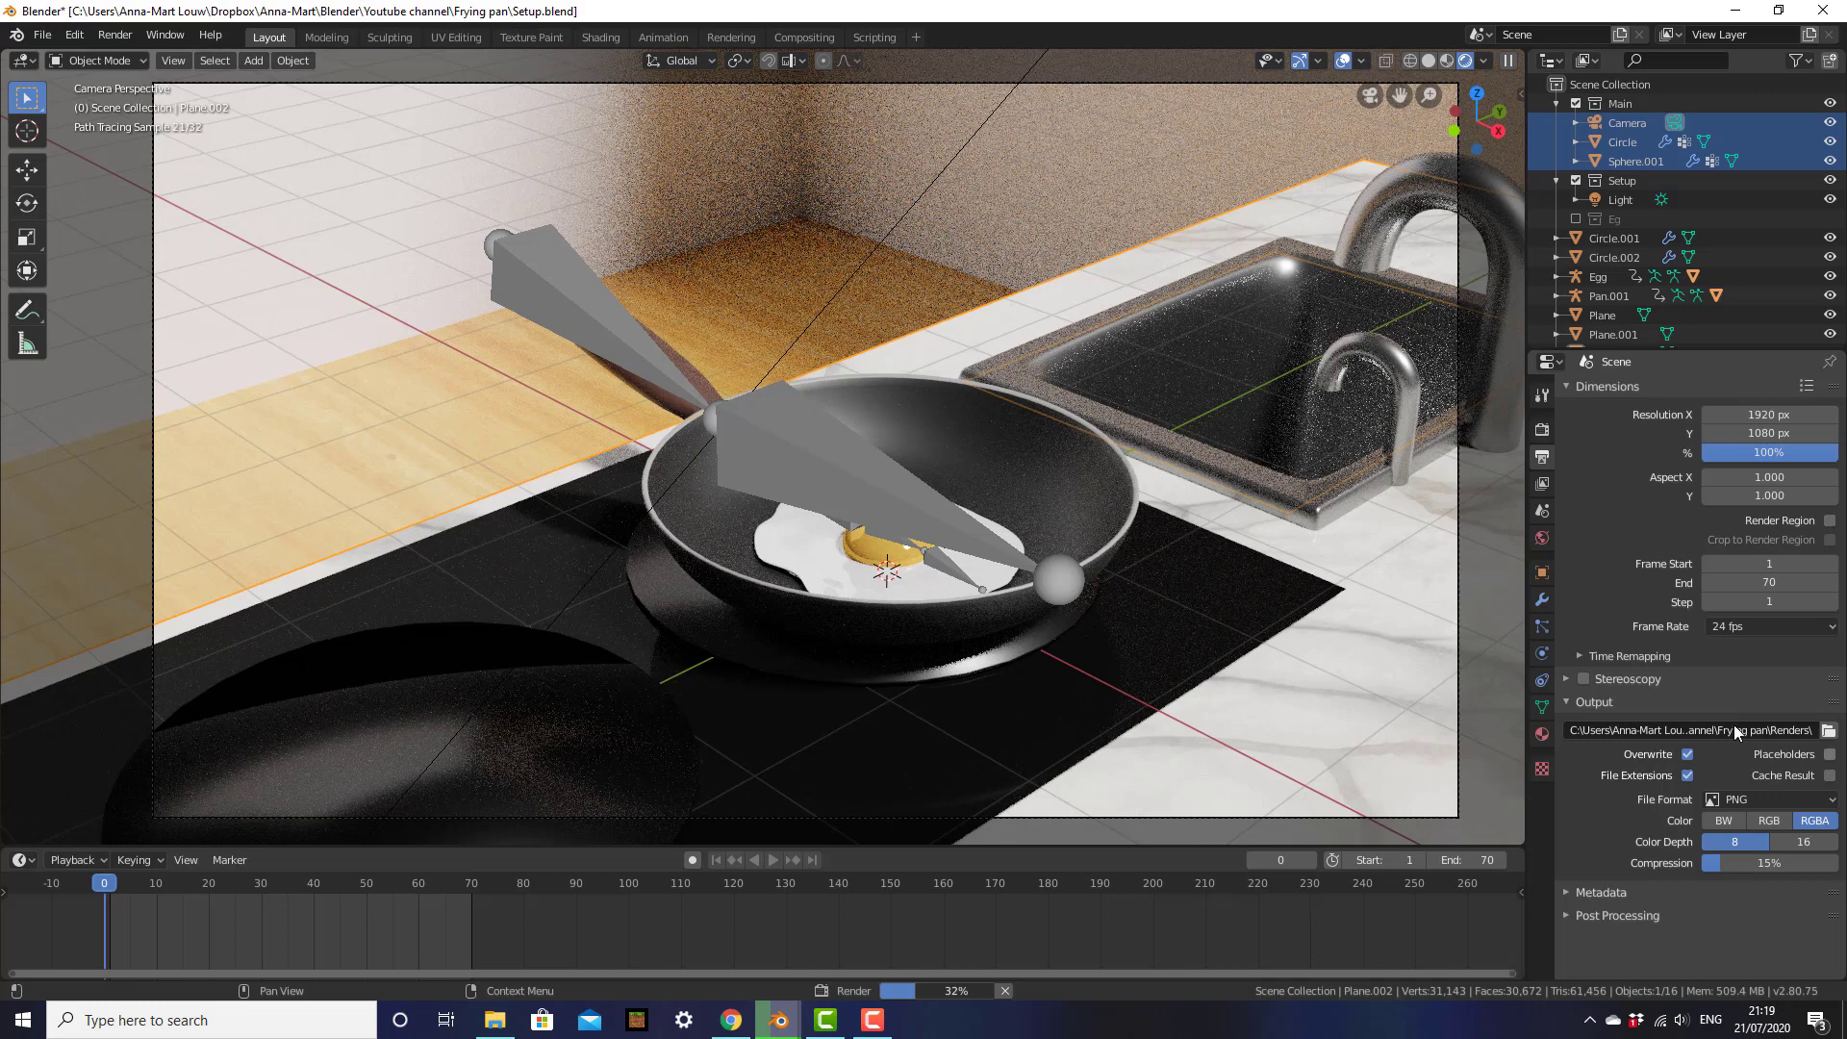
click(1659, 915)
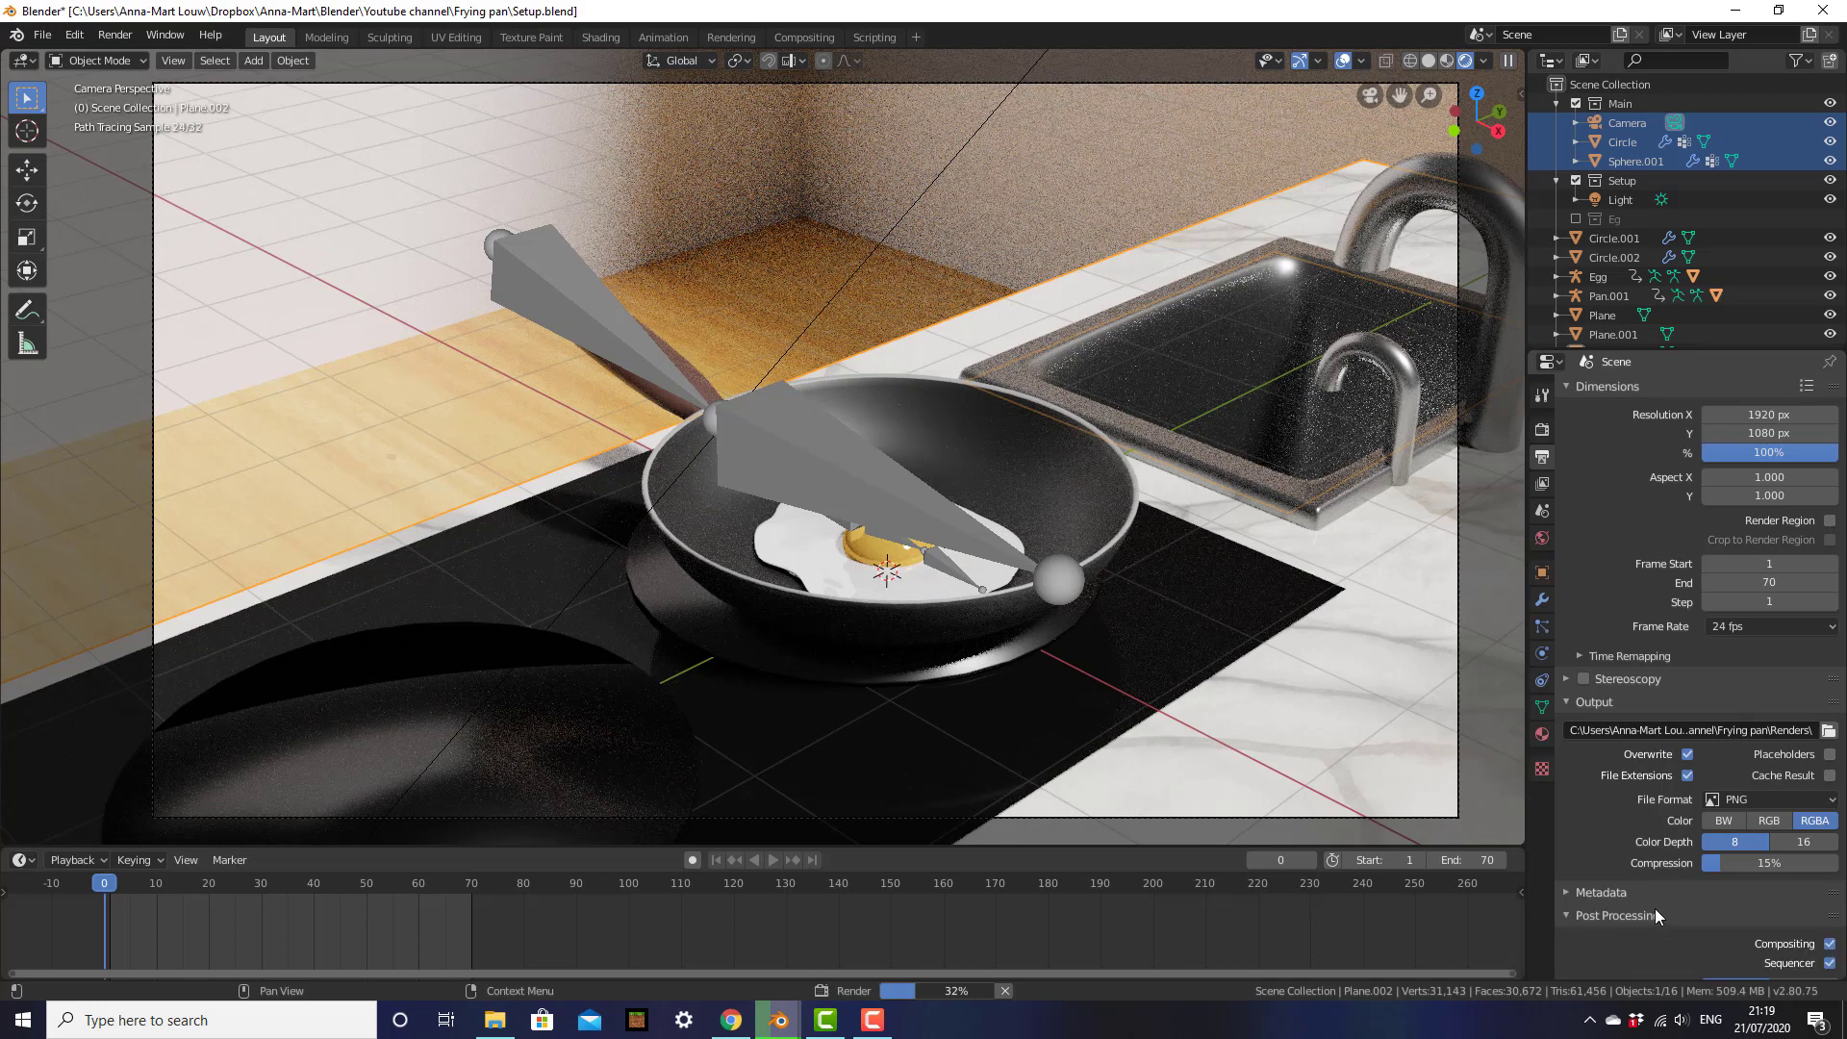
scroll(1655, 908, down, 1)
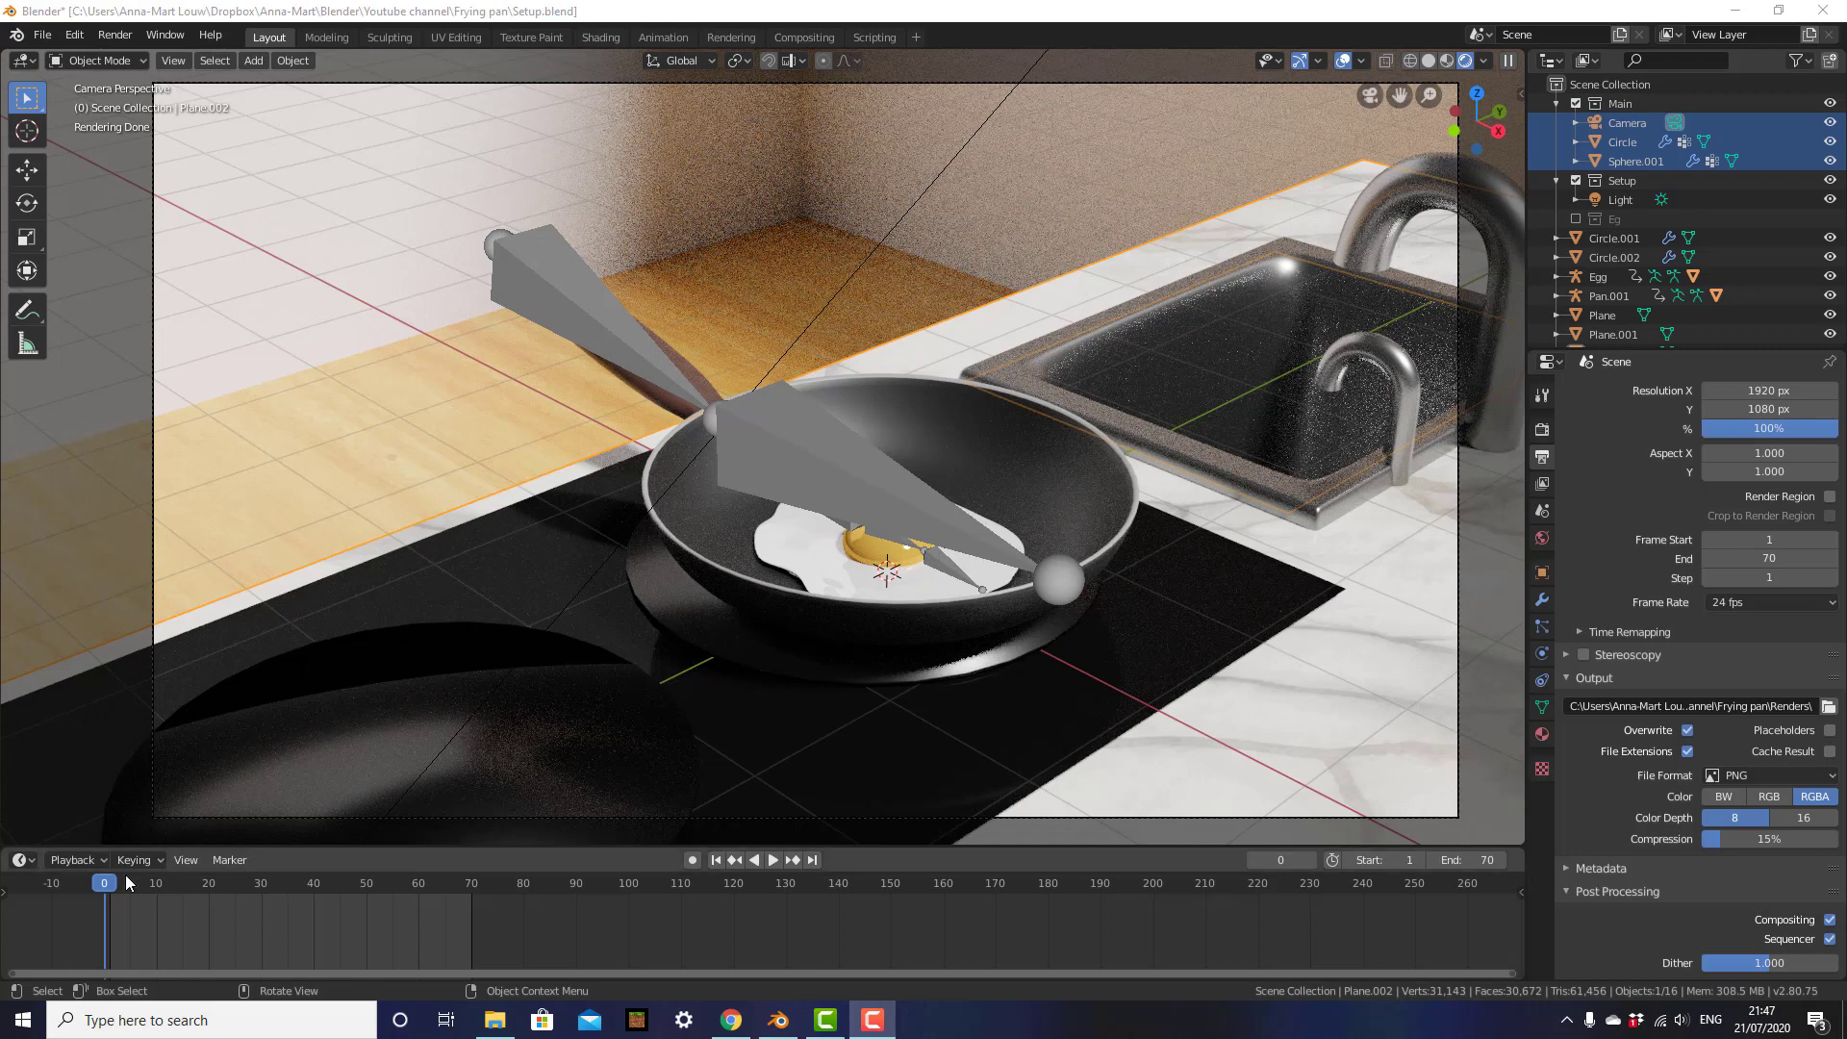
Select the black stove top and switch the viewport to solid shading
click(303, 633)
key(z)
click(595, 623)
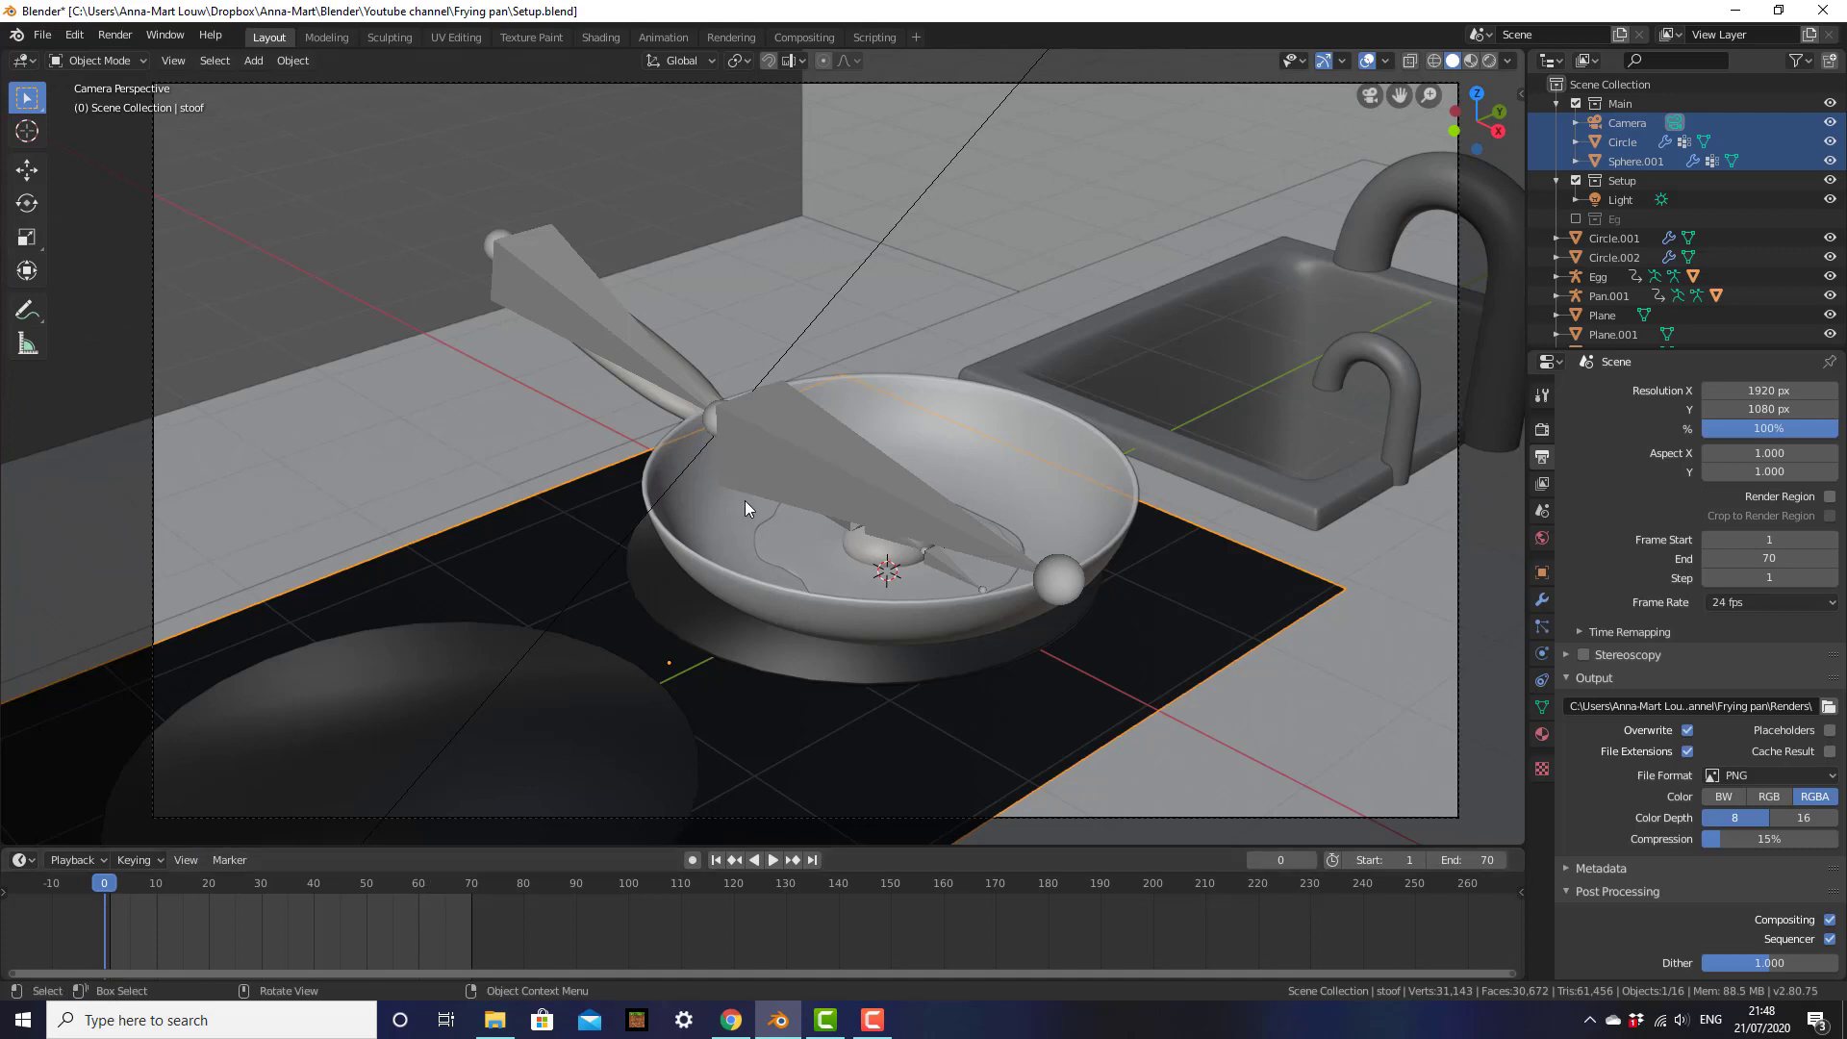
Step forward frame by frame through the pan and egg animation to frame 38 to check the motion
click(1243, 516)
key(Right)
key(Right)
key(Right)
key(Right)
key(Right)
key(Right)
key(Right)
key(Right)
key(Right)
key(Right)
key(Right)
key(Right)
key(Right)
key(Right)
key(Right)
key(Right)
key(Right)
key(Right)
key(Right)
key(Right)
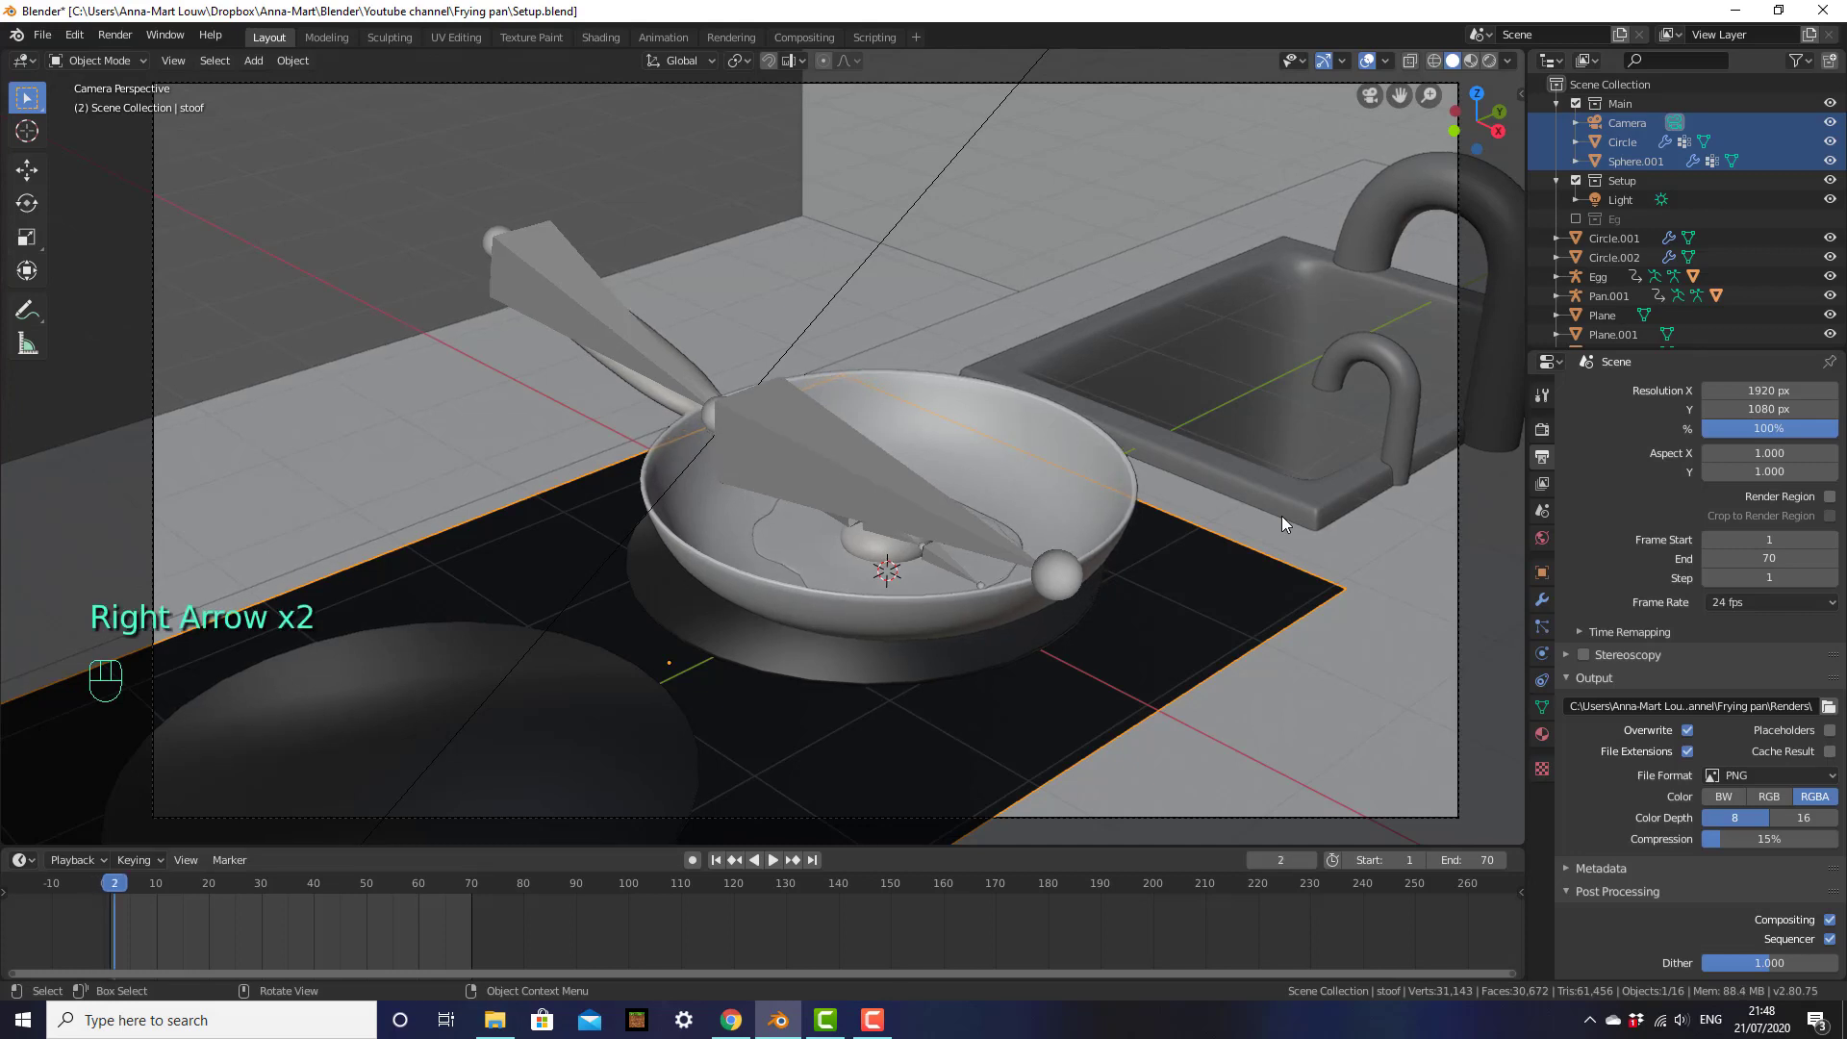
key(Right)
key(Right)
key(Right)
key(Right)
key(Right)
key(Right)
key(Right)
key(Right)
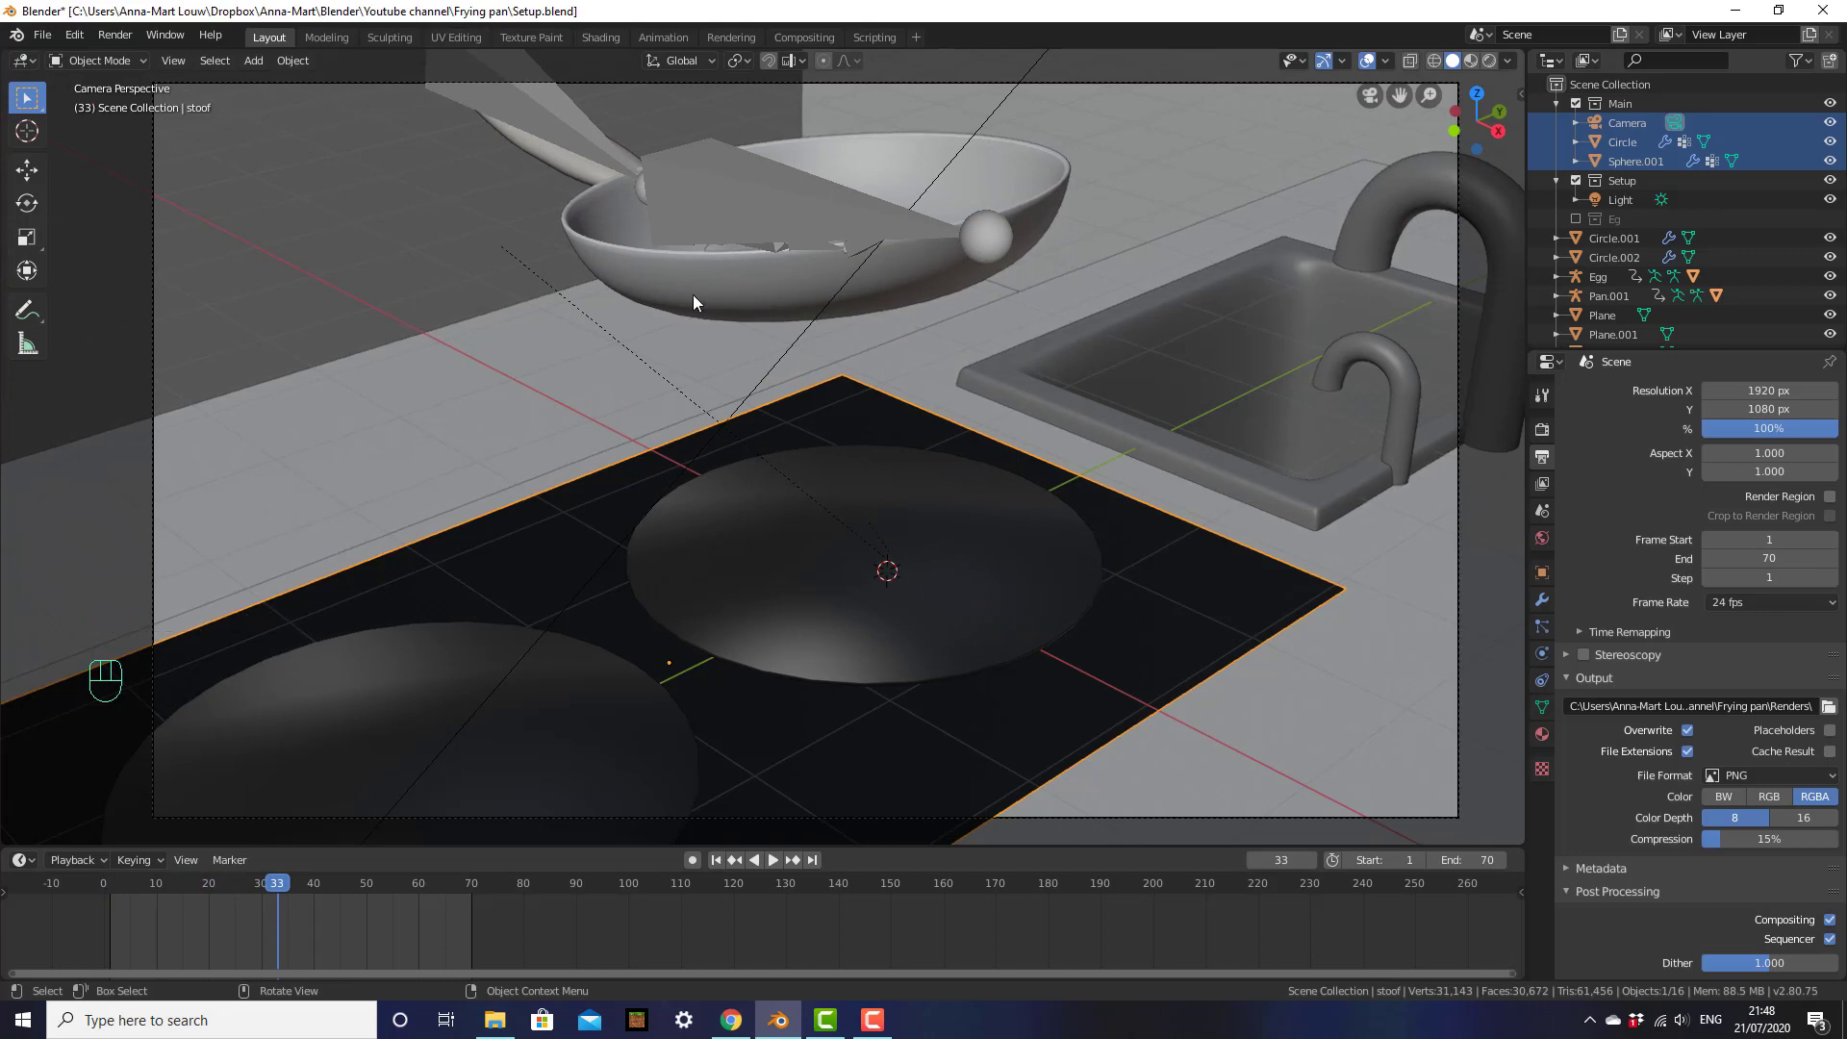
key(Right)
key(Right)
key(Right)
key(Right)
key(Right)
key(Right)
key(Right)
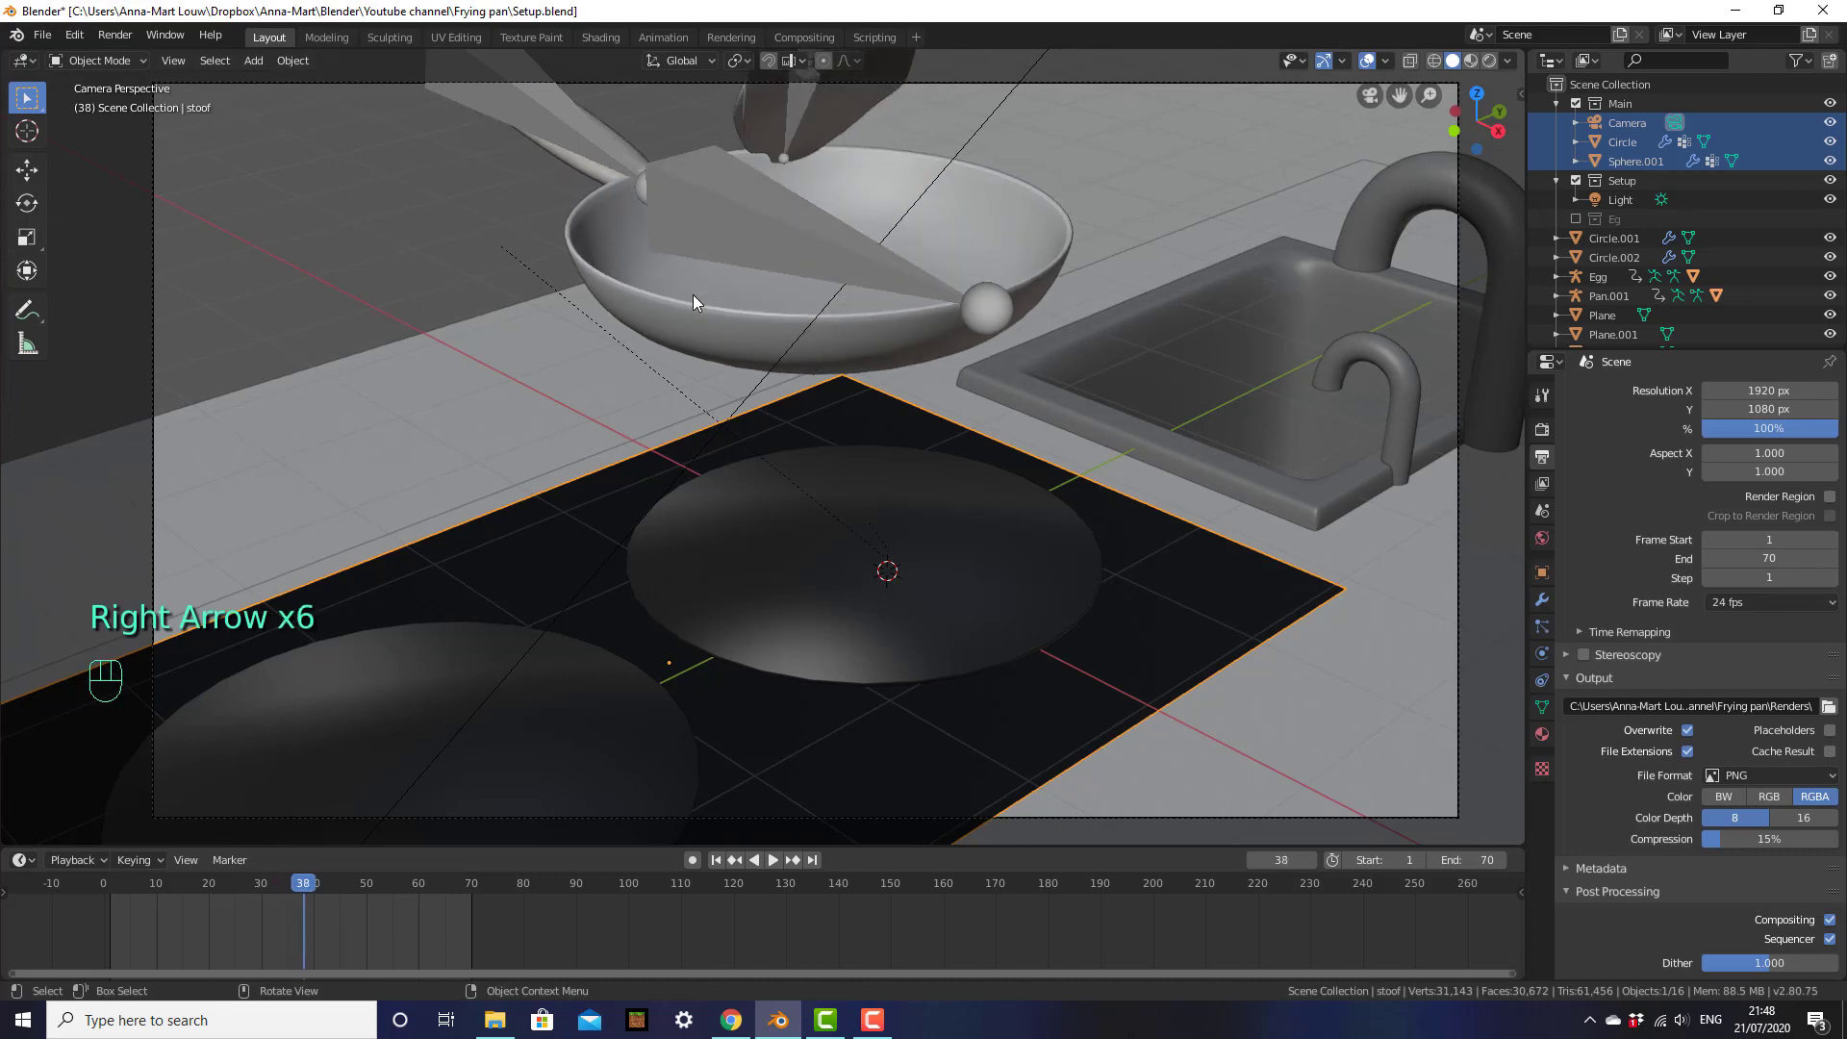
Select the camera, raise it to frame the flipping egg, and pull it back along its local Z axis
click(1080, 826)
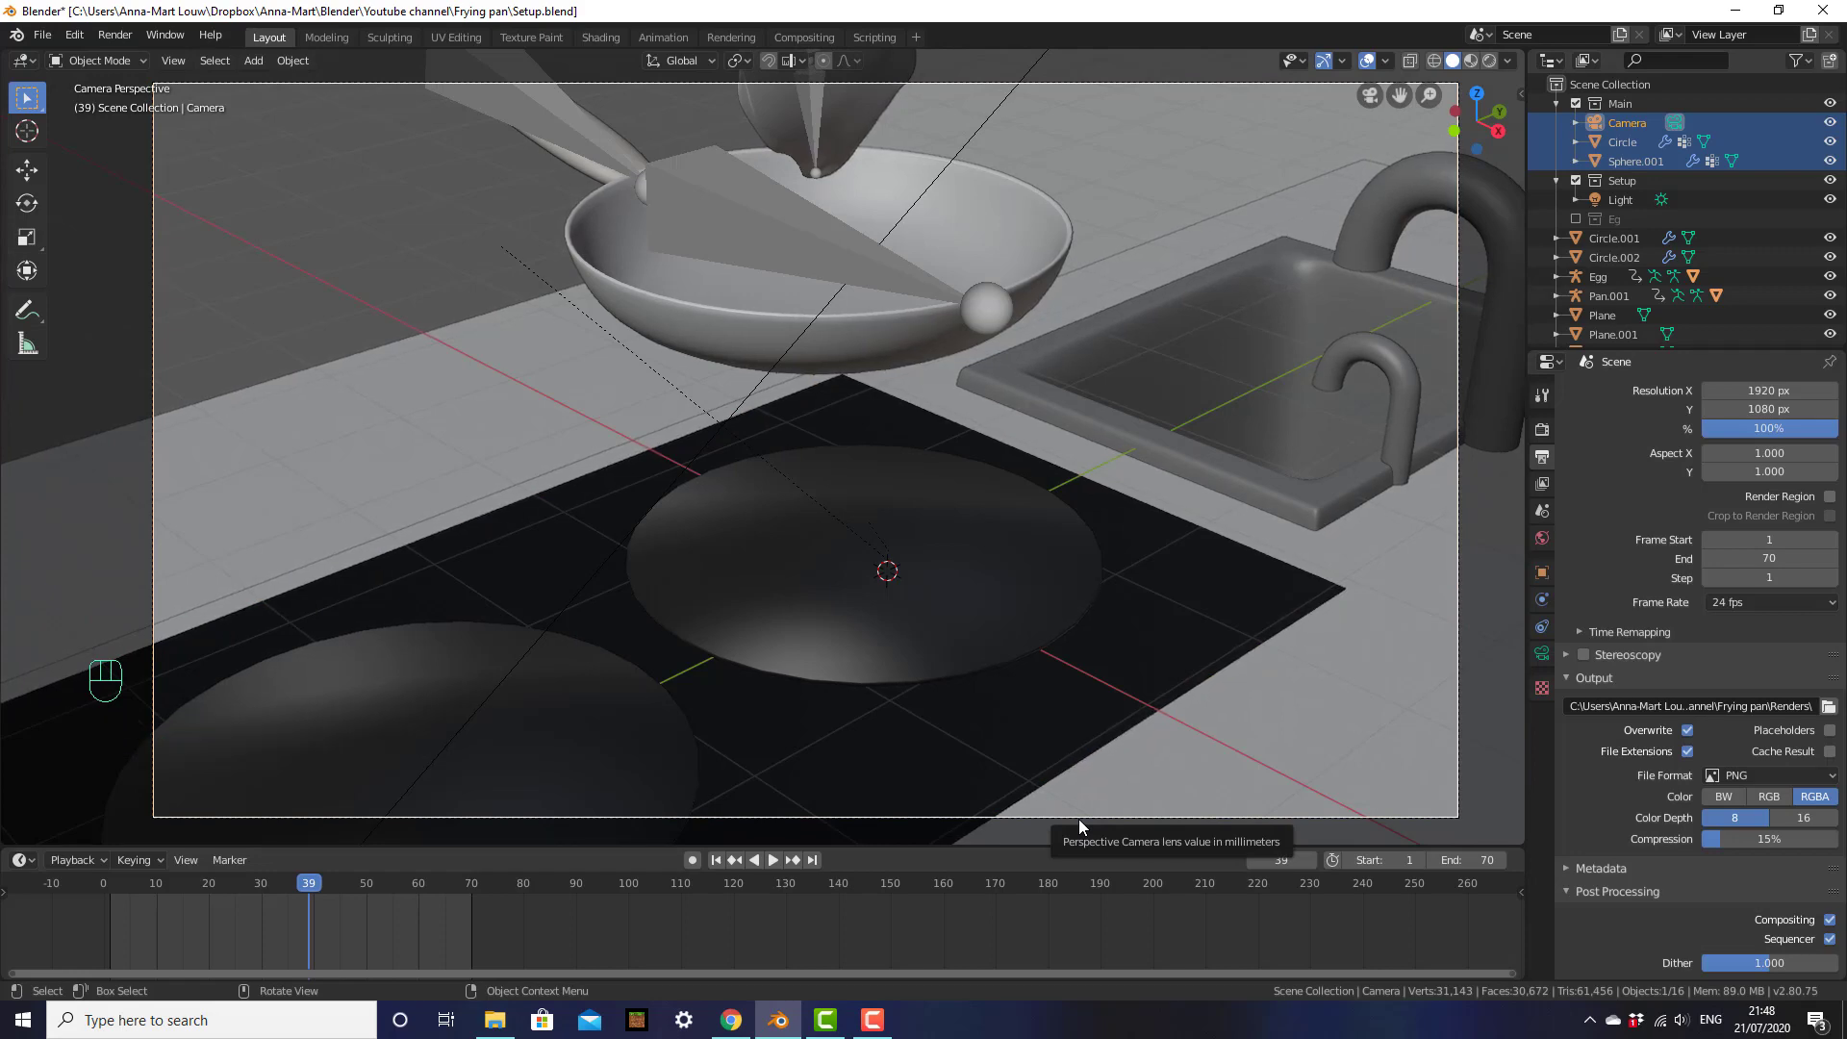
key(g)
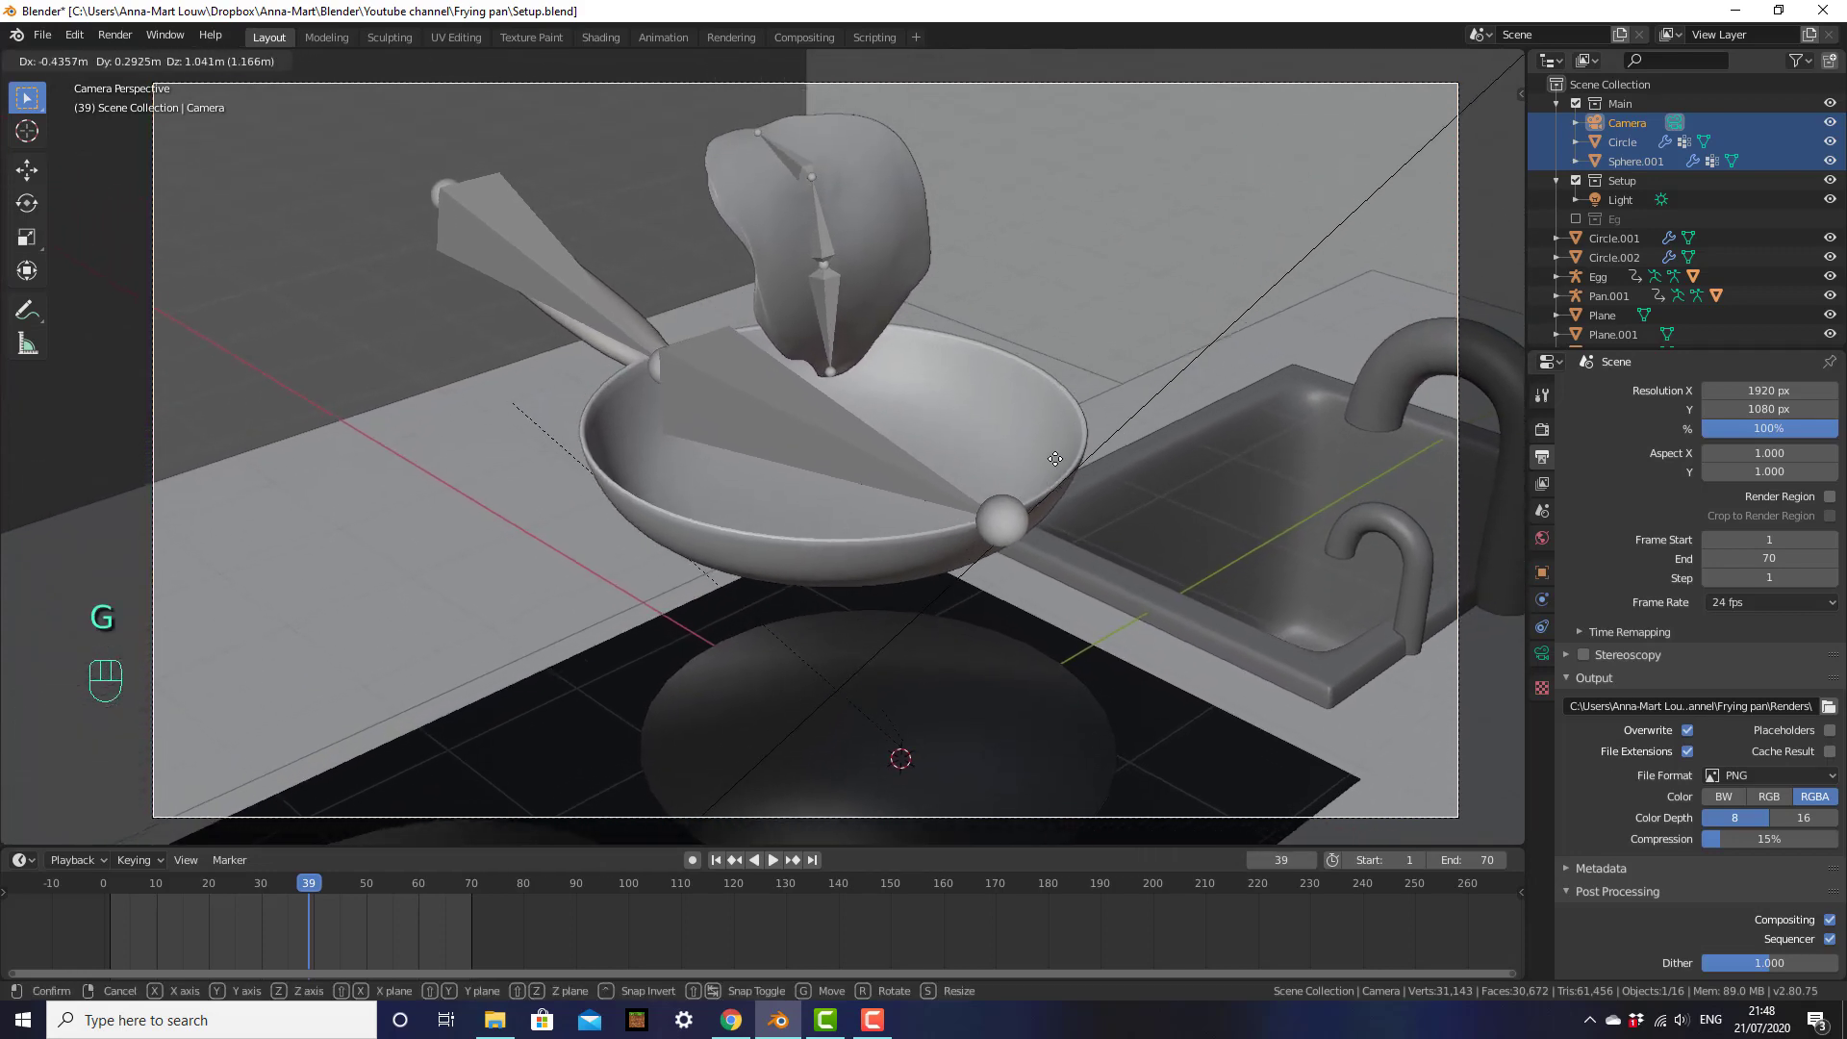
click(1058, 487)
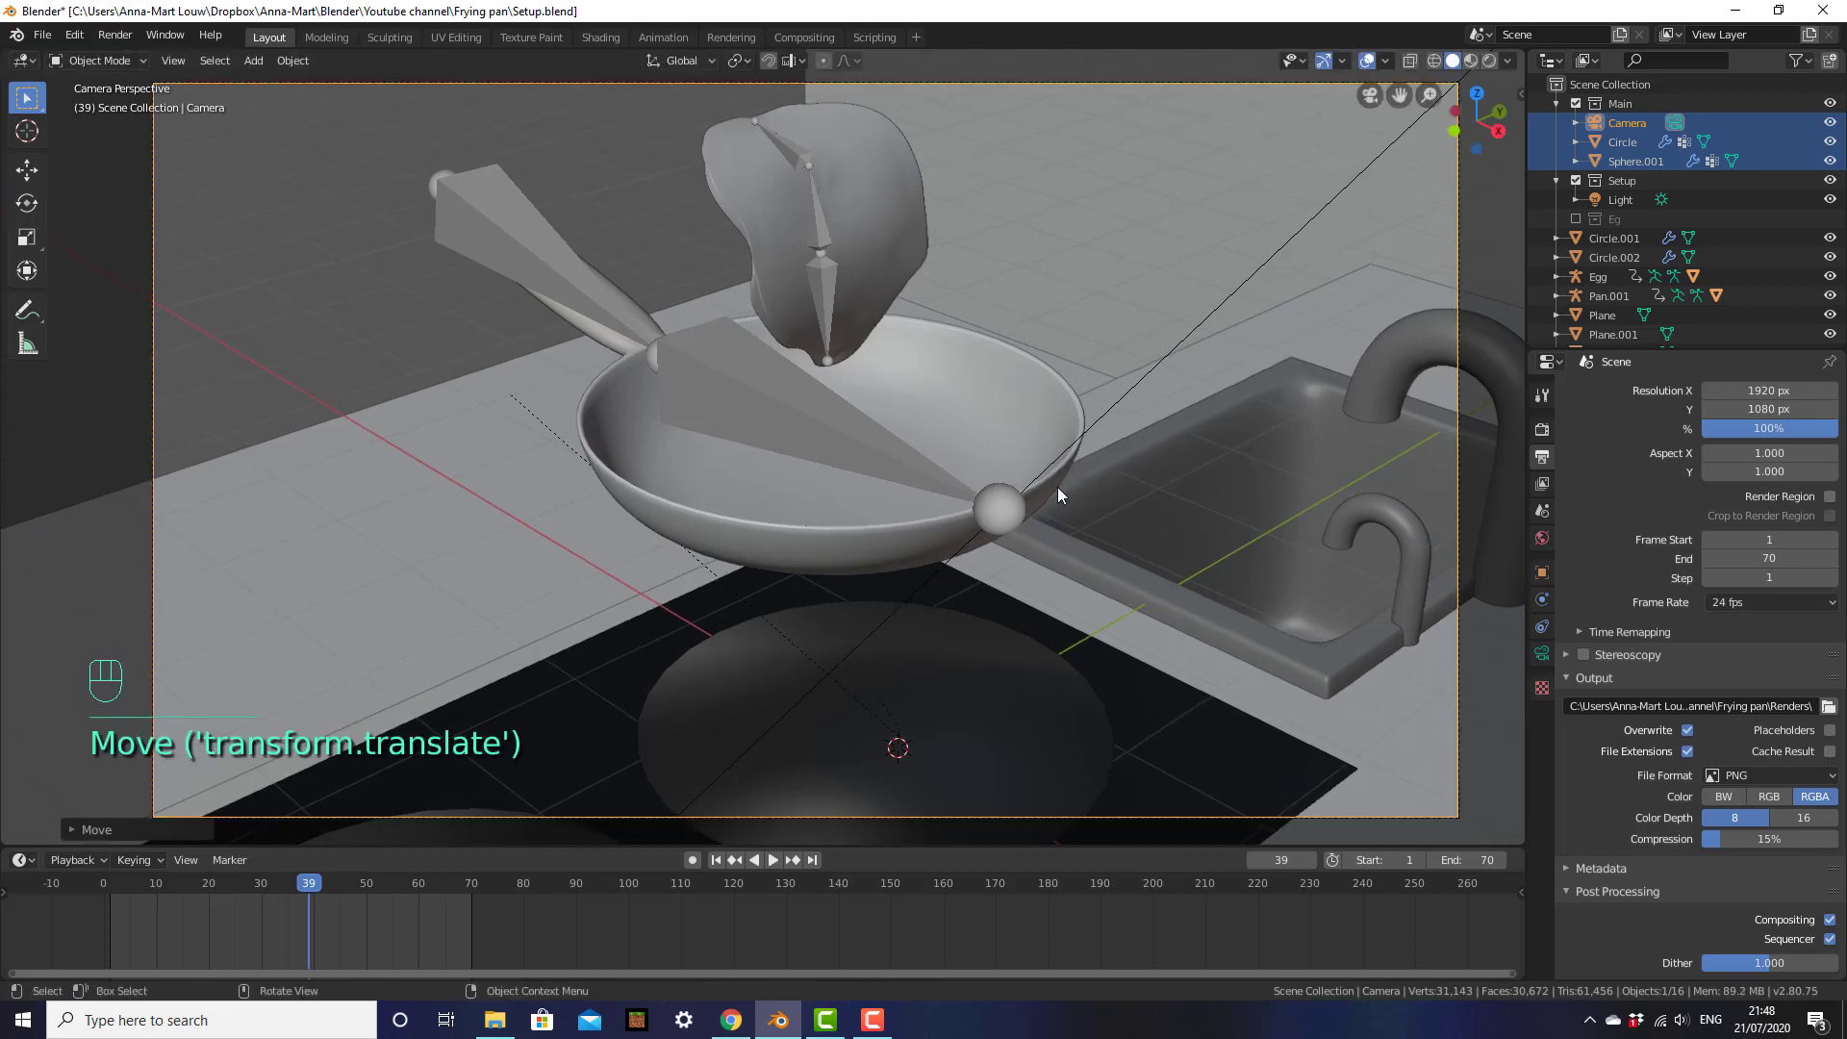
key(g)
key(z)
key(z)
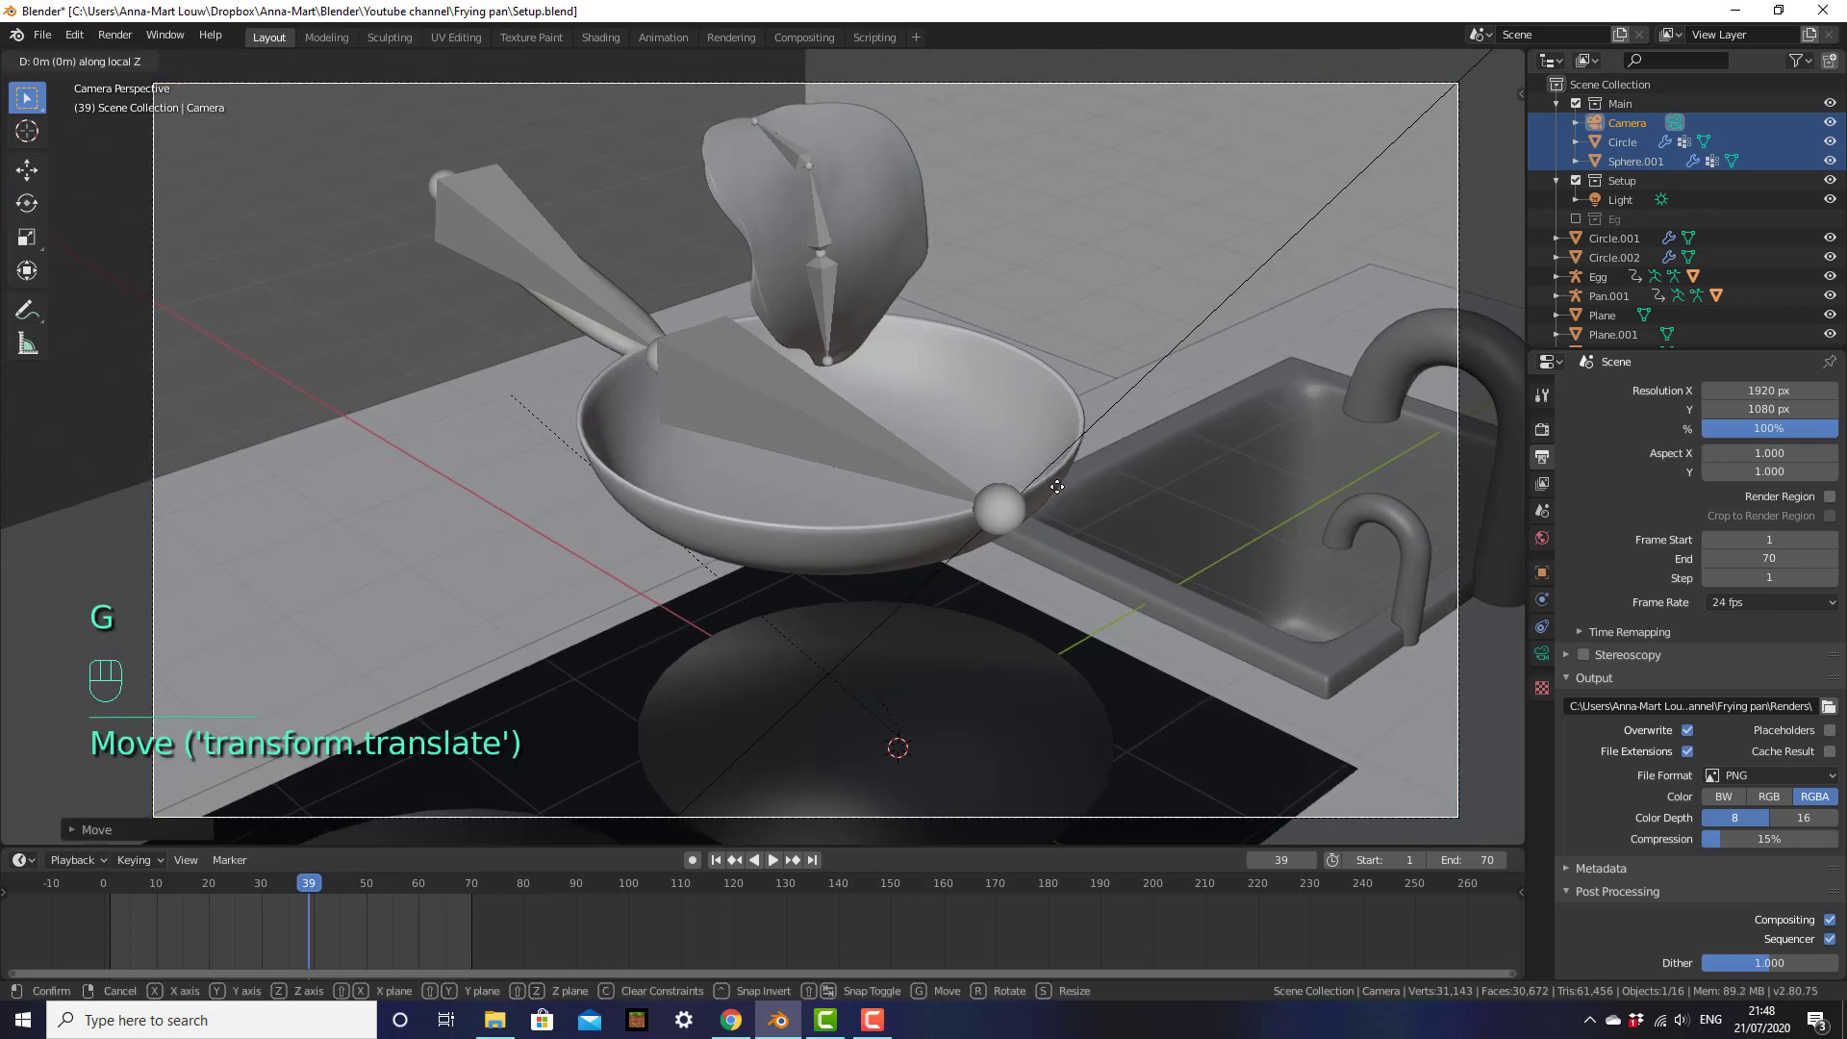
click(1104, 699)
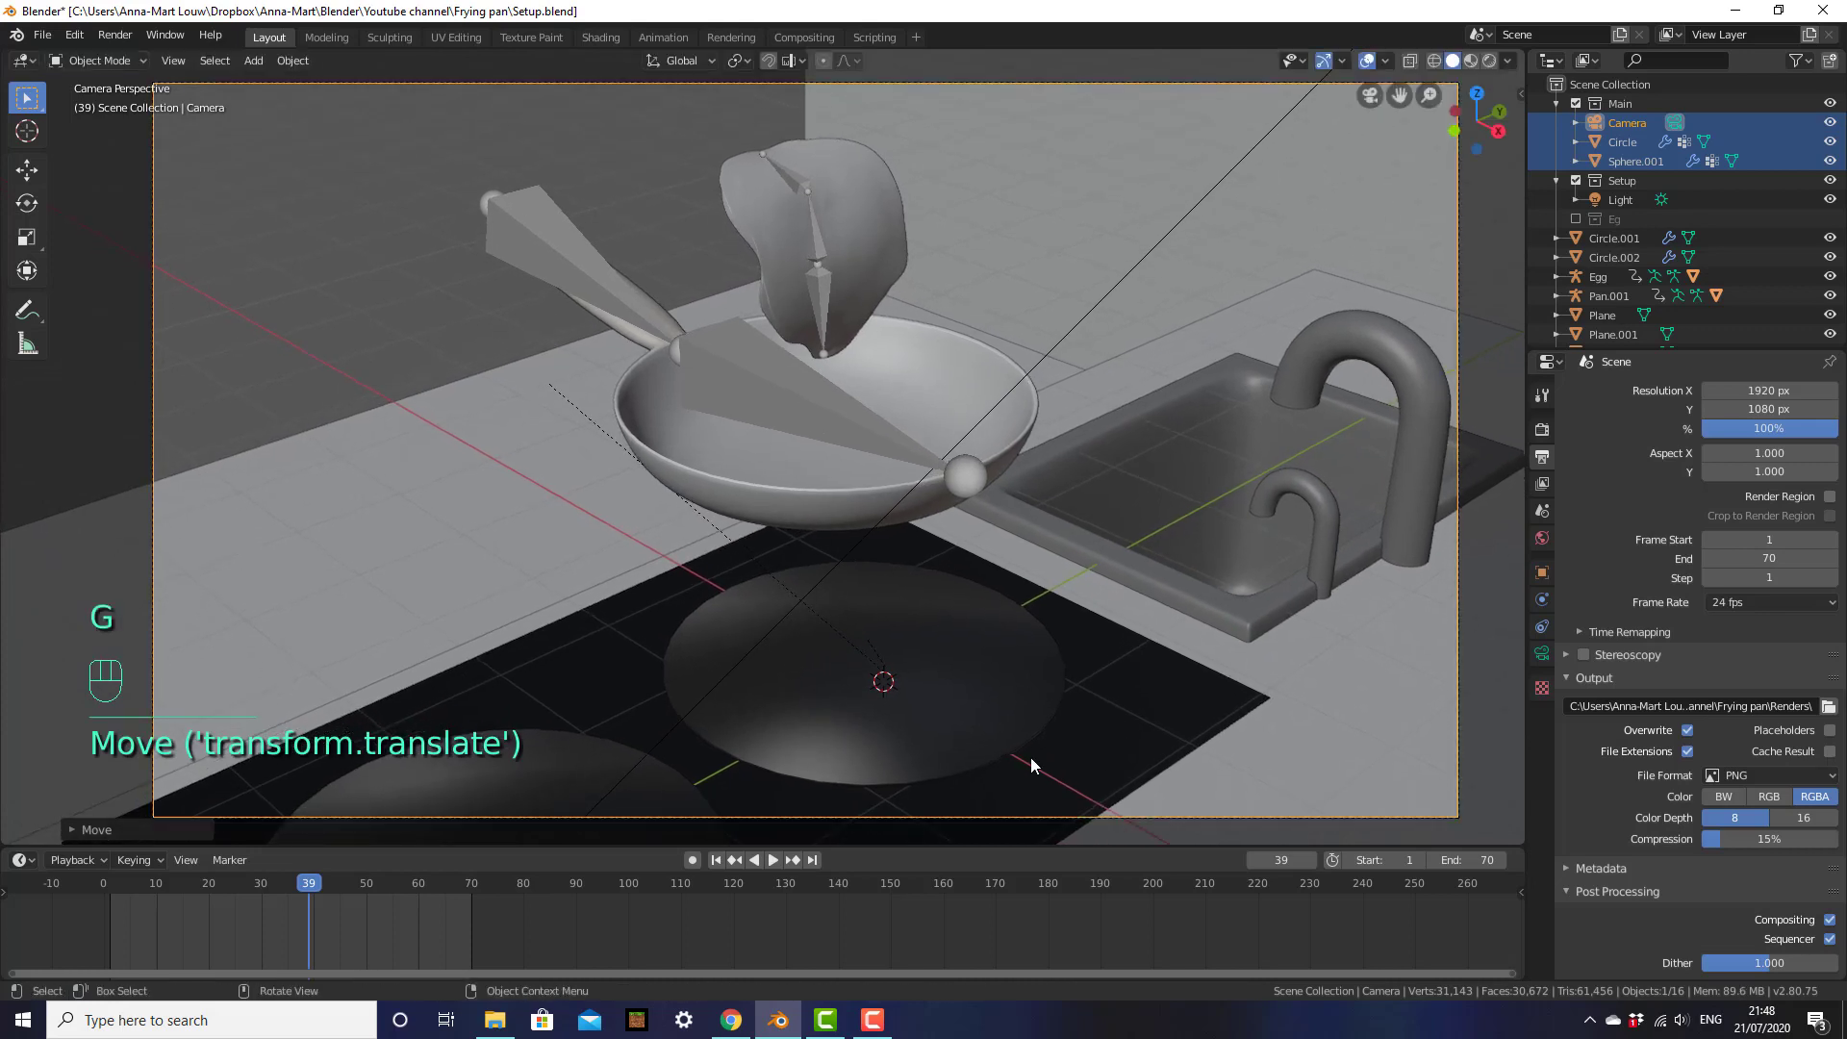
Step frame by frame from frame 0 to the end of the animation to check that the pan and egg stay in frame
click(103, 883)
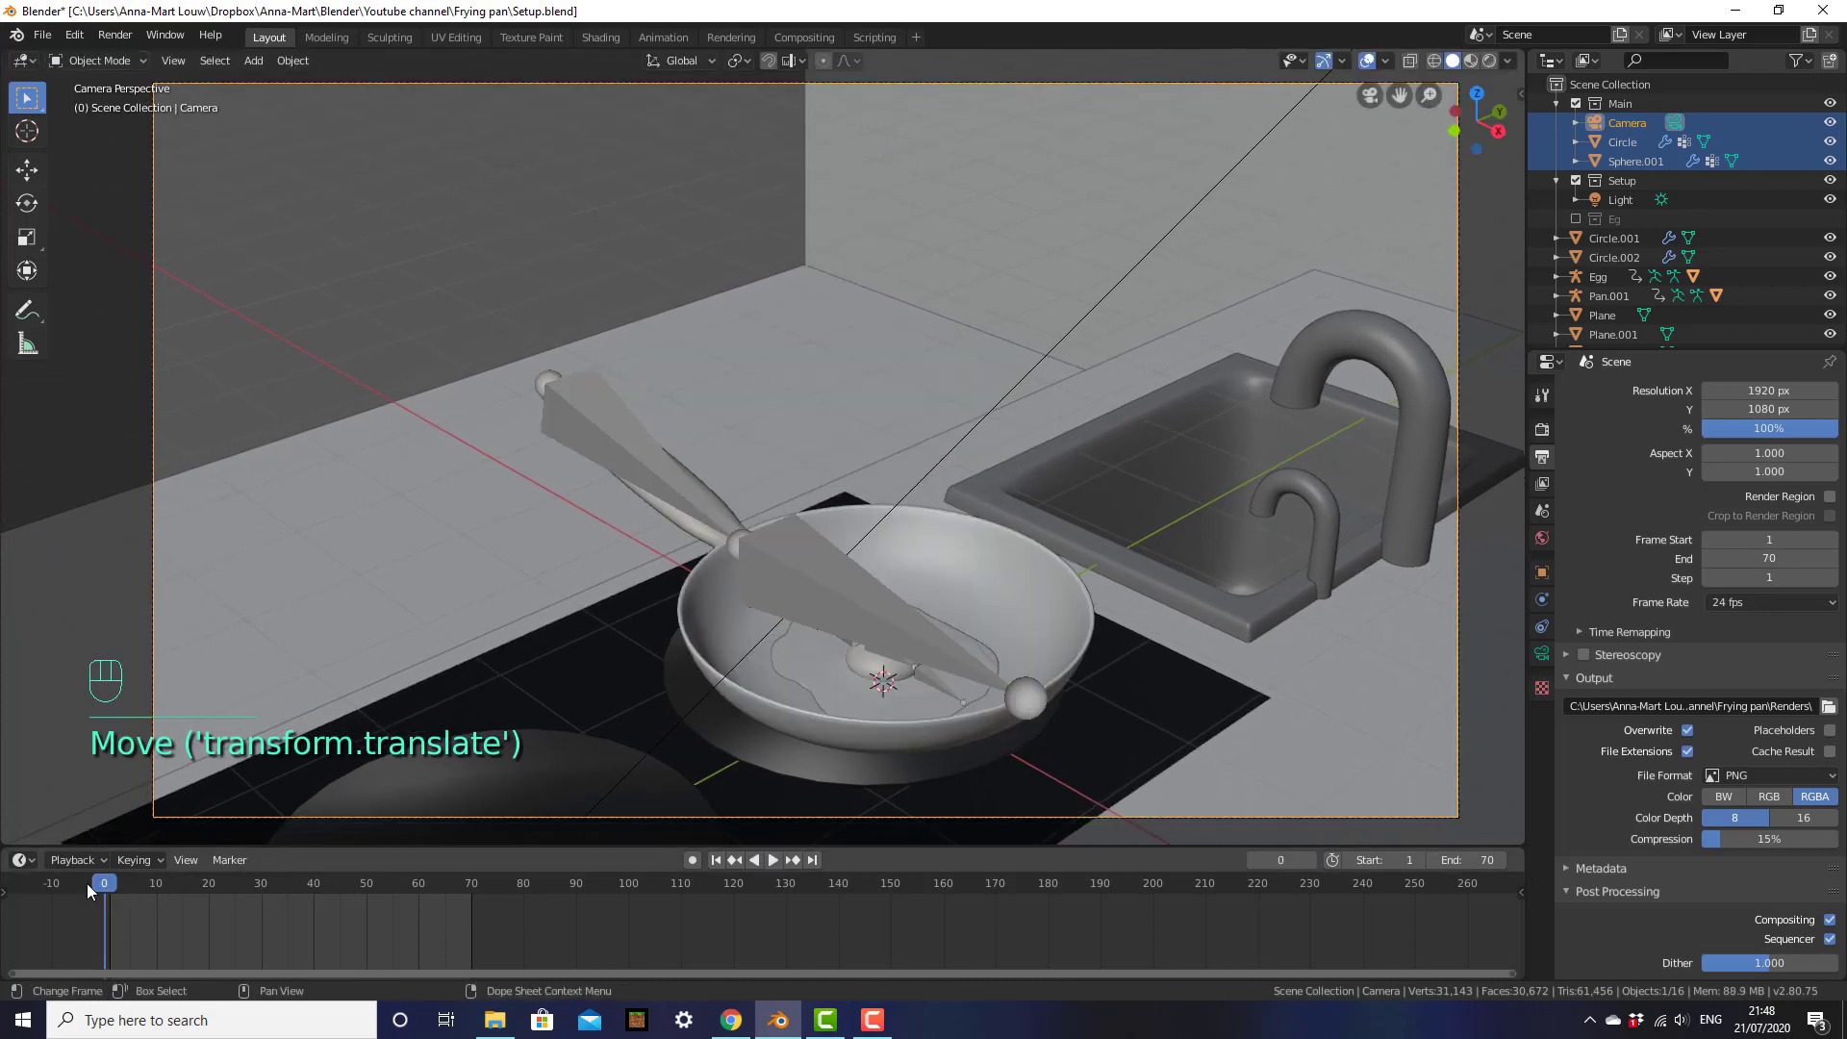
key(Right)
key(Right)
key(Right)
key(Right)
key(Right)
key(Right)
key(Right)
key(Right)
key(Right)
key(Right)
key(Right)
key(Right)
key(Right)
key(Right)
key(Right)
key(Right)
key(Right)
key(Right)
key(Right)
key(Right)
key(Right)
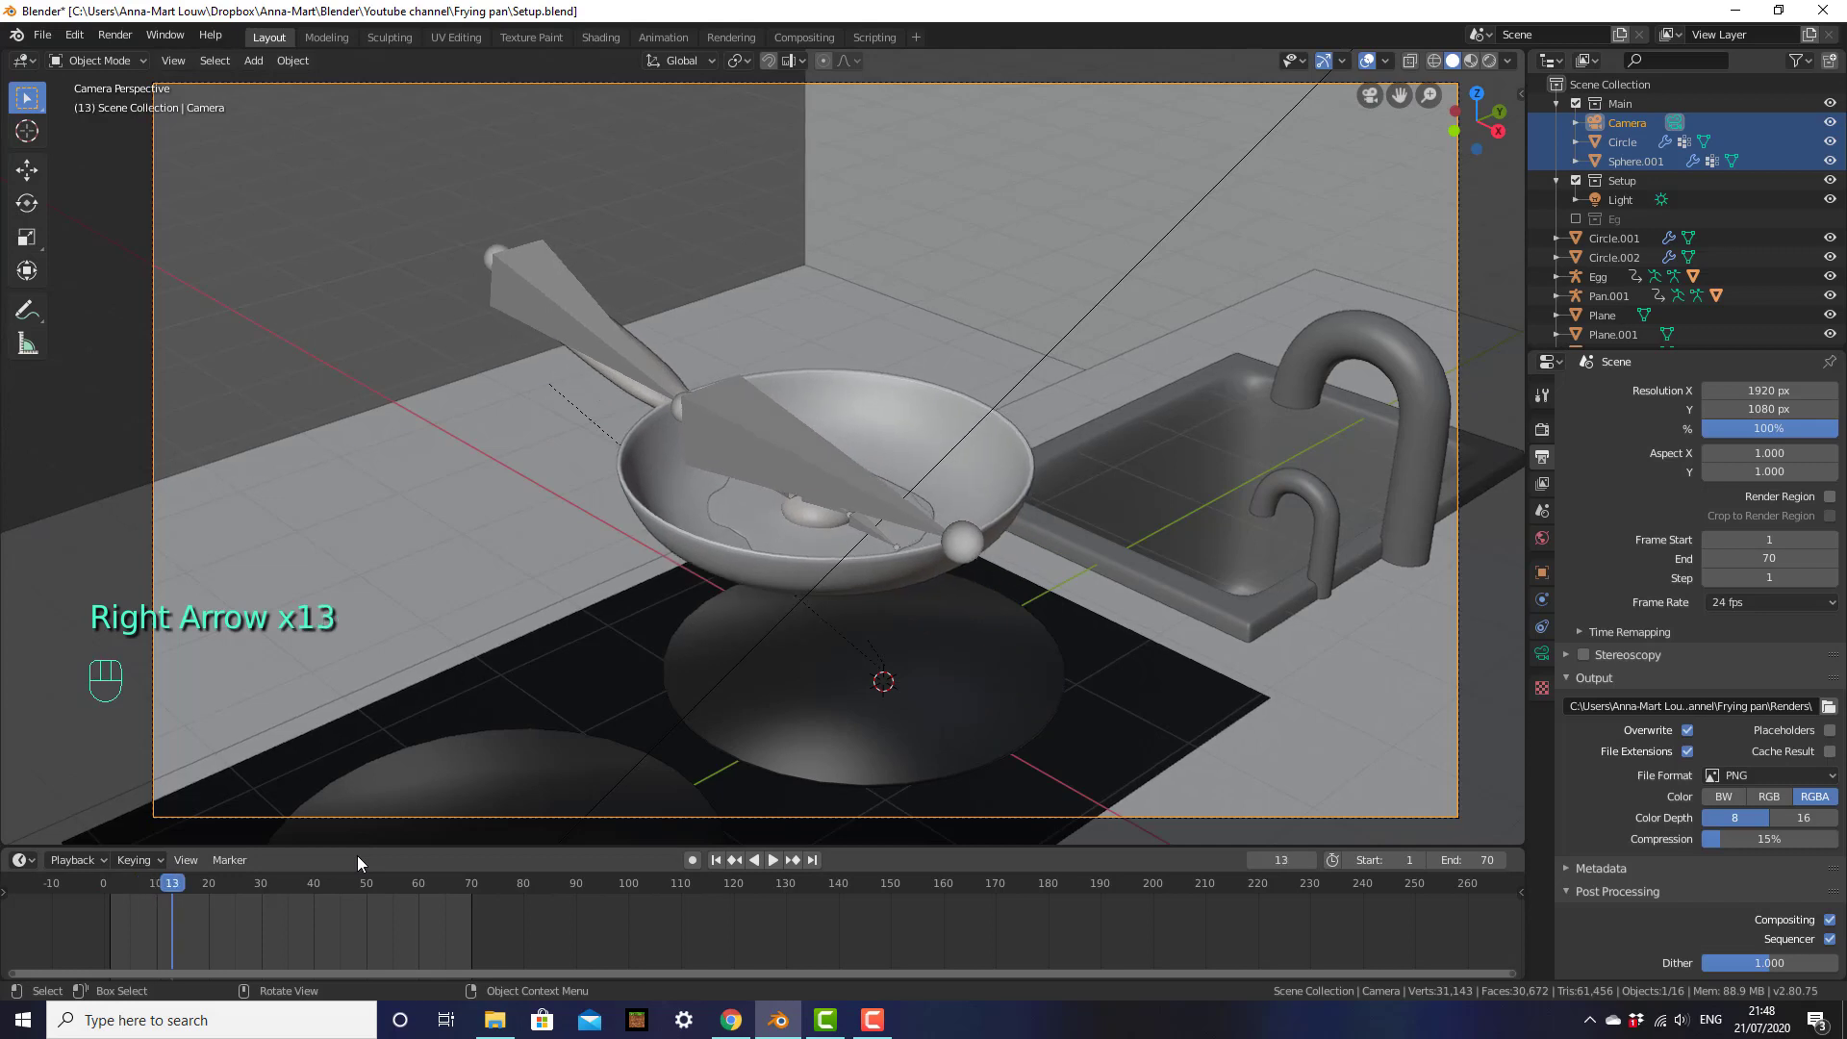
key(Right)
key(Right)
key(Right)
key(Right)
key(Right)
key(Right)
key(Right)
key(Right)
key(Right)
key(Right)
key(Right)
key(Right)
key(Right)
key(Right)
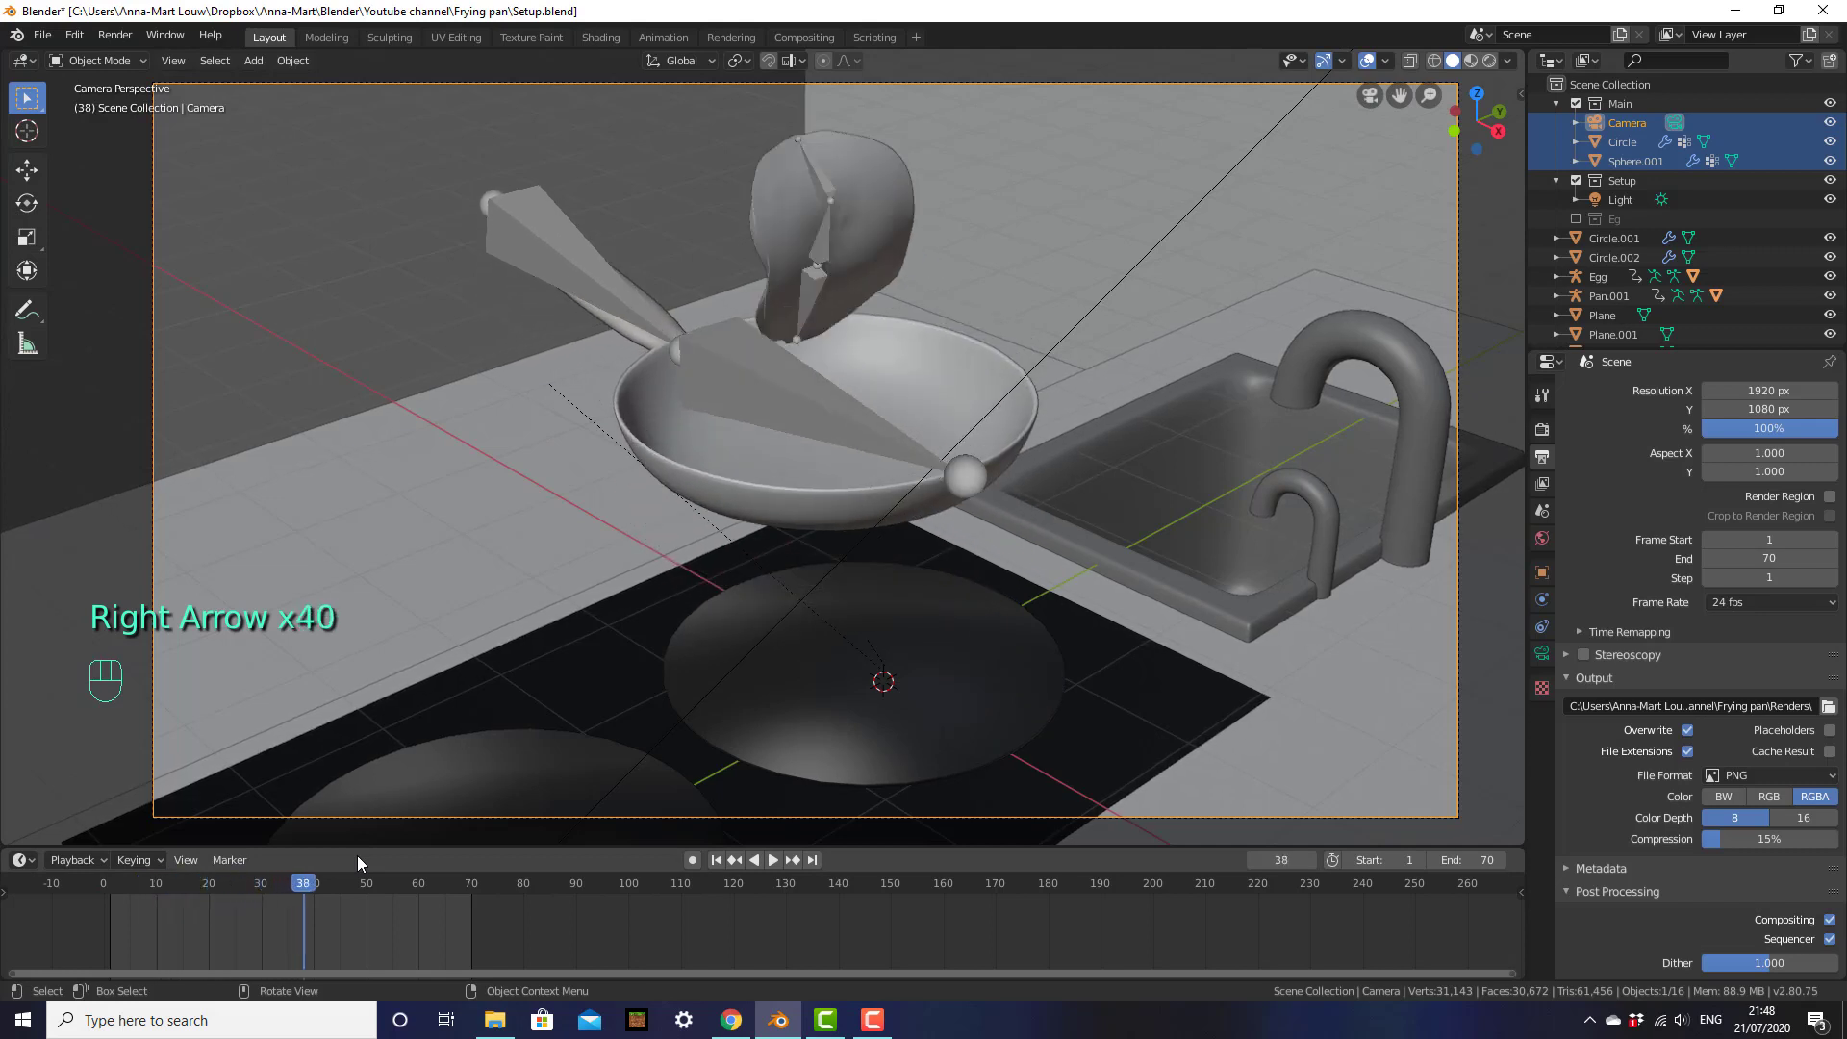
key(Right)
key(Right)
key(Right)
key(Right)
key(Right)
key(Right)
key(Right)
key(Right)
key(Right)
key(Right)
key(Right)
key(Right)
key(Right)
key(Right)
key(Right)
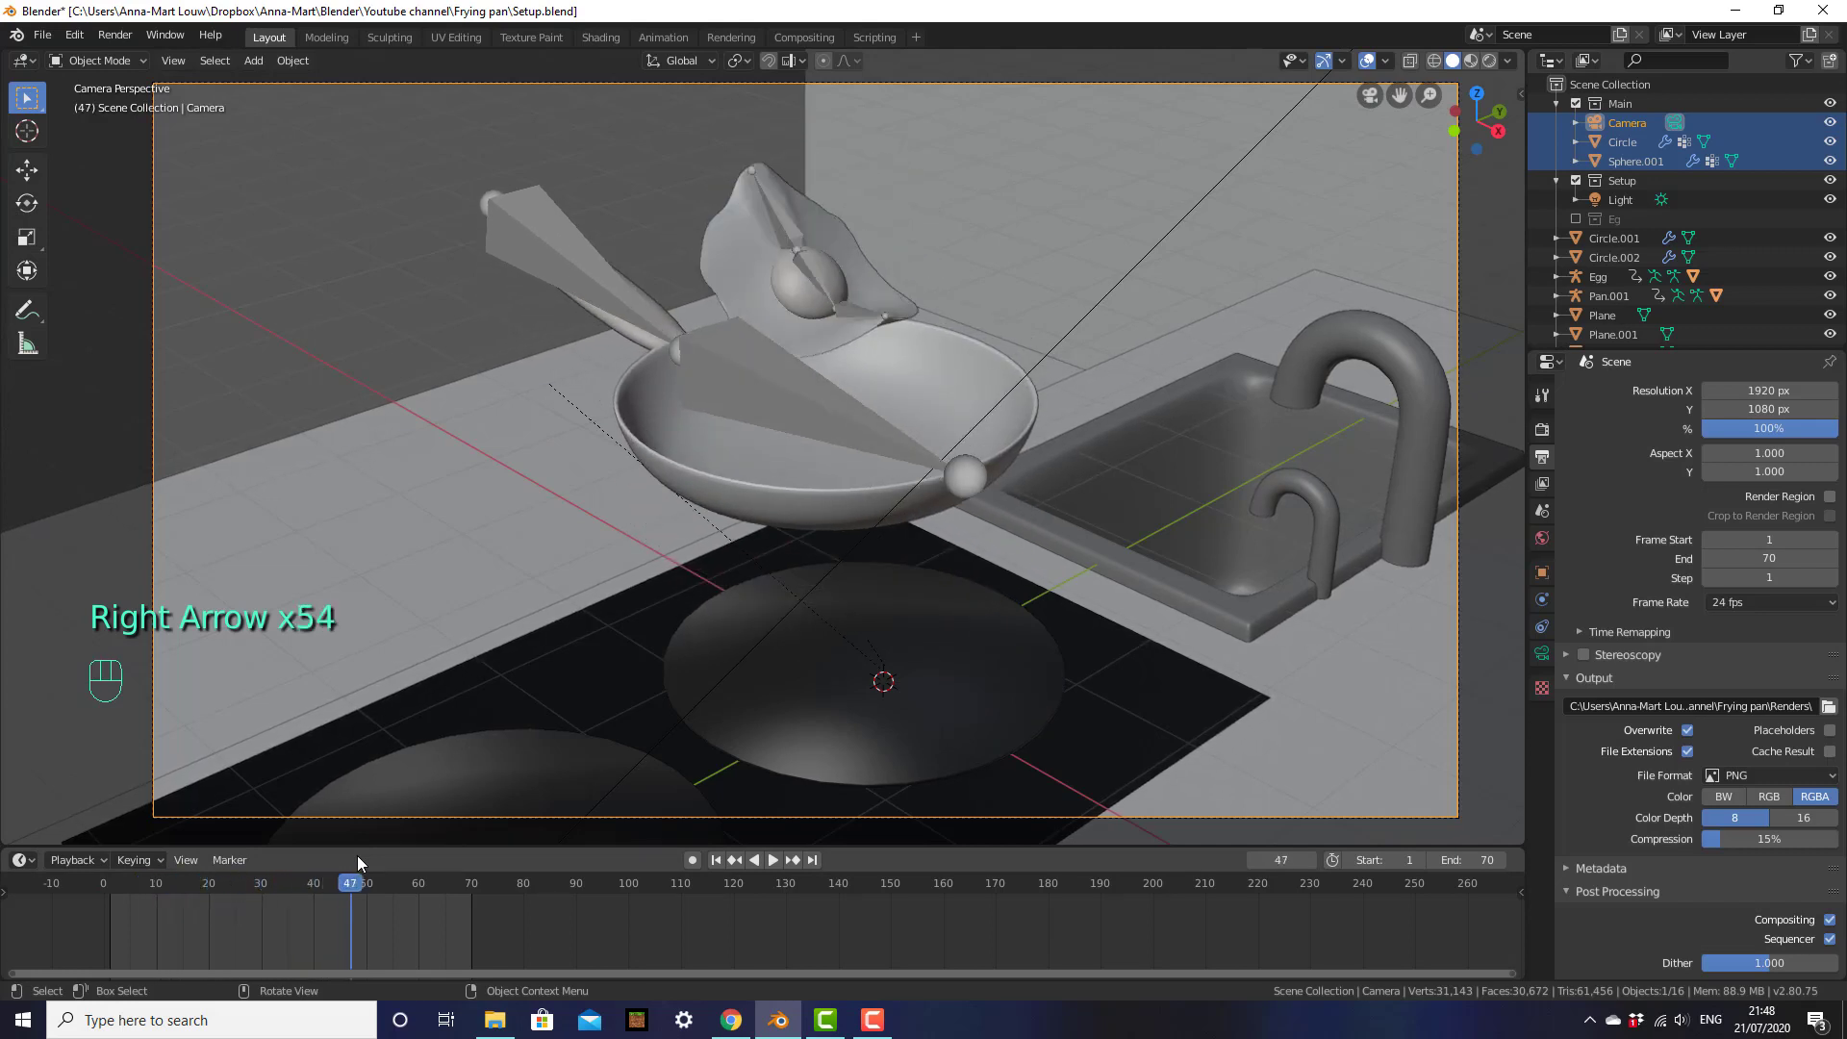
key(Right)
key(Right)
key(Right)
key(Right)
key(Right)
key(Right)
key(Right)
key(Right)
key(Right)
key(Right)
key(Right)
key(Right)
key(Right)
key(Right)
key(Right)
key(Right)
key(Right)
key(Right)
key(Right)
key(Right)
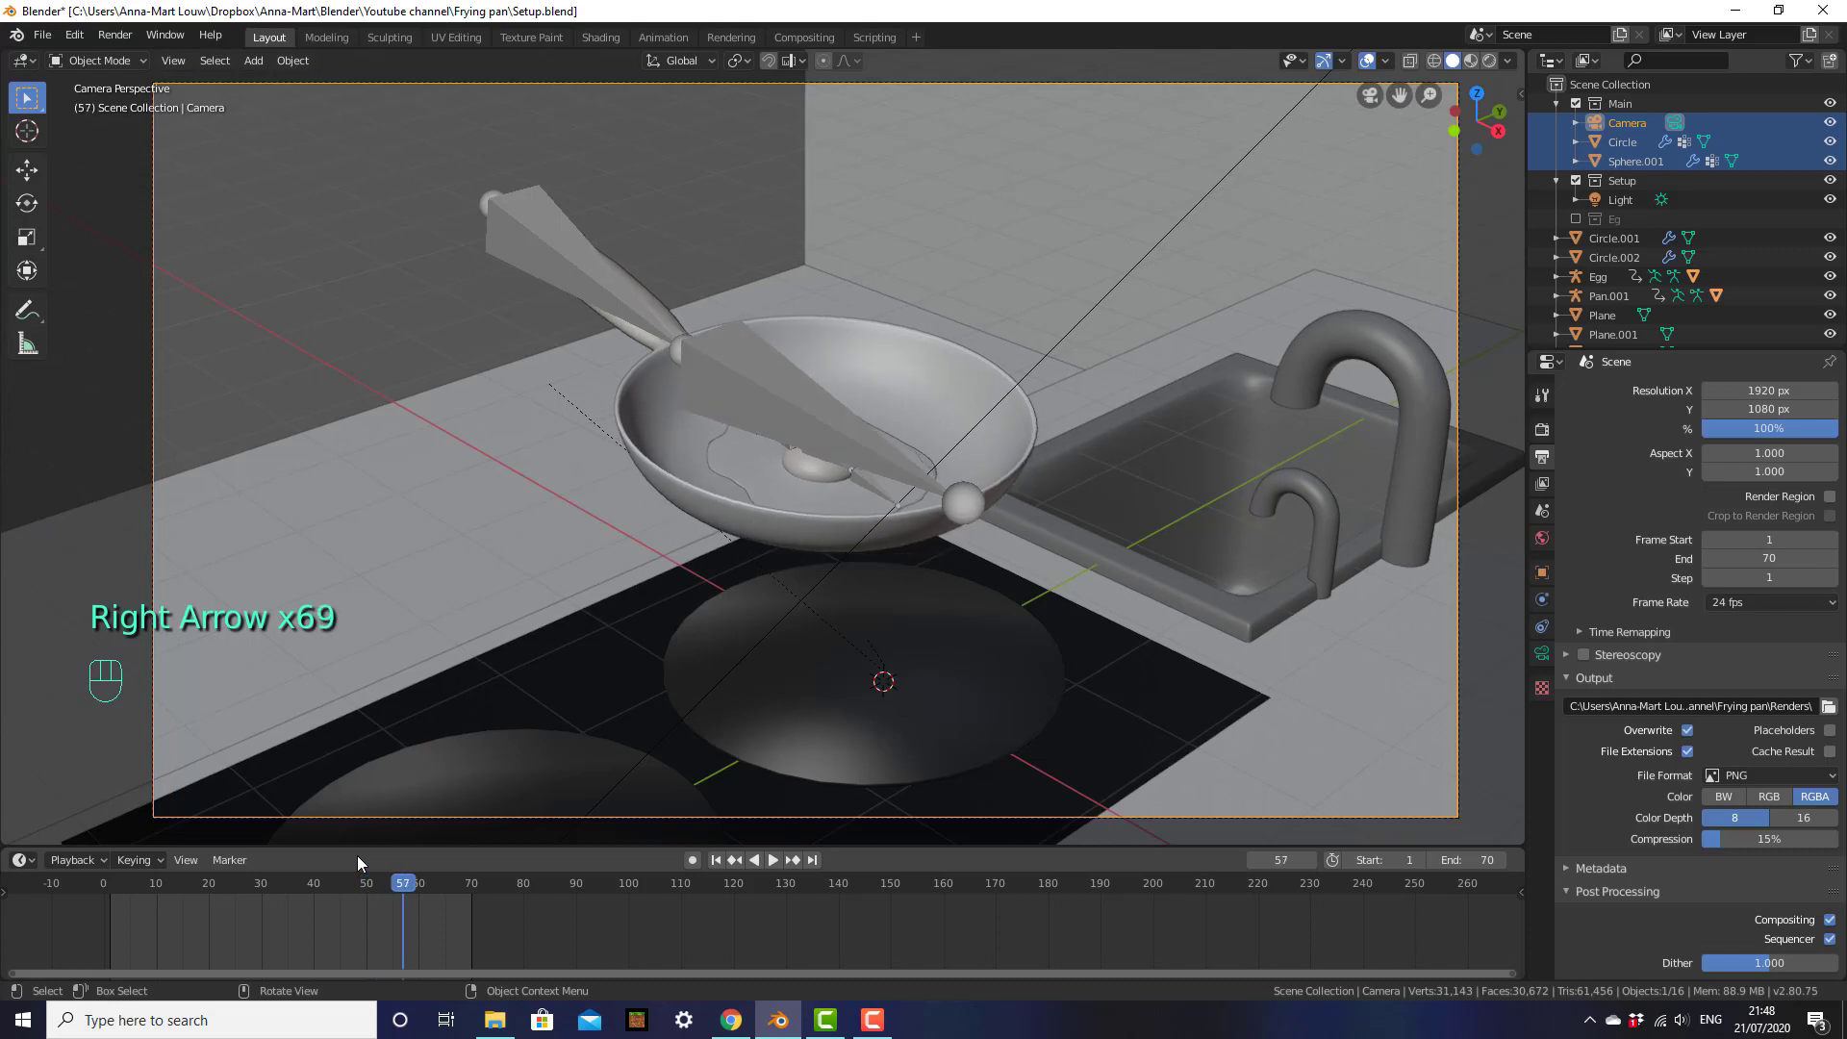
key(Right)
key(Right)
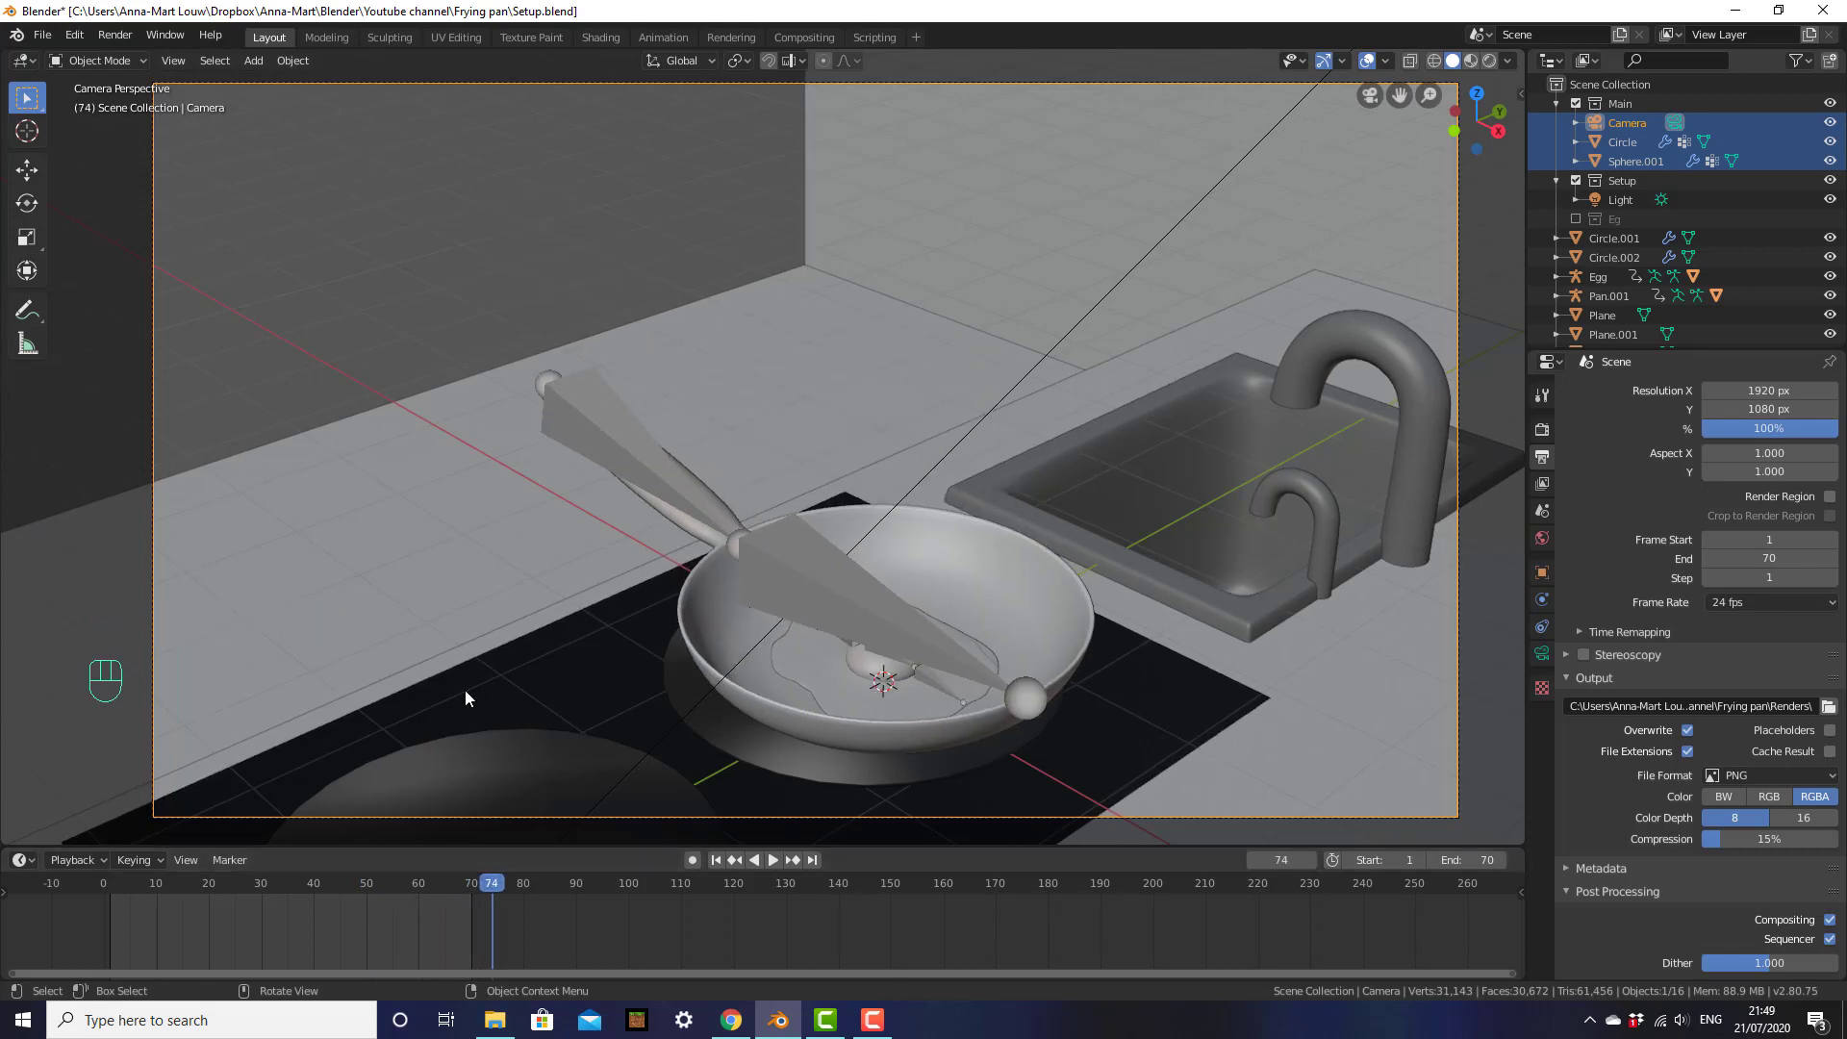
Switch the viewport to rendered shading and start rendering the animation
key(z)
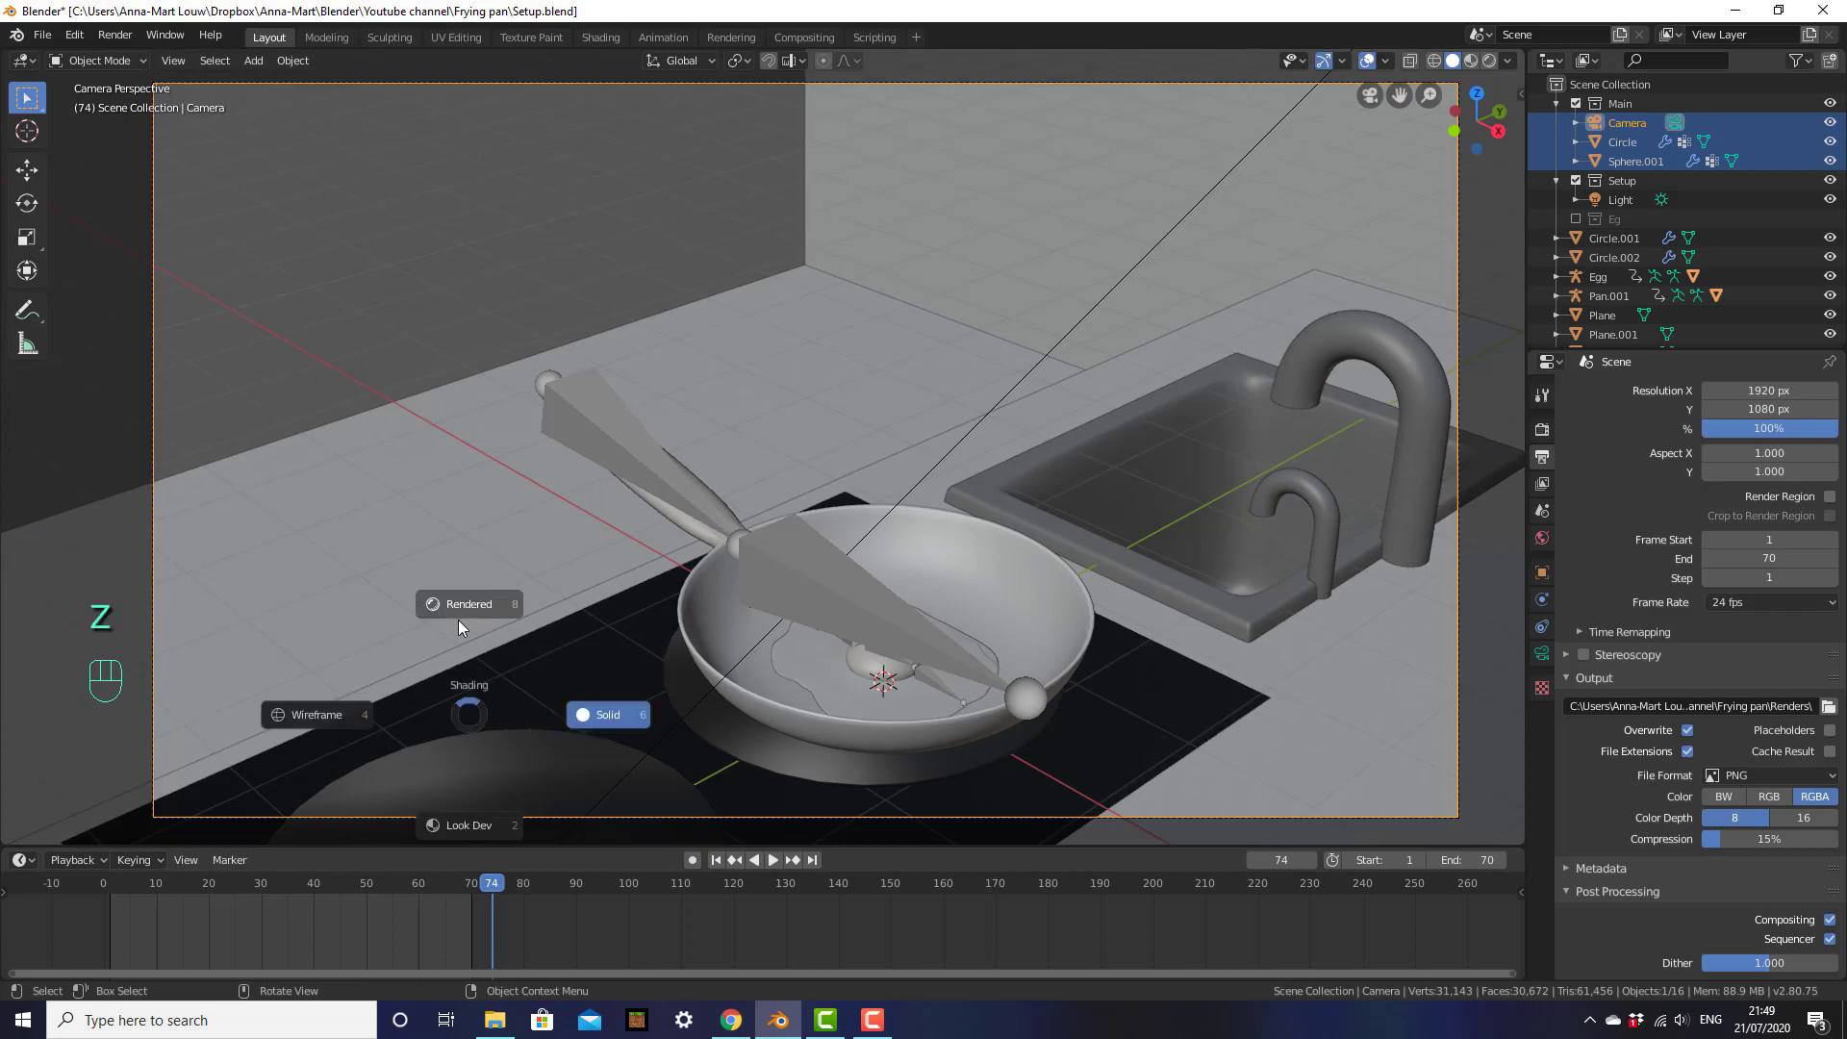
click(458, 620)
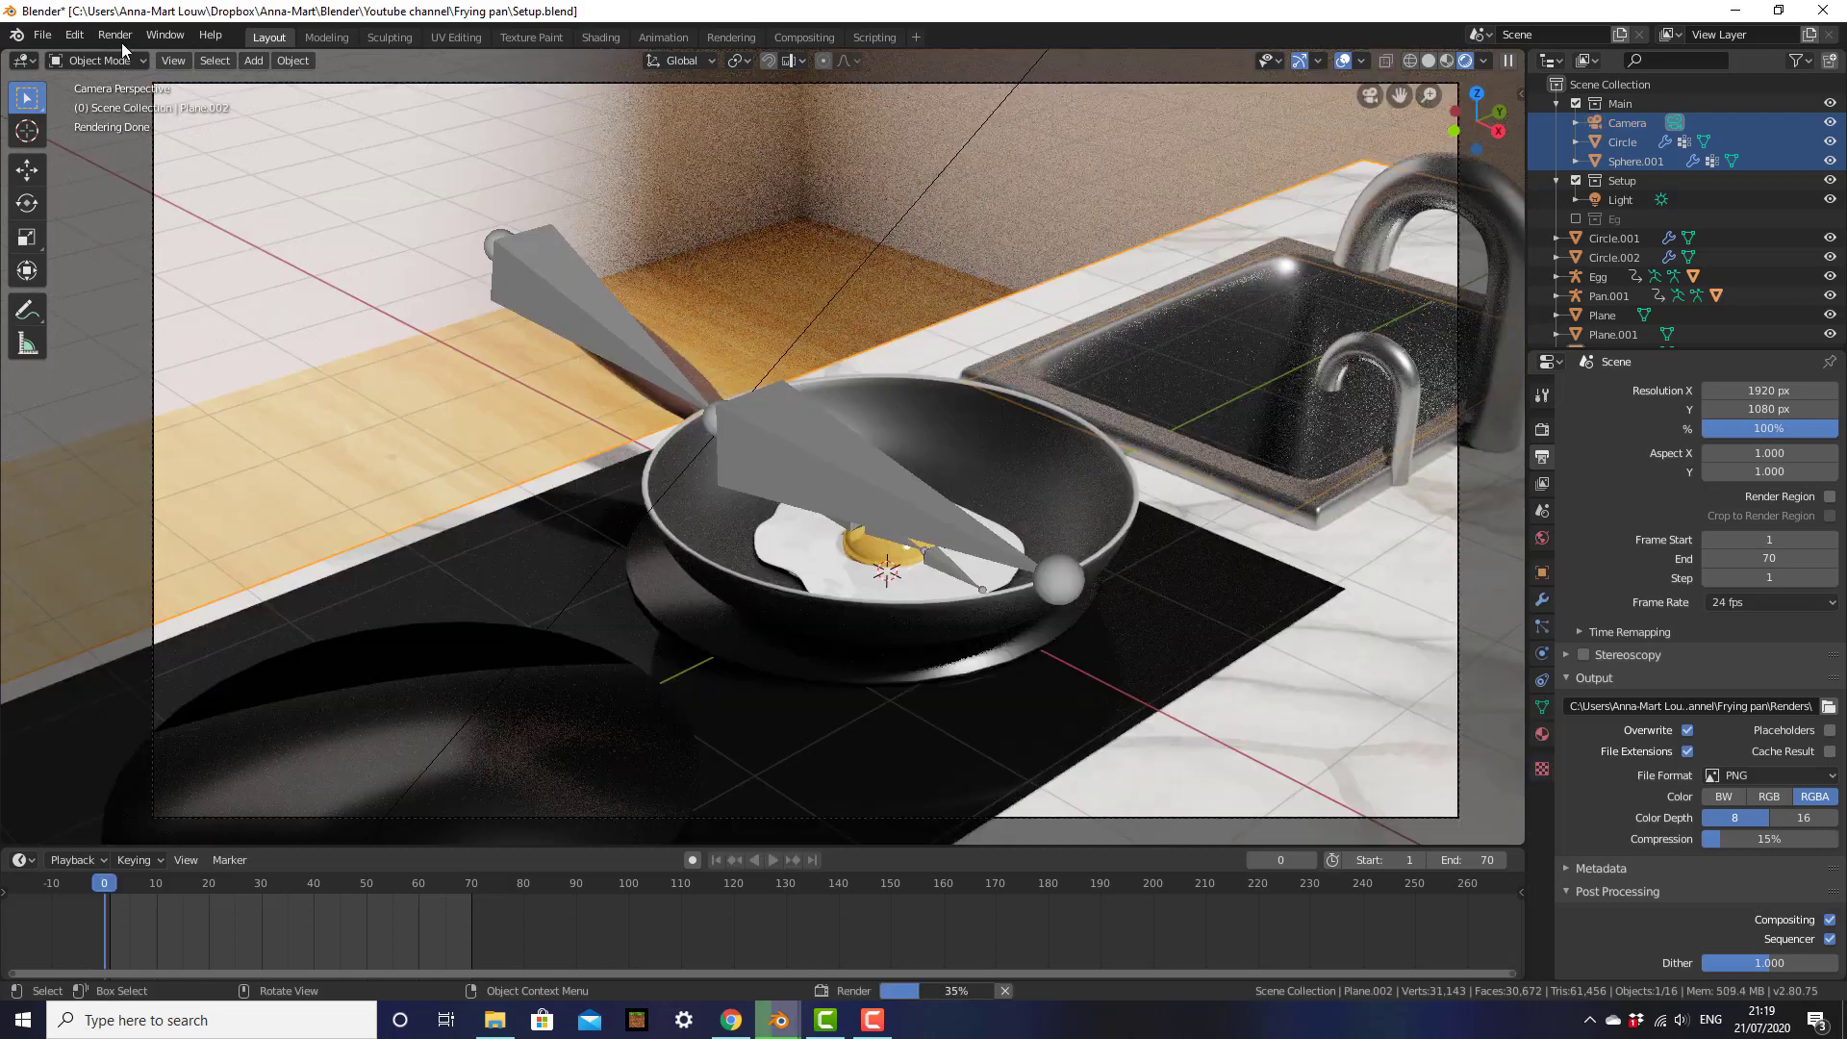
click(120, 38)
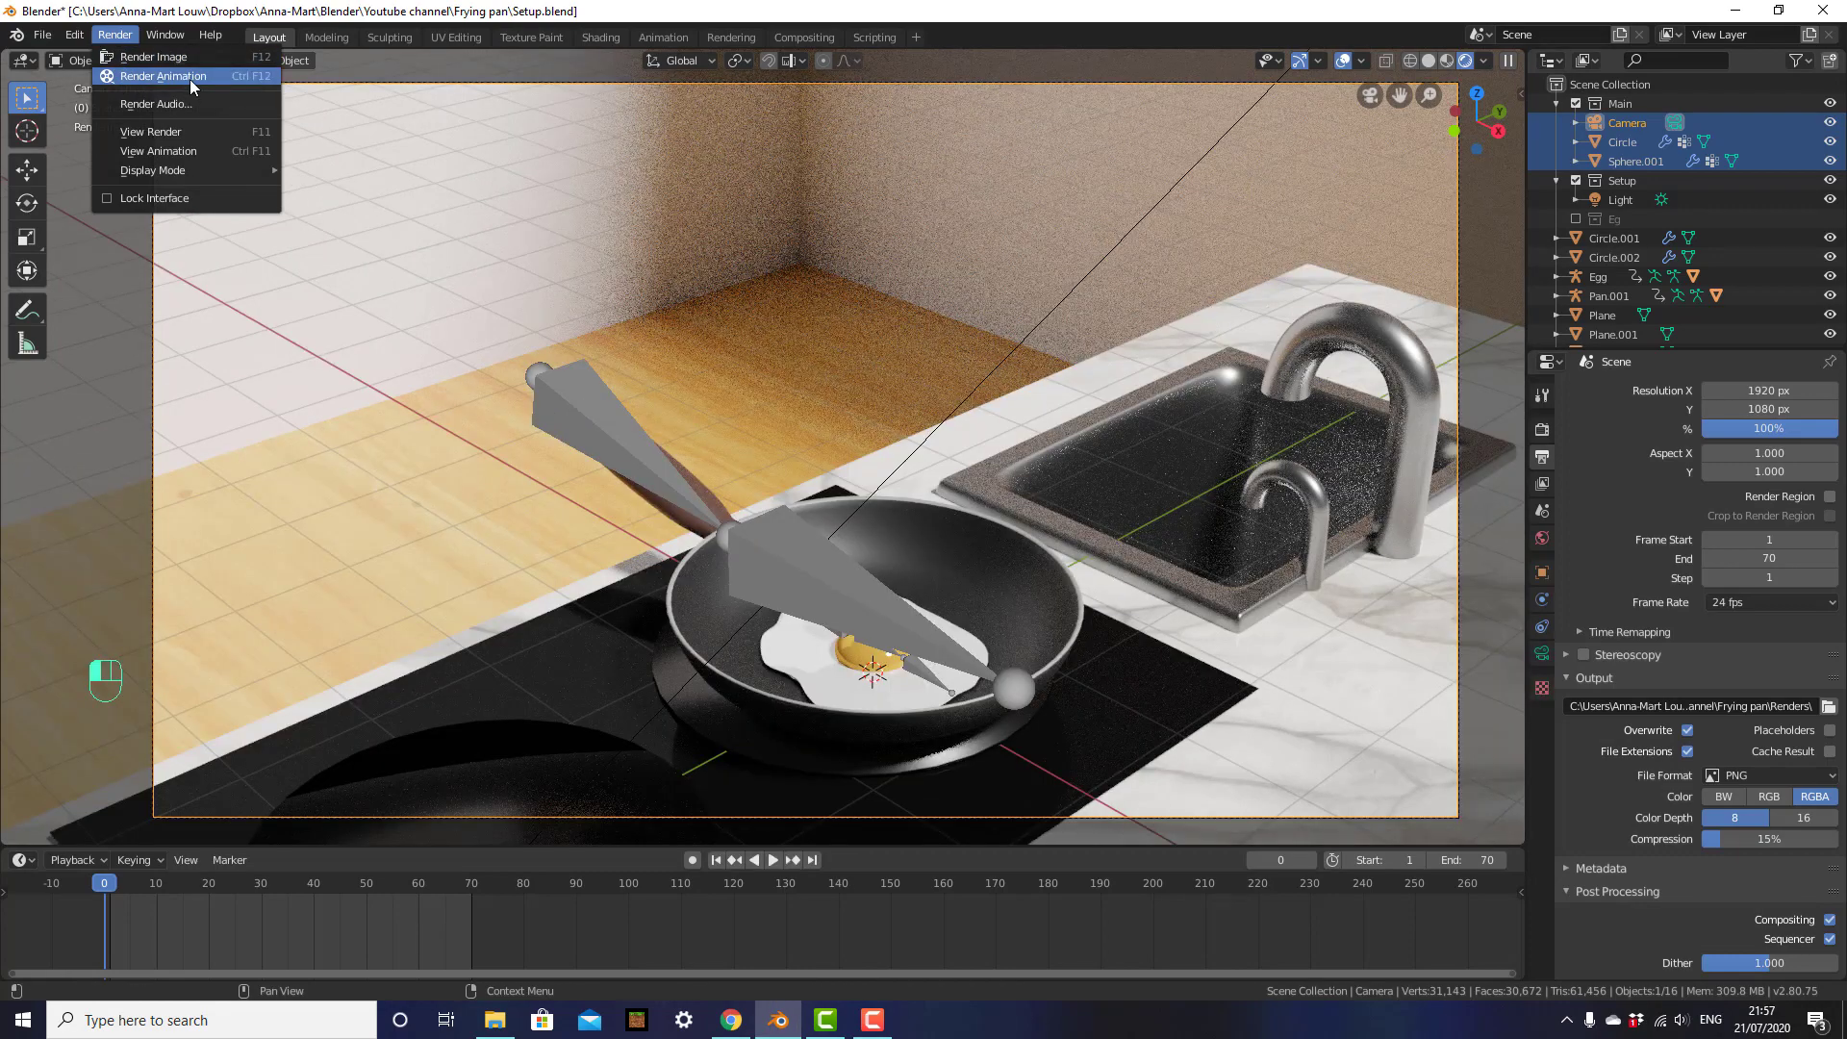
click(188, 79)
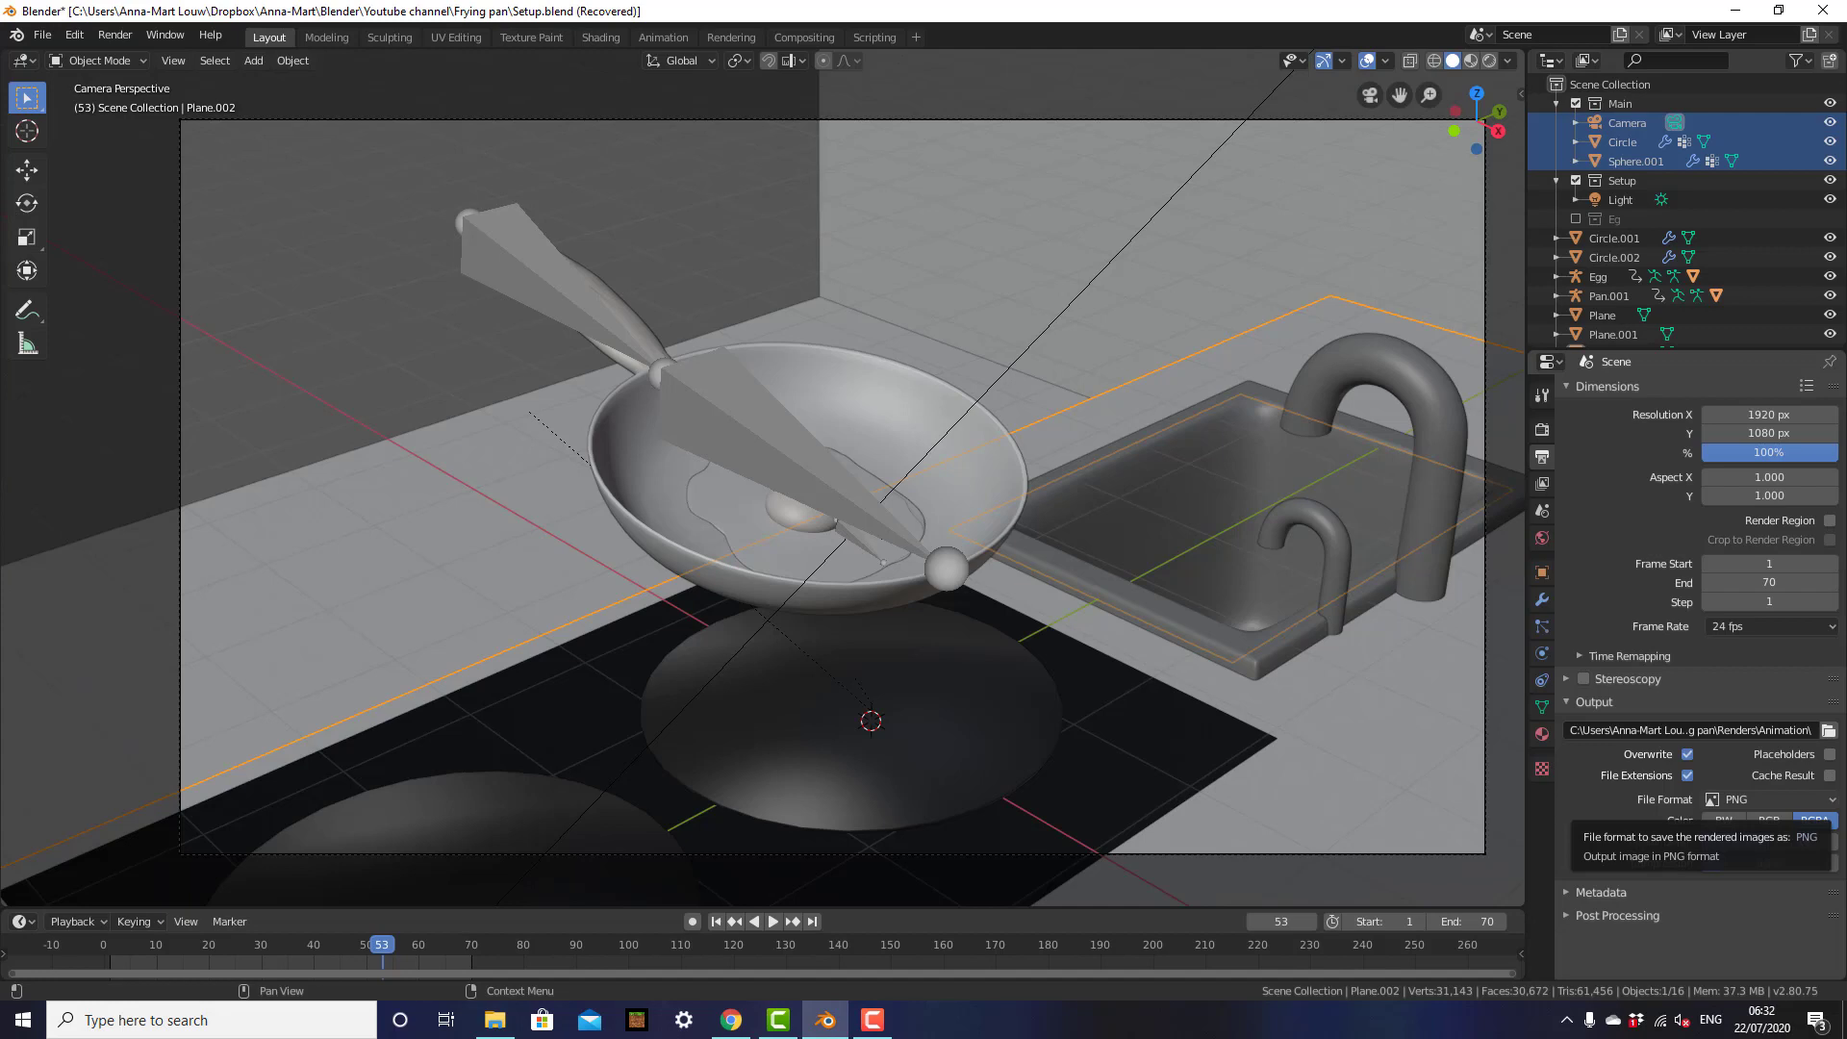
Turn off overwriting of existing frames, render the animation again, and close the render window once it finishes
click(1686, 755)
click(114, 35)
click(149, 75)
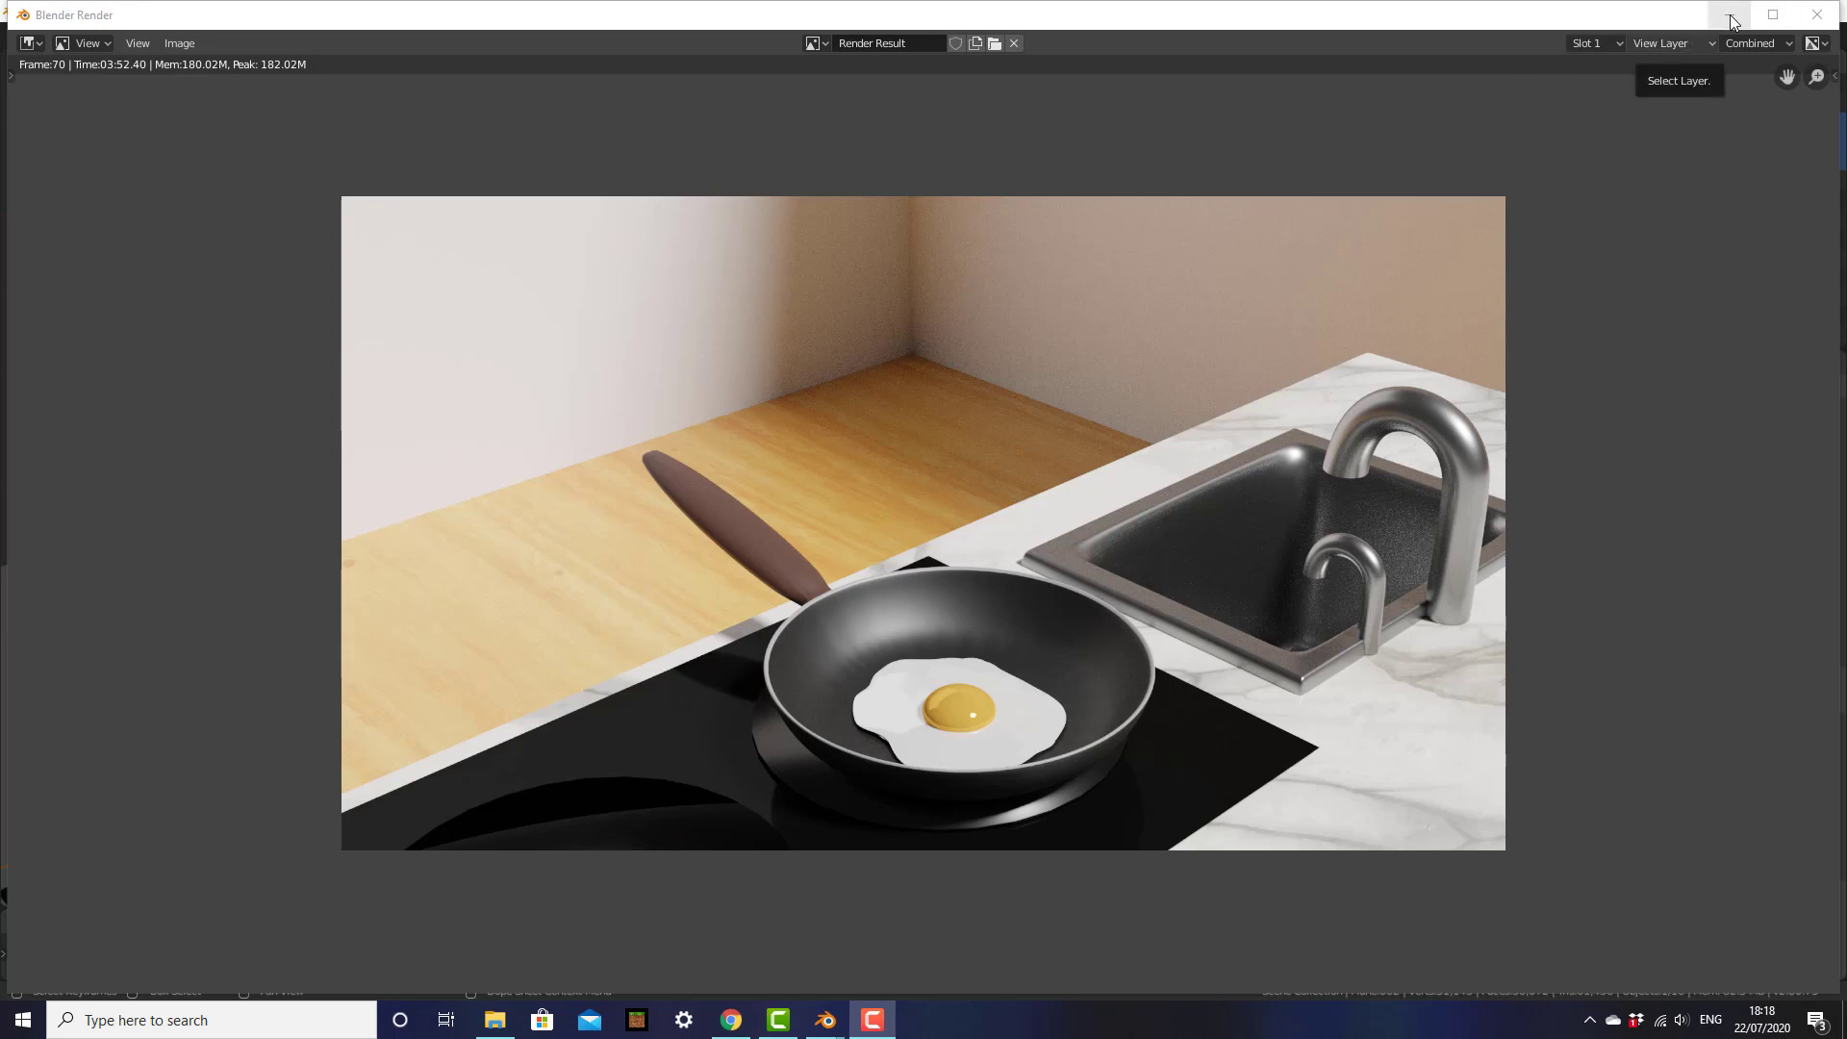
click(1817, 14)
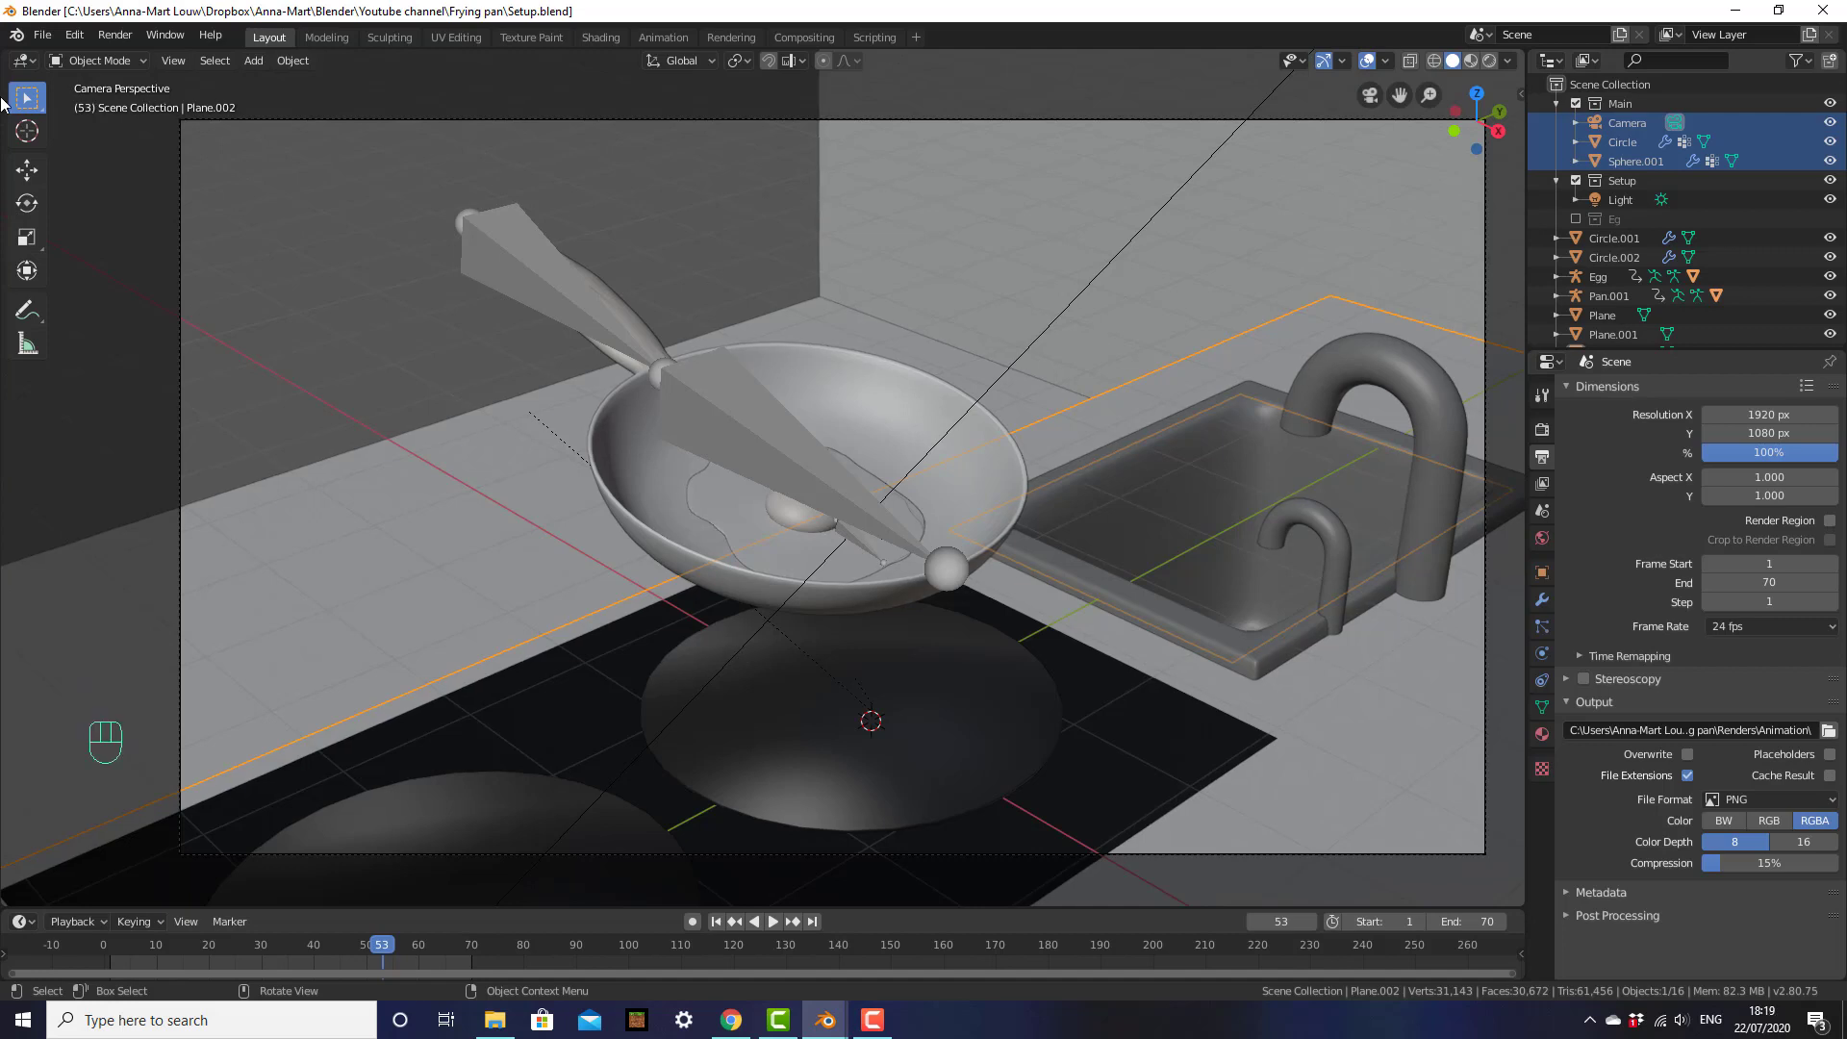
Change the 3D viewport area to the Video Sequencer
click(30, 60)
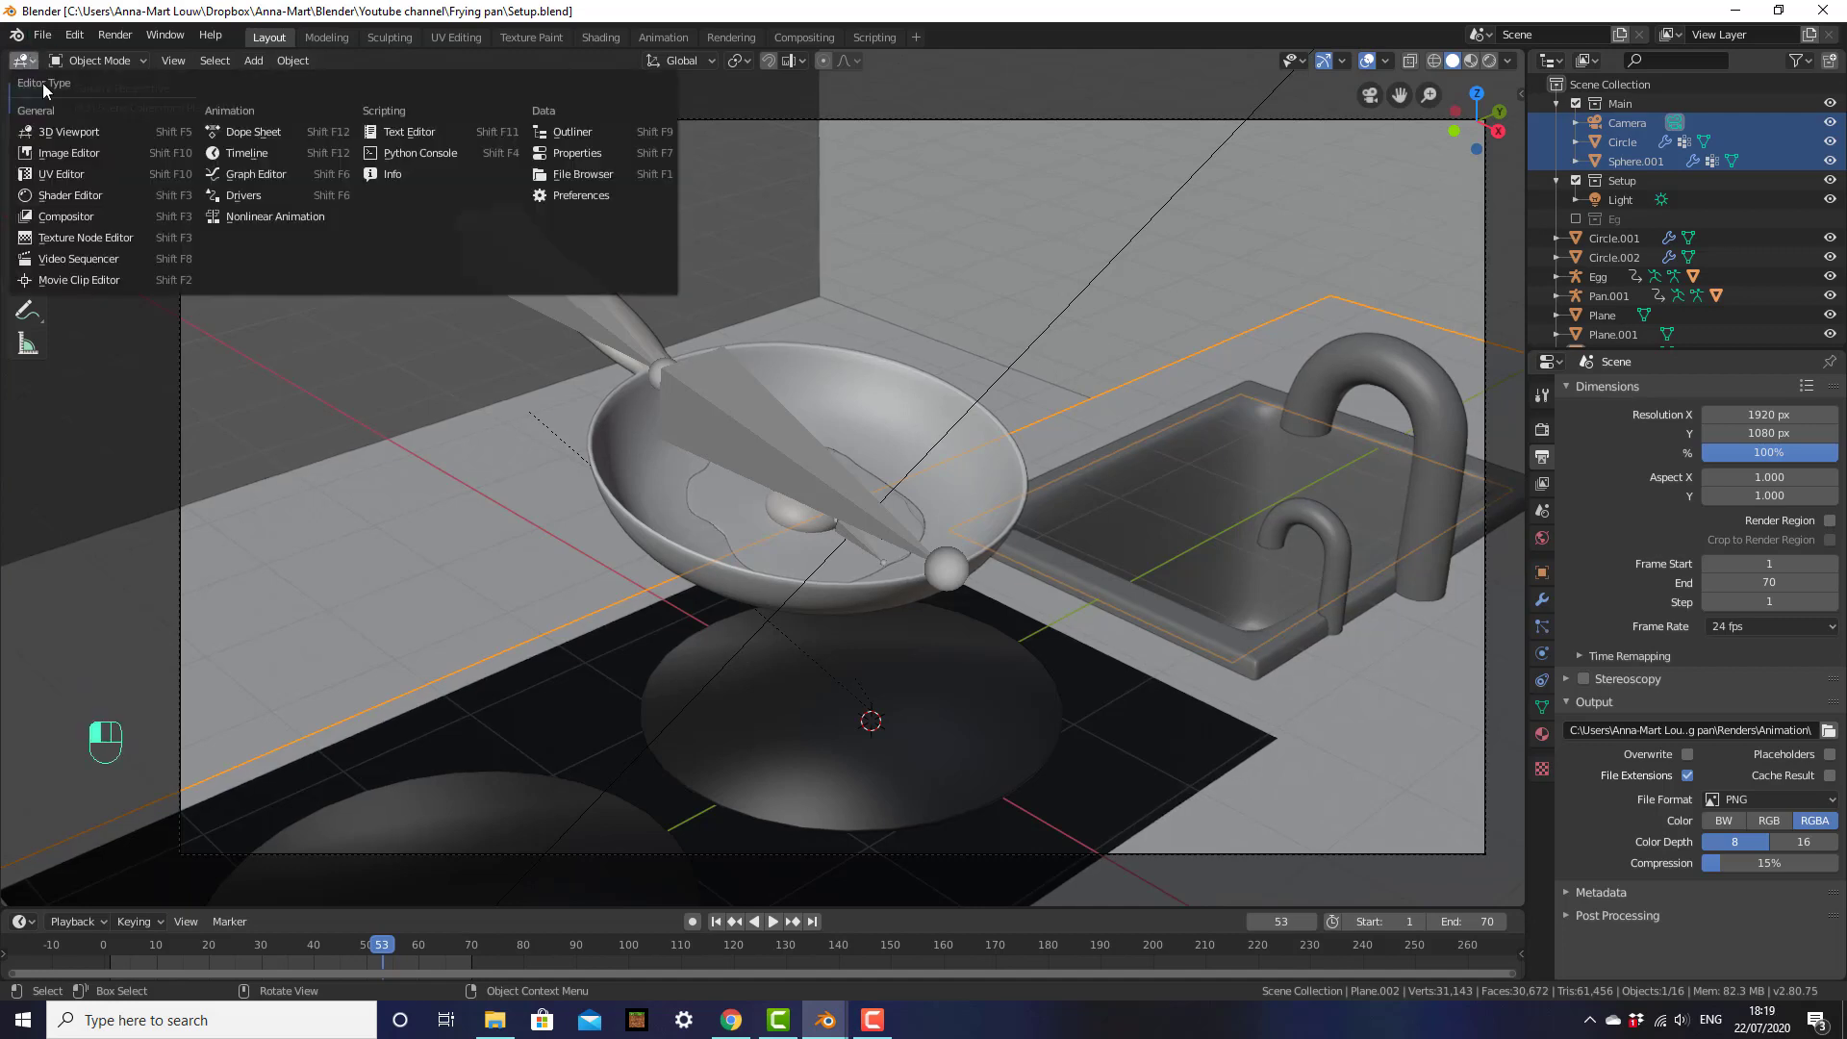
click(88, 262)
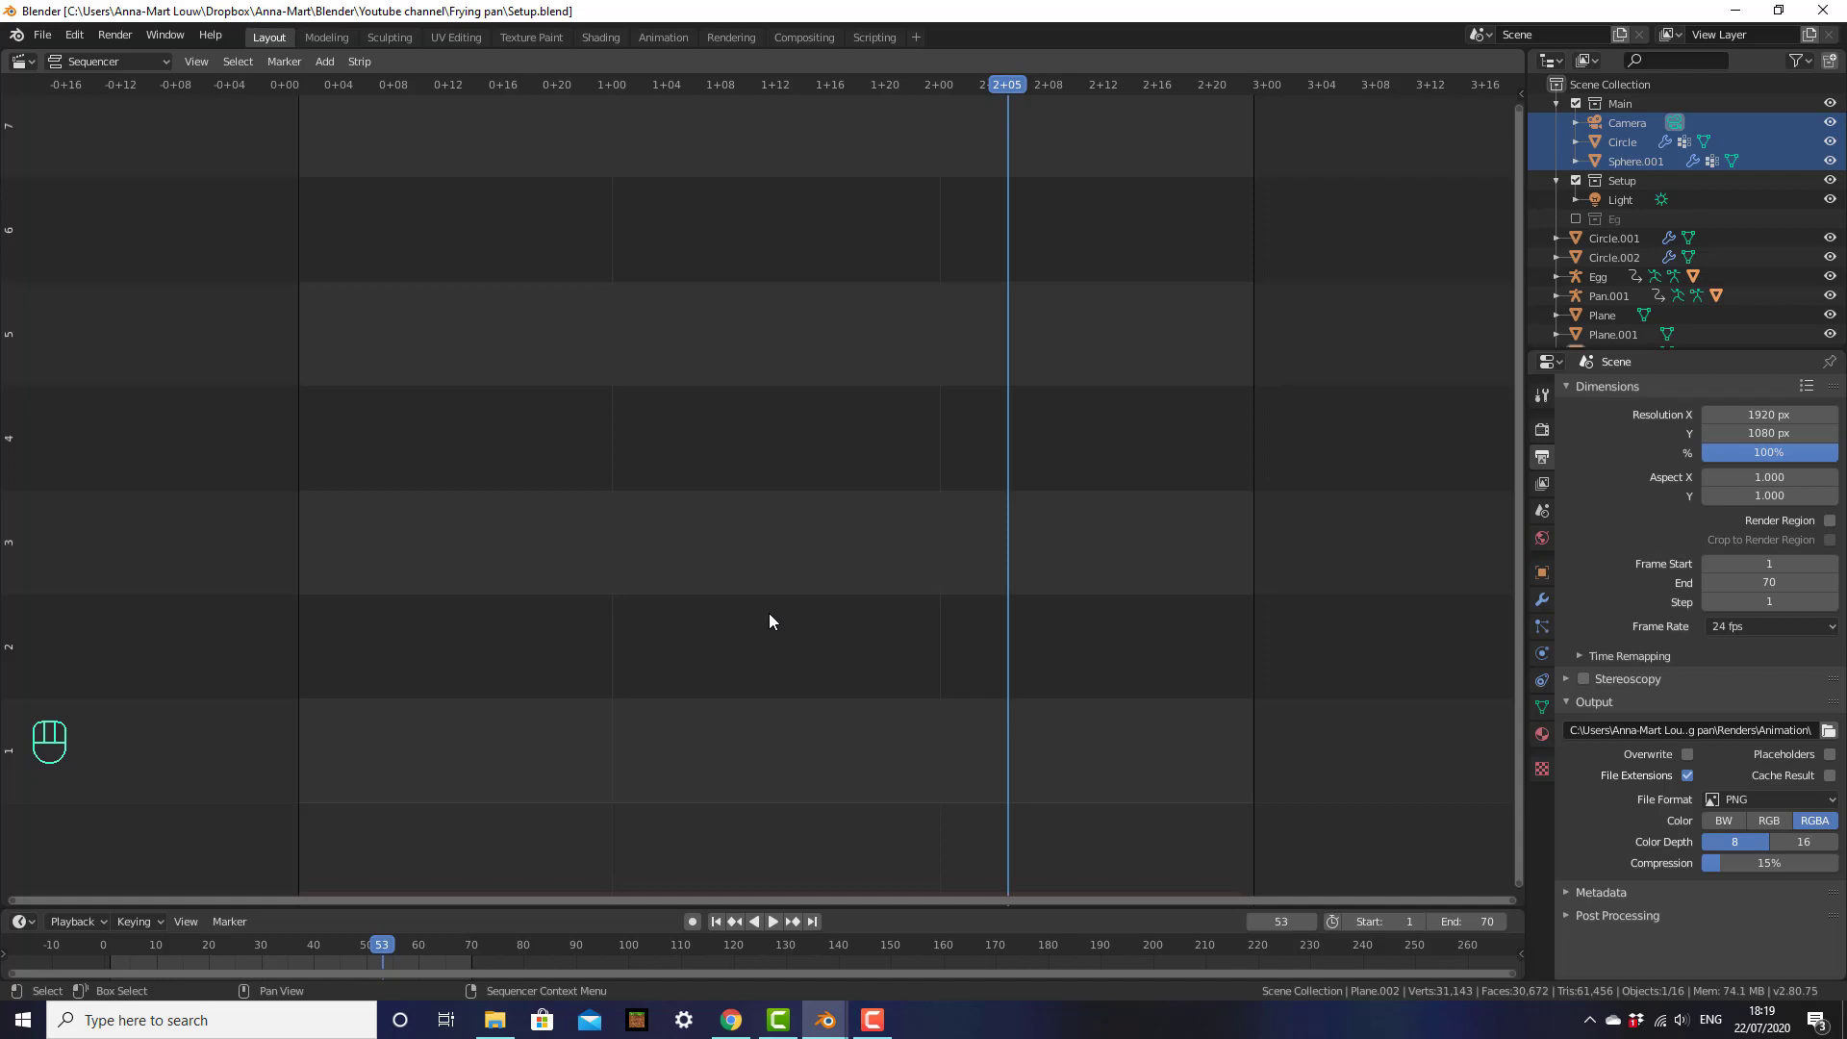
scroll(769, 615, down, 1)
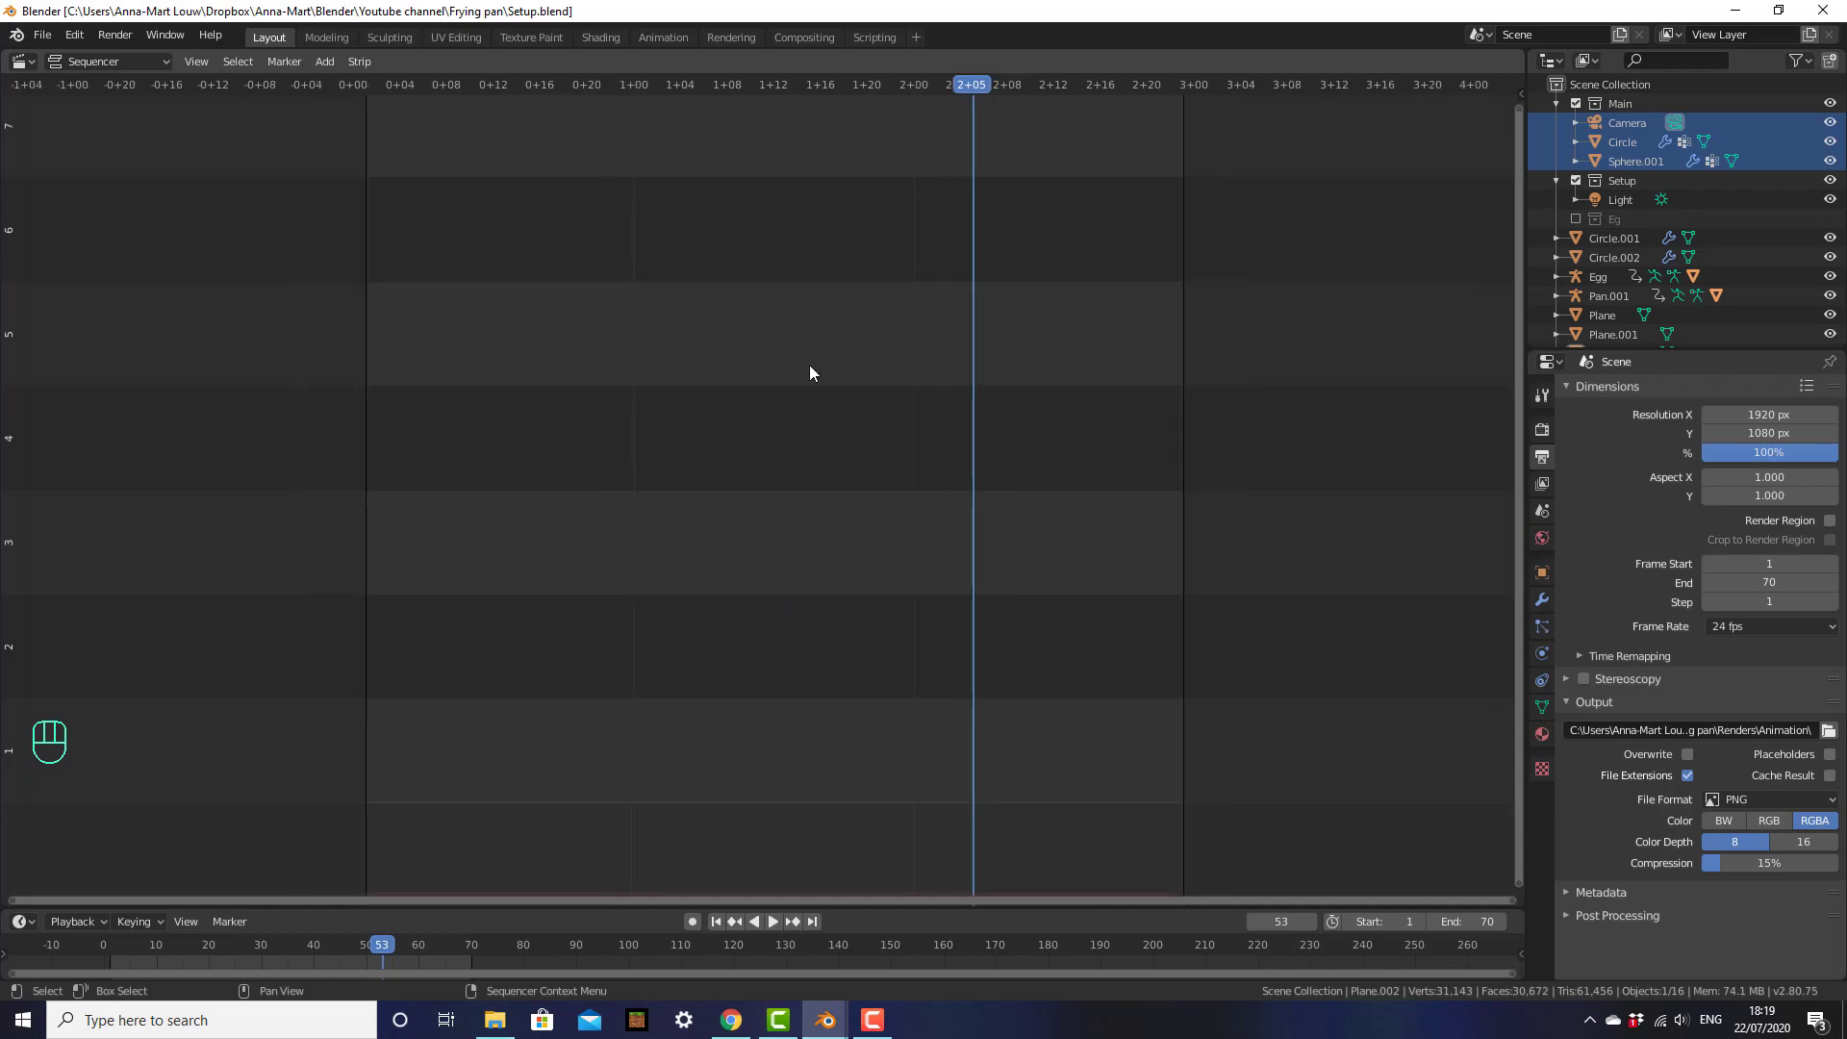
Add an image sequence strip from all PNG frames, 0001 to 0070, in the Renders\Animation folder
key(shift+a)
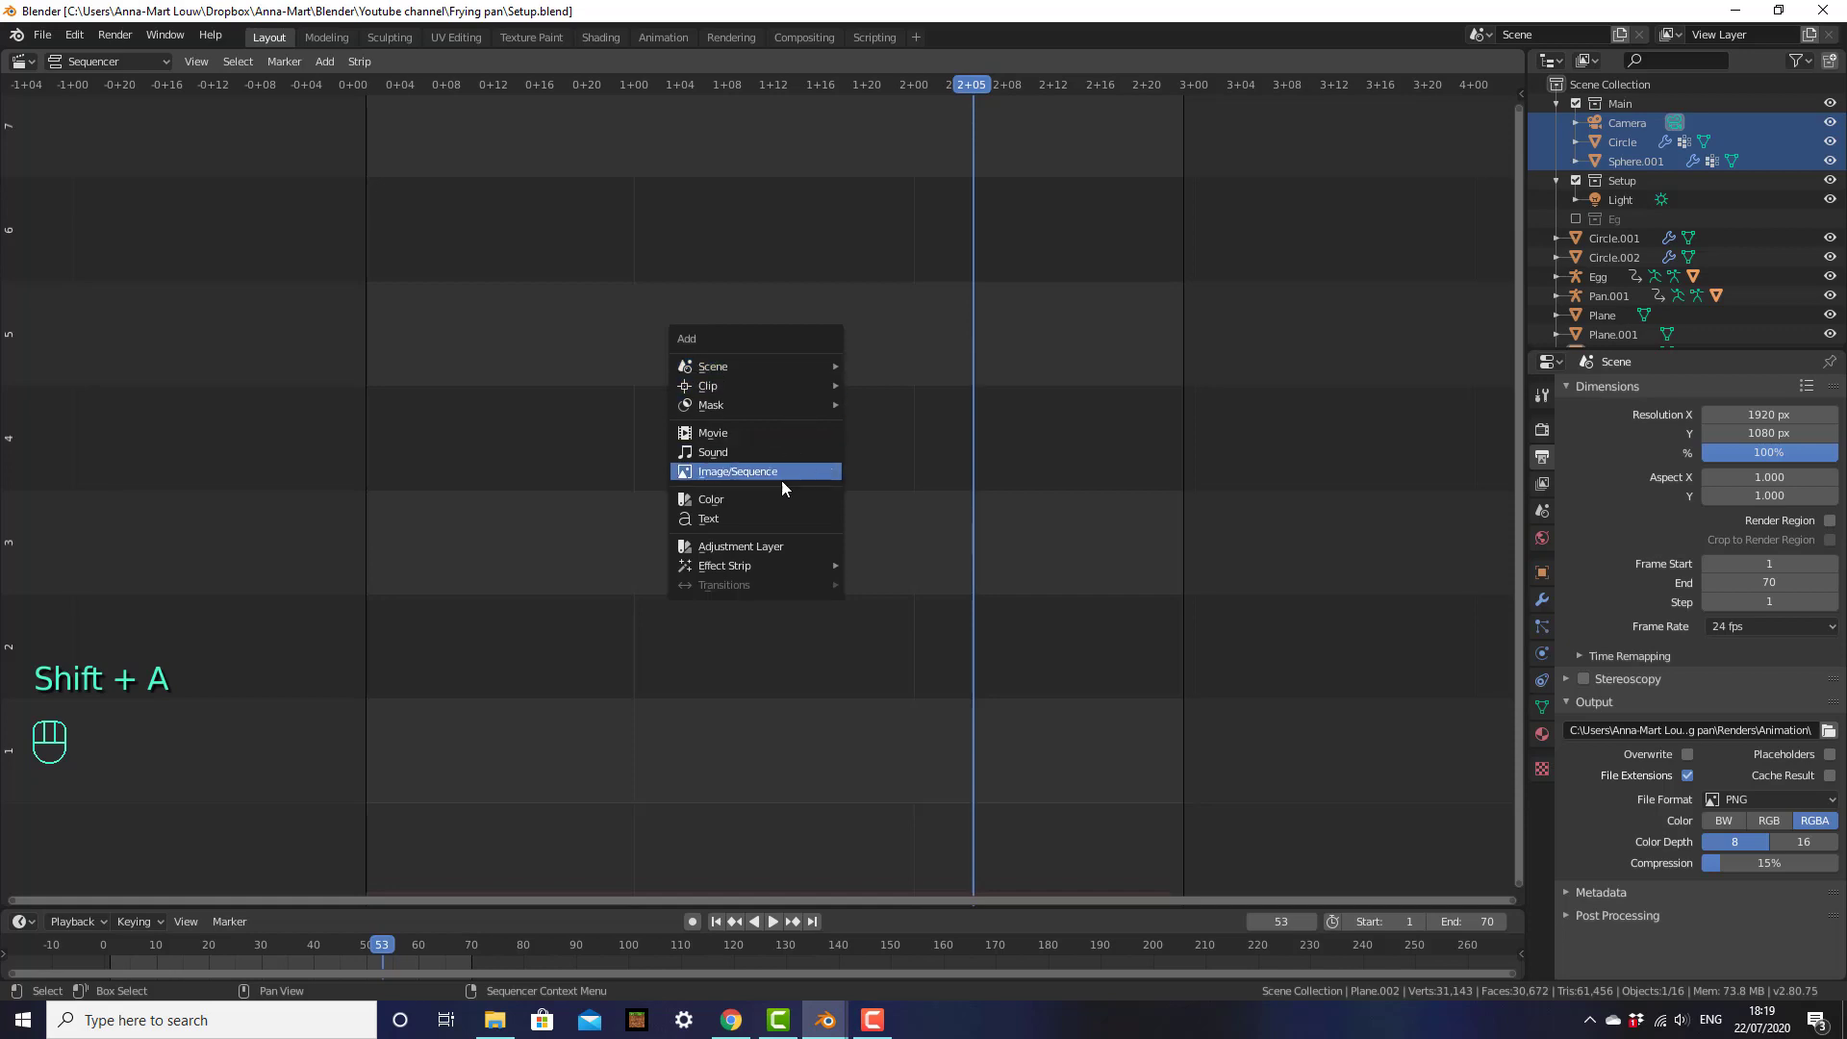
click(782, 472)
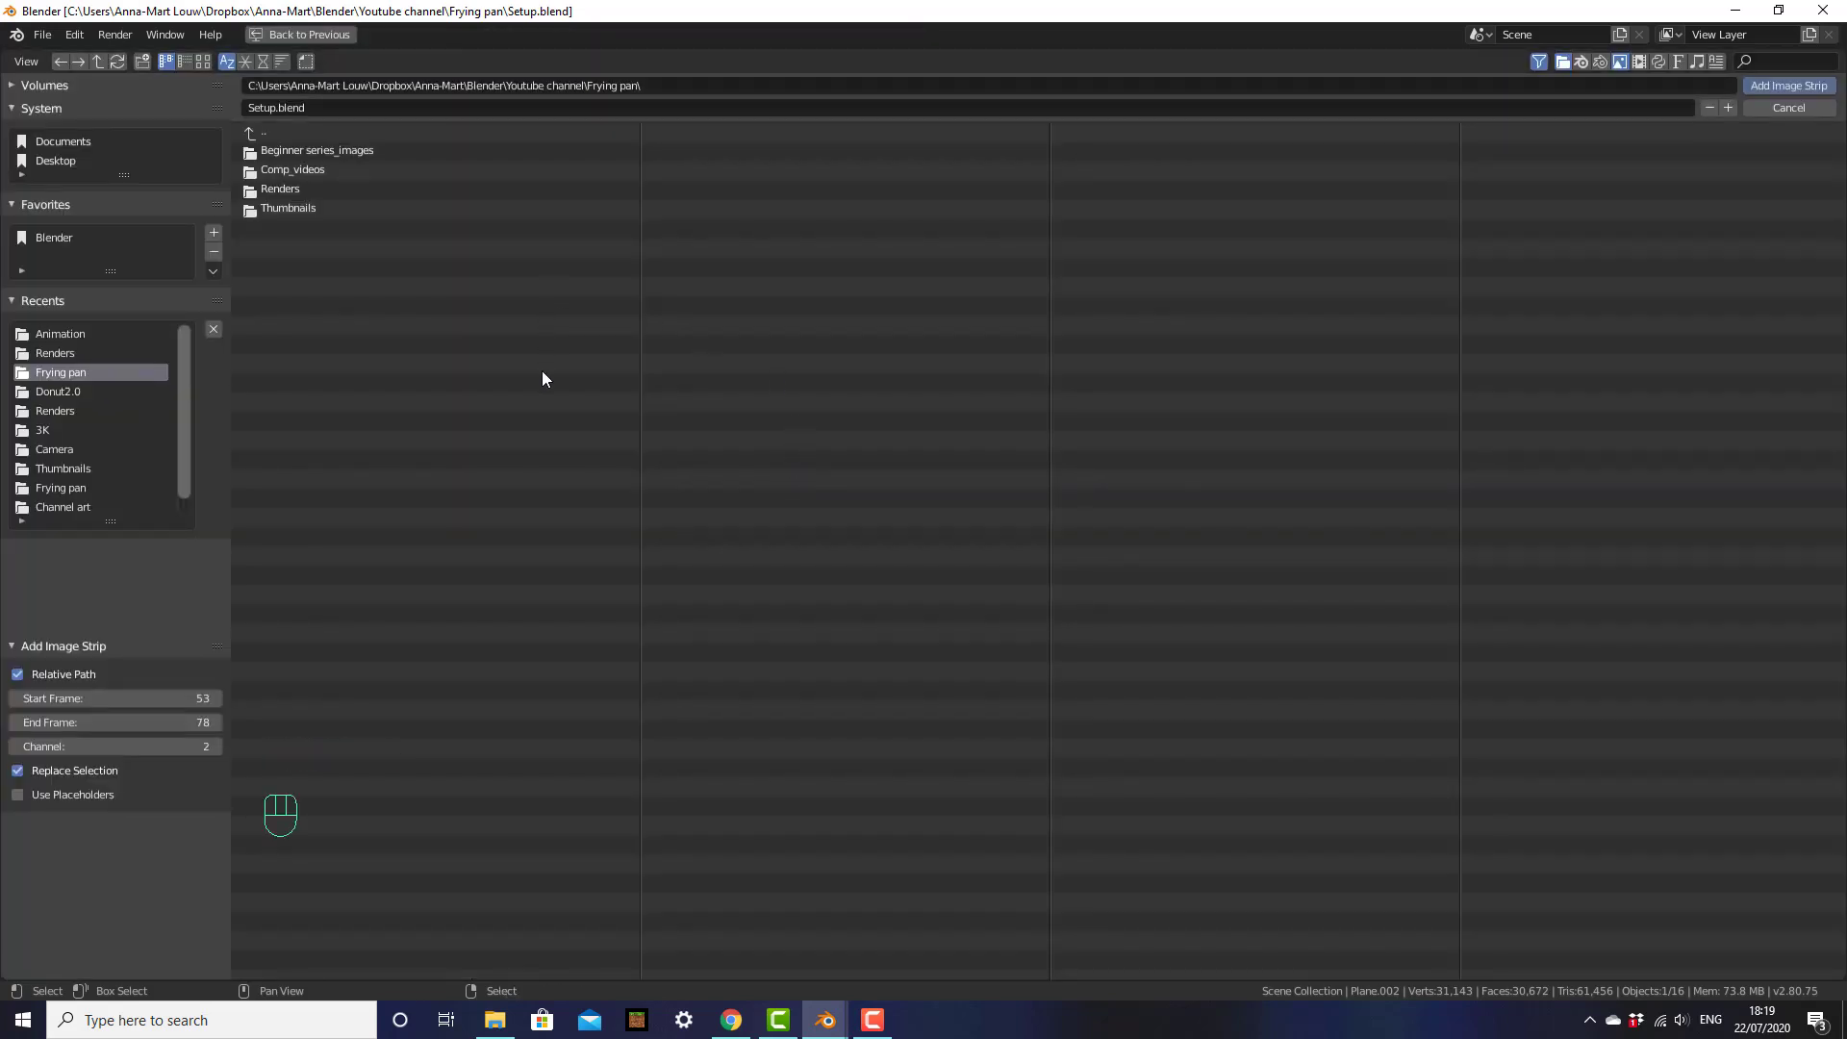
click(331, 188)
click(285, 150)
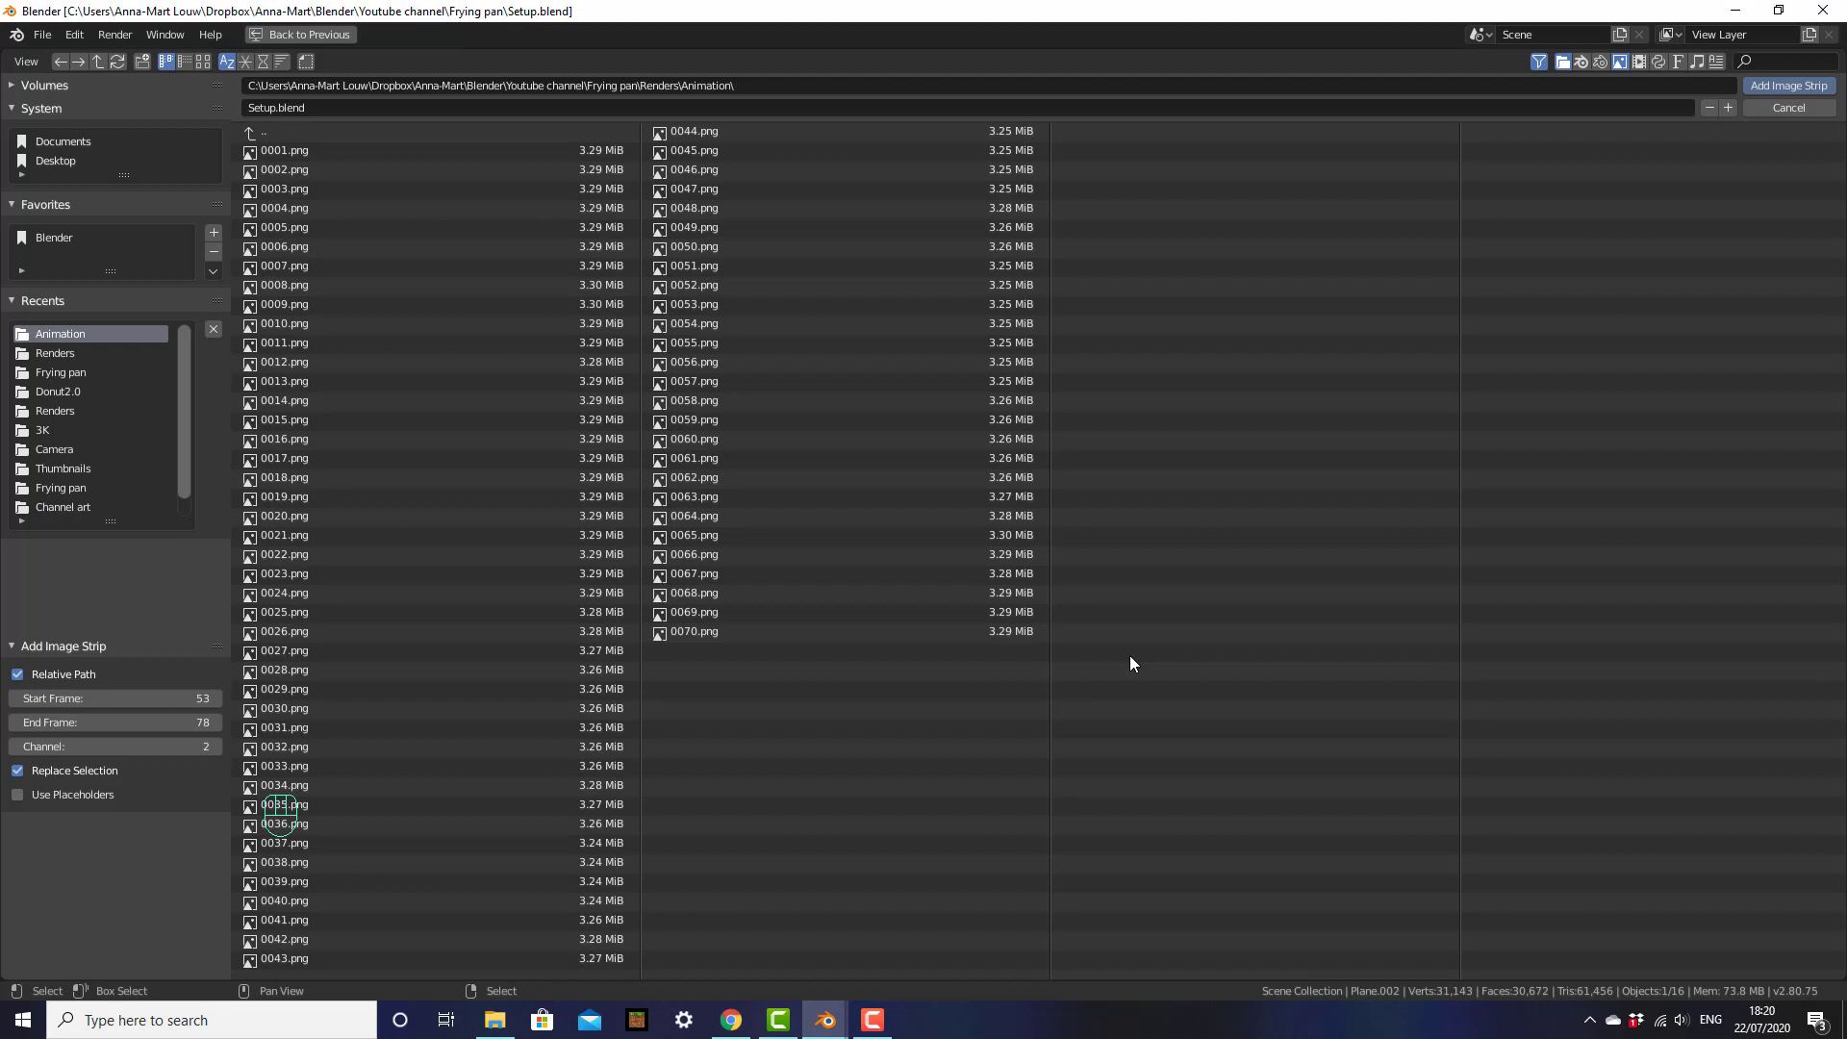
key(a)
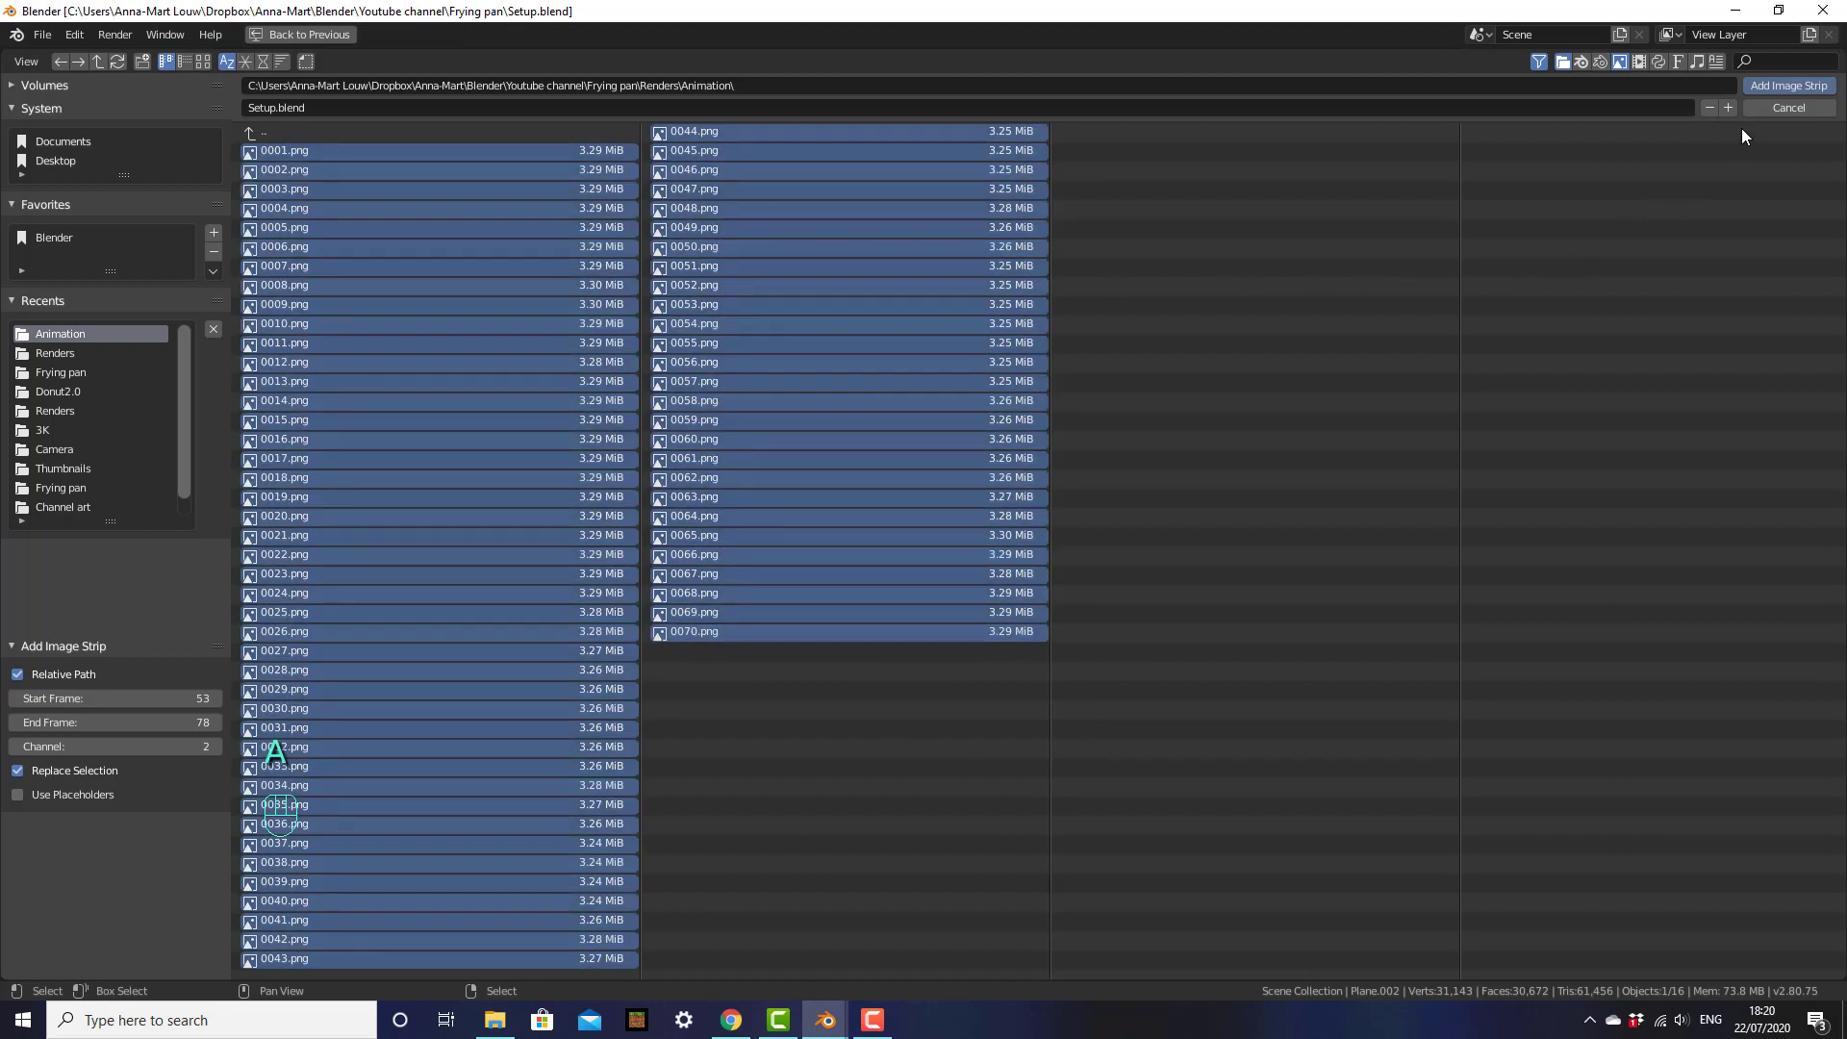
click(1791, 83)
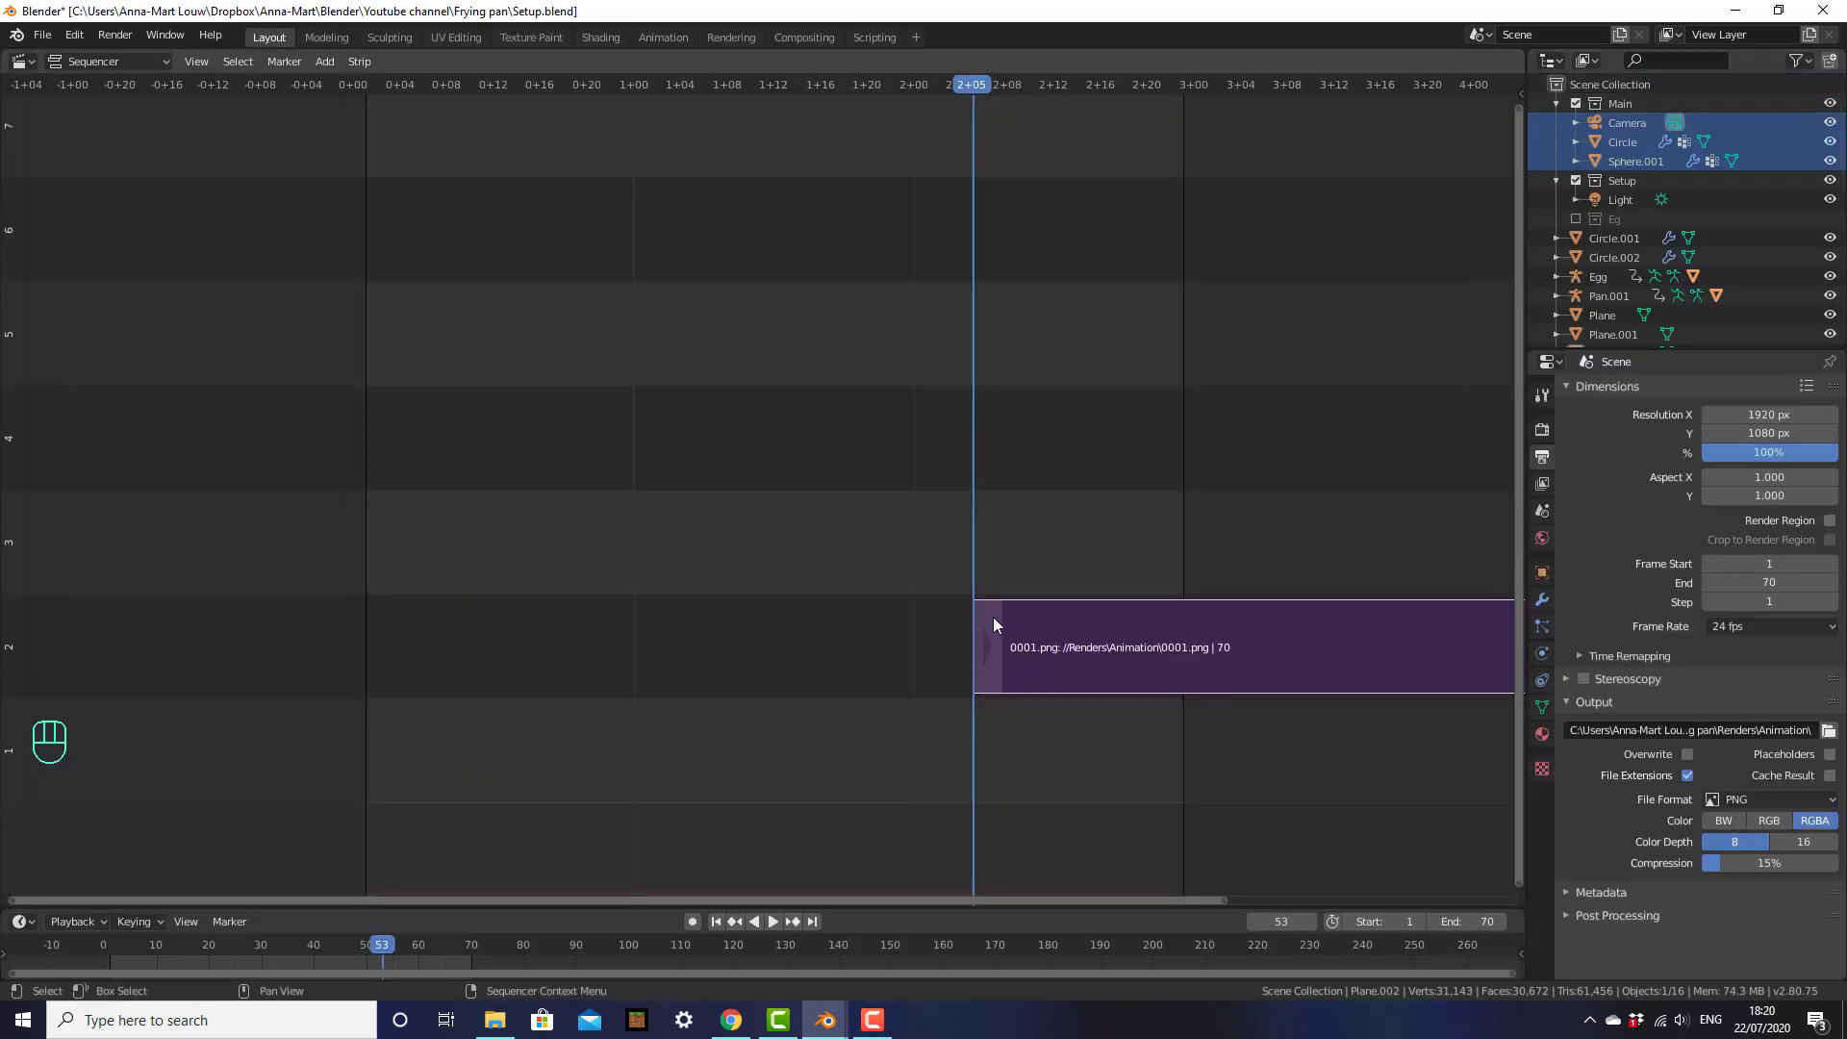
Show the sequencer sidebar with the image strip's Time settings and set the strip's start frame to 1
scroll(992, 617, down, 5)
middle_drag(1145, 663, 1000, 708)
scroll(1001, 709, down, 2)
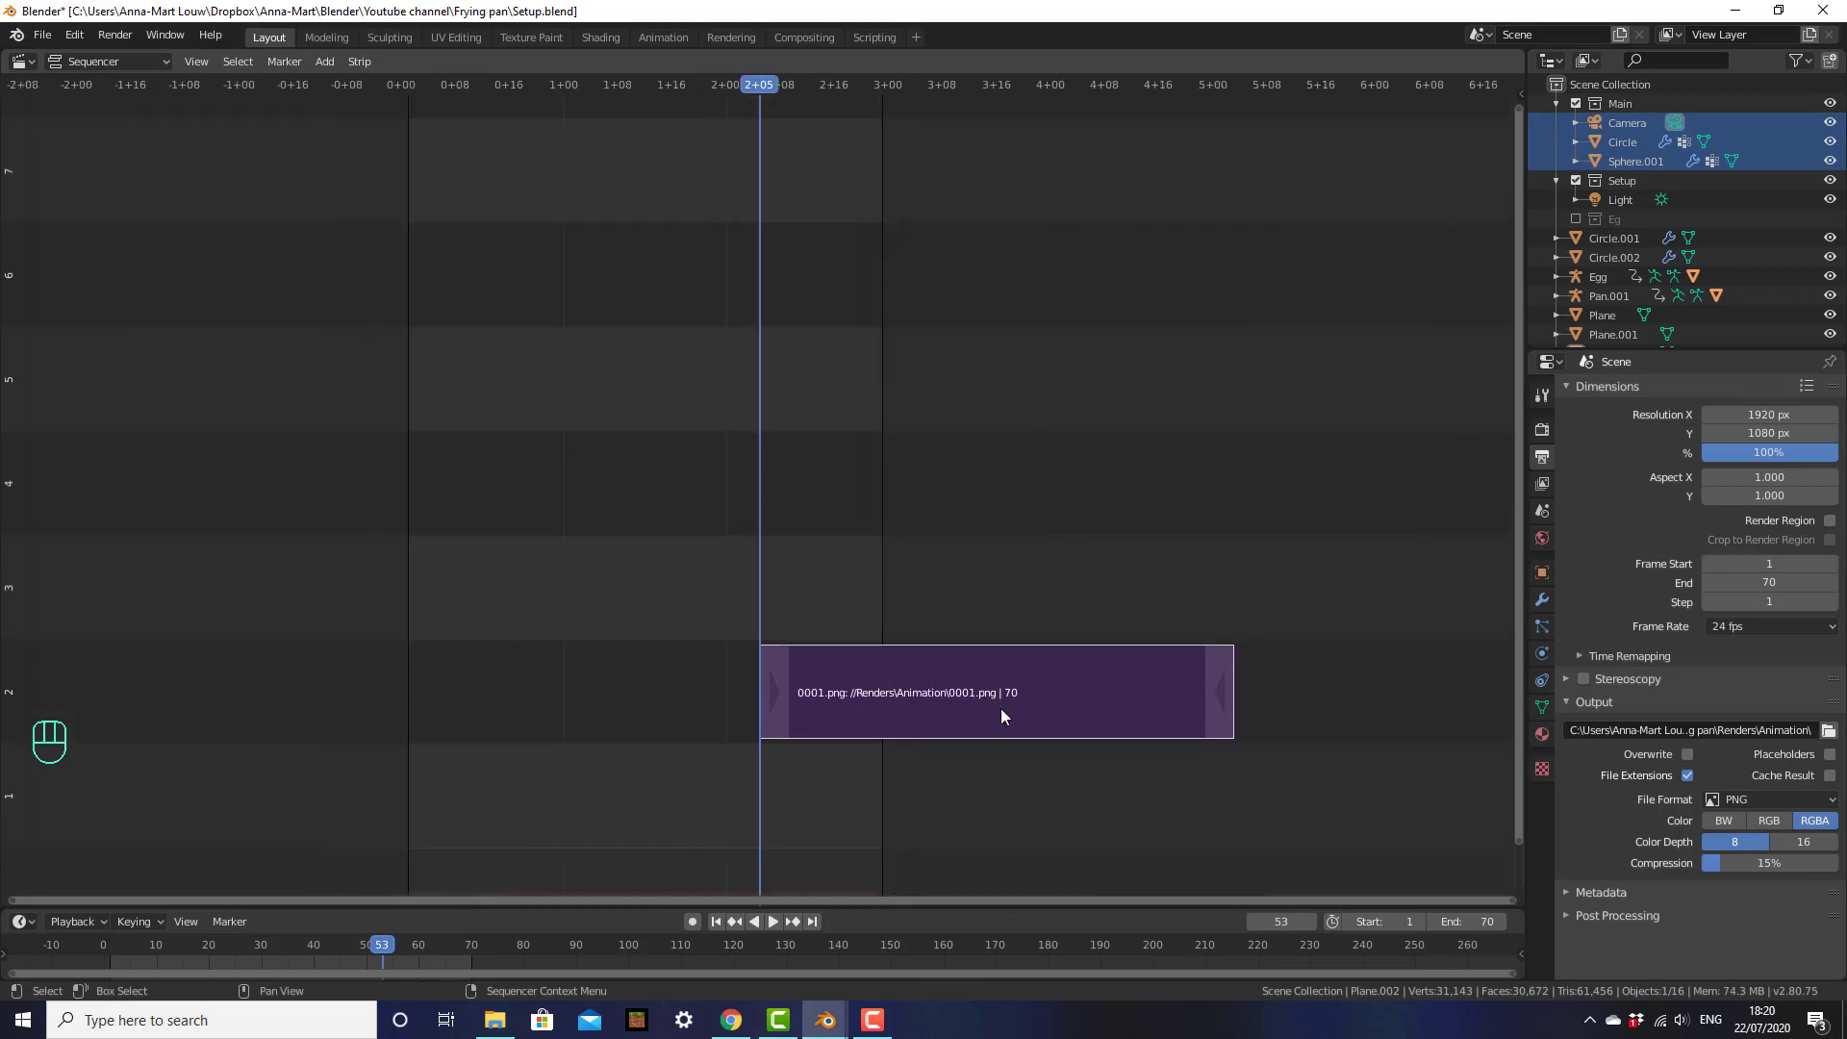
scroll(1001, 708, down, 1)
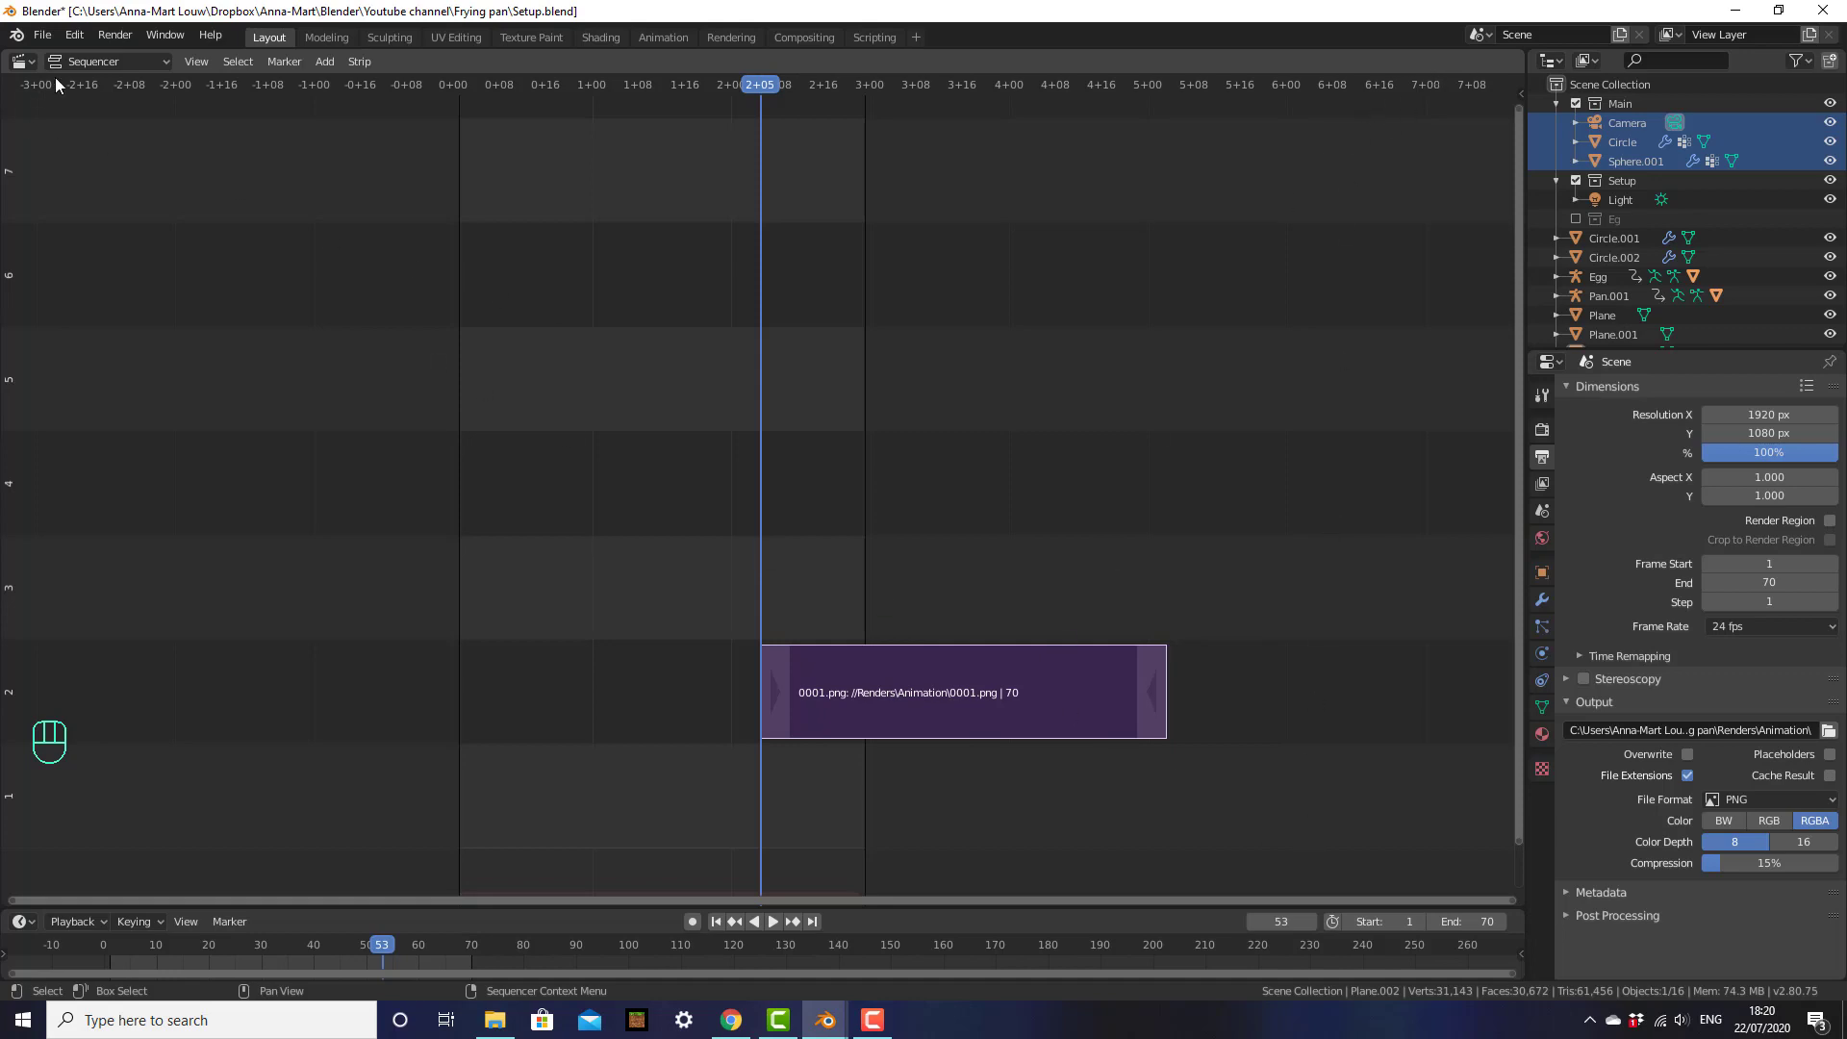
click(192, 62)
click(200, 90)
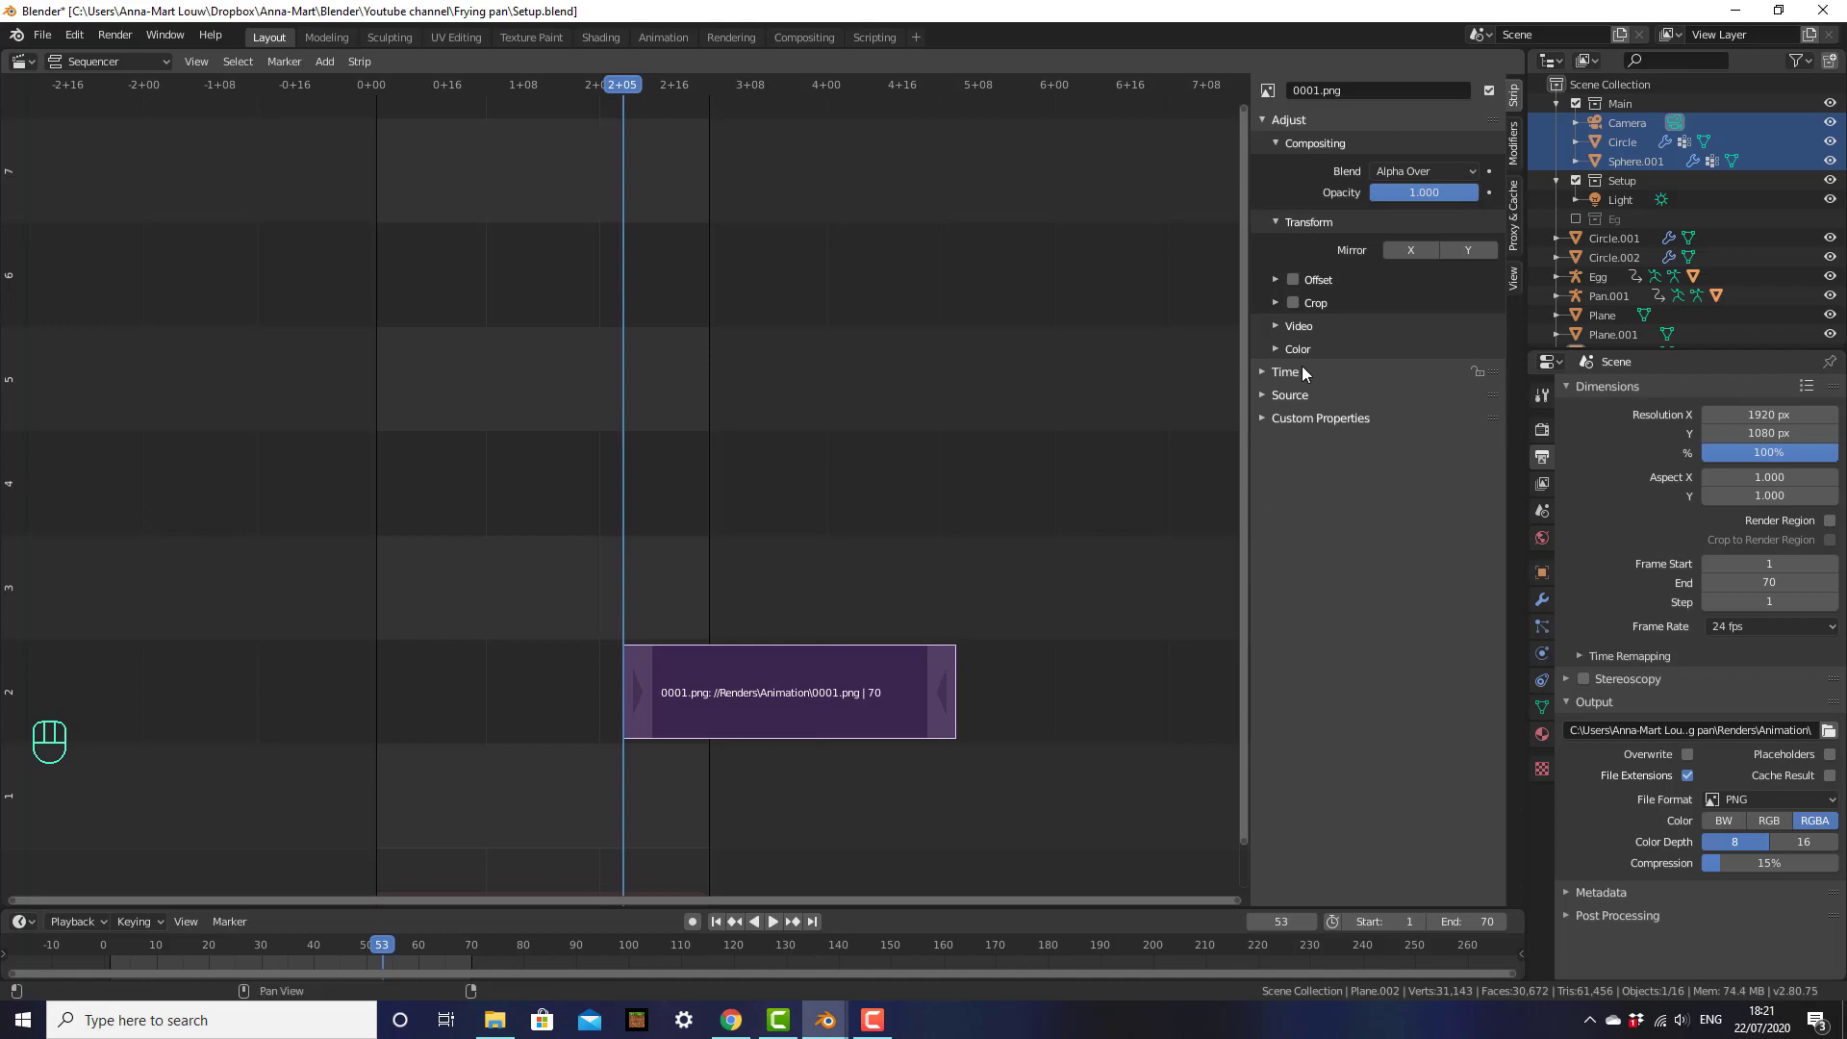
click(1342, 371)
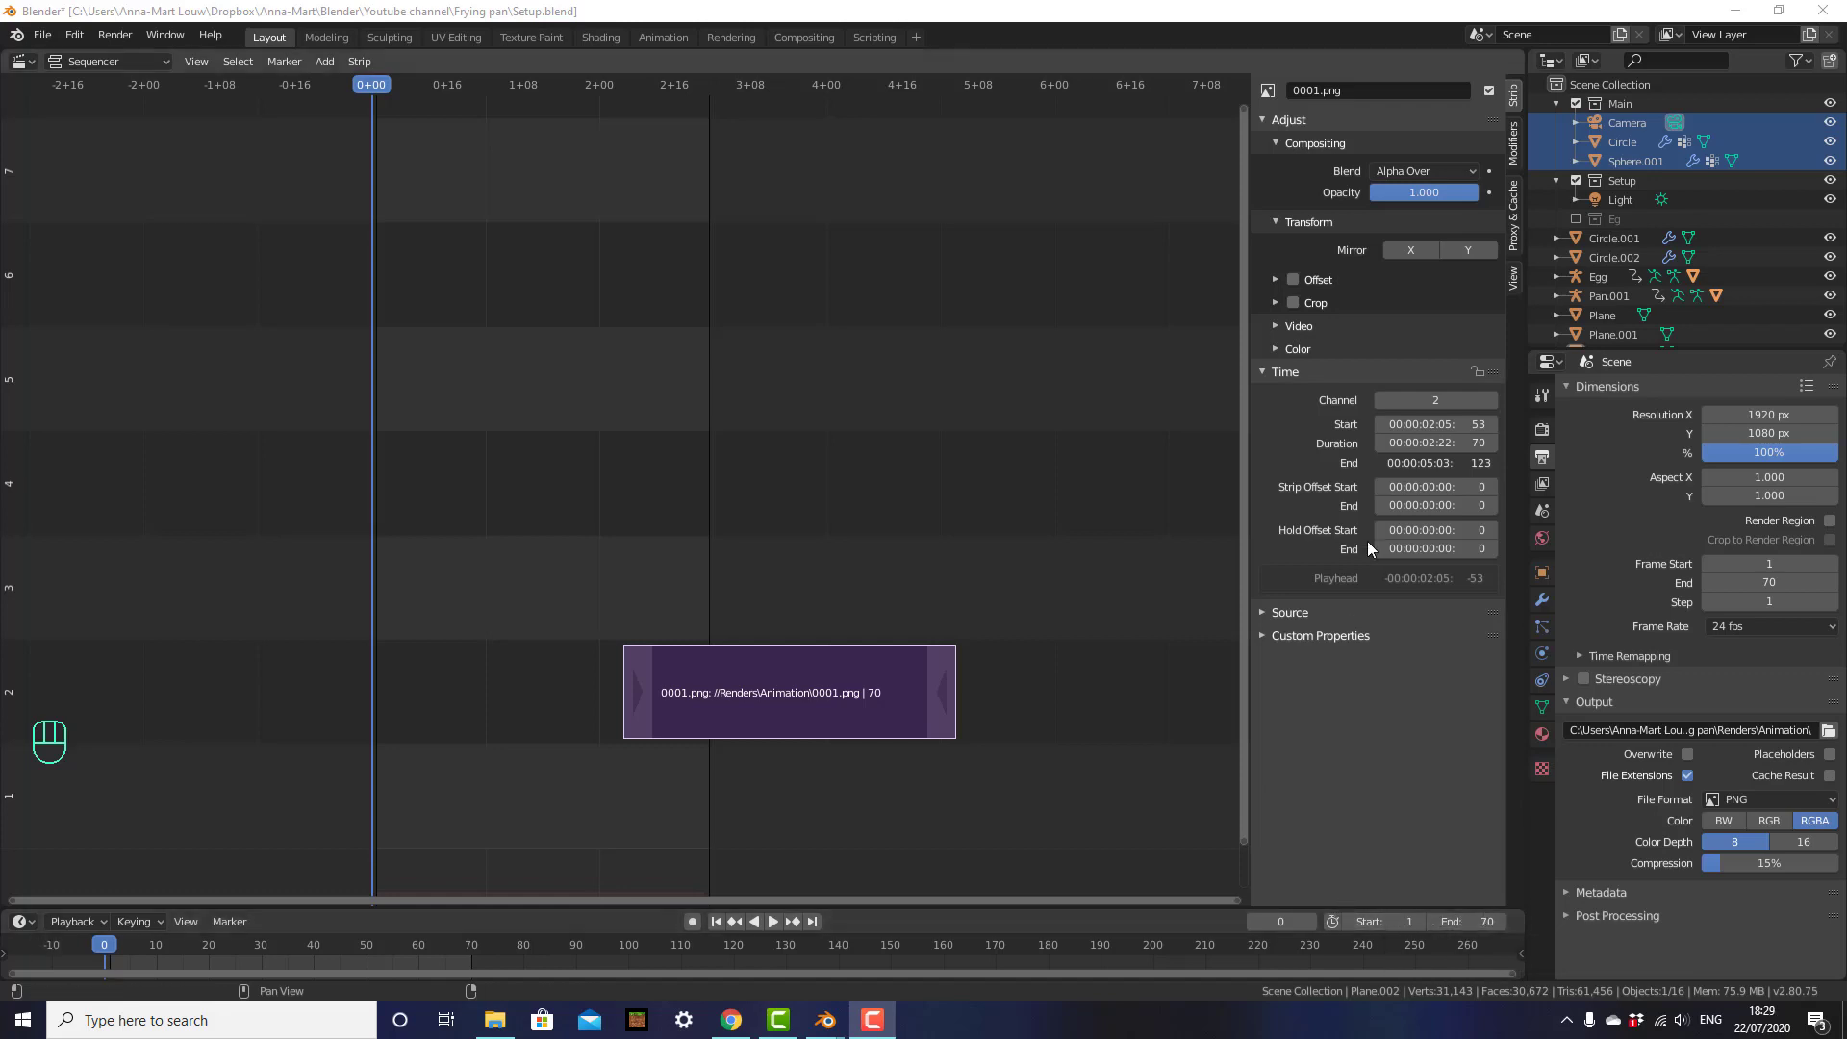
click(1404, 426)
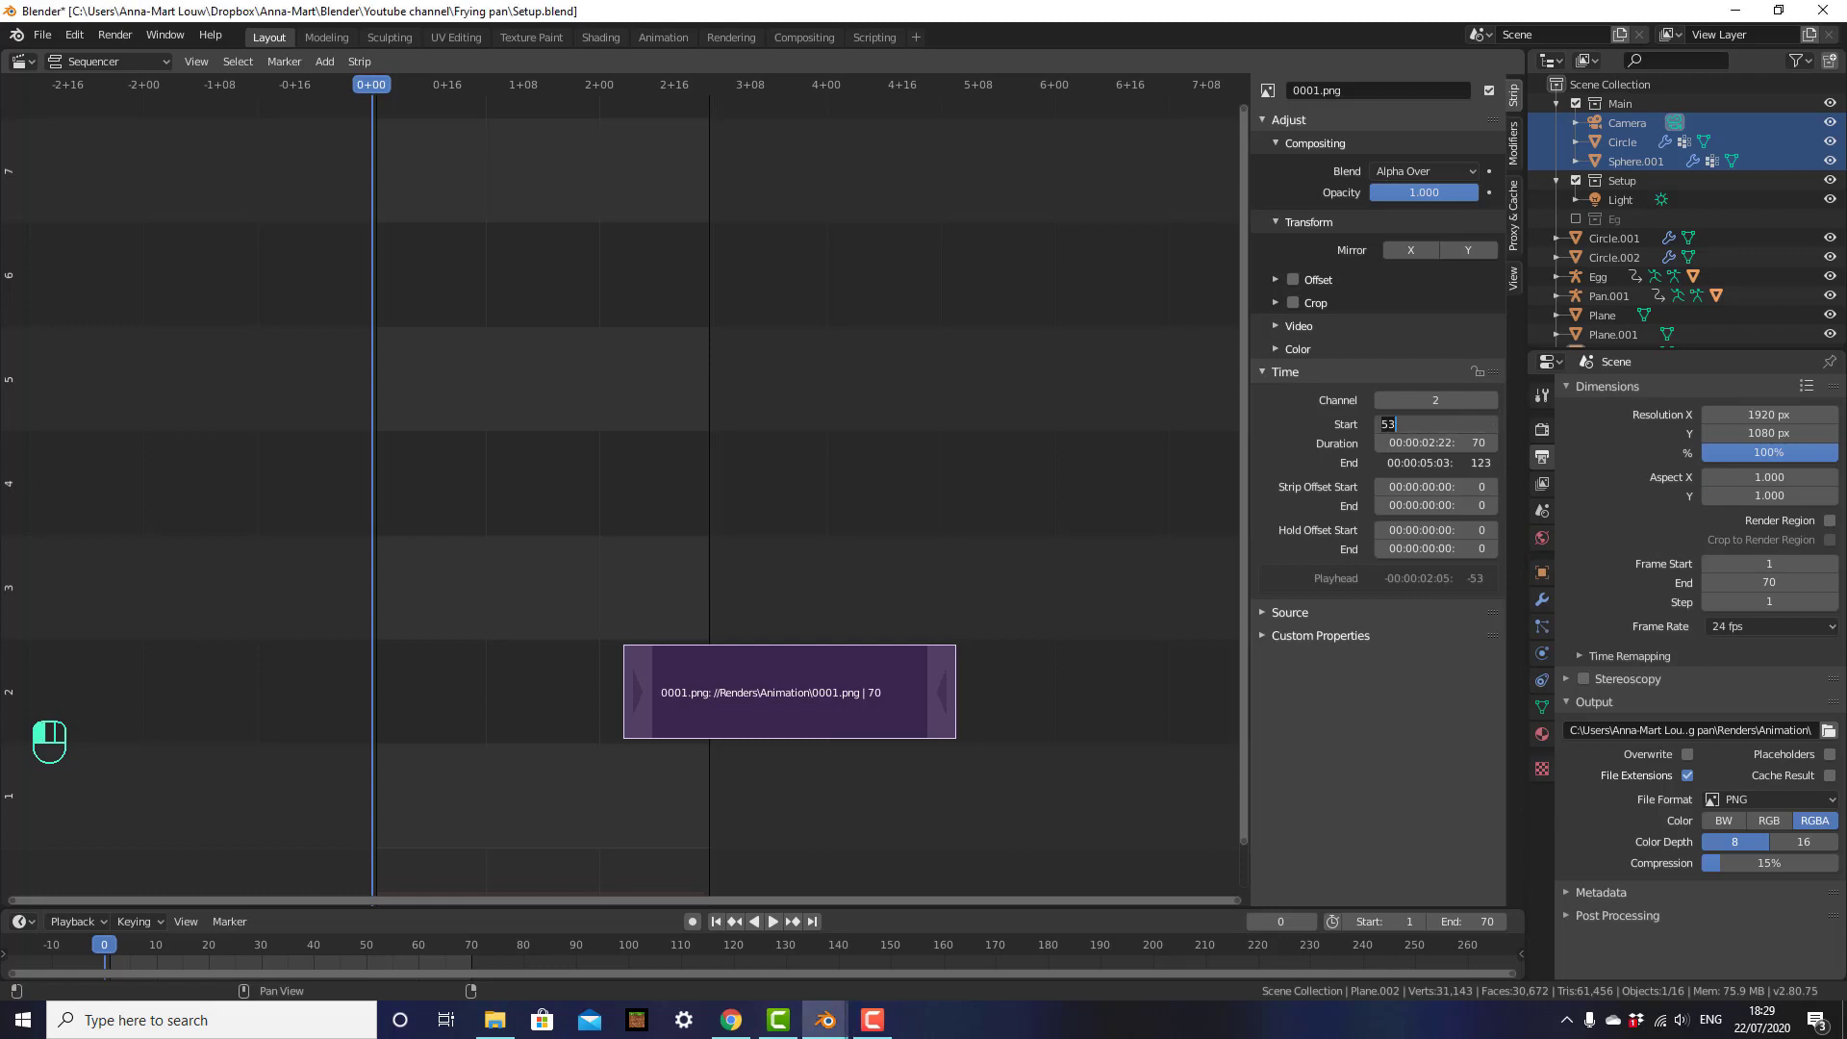
text(1)
key(Return)
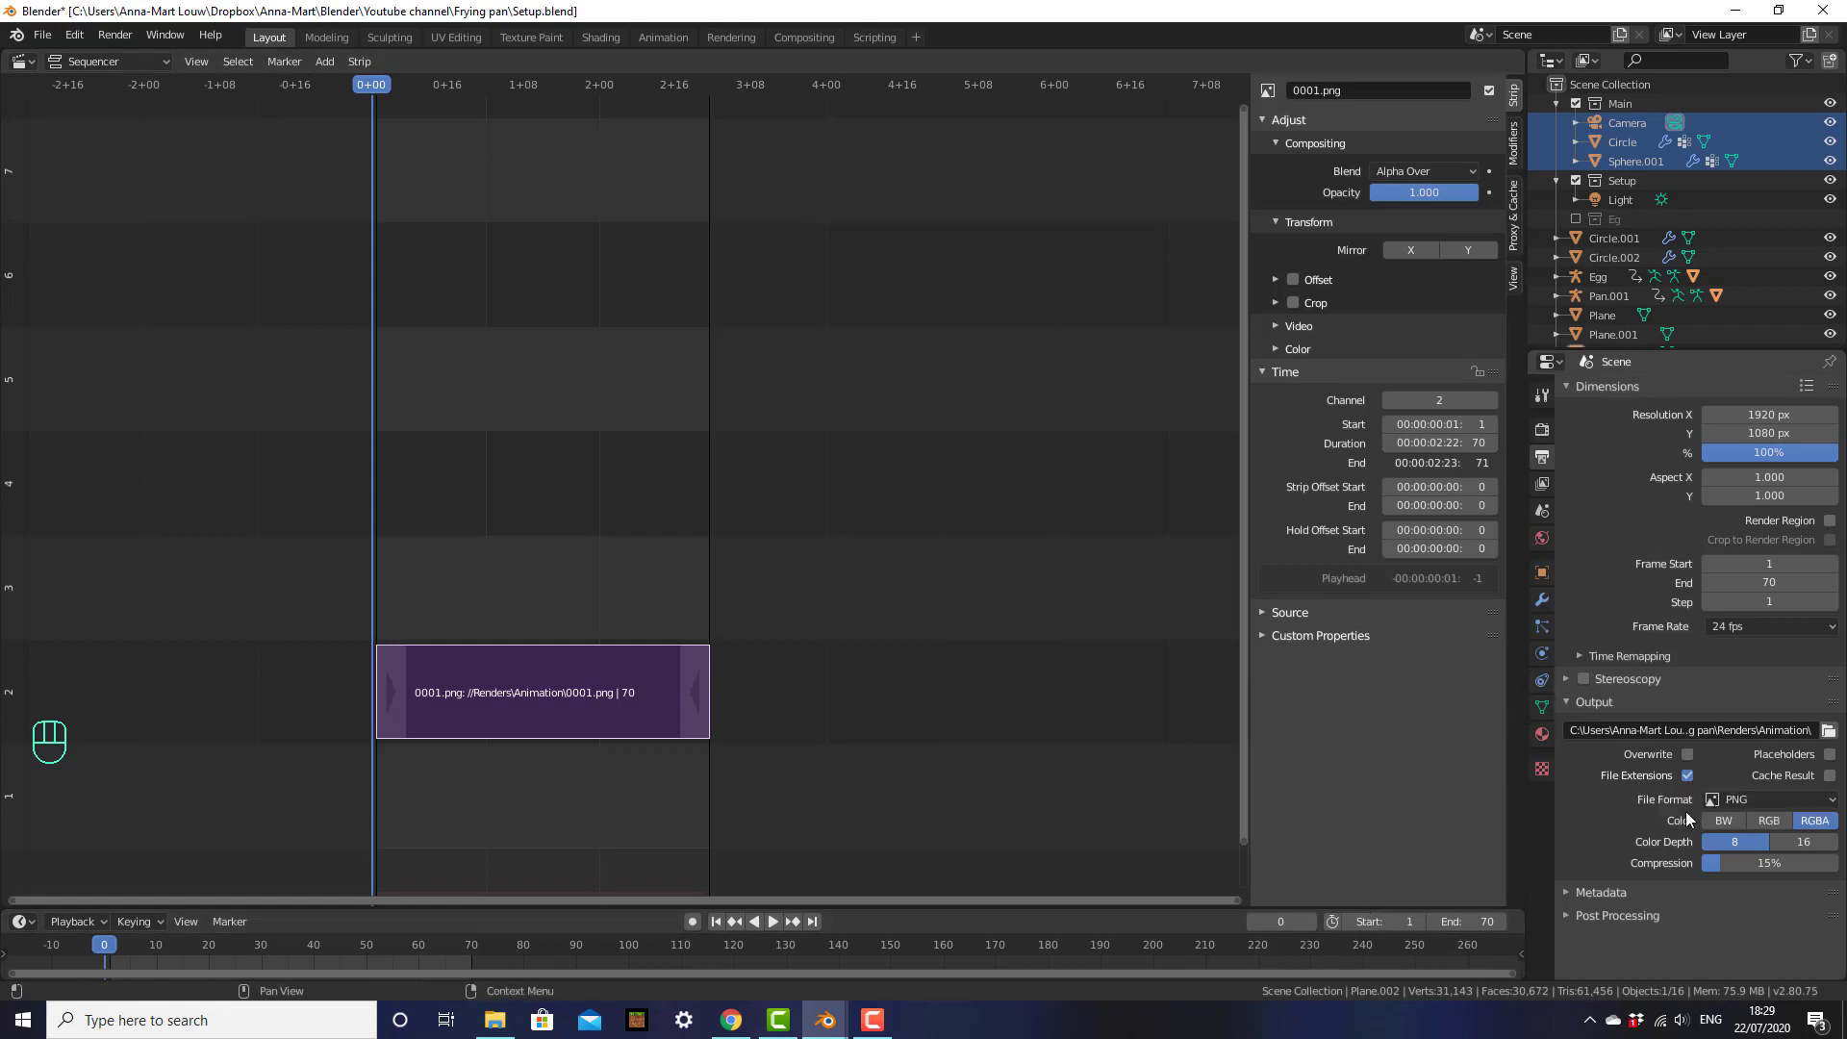
Set the output file format to FFmpeg video, expand the Post Processing settings, and render the animation
click(1759, 801)
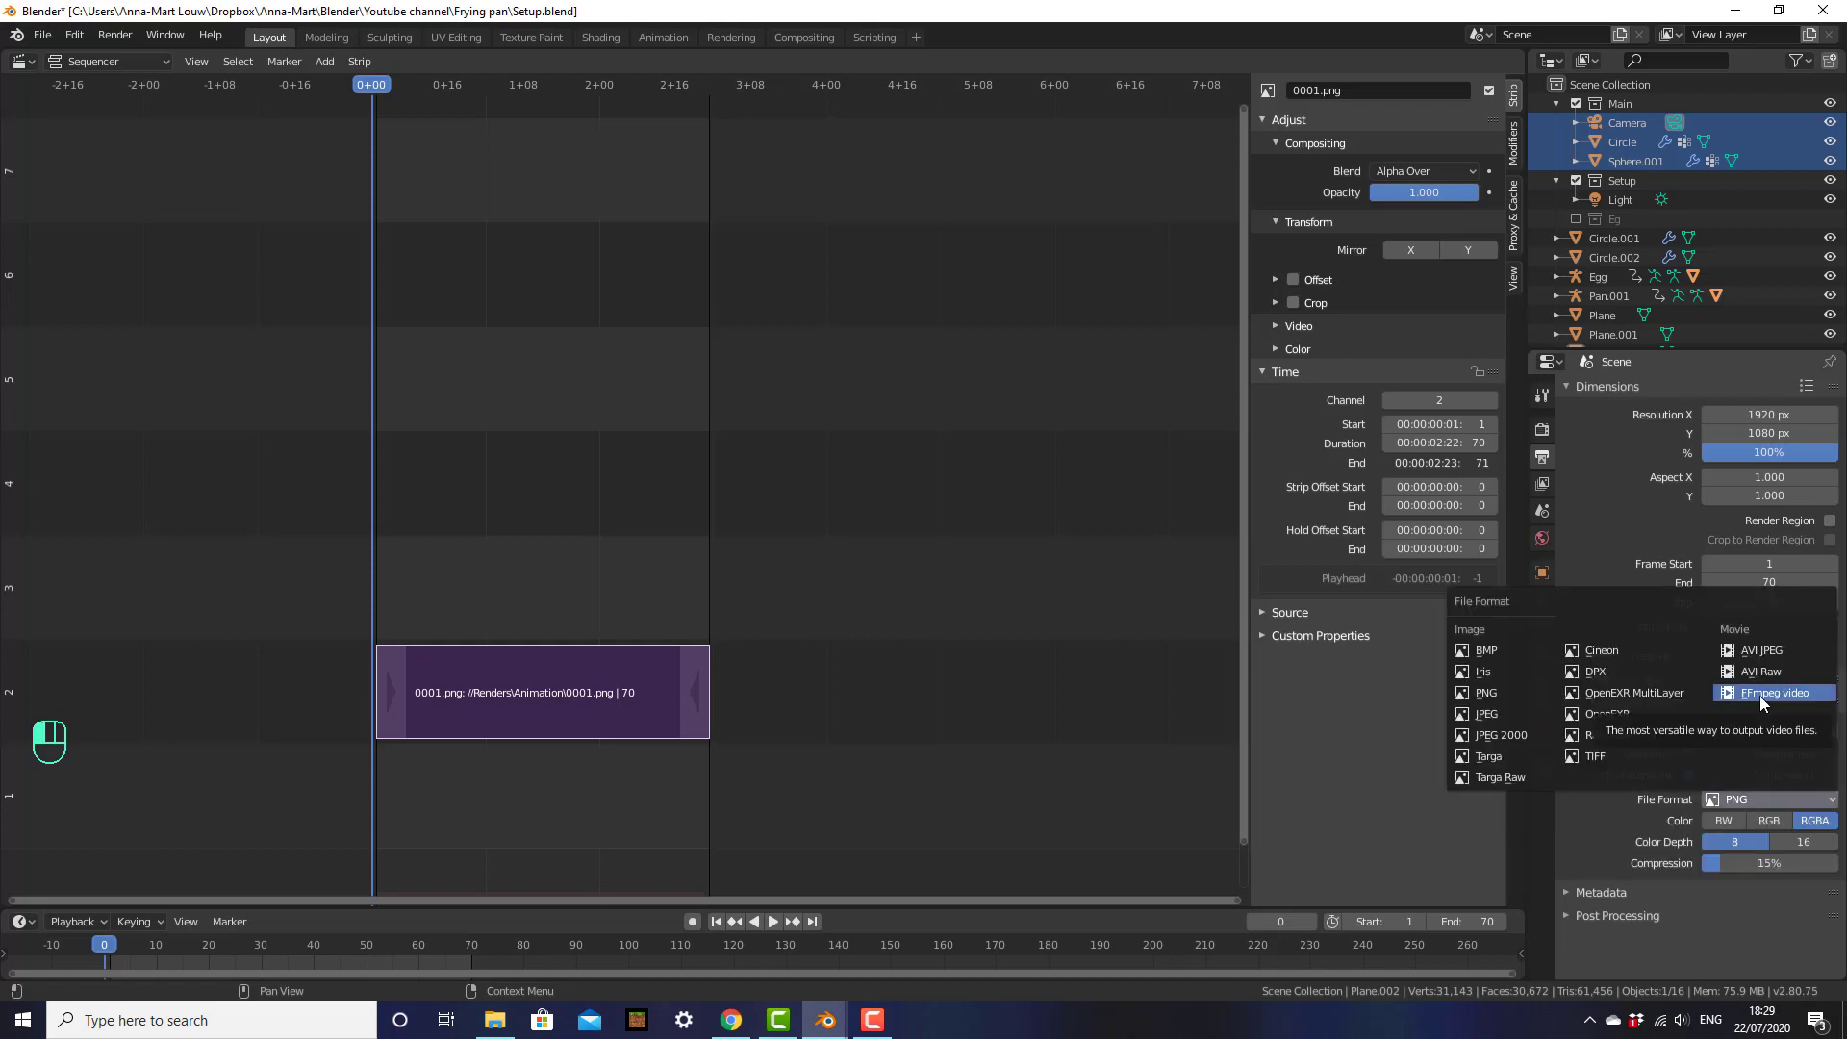
click(1759, 696)
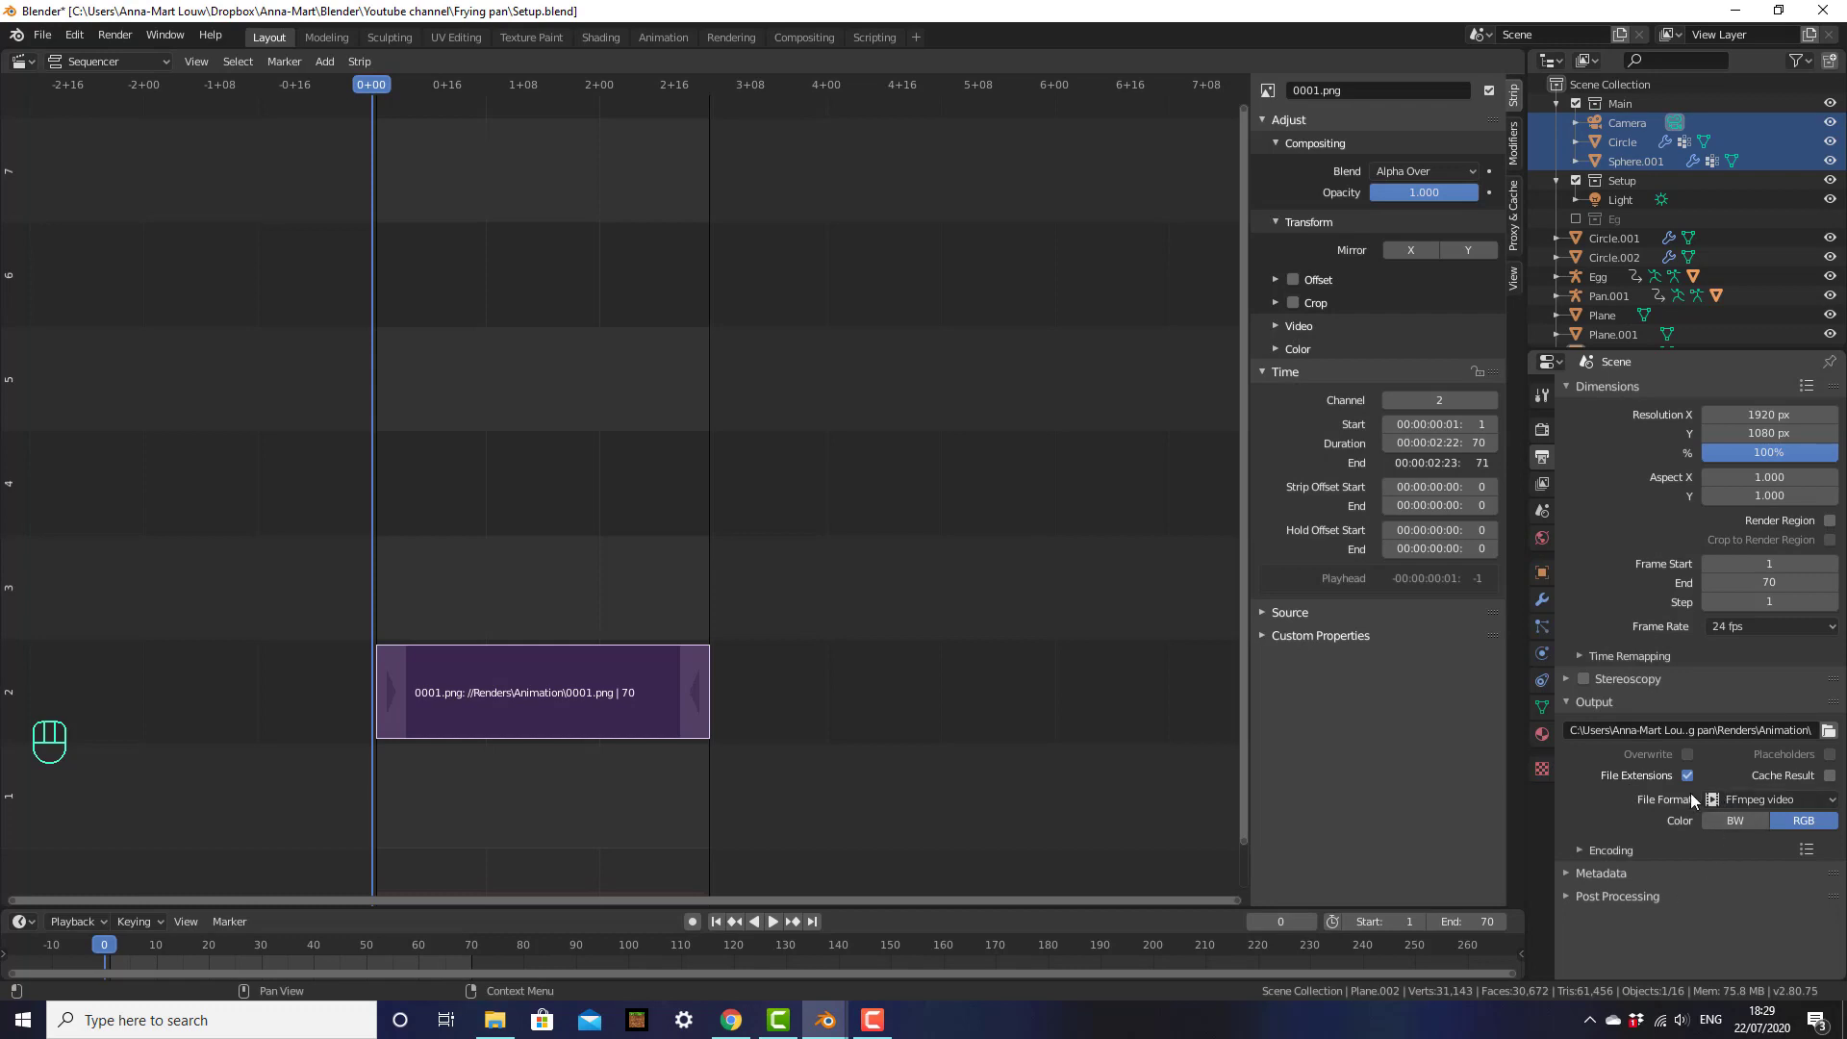
click(1592, 899)
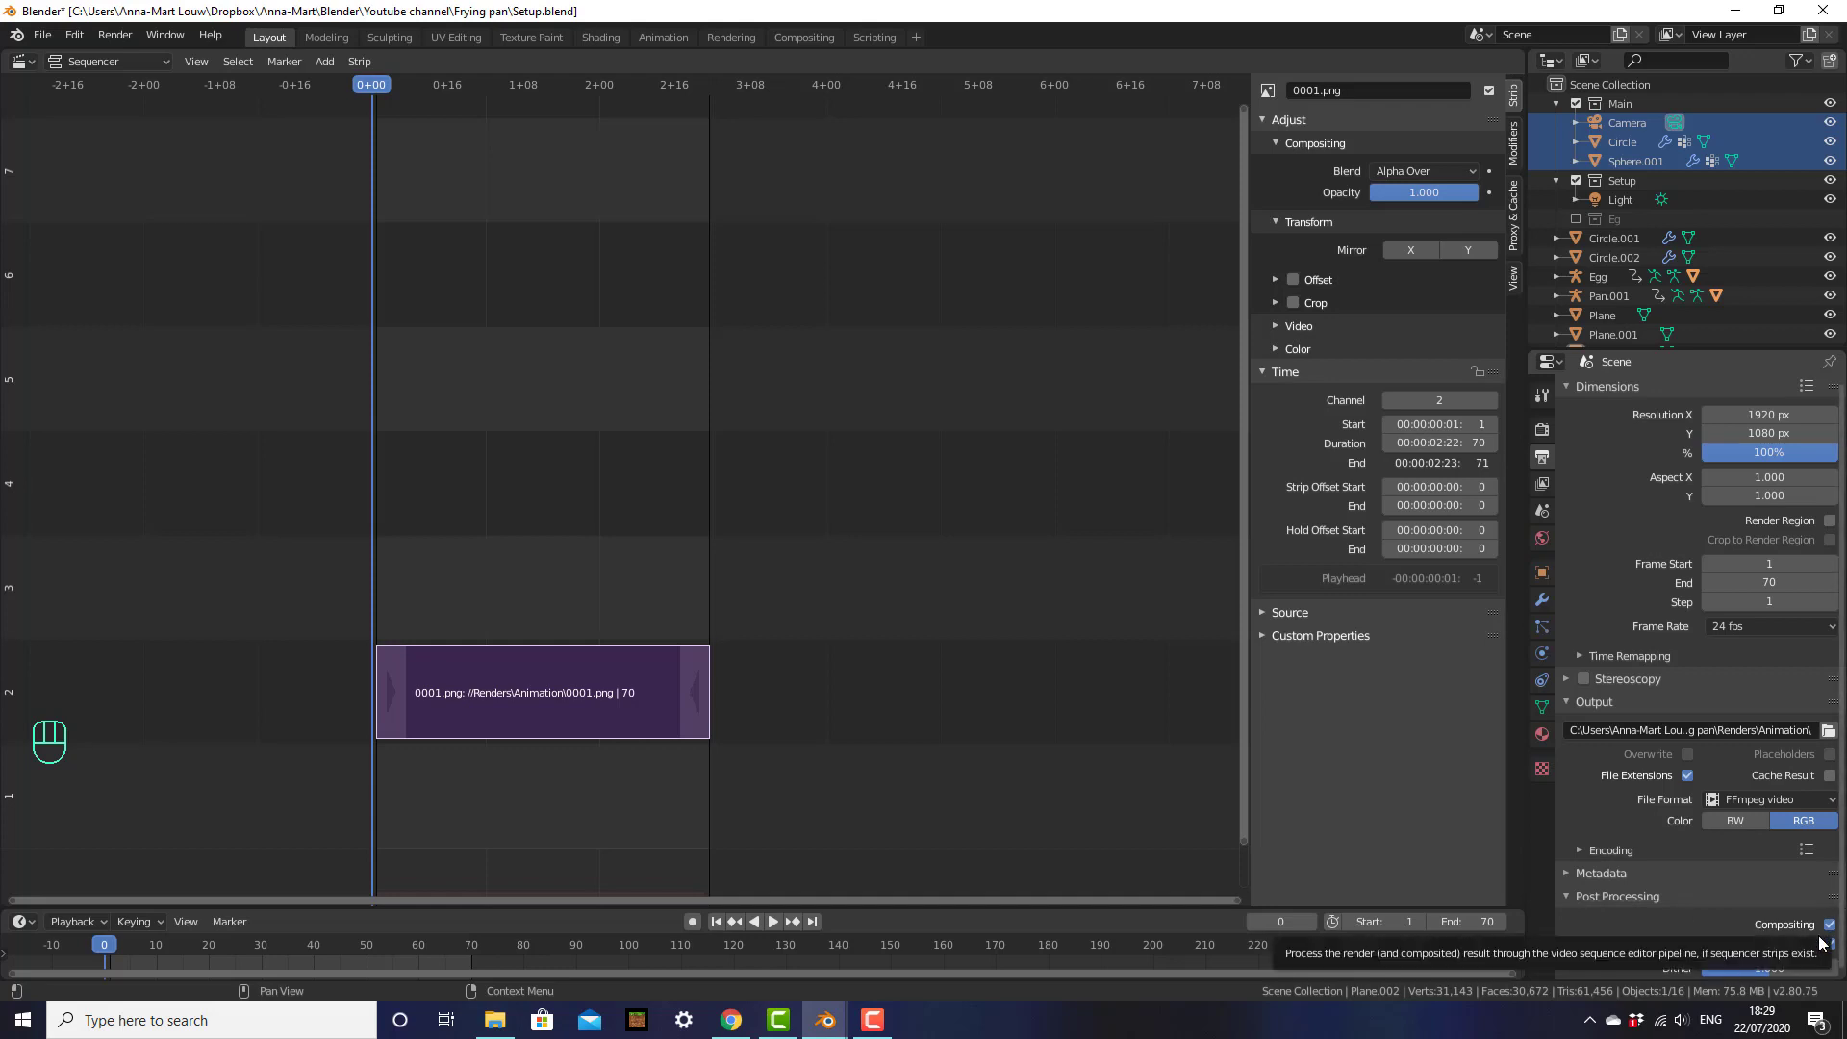
click(112, 35)
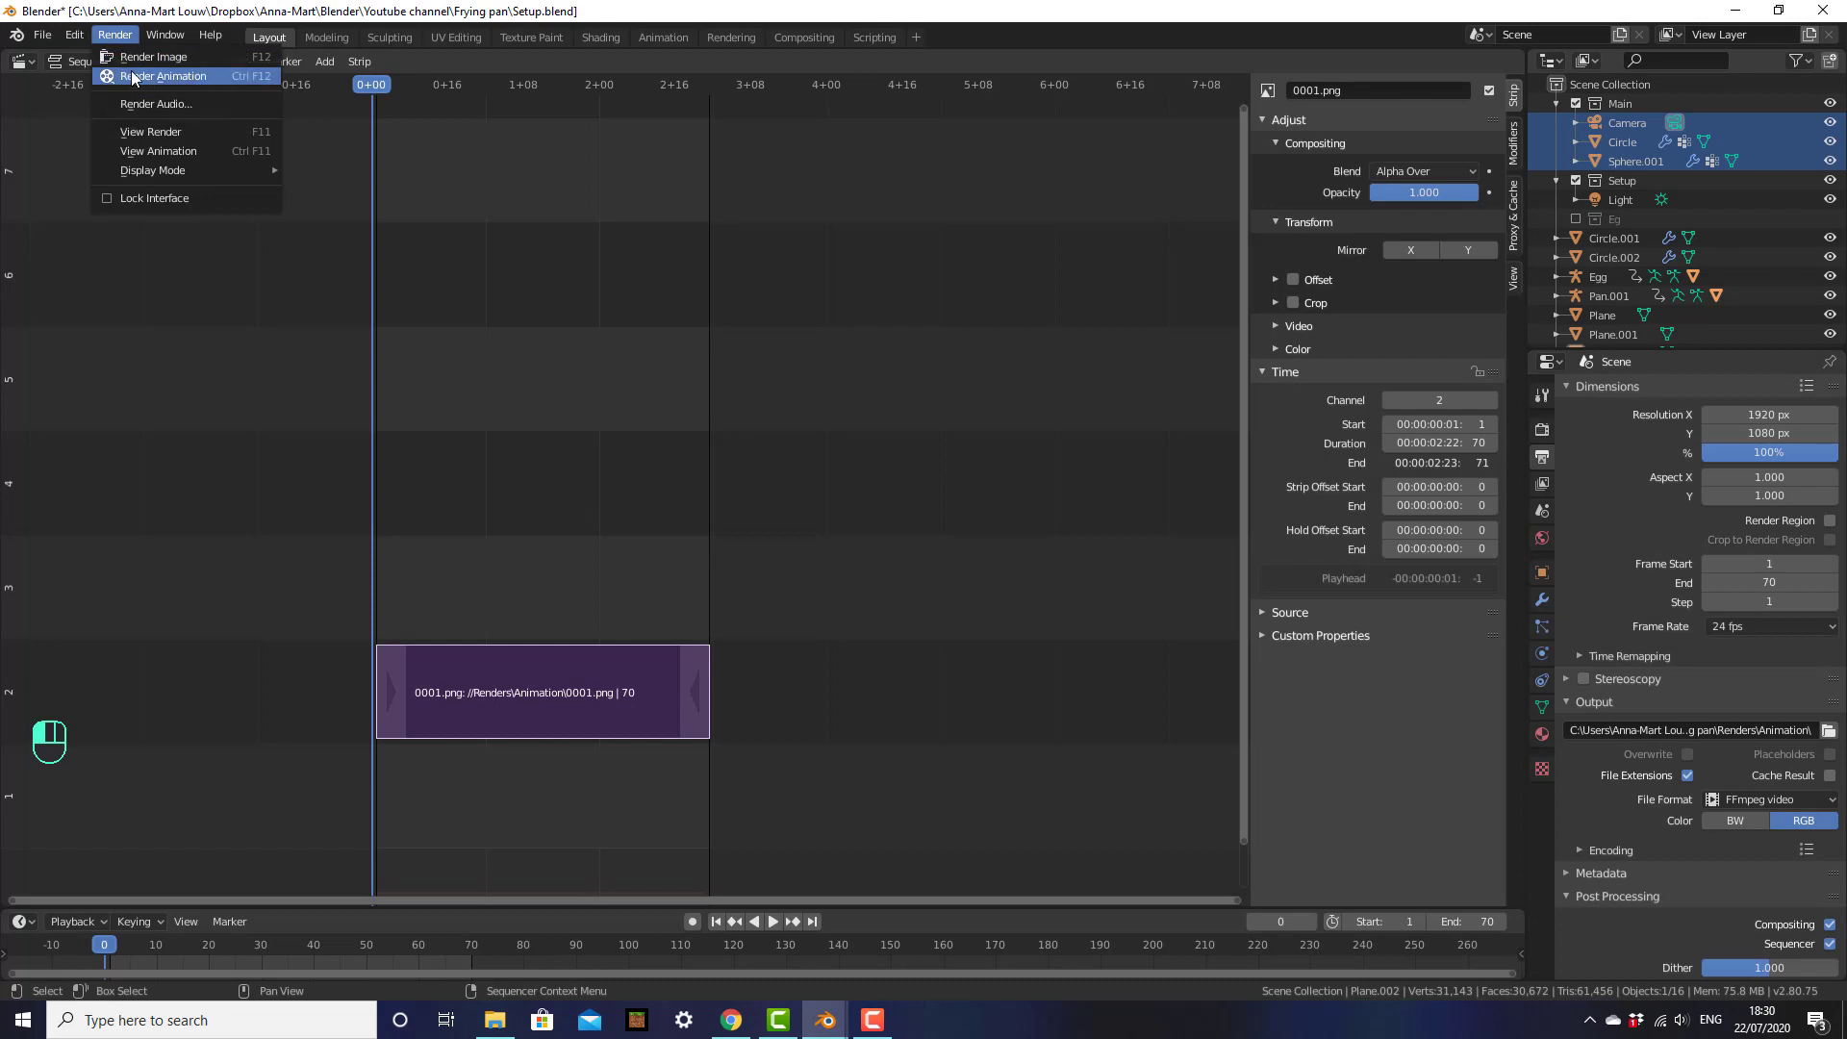
click(132, 77)
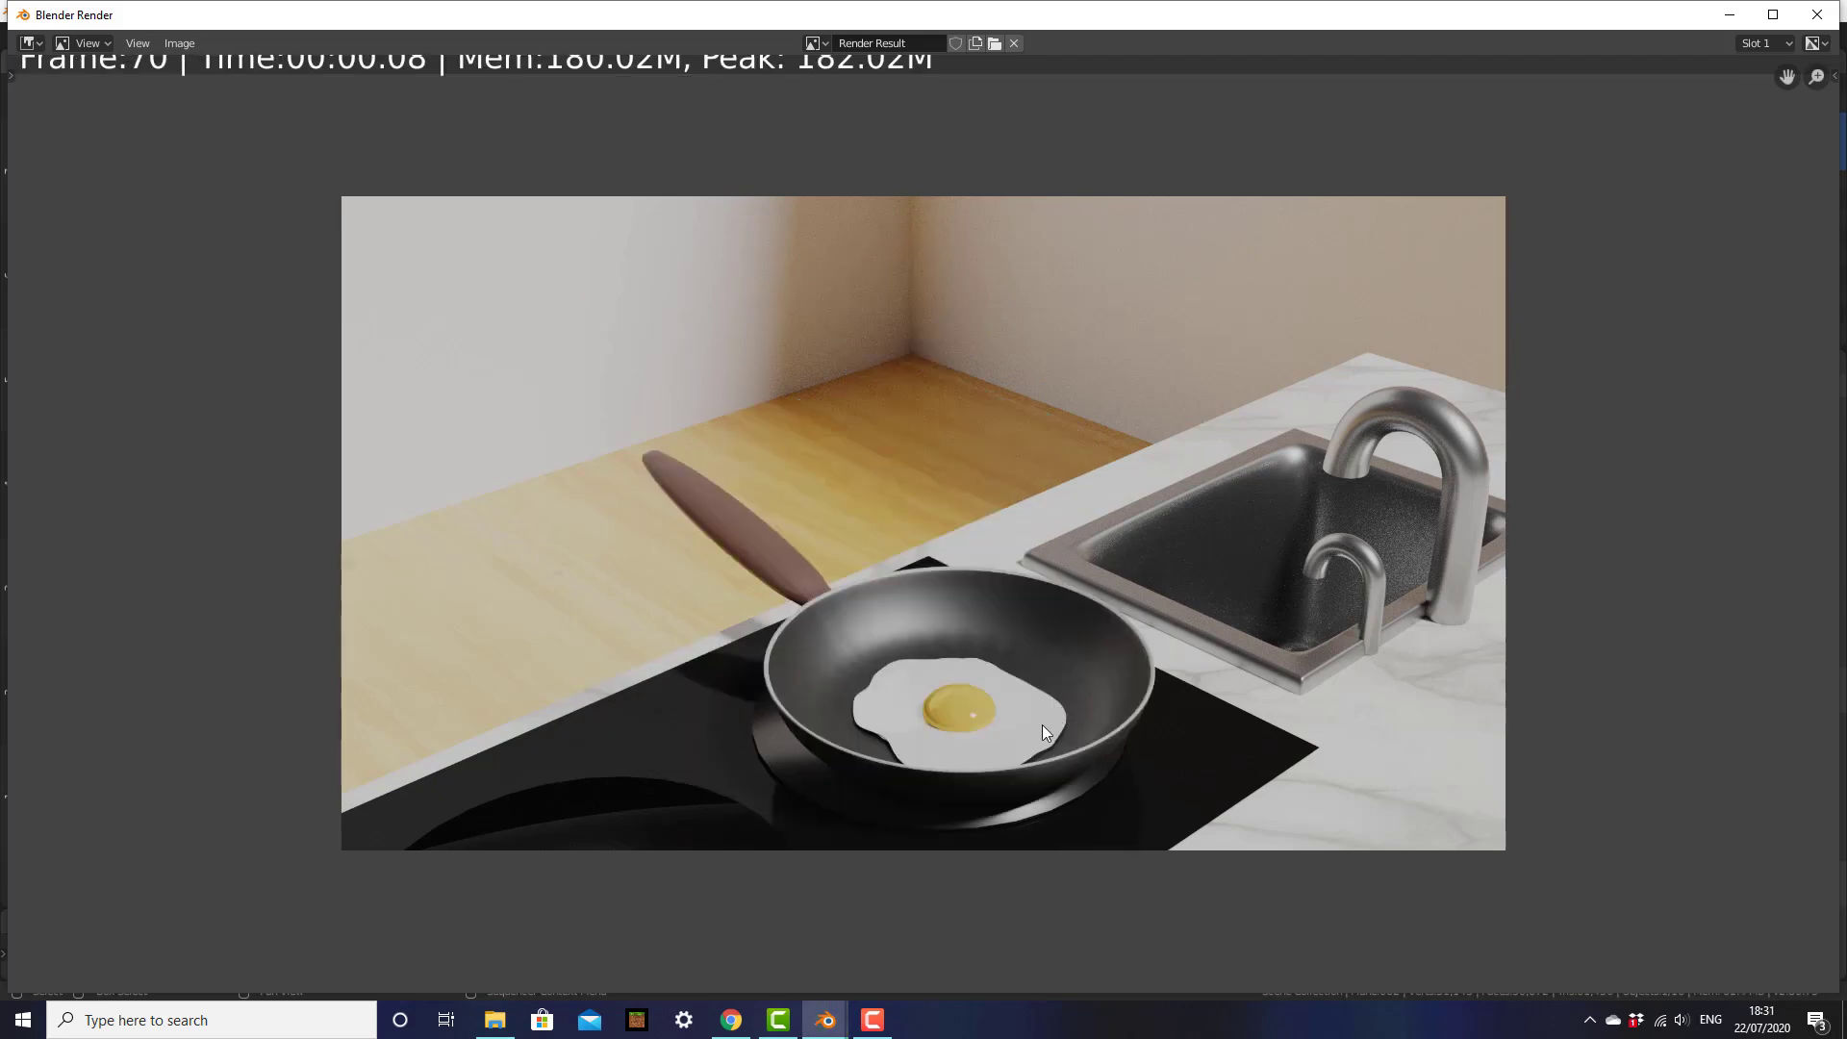
Switch to File Explorer and play the rendered video 0001-0070.mkv from the Animation folder
click(495, 1020)
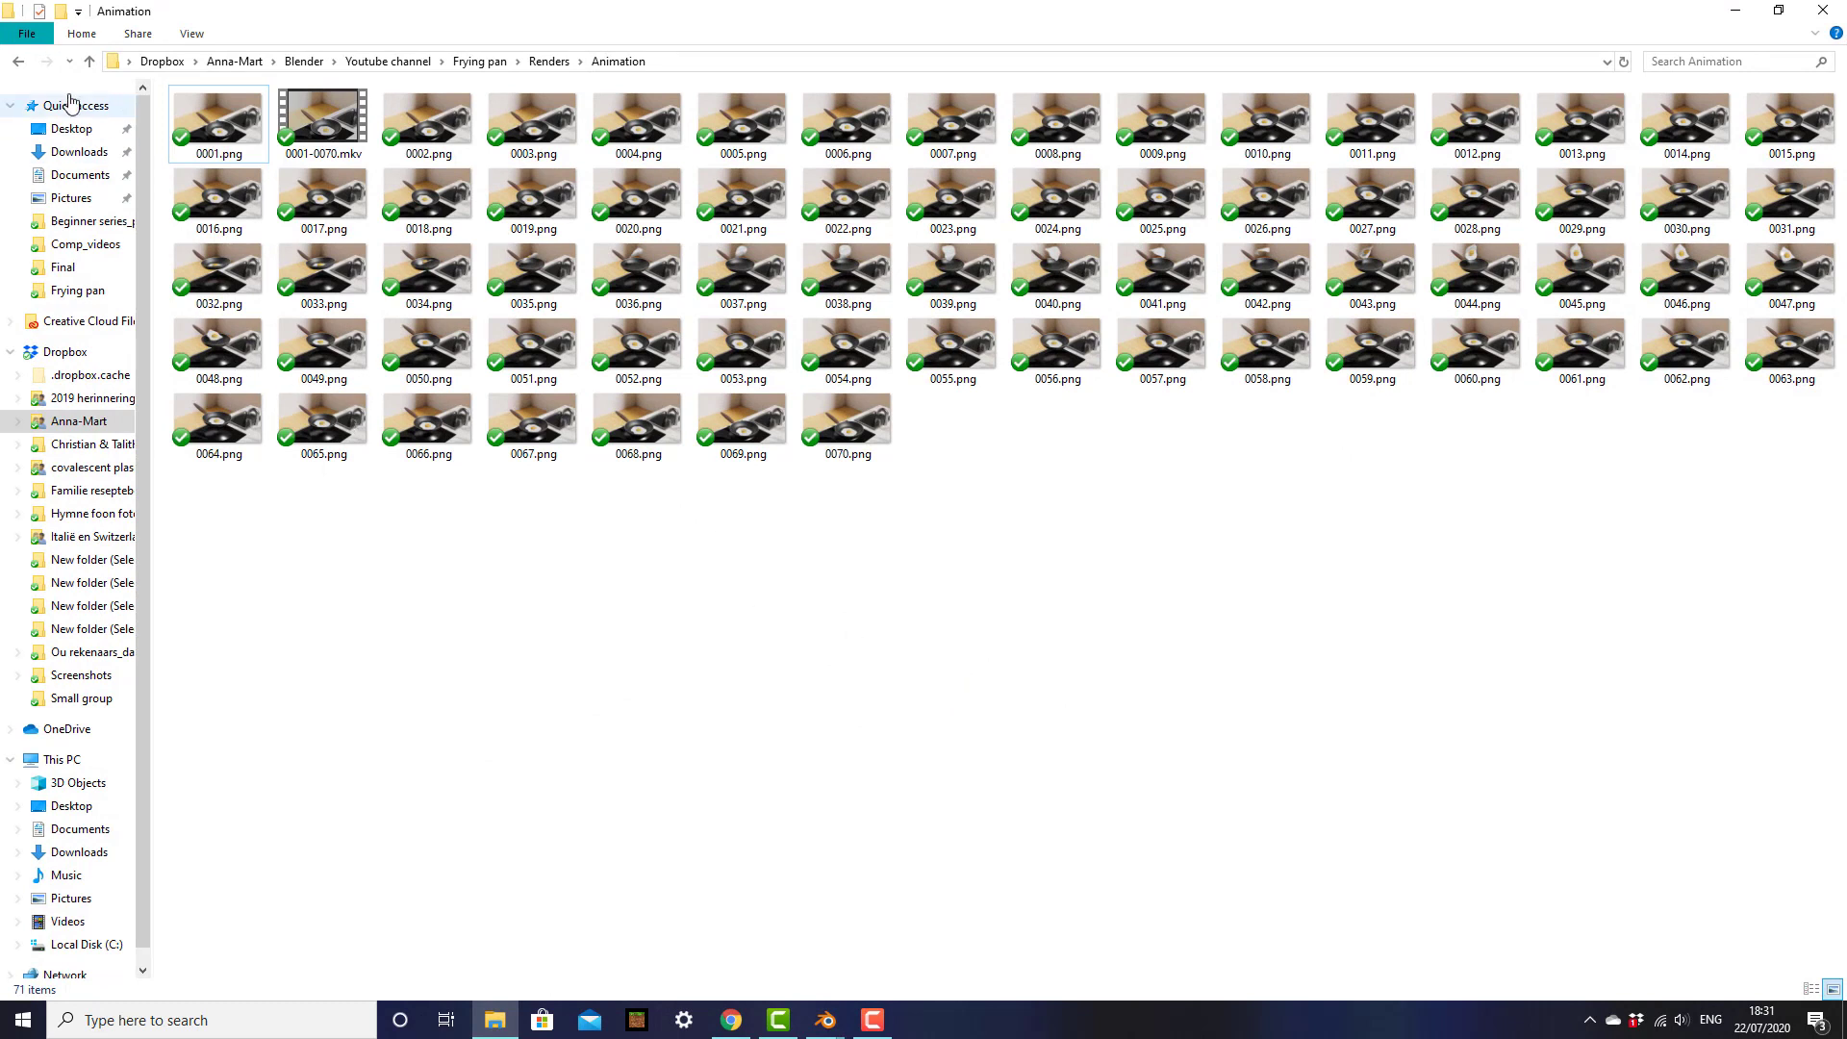
click(328, 117)
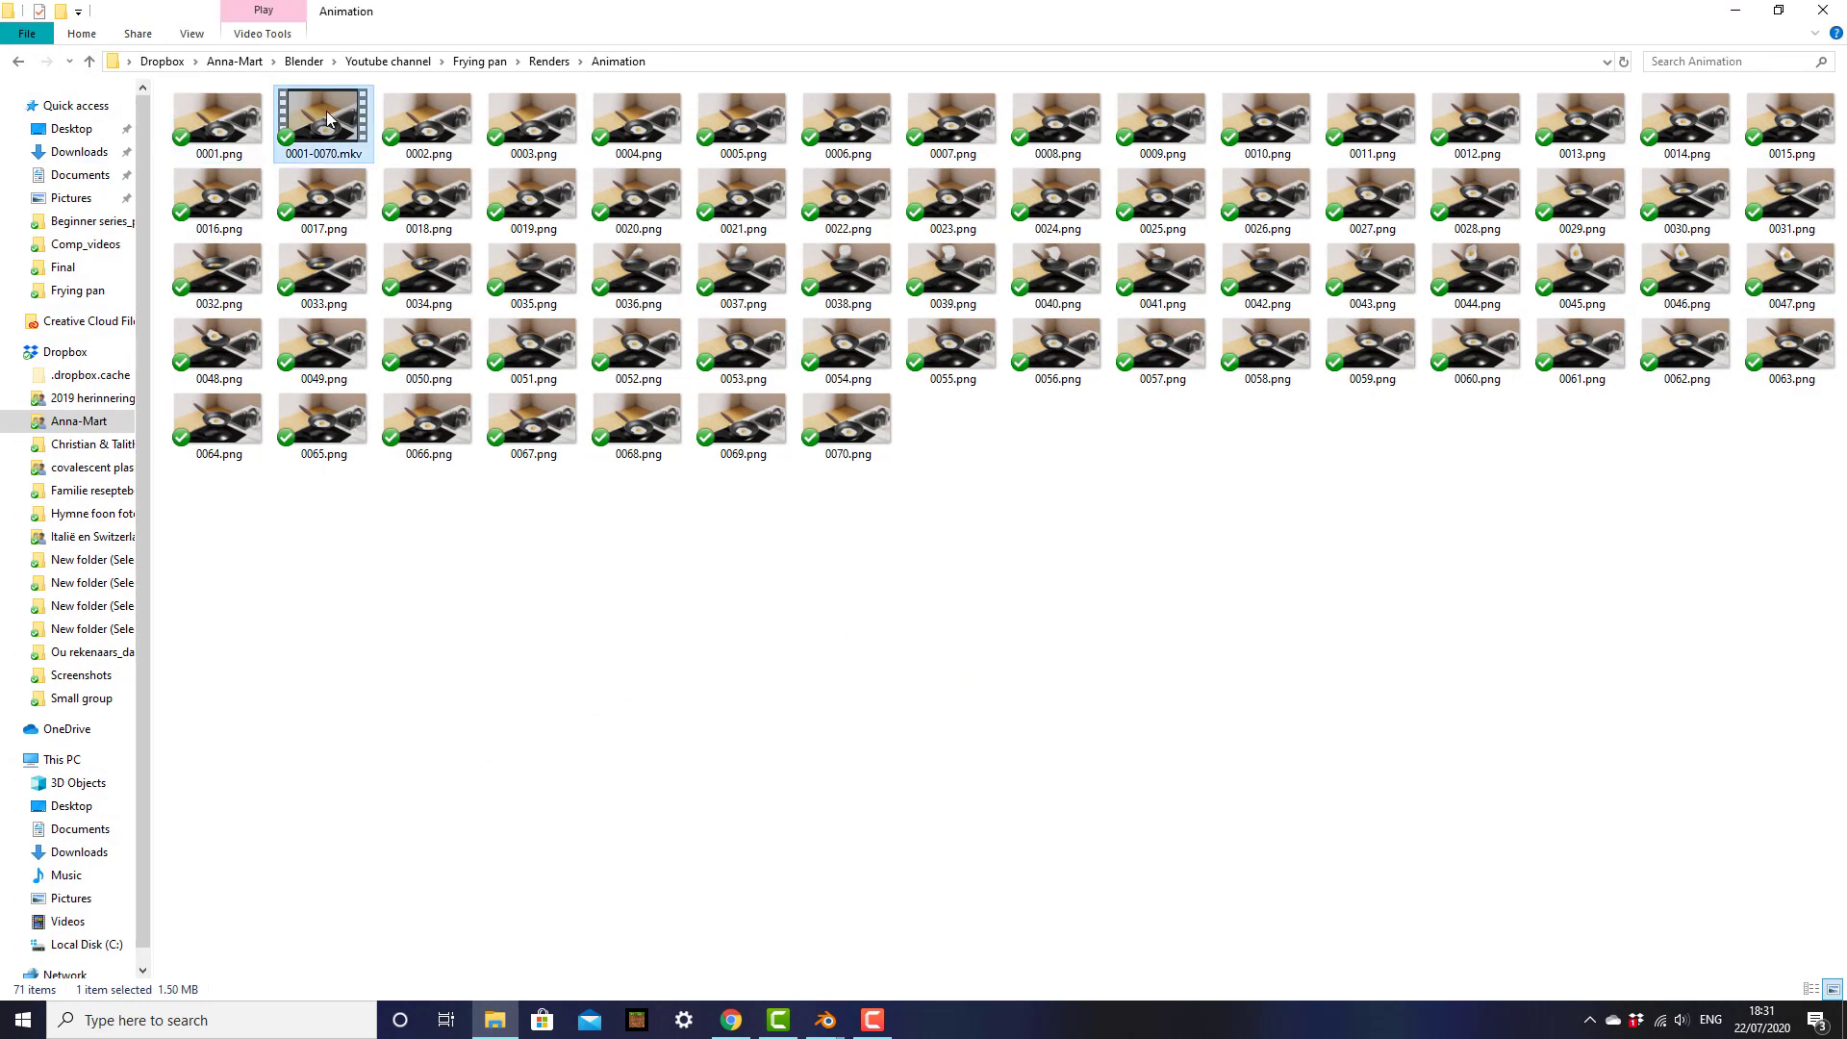
double_click(328, 117)
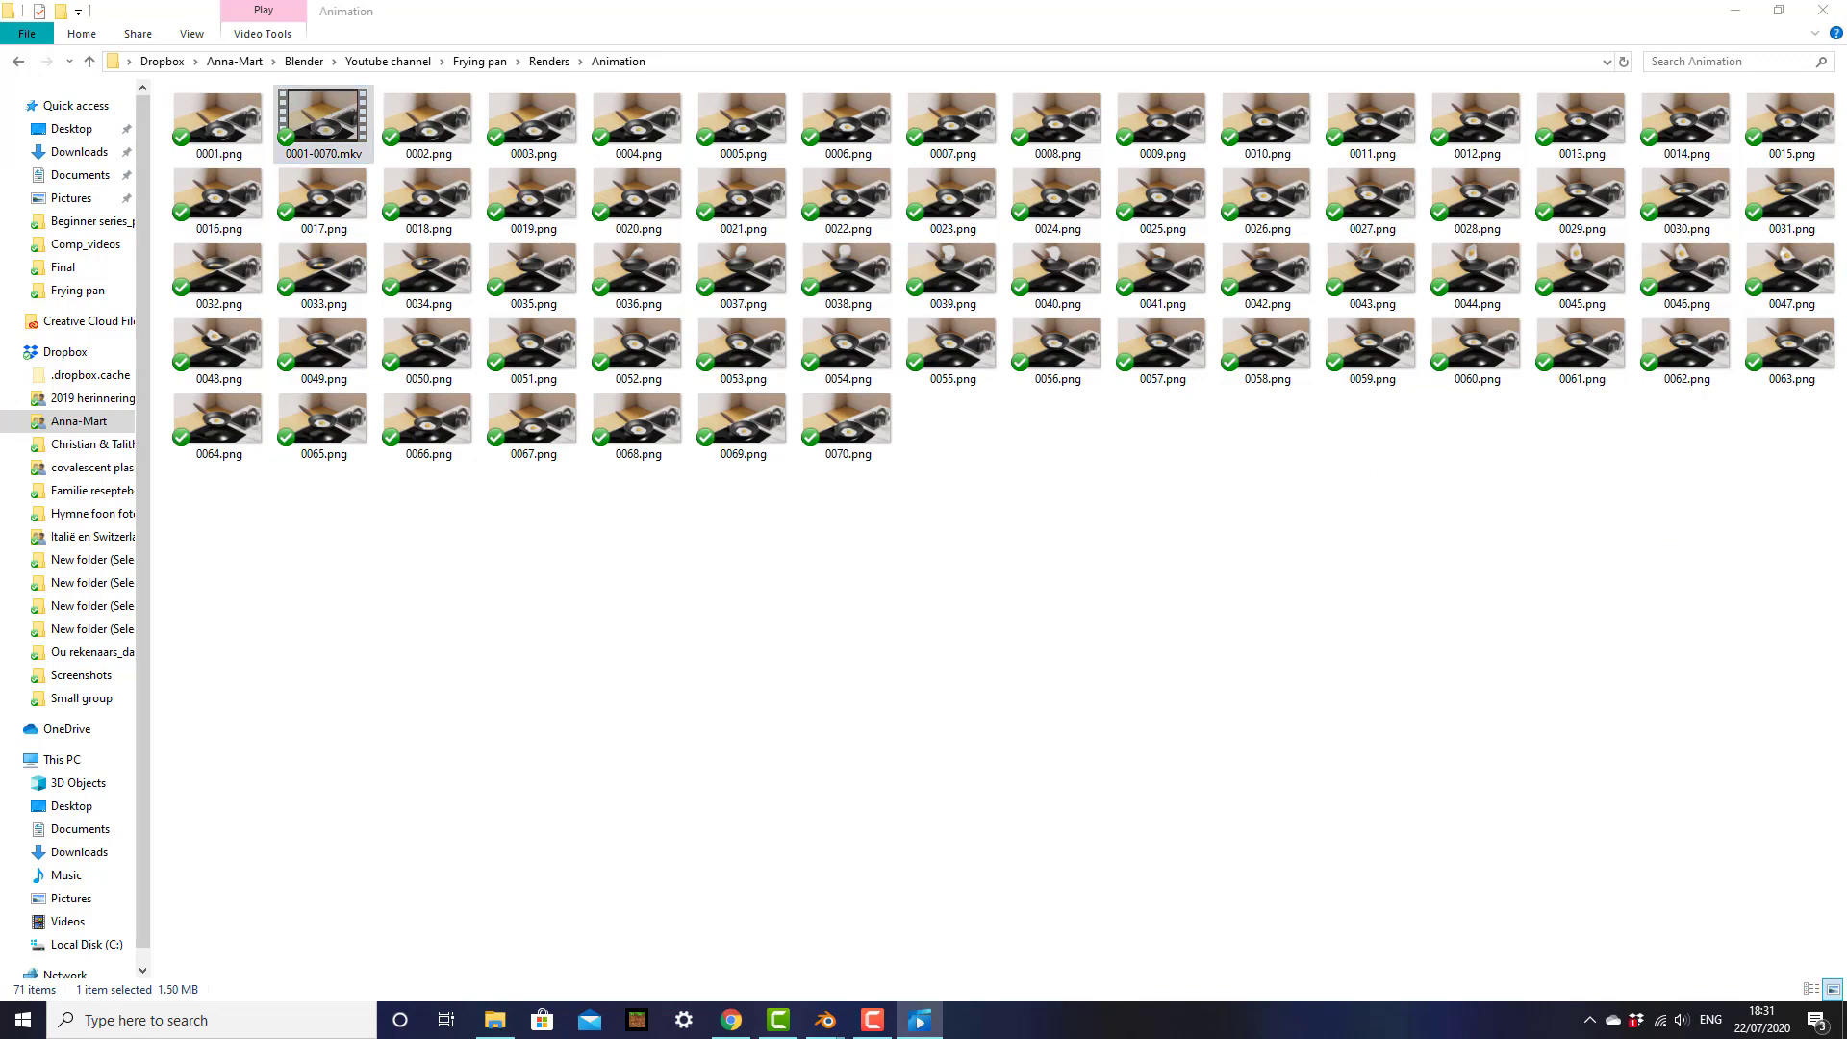